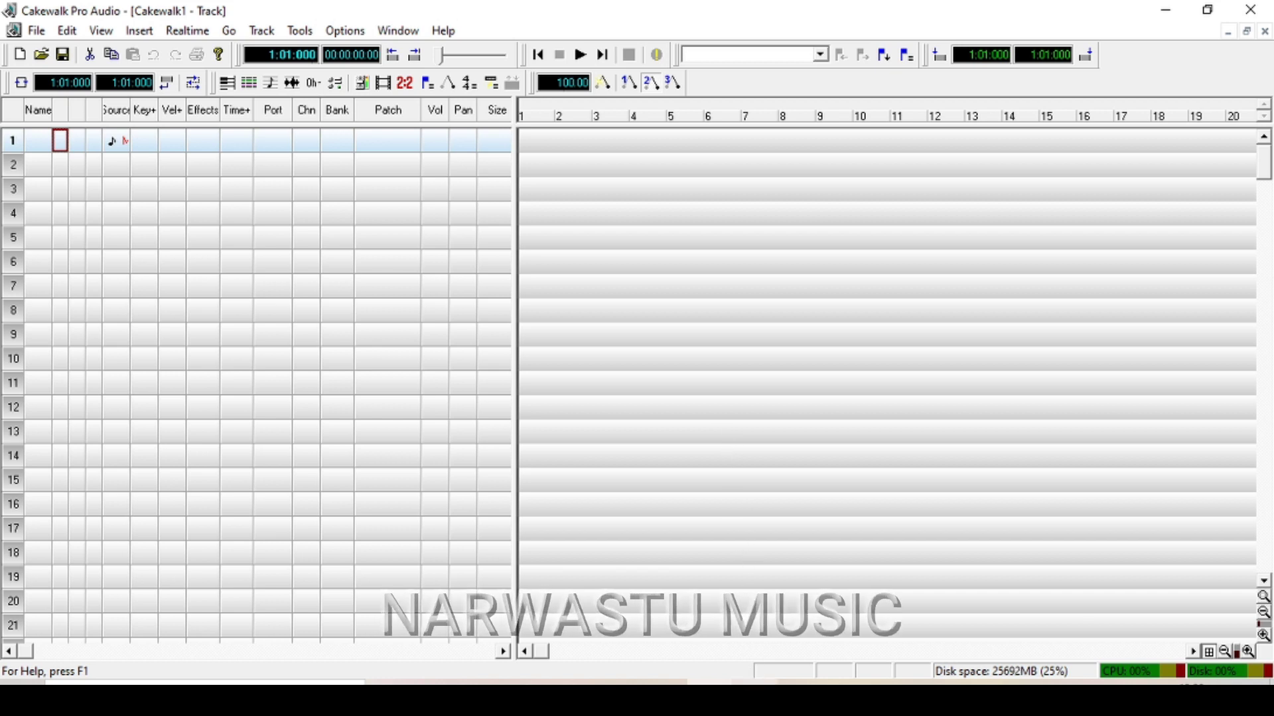
# Step: Switch to Adobe PageMaker and examine the opening bars of the S, A, T and B parts in the Embun Sanubari score
pyautogui.moveTo(752, 700)
pyautogui.click(753, 623)
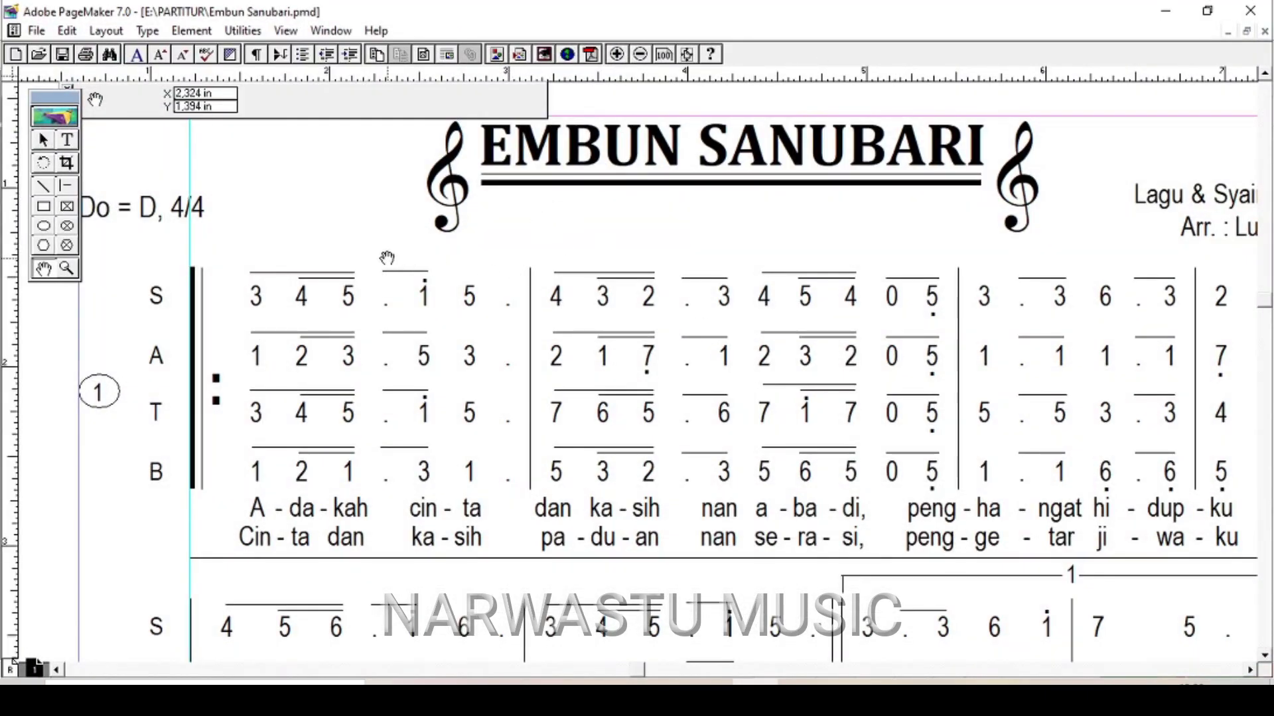
pyautogui.moveTo(358, 256); pyautogui.dragTo(363, 233)
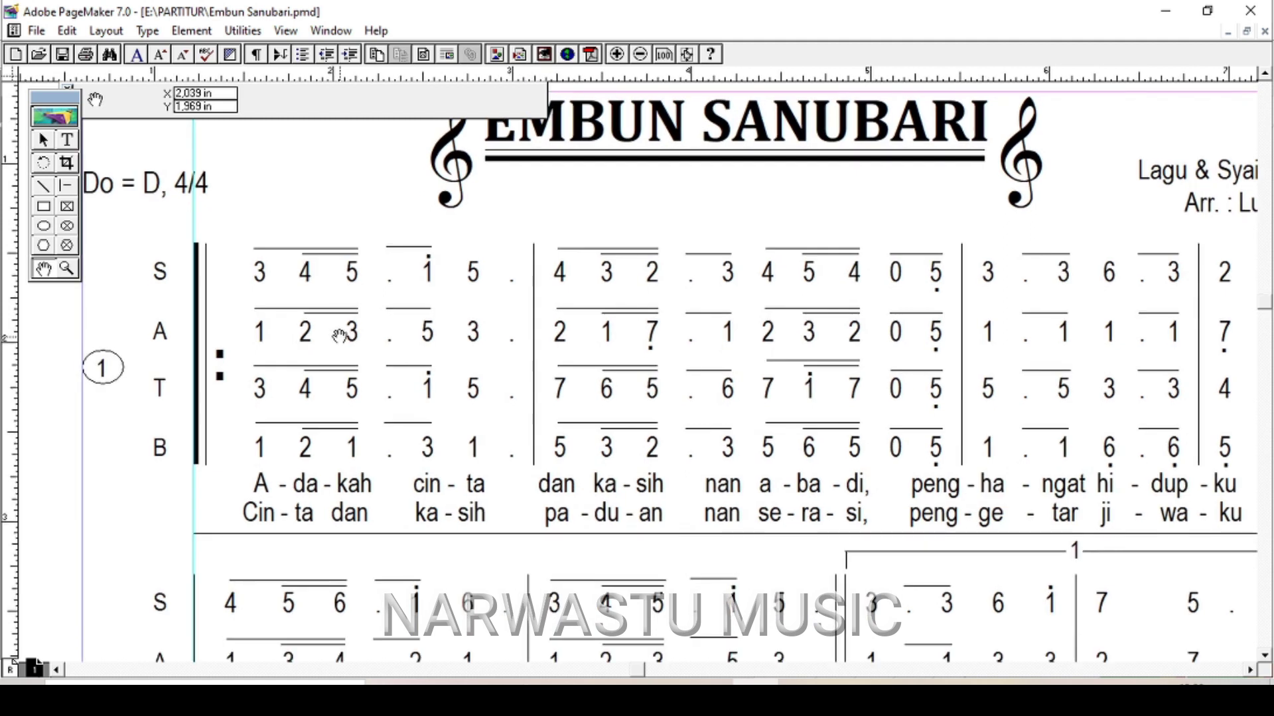
pyautogui.moveTo(339, 335); pyautogui.dragTo(389, 324)
pyautogui.moveTo(488, 396); pyautogui.dragTo(489, 369)
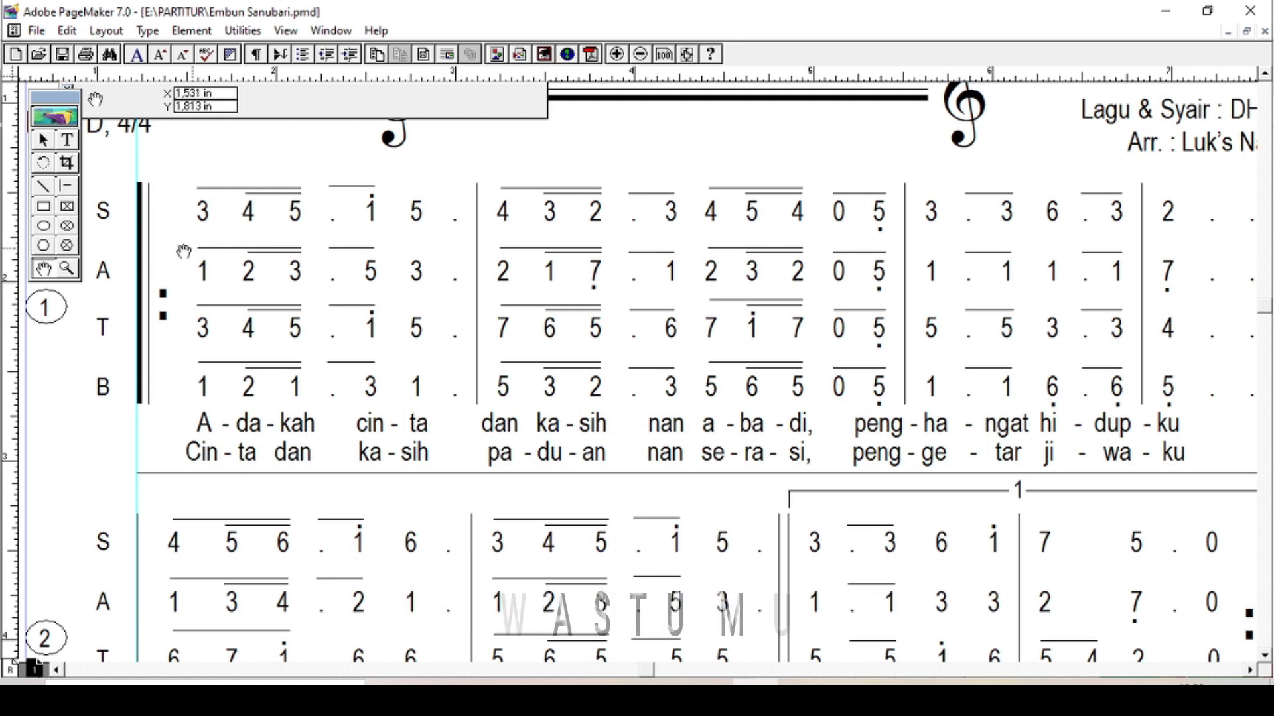
pyautogui.click(616, 54)
pyautogui.moveTo(511, 335); pyautogui.dragTo(936, 413)
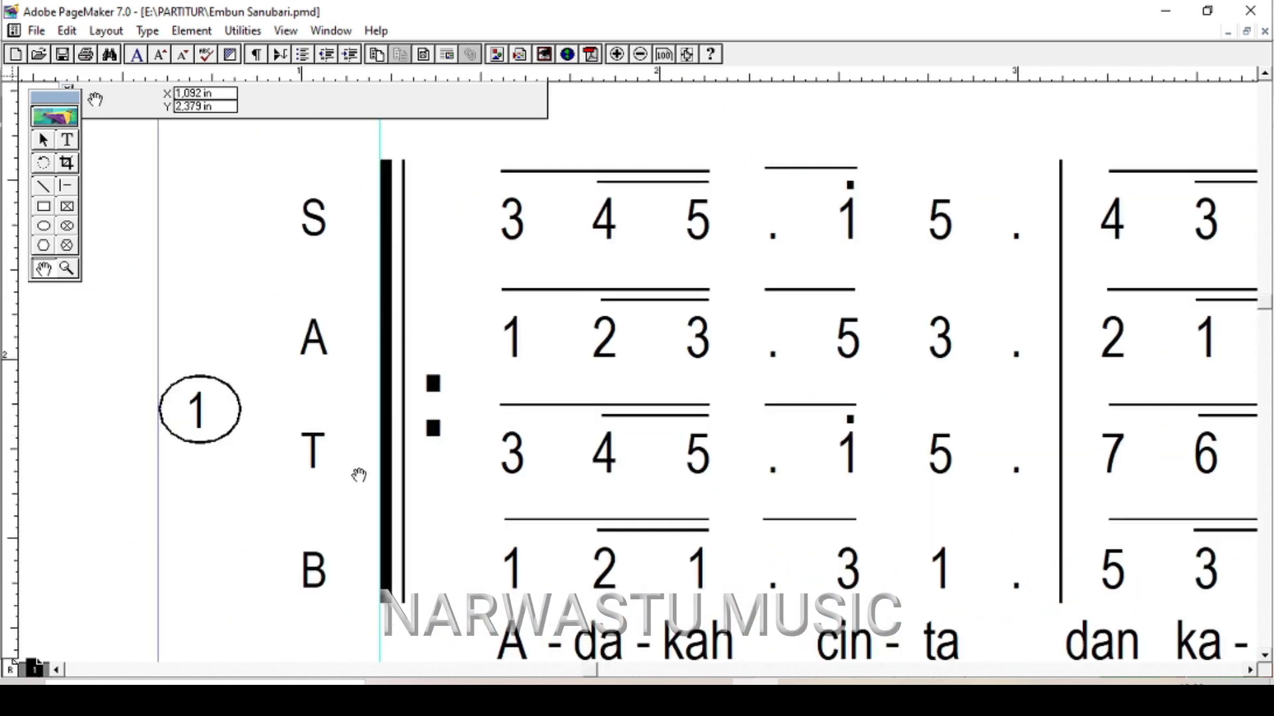
pyautogui.moveTo(634, 406); pyautogui.dragTo(298, 268)
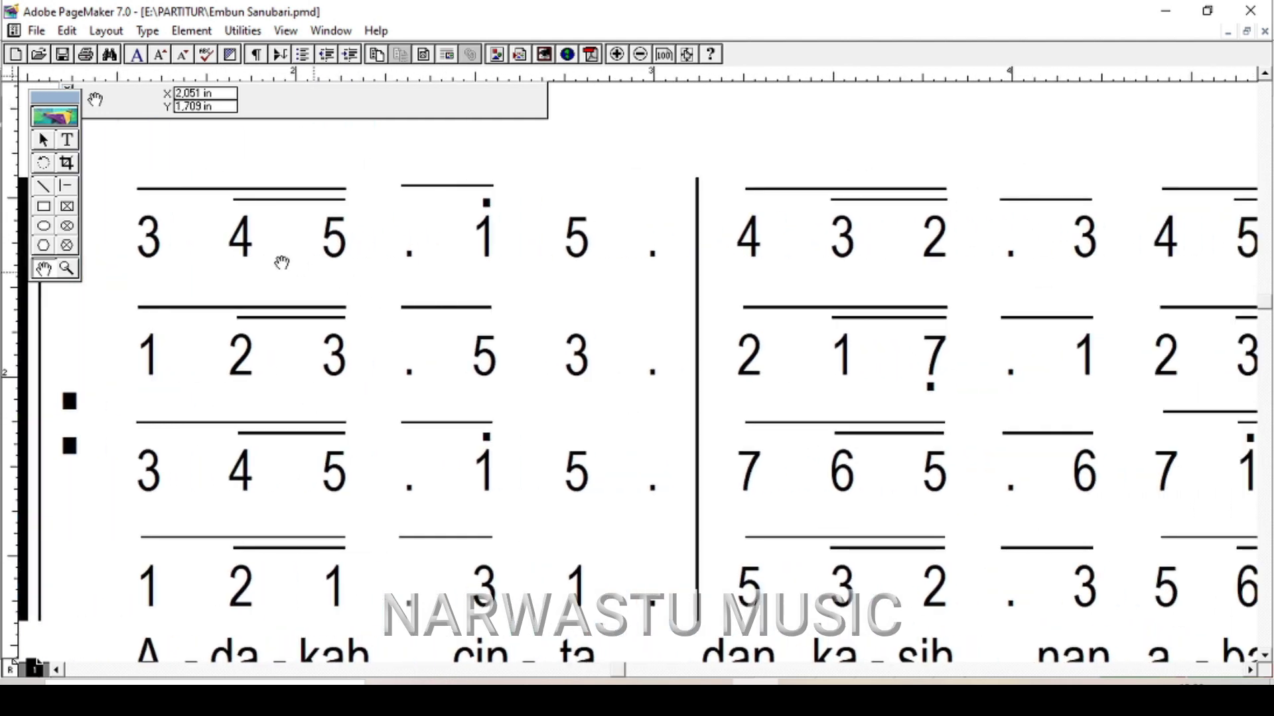
pyautogui.moveTo(313, 375); pyautogui.dragTo(606, 422)
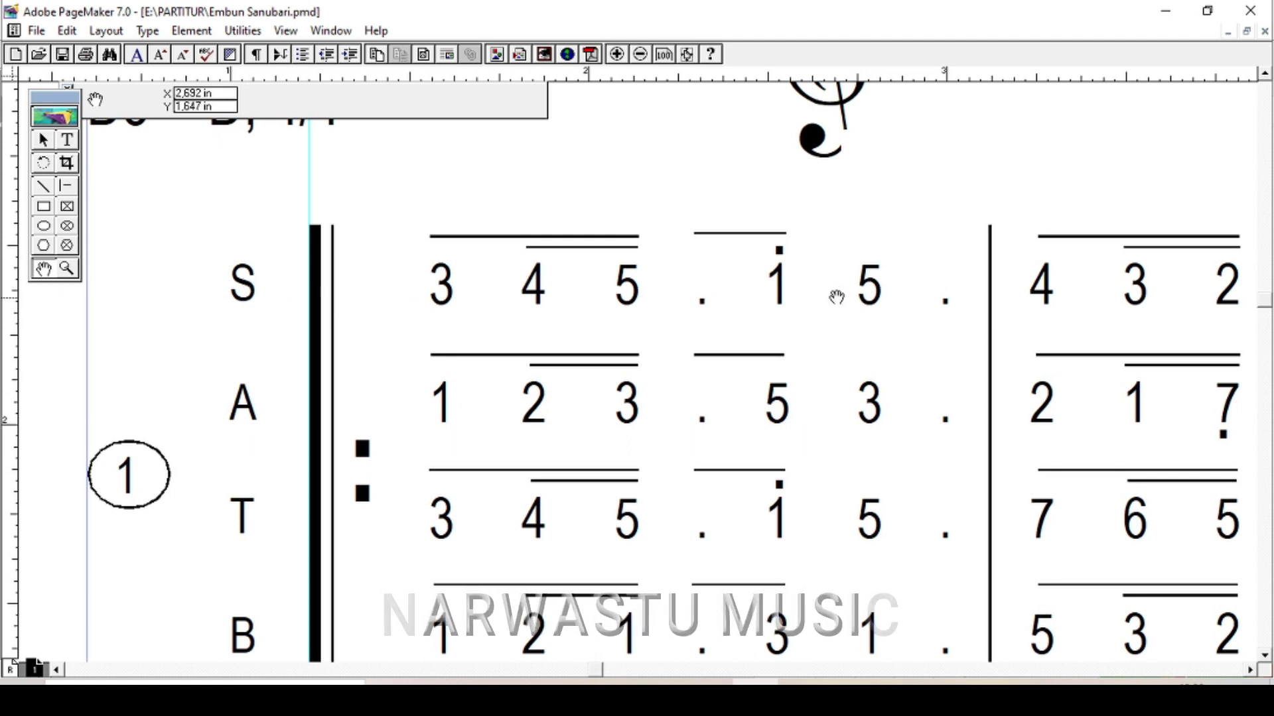
pyautogui.moveTo(782, 364); pyautogui.dragTo(733, 372)
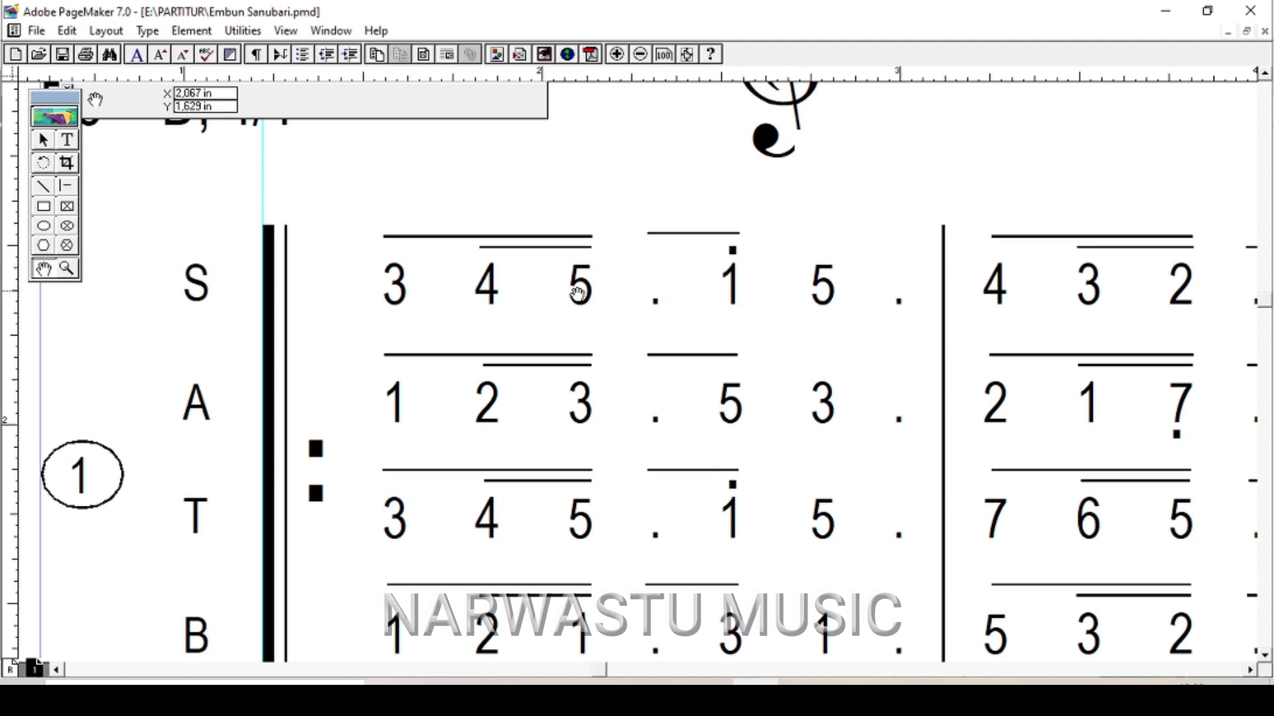
pyautogui.moveTo(696, 452); pyautogui.dragTo(656, 421)
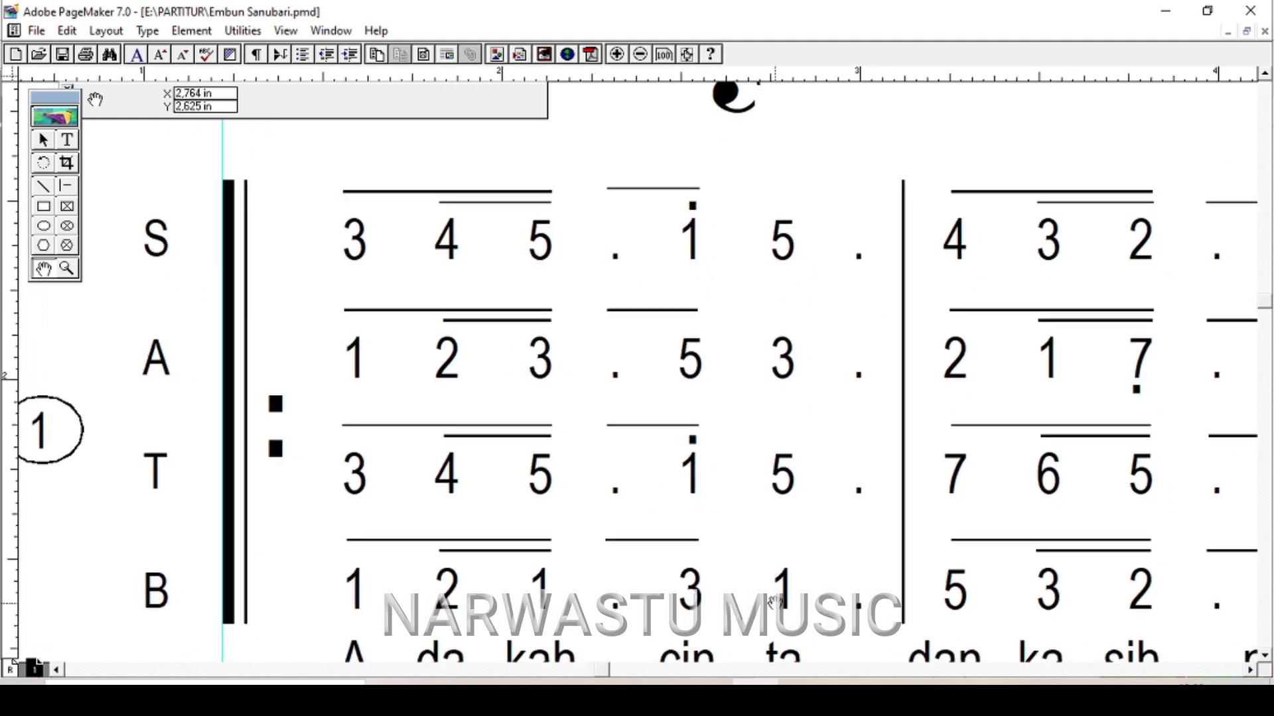
# Step: Check the key and time signature above the first system of the Embun Sanubari score
pyautogui.moveTo(708, 682)
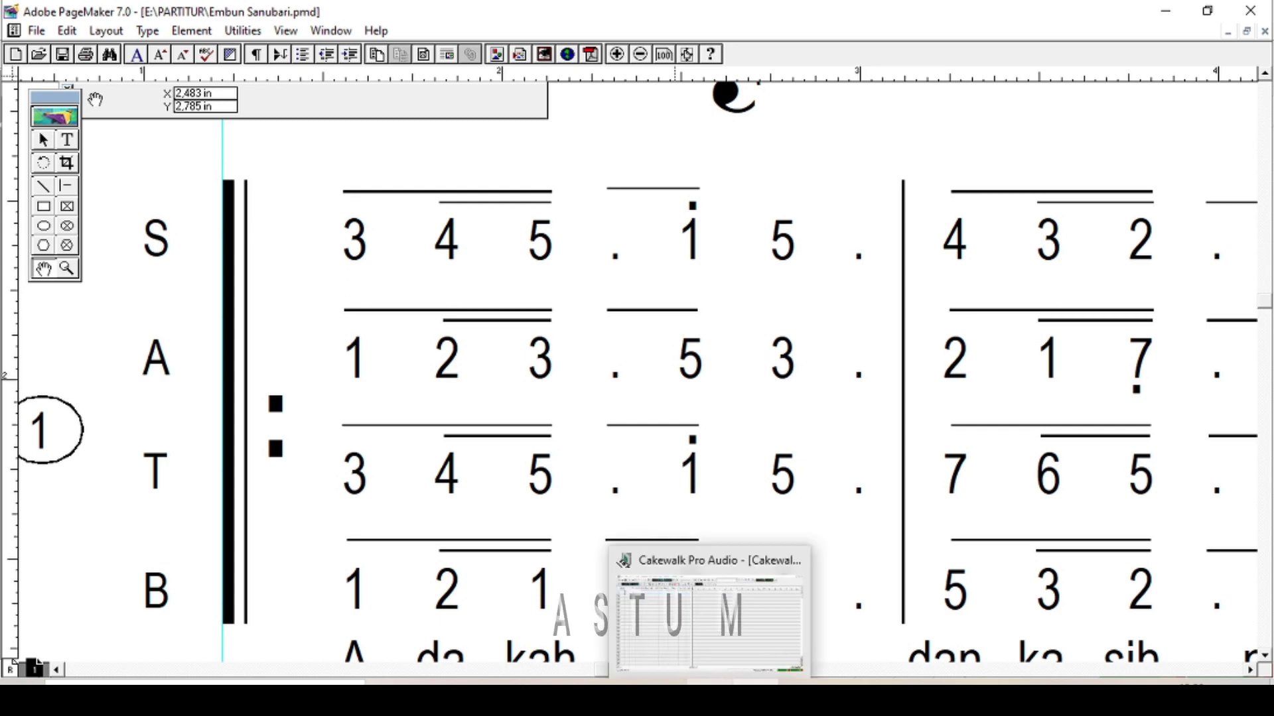
pyautogui.click(708, 617)
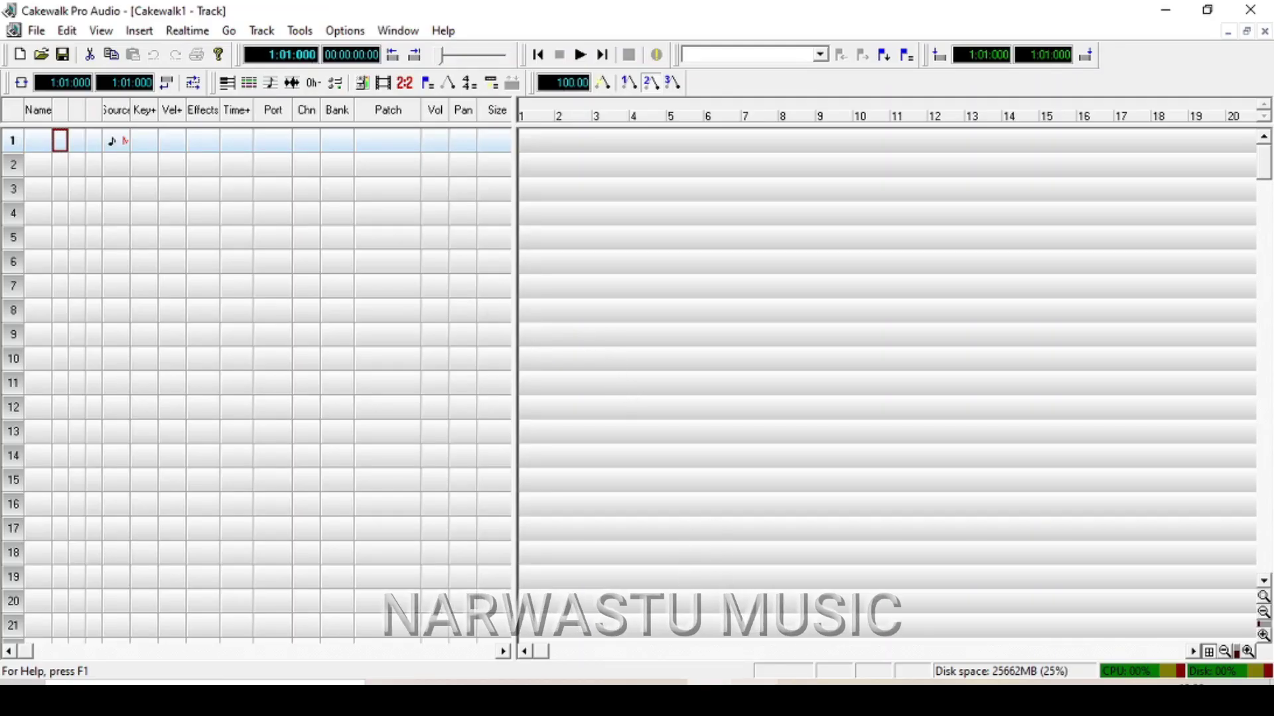
pyautogui.hotkey('alt', 'Tab')
pyautogui.moveTo(398, 313); pyautogui.dragTo(535, 404)
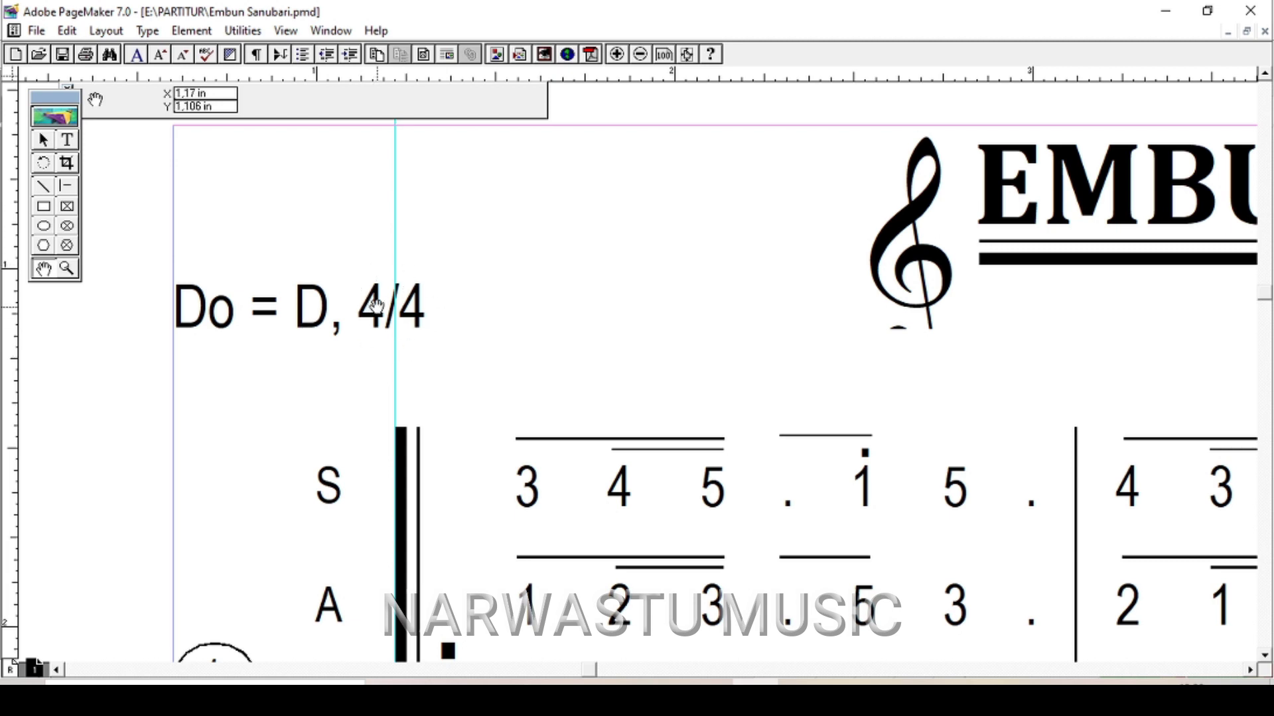
pyautogui.scroll(-3, 568, 480)
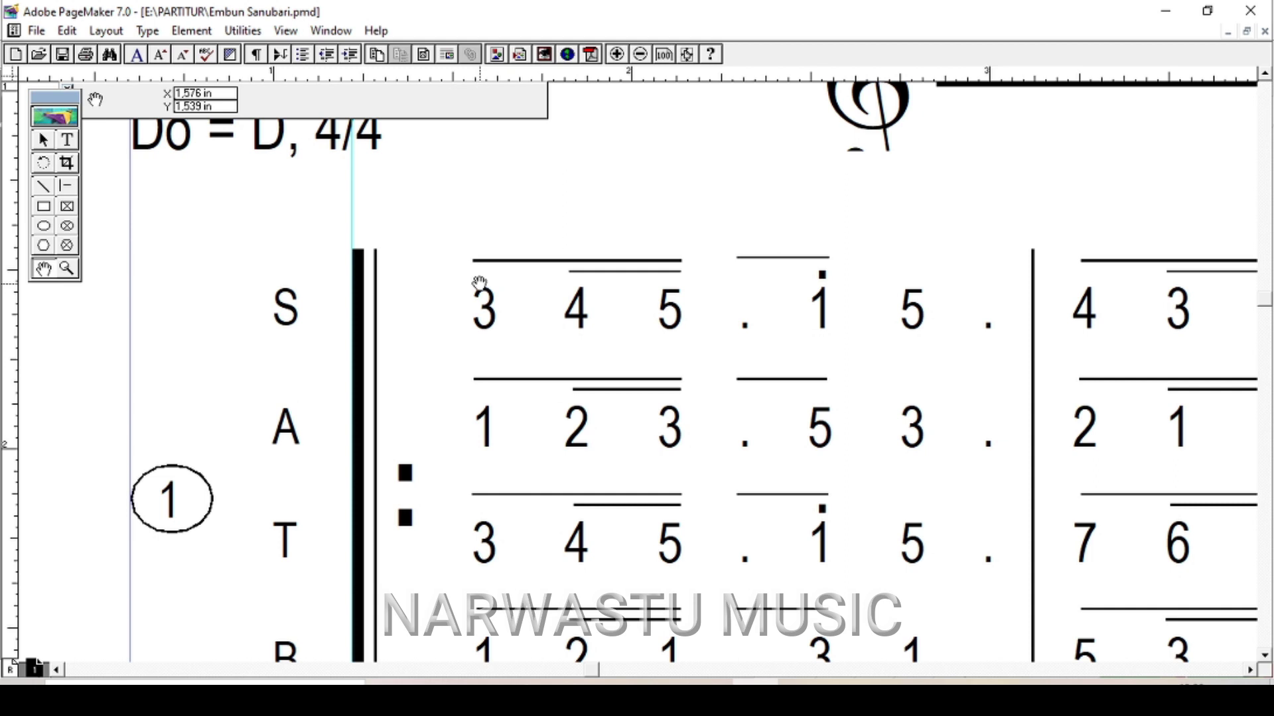
pyautogui.moveTo(518, 367); pyautogui.dragTo(484, 339)
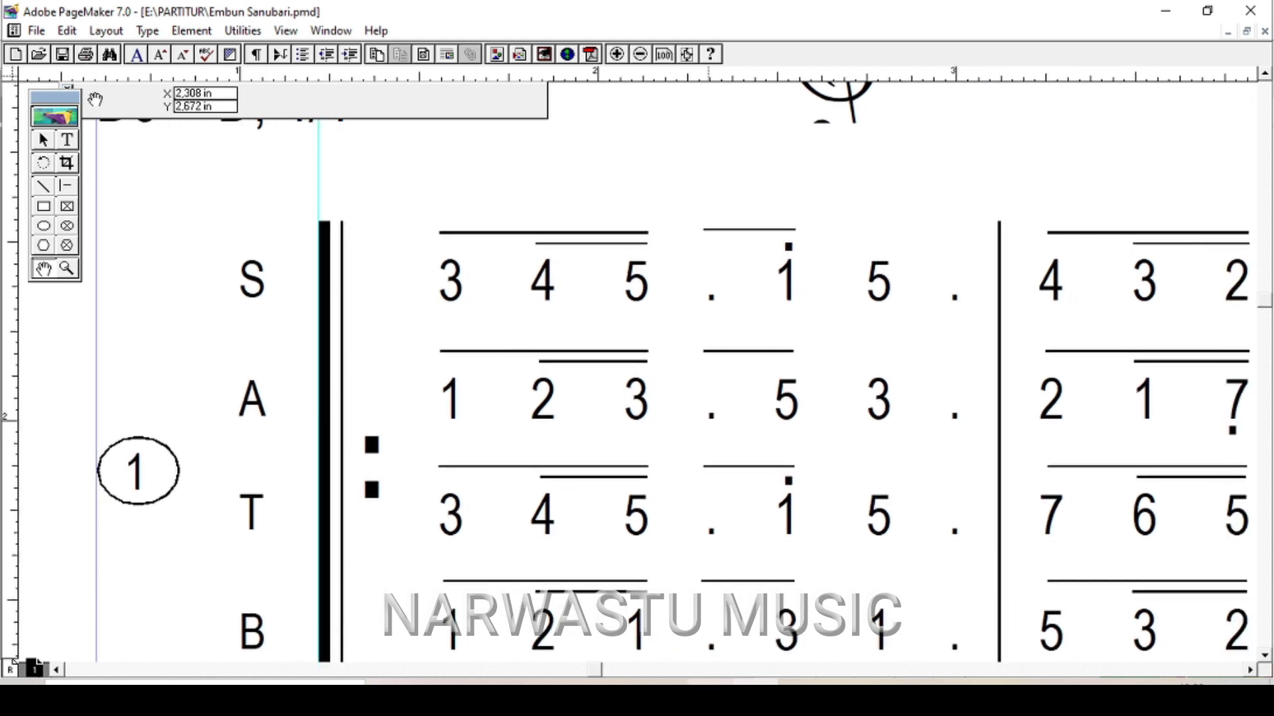
# Step: Switch to Cakewalk Pro Audio and set the project tempo to 70
pyautogui.moveTo(709, 696)
pyautogui.click(709, 617)
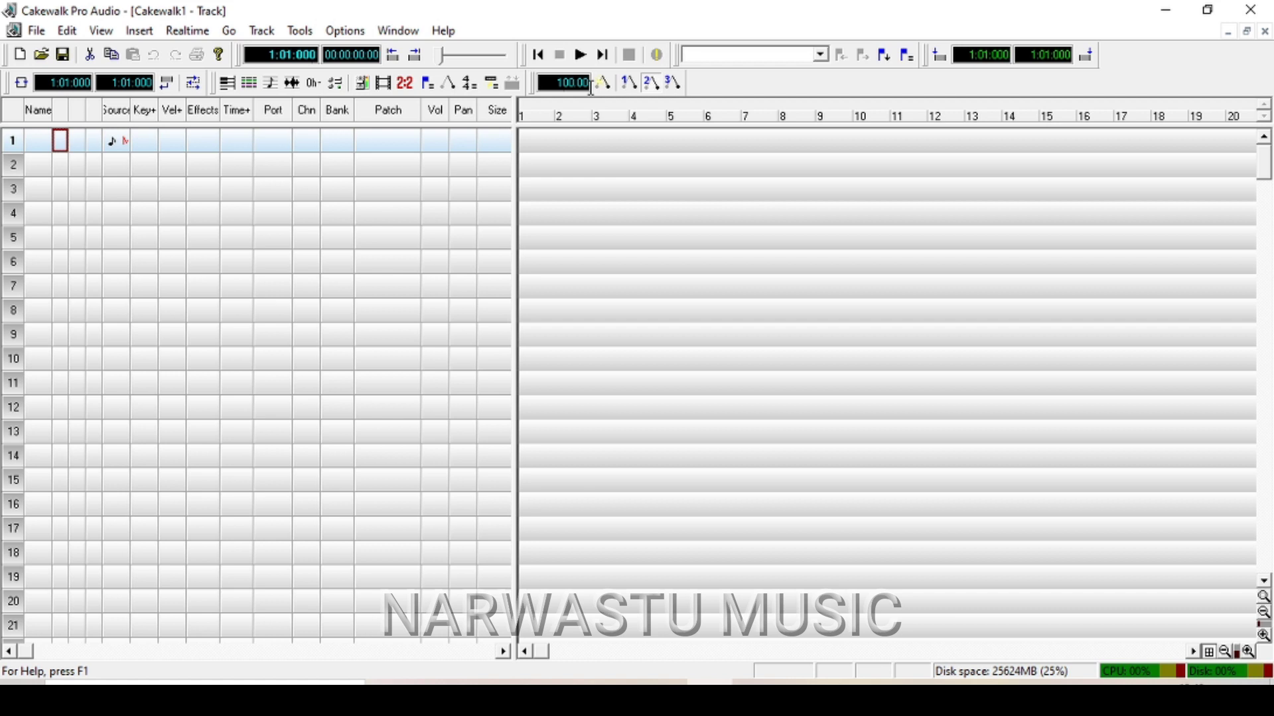
pyautogui.click(564, 83)
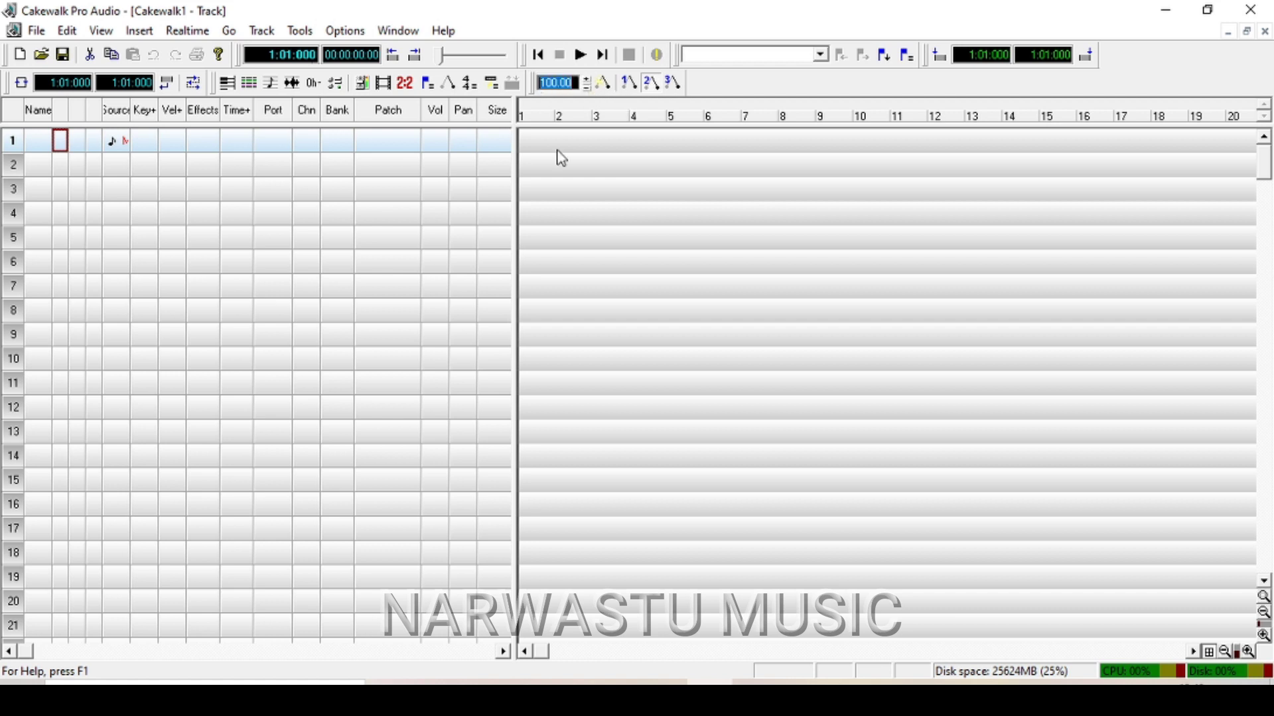
pyautogui.write('70')
pyautogui.press('Return')
pyautogui.click(622, 17)
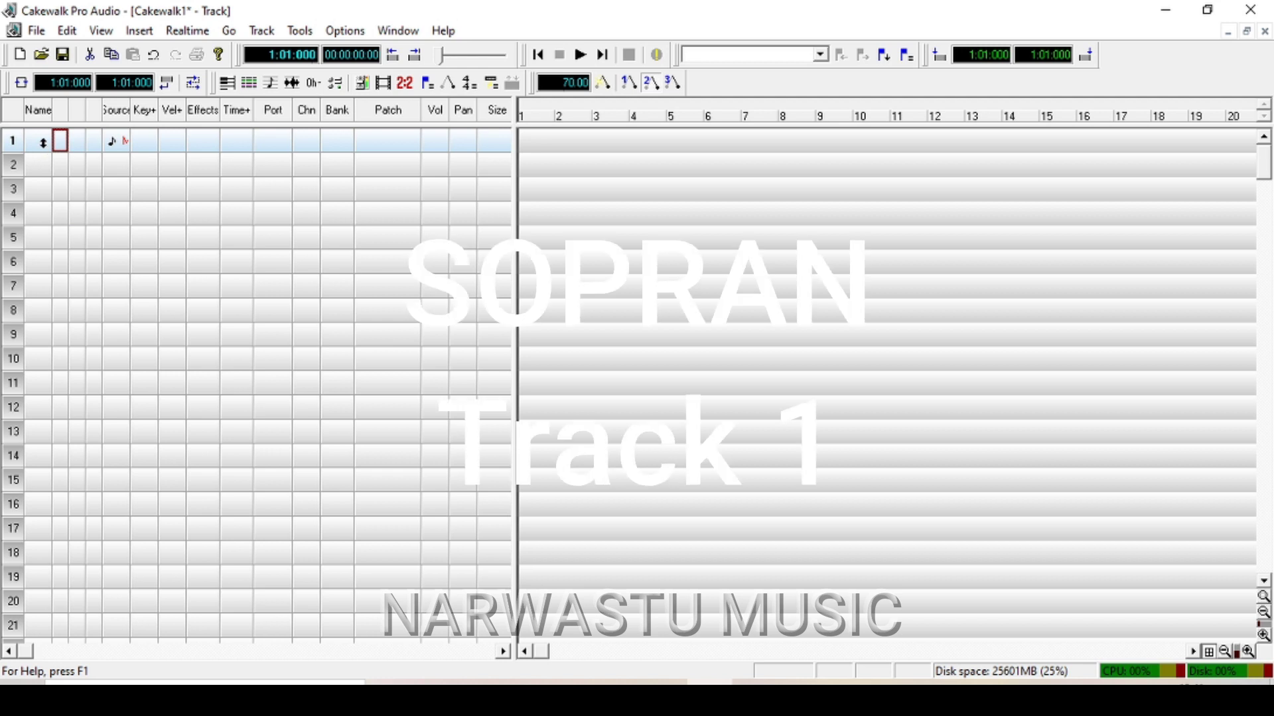
pyautogui.click(32, 165)
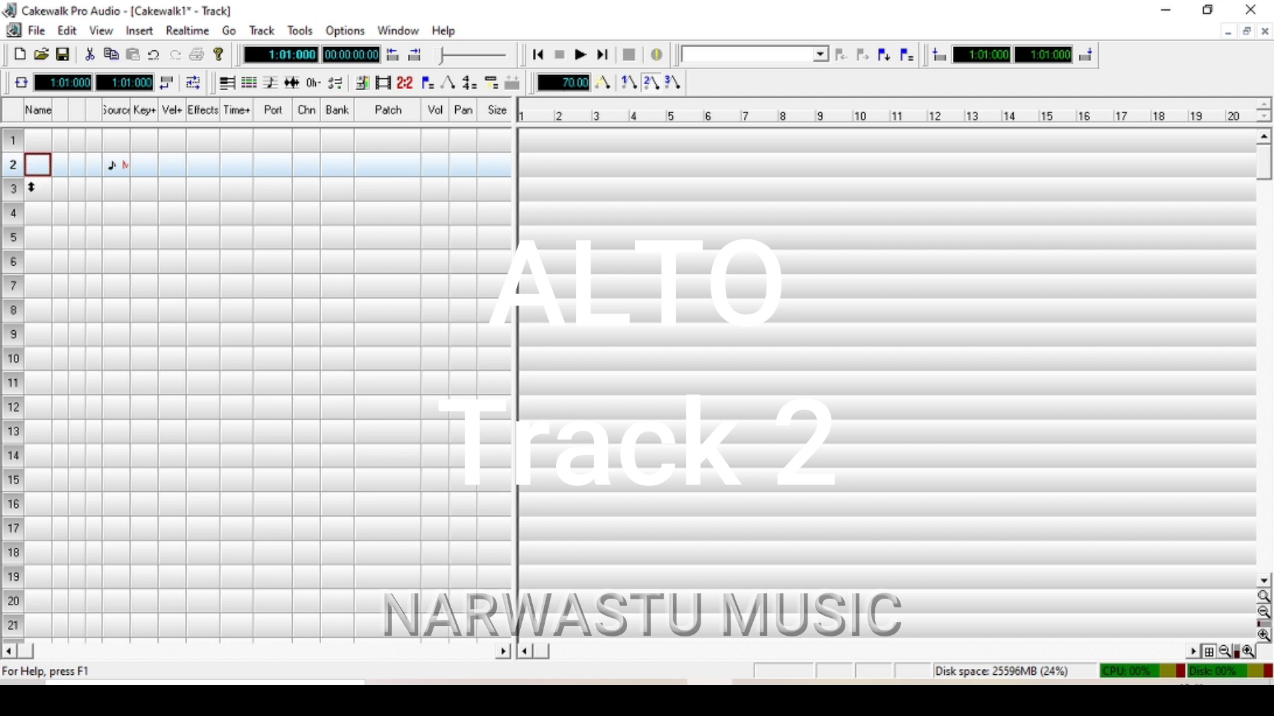
pyautogui.click(31, 189)
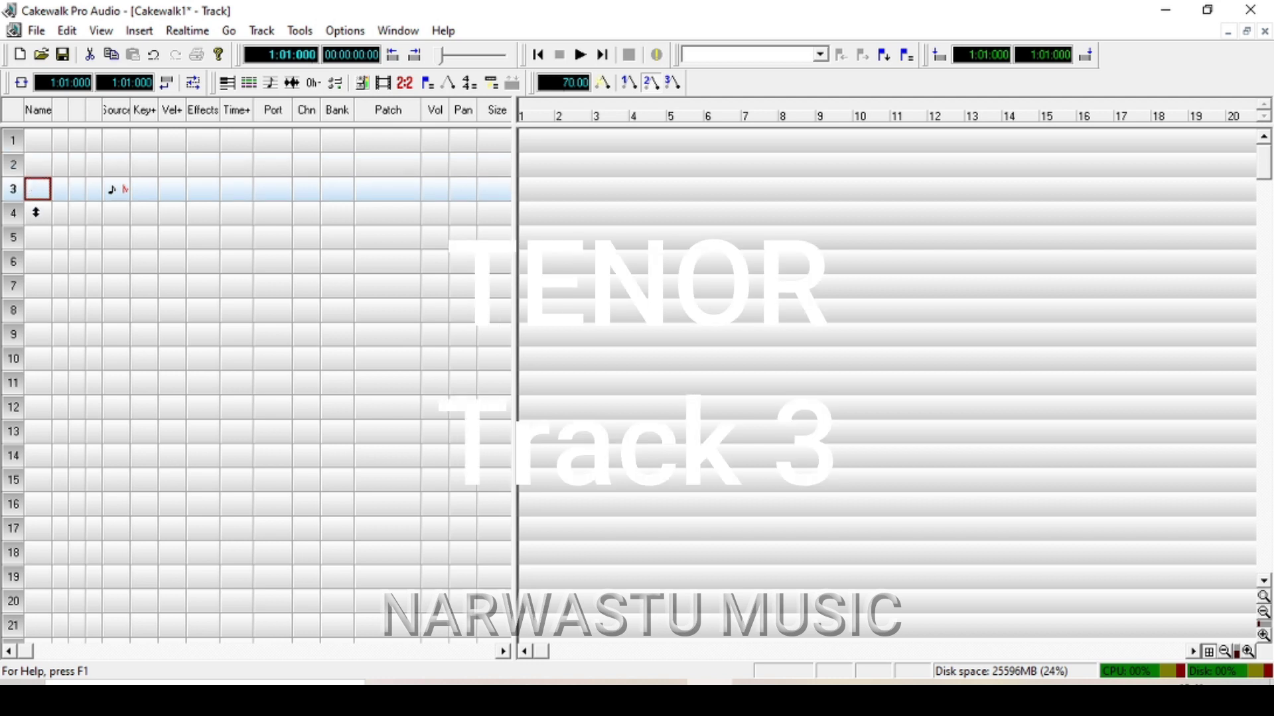
pyautogui.click(36, 212)
# Step: Set track 1's source to MIDI Omni and its channel to 1 in the track properties
pyautogui.click(40, 139)
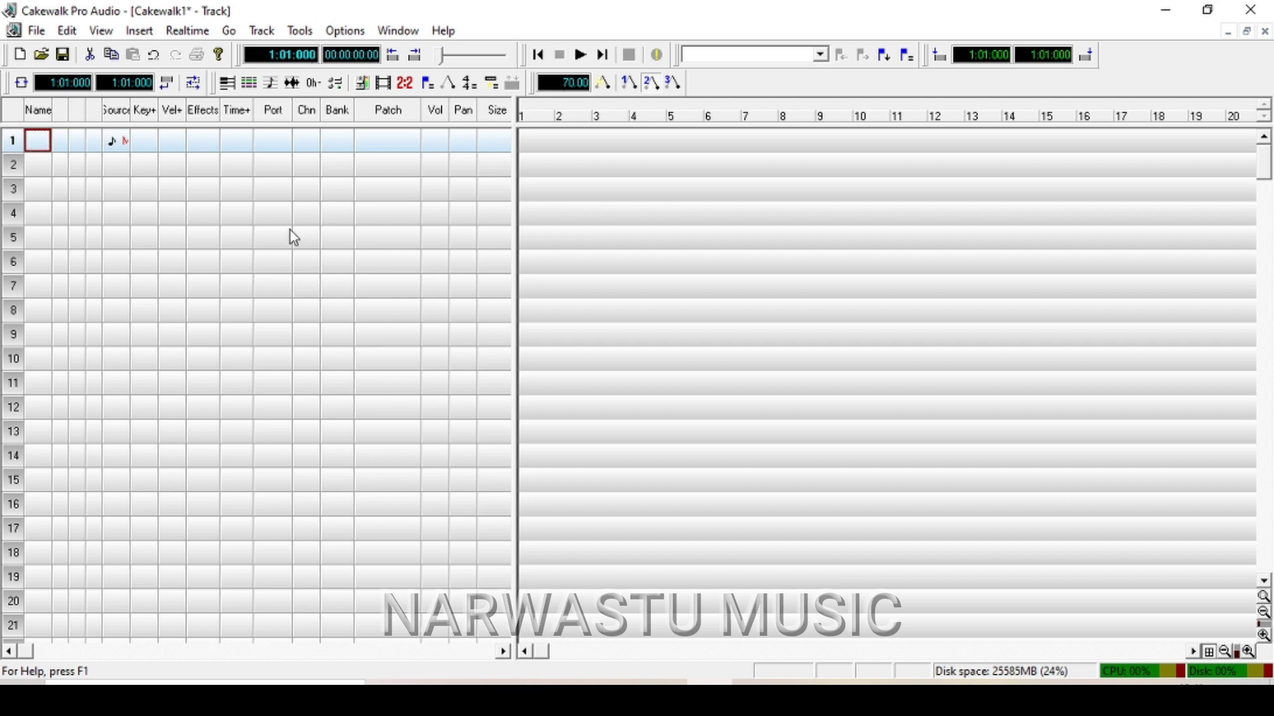
pyautogui.rightClick(39, 142)
pyautogui.click(74, 447)
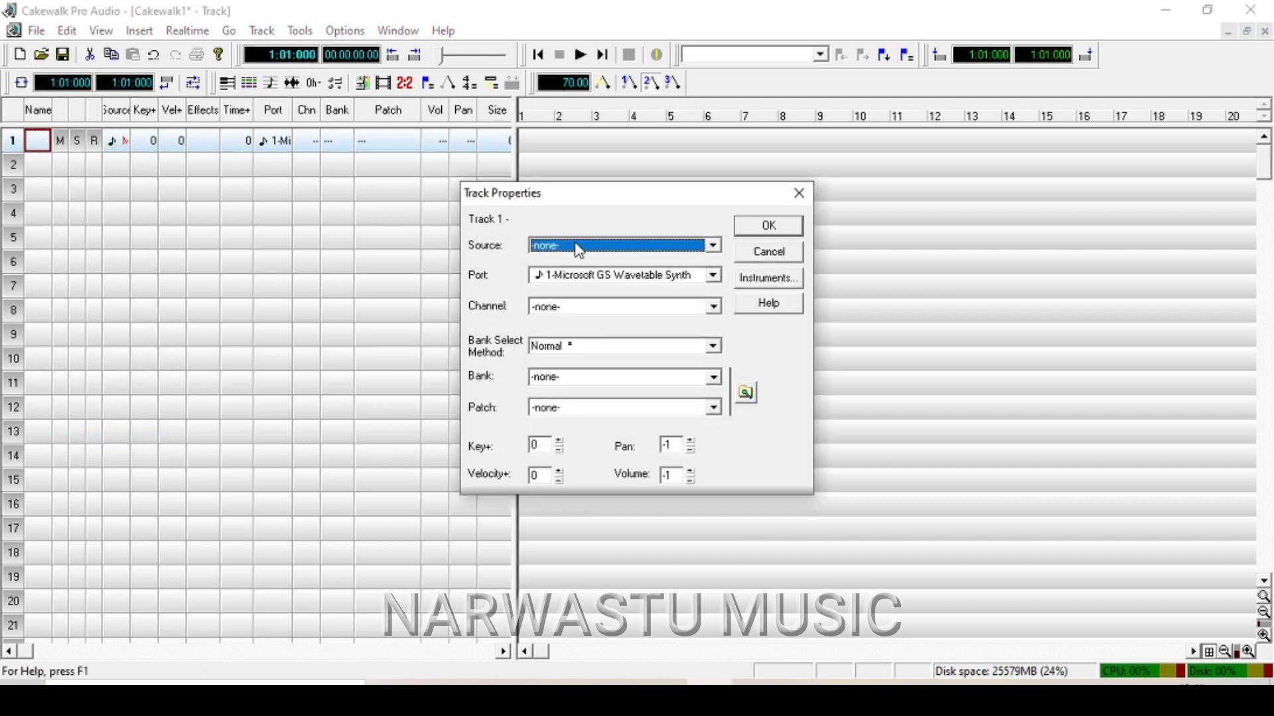
pyautogui.click(713, 247)
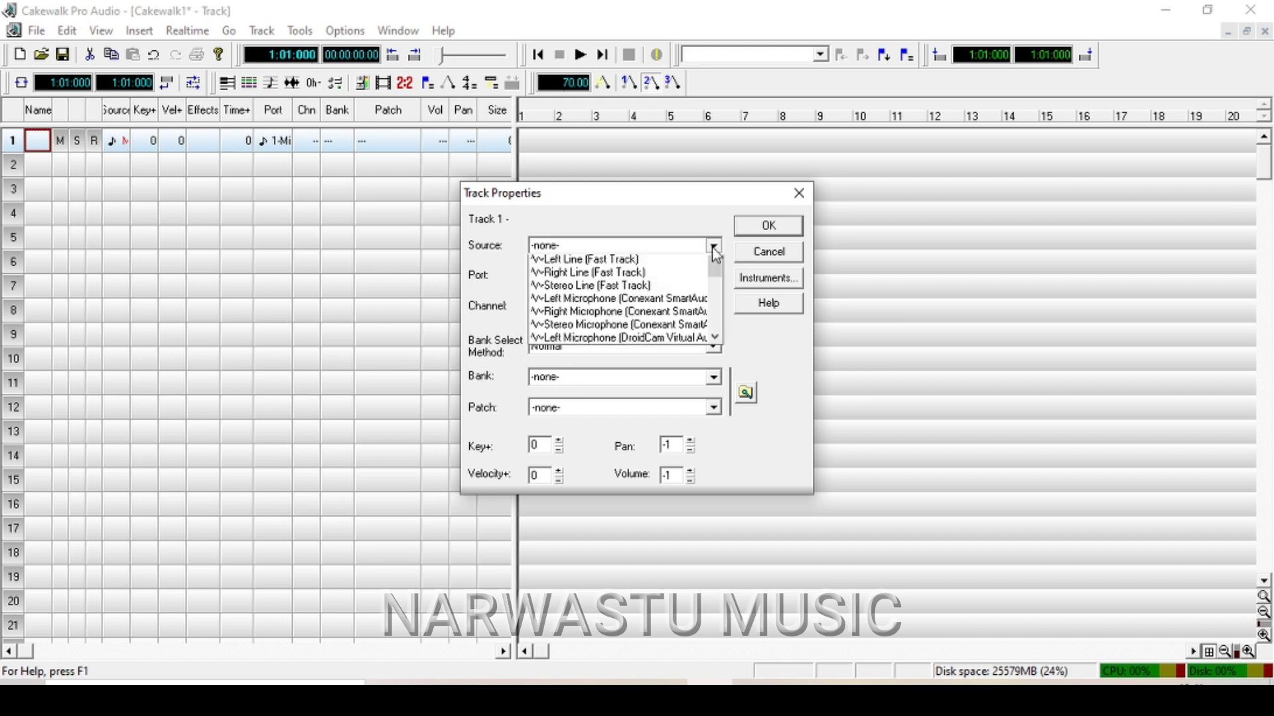
pyautogui.moveTo(720, 288); pyautogui.dragTo(717, 307)
pyautogui.click(614, 277)
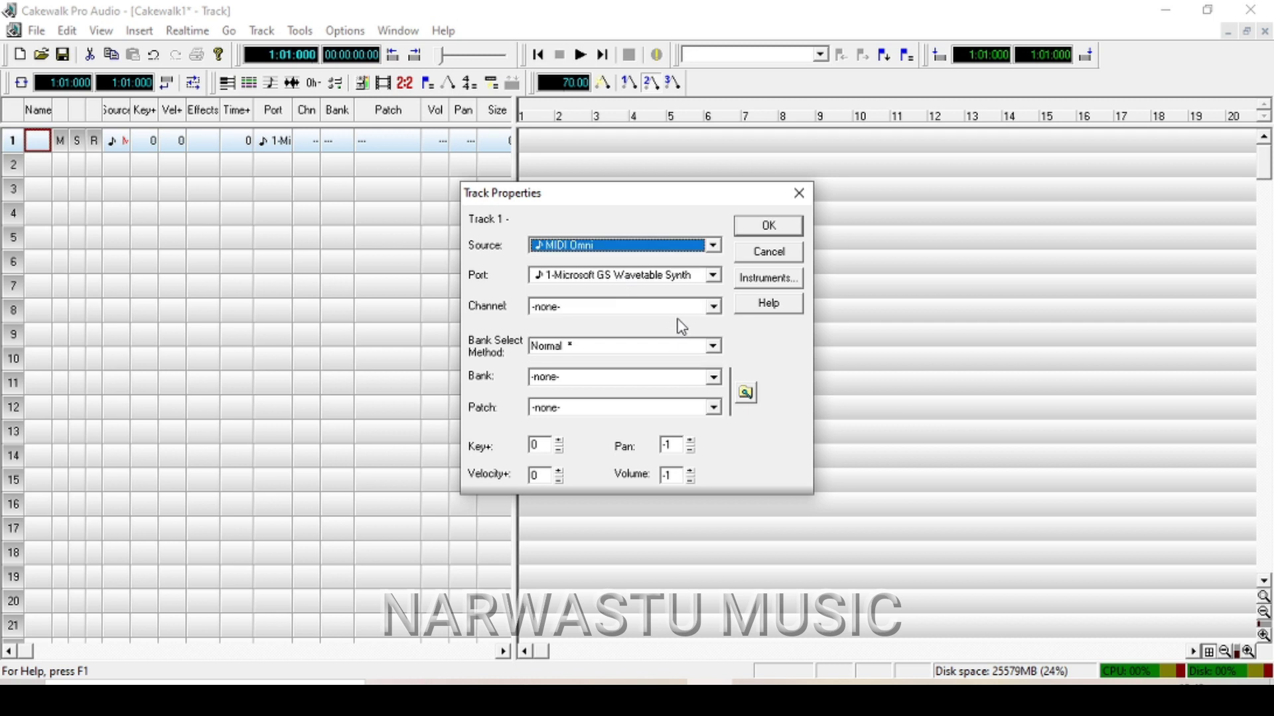
pyautogui.click(579, 305)
pyautogui.click(565, 336)
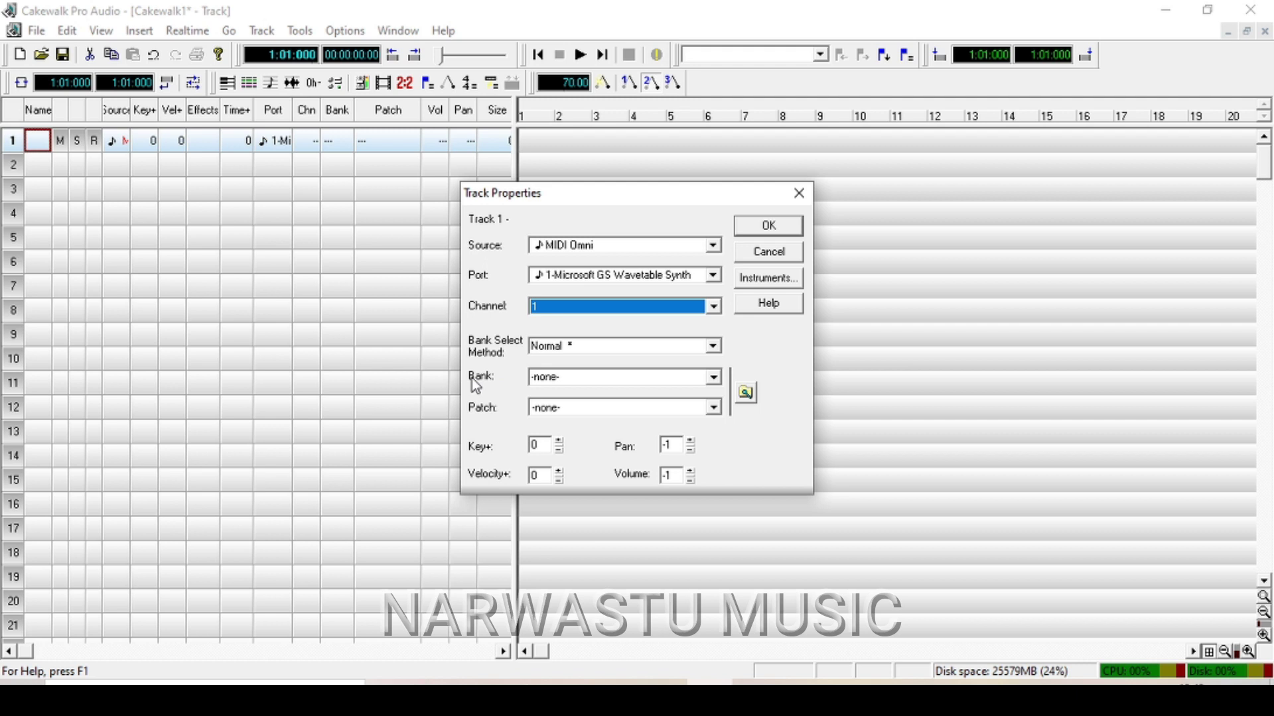
# Step: Give track 1 bank 0, the Acoustic Grand Piano patch and a volume of 100, and apply the properties
pyautogui.click(571, 378)
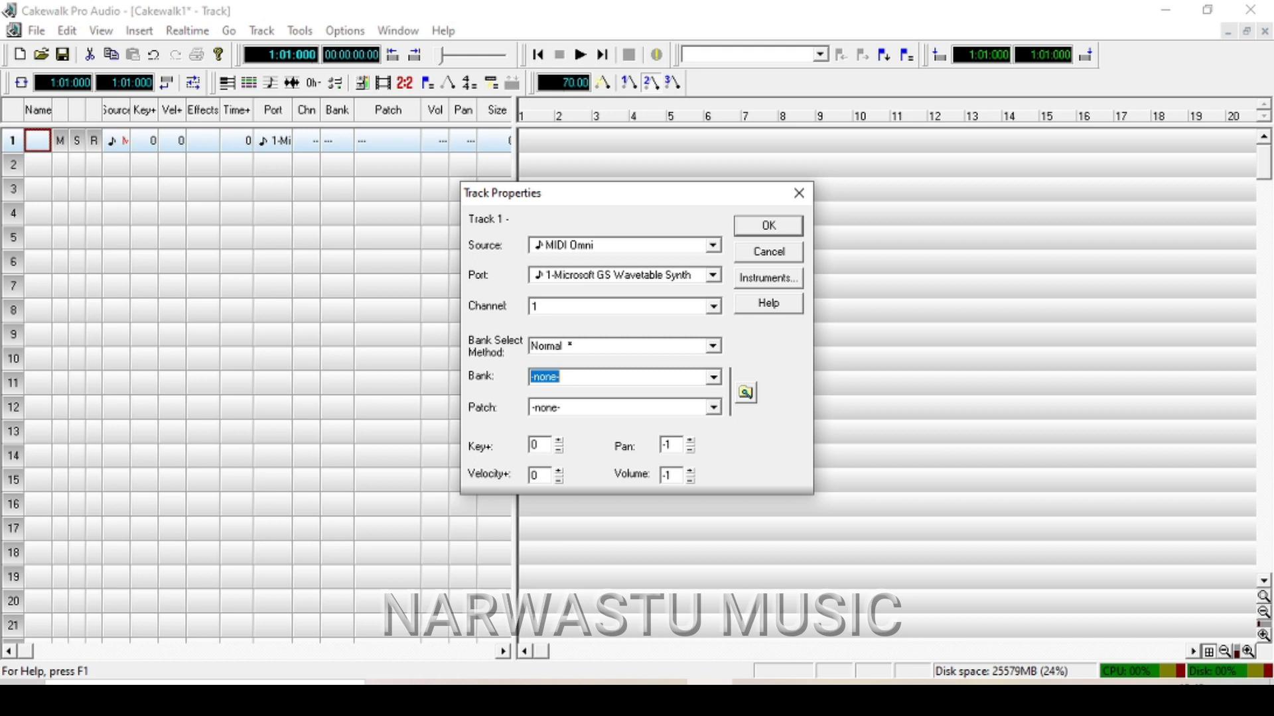
pyautogui.write('0')
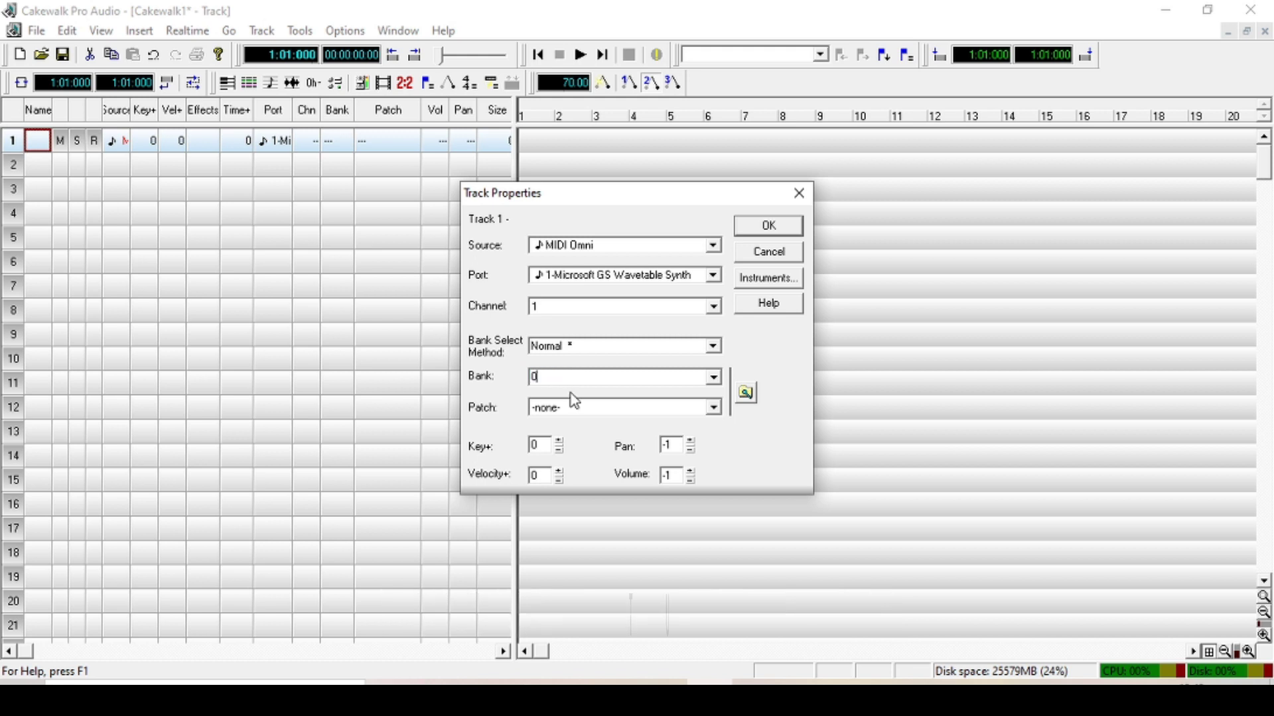
pyautogui.click(713, 408)
pyautogui.click(647, 436)
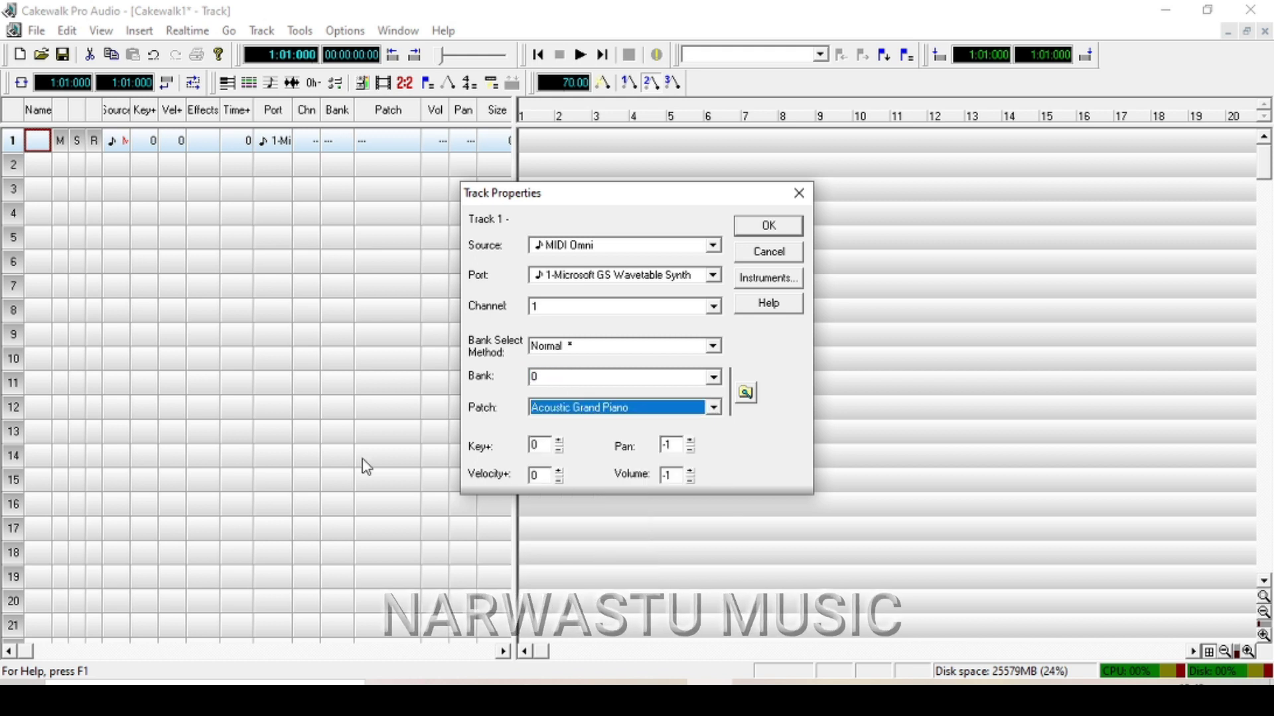
pyautogui.doubleClick(678, 478)
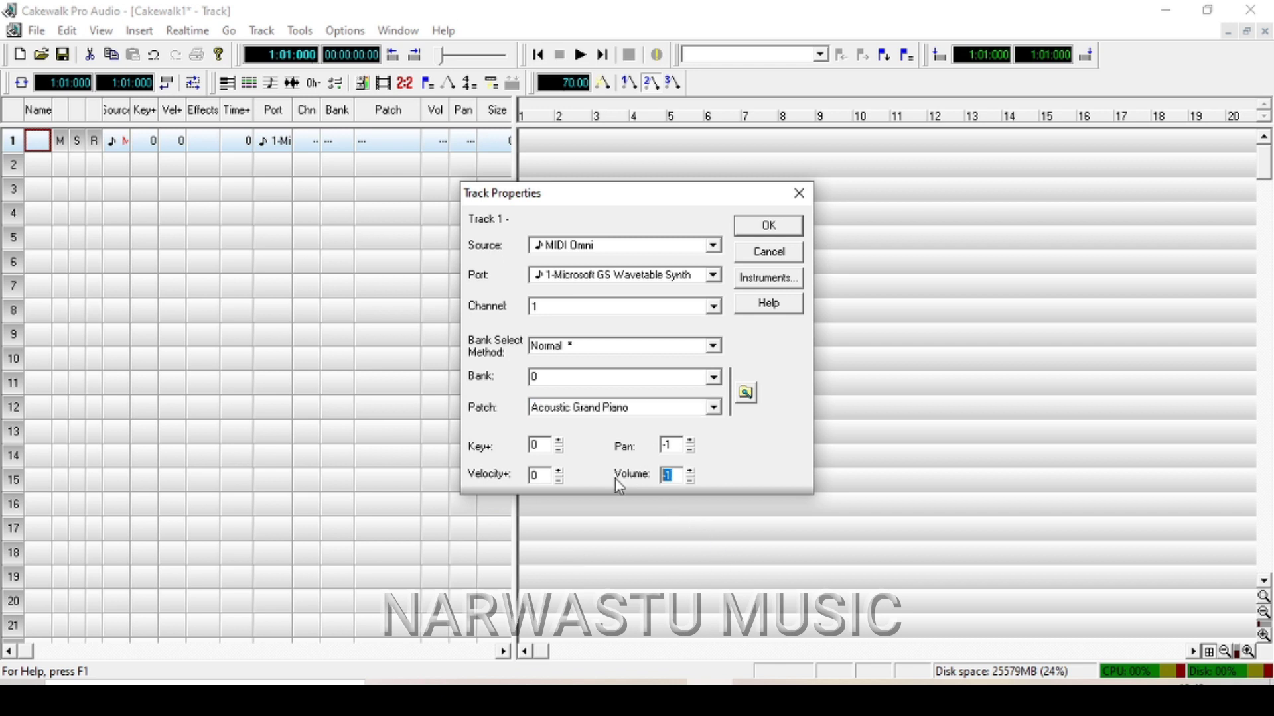
pyautogui.write('1')
pyautogui.click(767, 227)
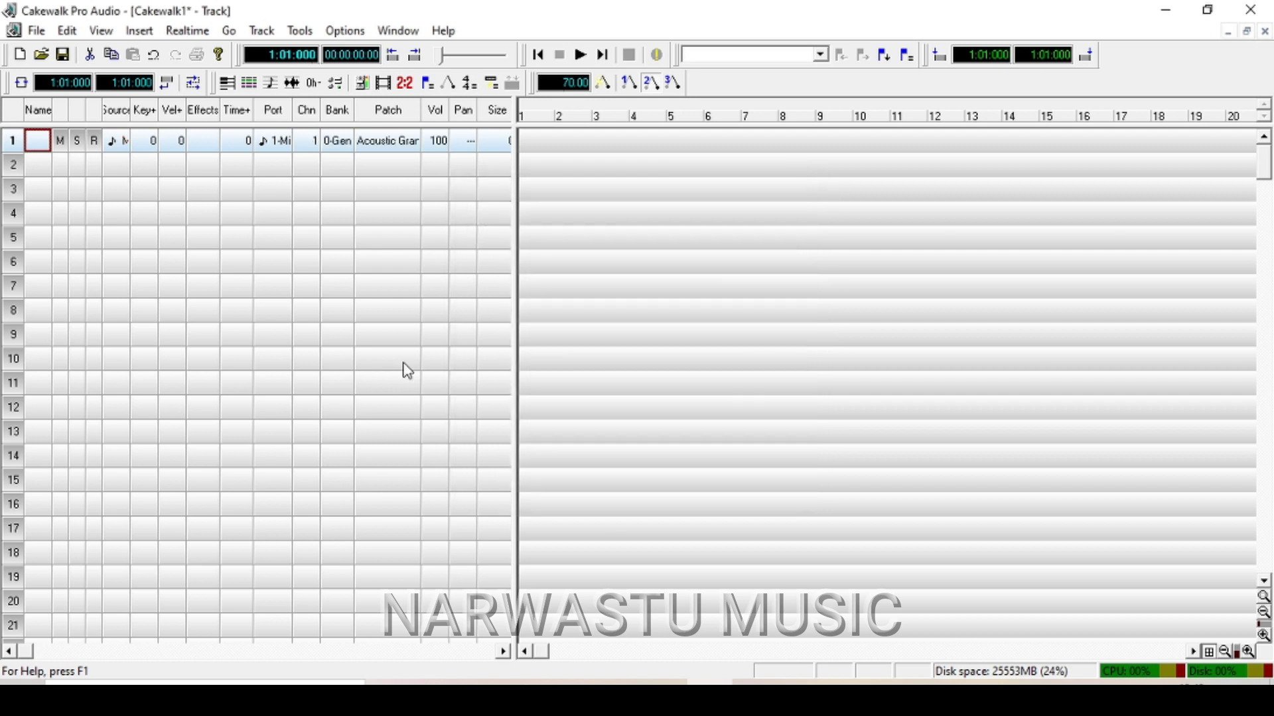
# Step: Name track 1 "S" and open its Piano Roll view
pyautogui.doubleClick(41, 144)
pyautogui.click(25, 146)
pyautogui.click(226, 84)
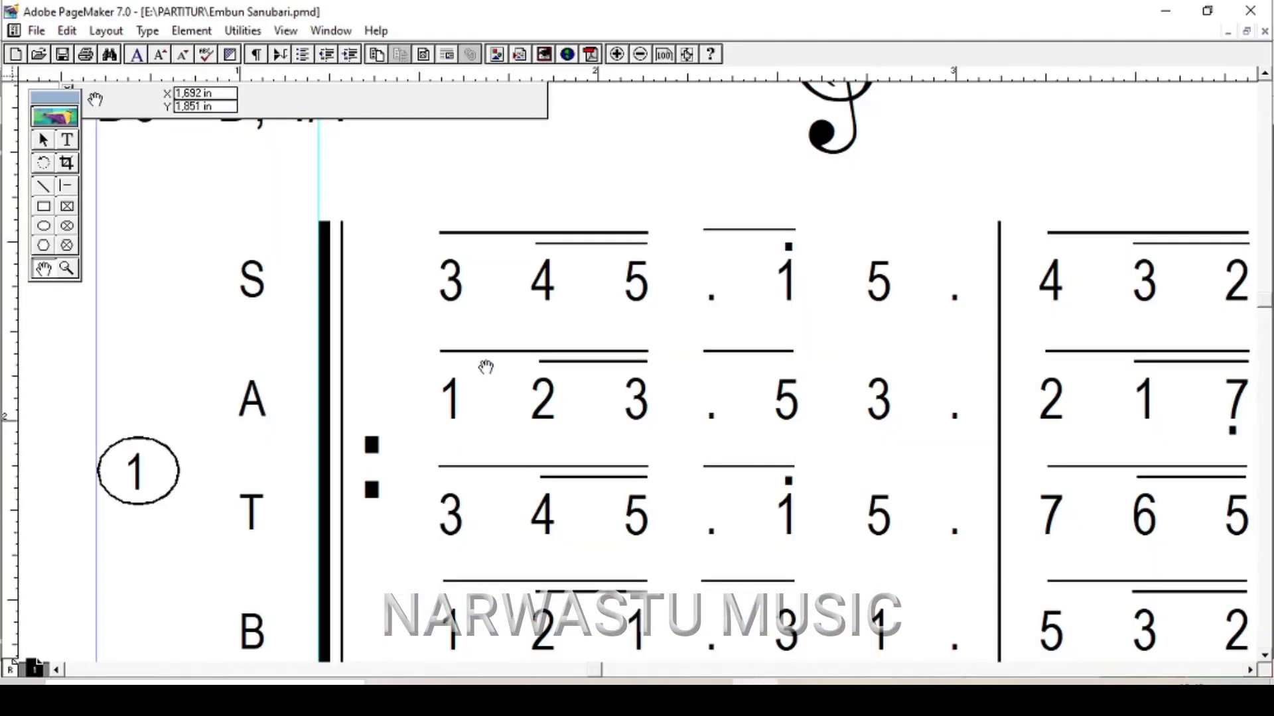
# Step: Switch to the PageMaker score and read the key, time signature and first two bars of the vocal parts
pyautogui.moveTo(242, 248); pyautogui.dragTo(290, 341)
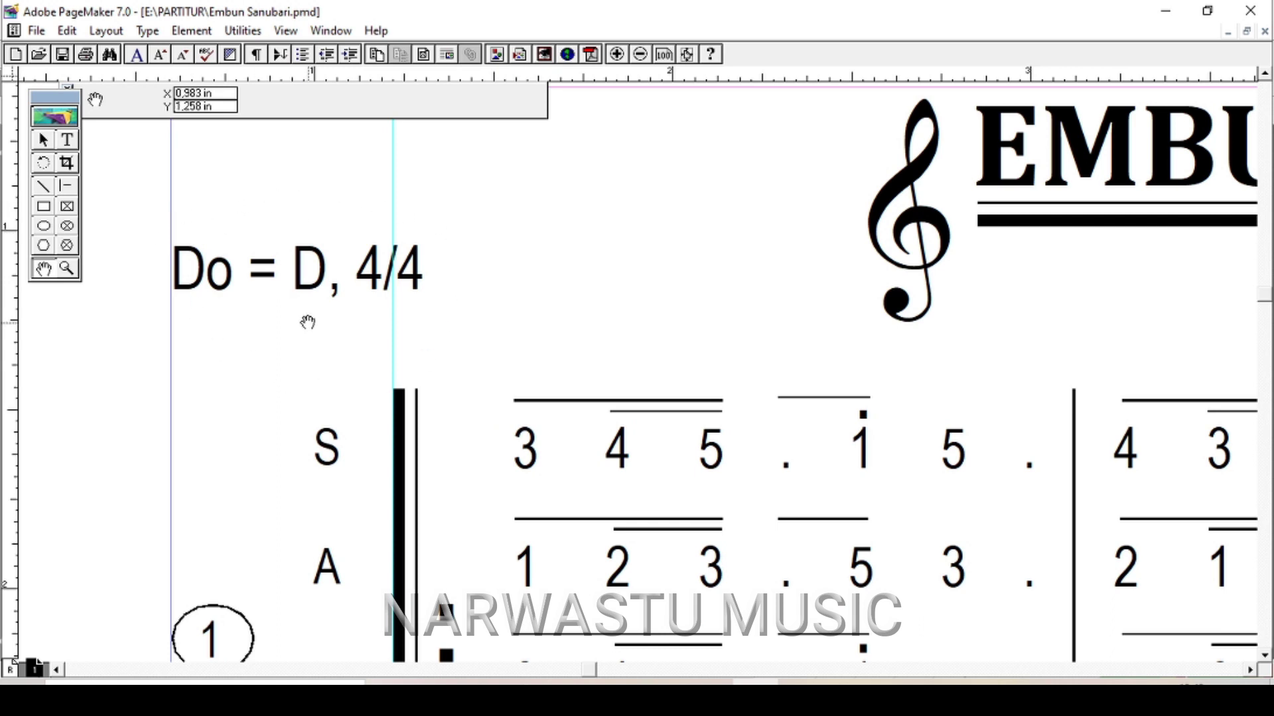
pyautogui.scroll(-5, 524, 523)
pyautogui.hscroll(3, 524, 523)
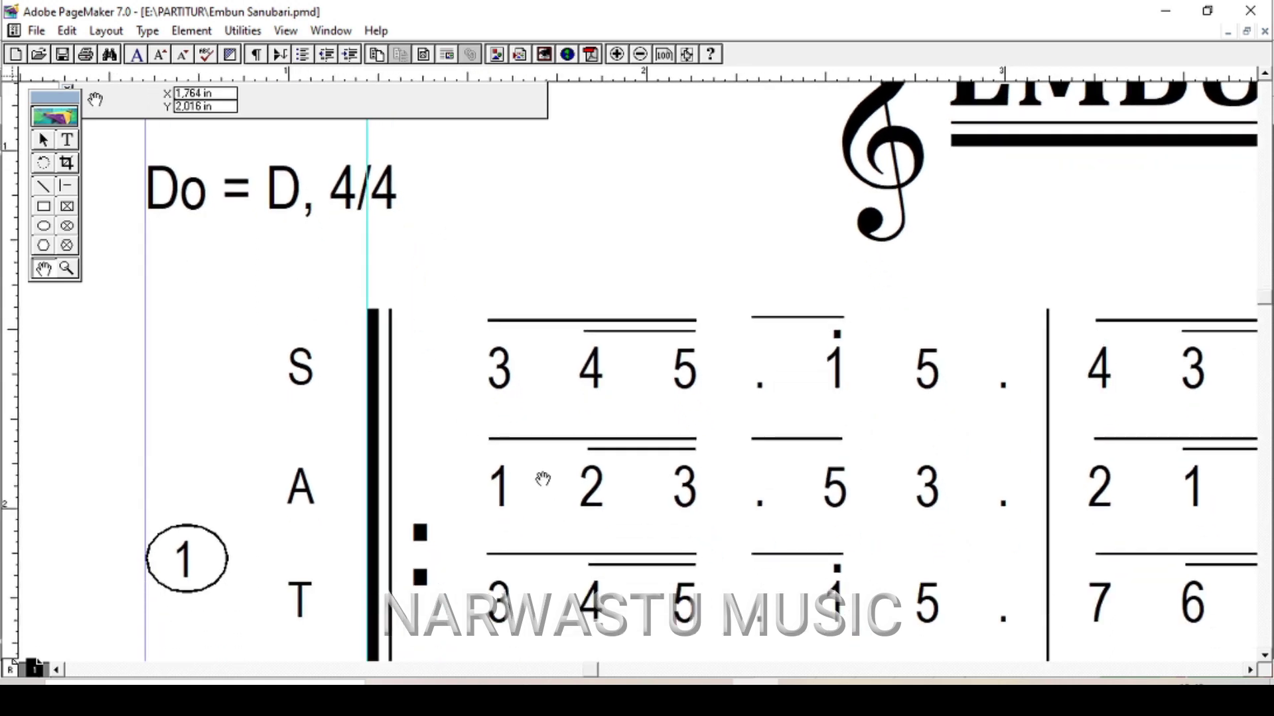
pyautogui.hscroll(5, 658, 487)
pyautogui.scroll(-1, 659, 487)
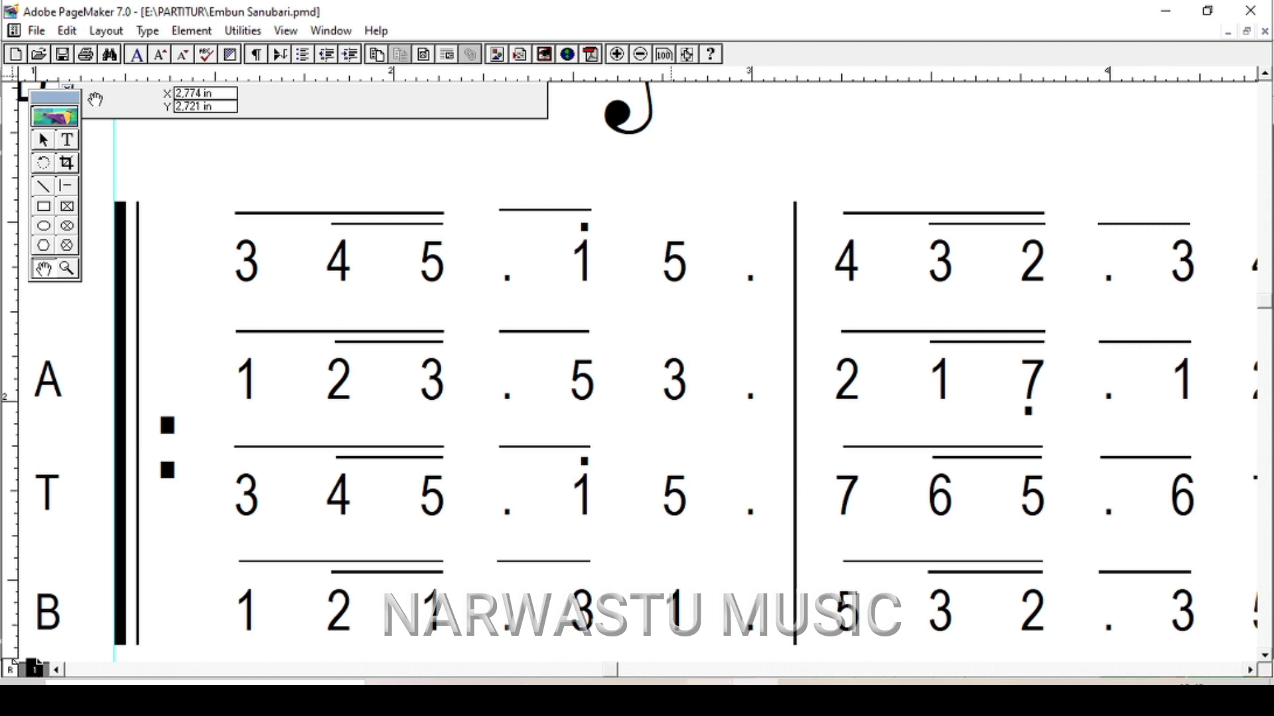
# Step: Switch to Cakewalk and place a quarter-note F#5 at the start of bar 3 in track 1's Piano Roll
pyautogui.moveTo(708, 696)
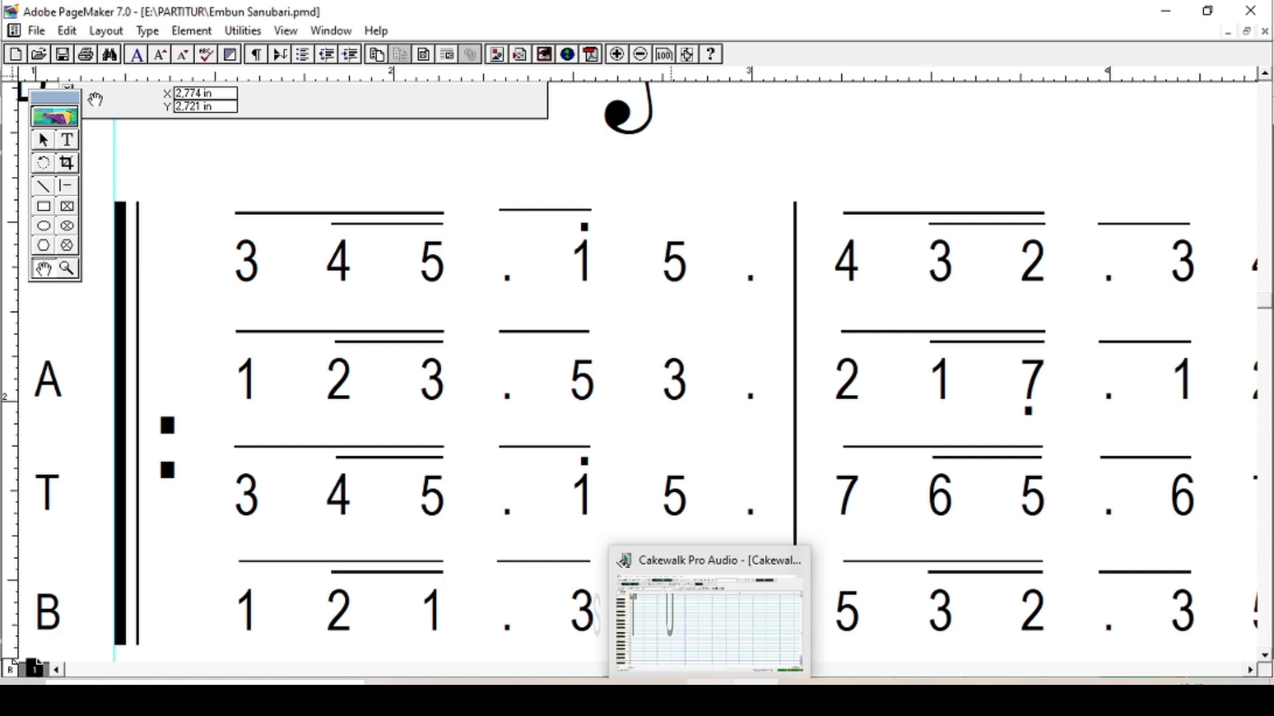
pyautogui.click(709, 624)
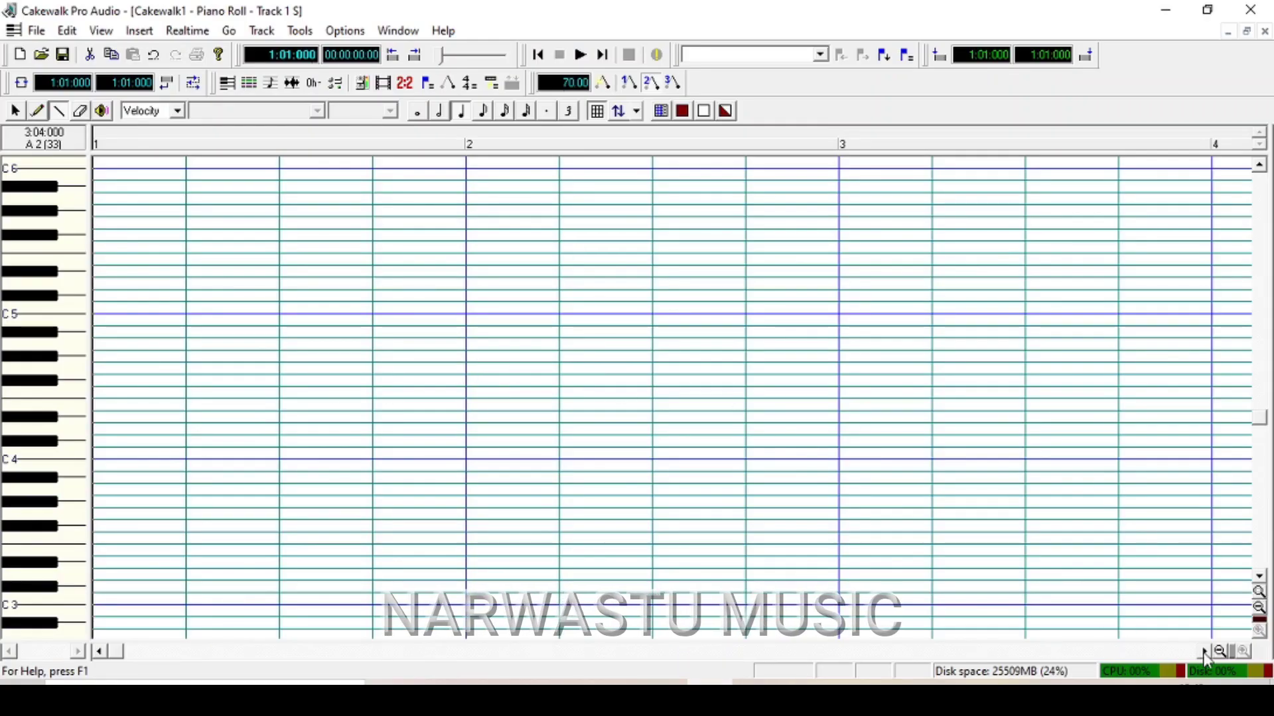
pyautogui.click(1204, 652)
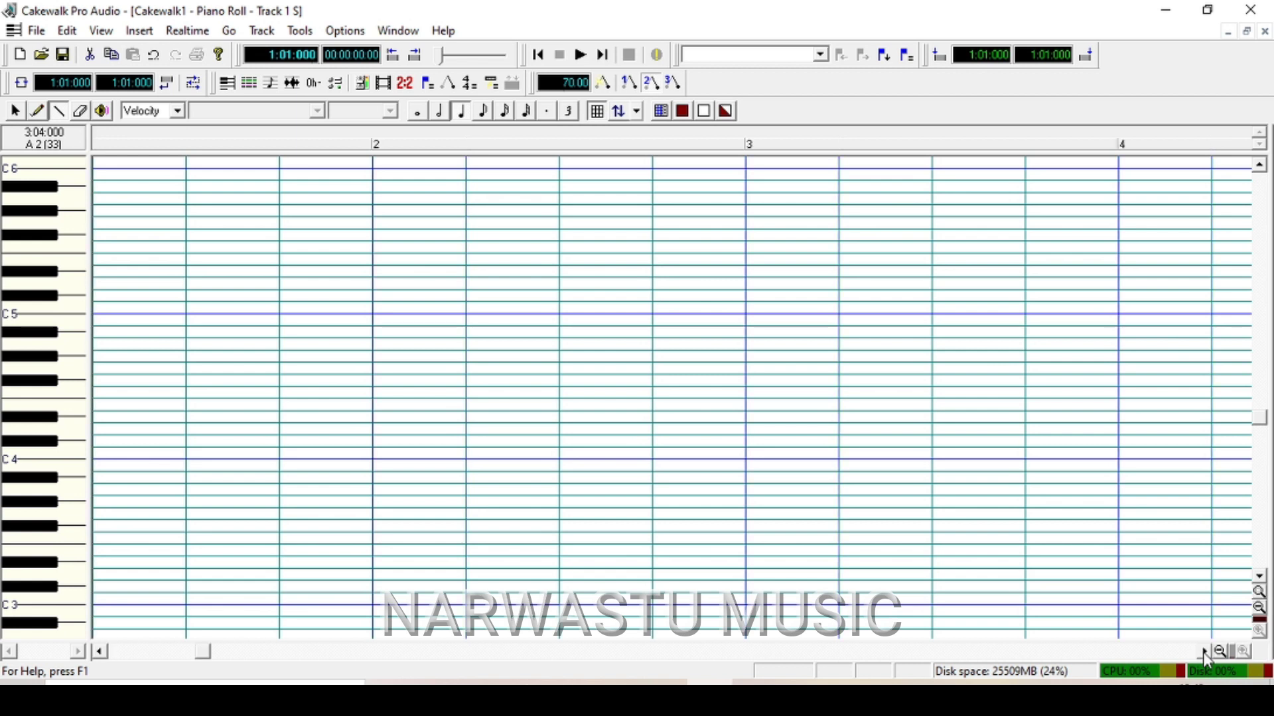
pyautogui.click(1204, 652)
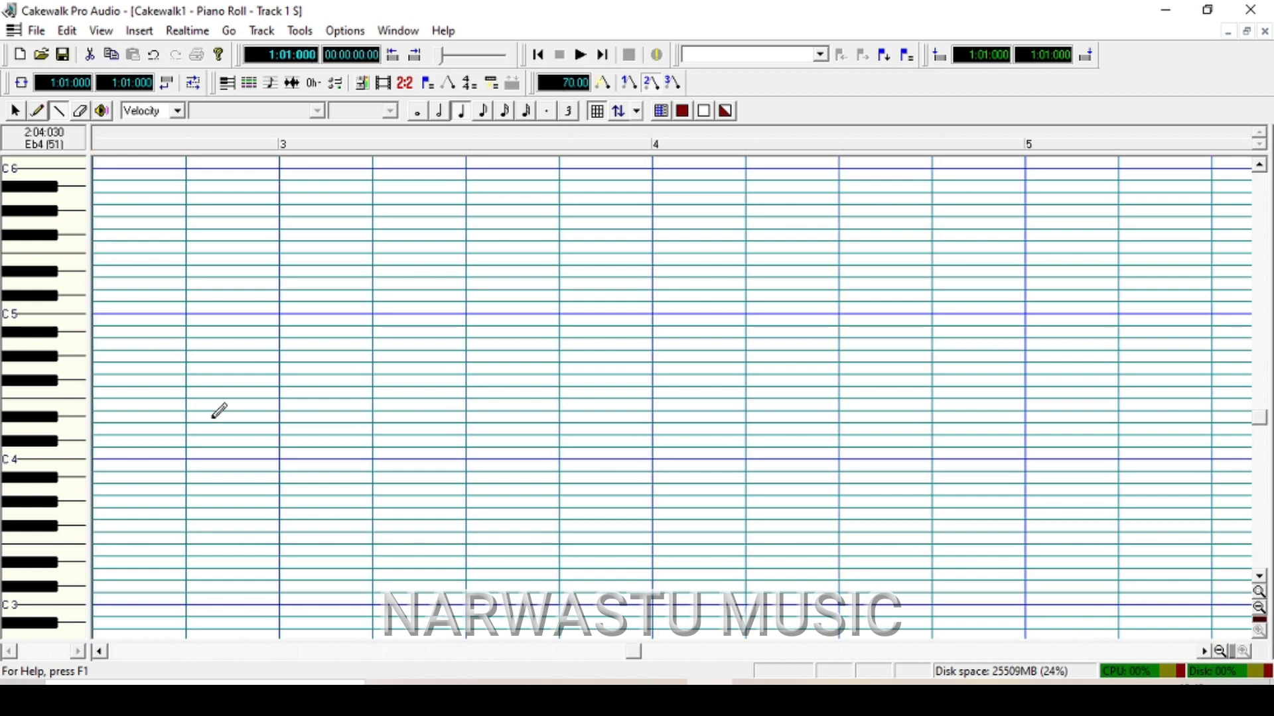
pyautogui.click(45, 247)
pyautogui.click(282, 234)
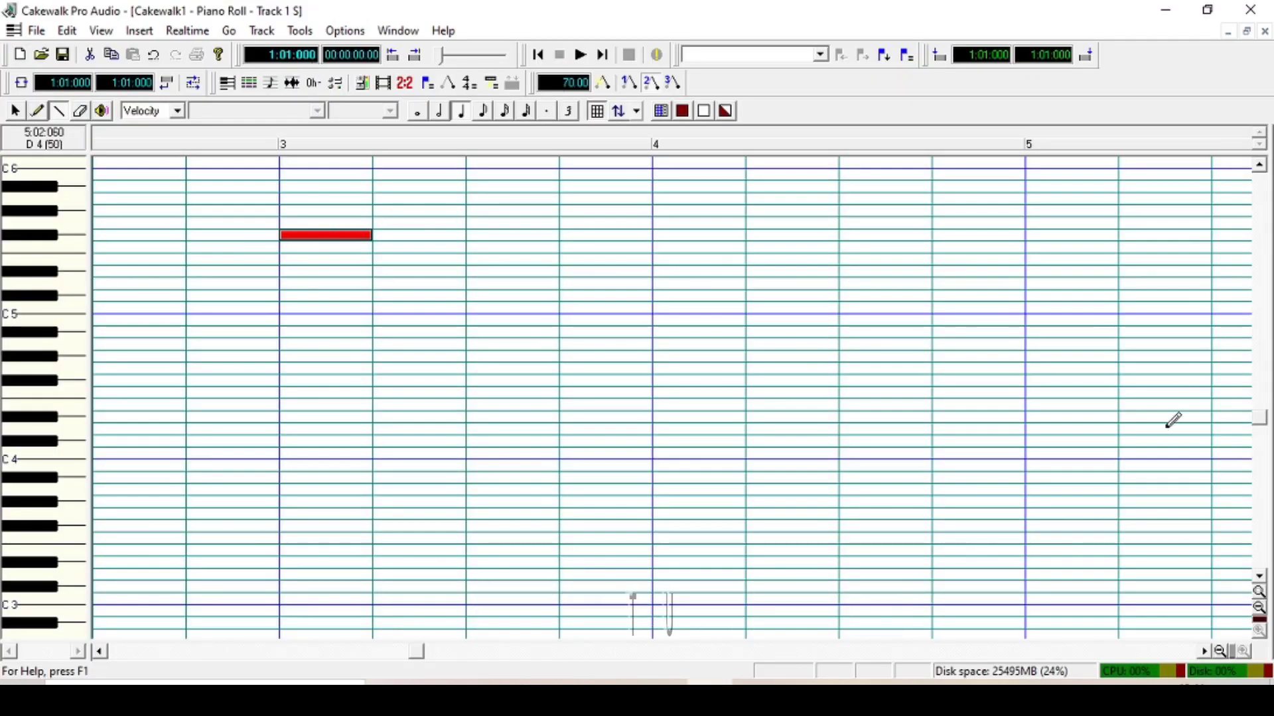
# Step: Add a G5 note halfway through beat 1 of bar 3 and an A5 note a sixteenth after it
pyautogui.click(1259, 166)
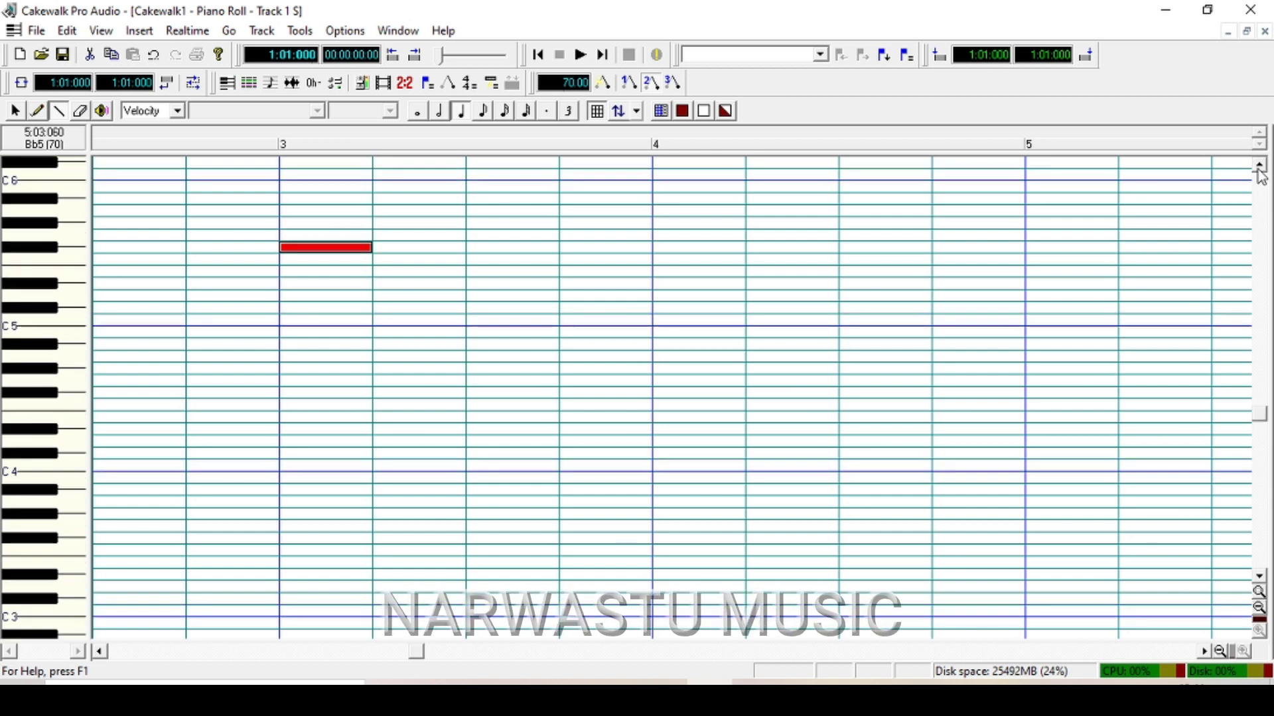
pyautogui.click(1259, 166)
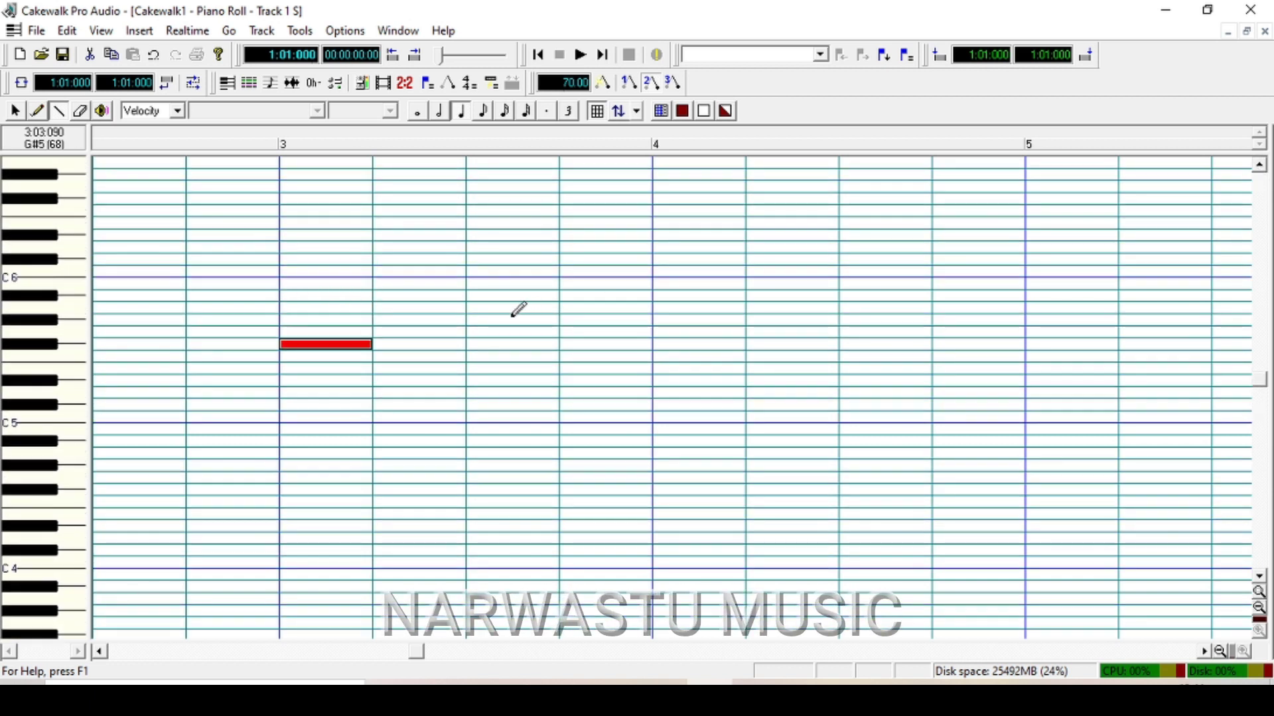
pyautogui.click(327, 332)
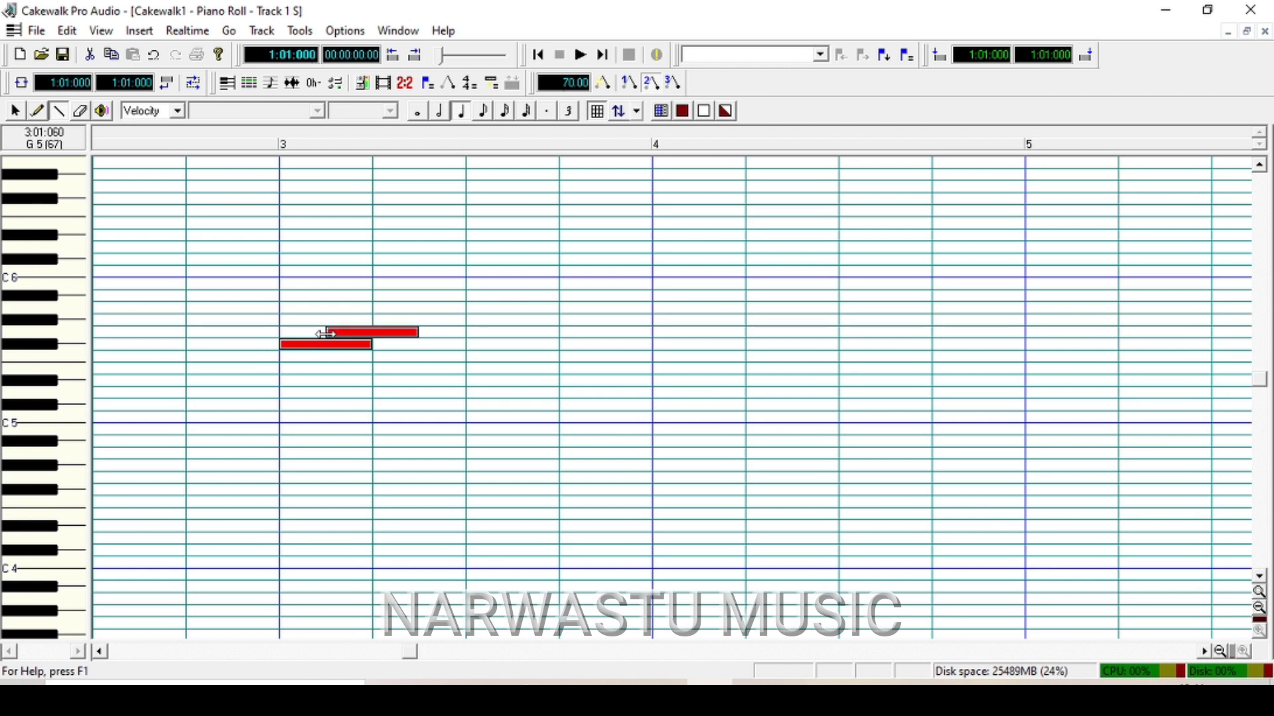
pyautogui.click(350, 309)
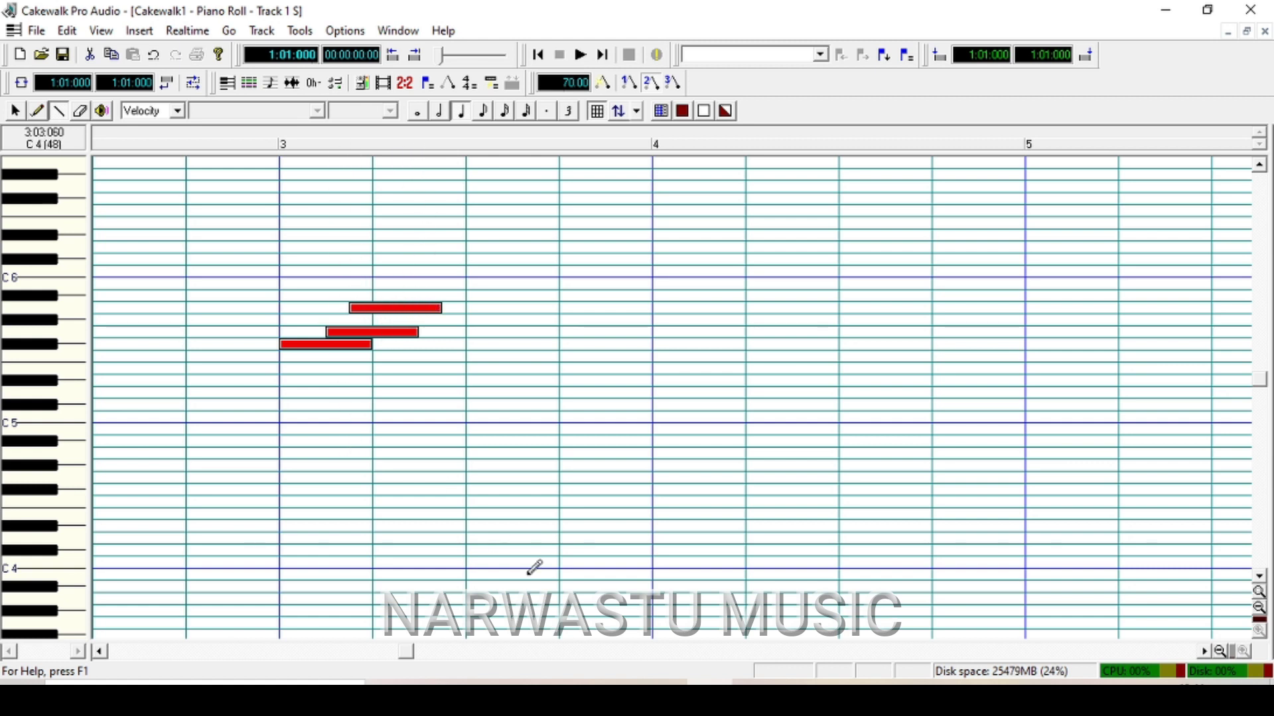
# Step: Following the soprano line in the PageMaker score, resize bar 3's F#5, G5 and A5 to eighth, sixteenth and dotted-eighth lengths
pyautogui.click(710, 681)
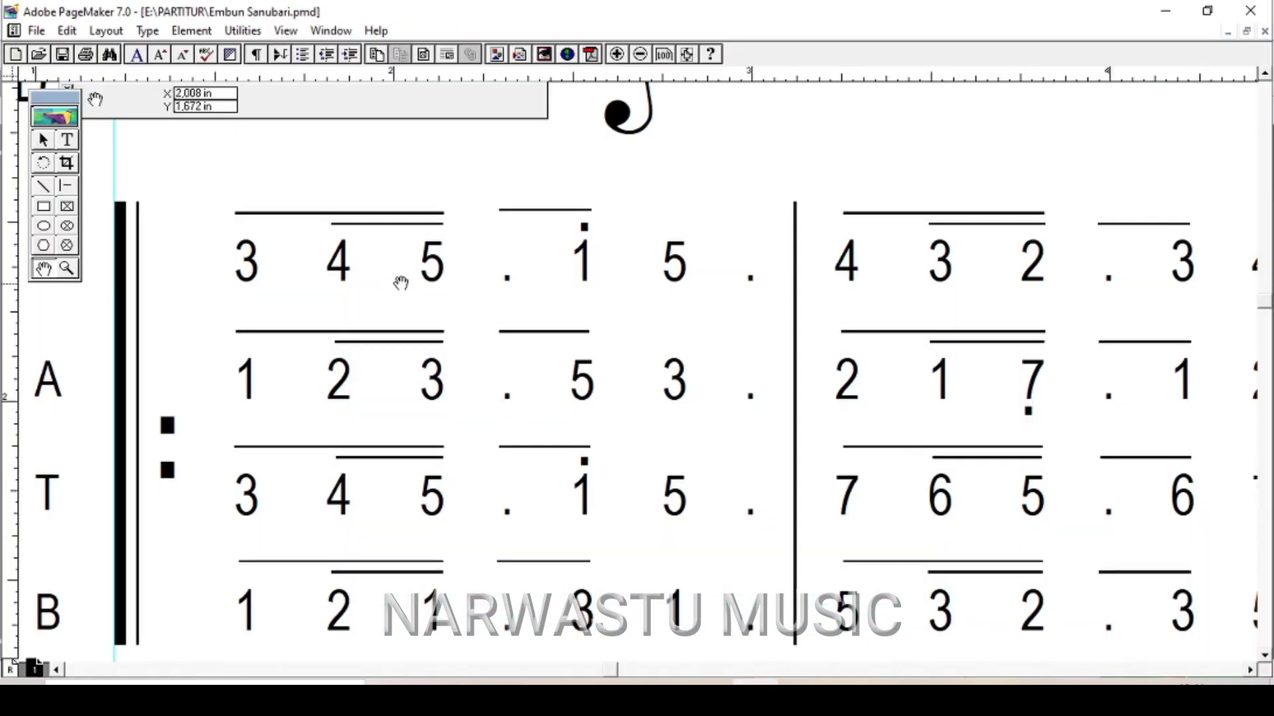
pyautogui.moveTo(286, 164); pyautogui.dragTo(312, 222)
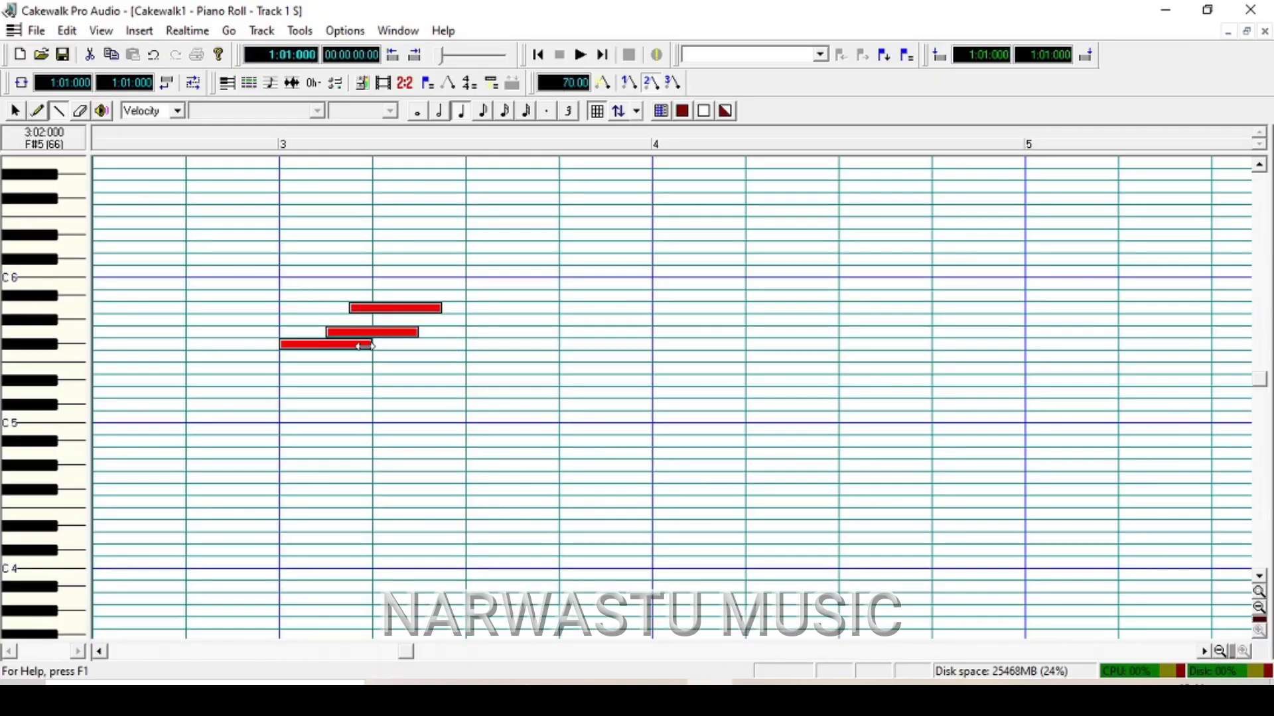
pyautogui.moveTo(419, 334); pyautogui.dragTo(329, 360)
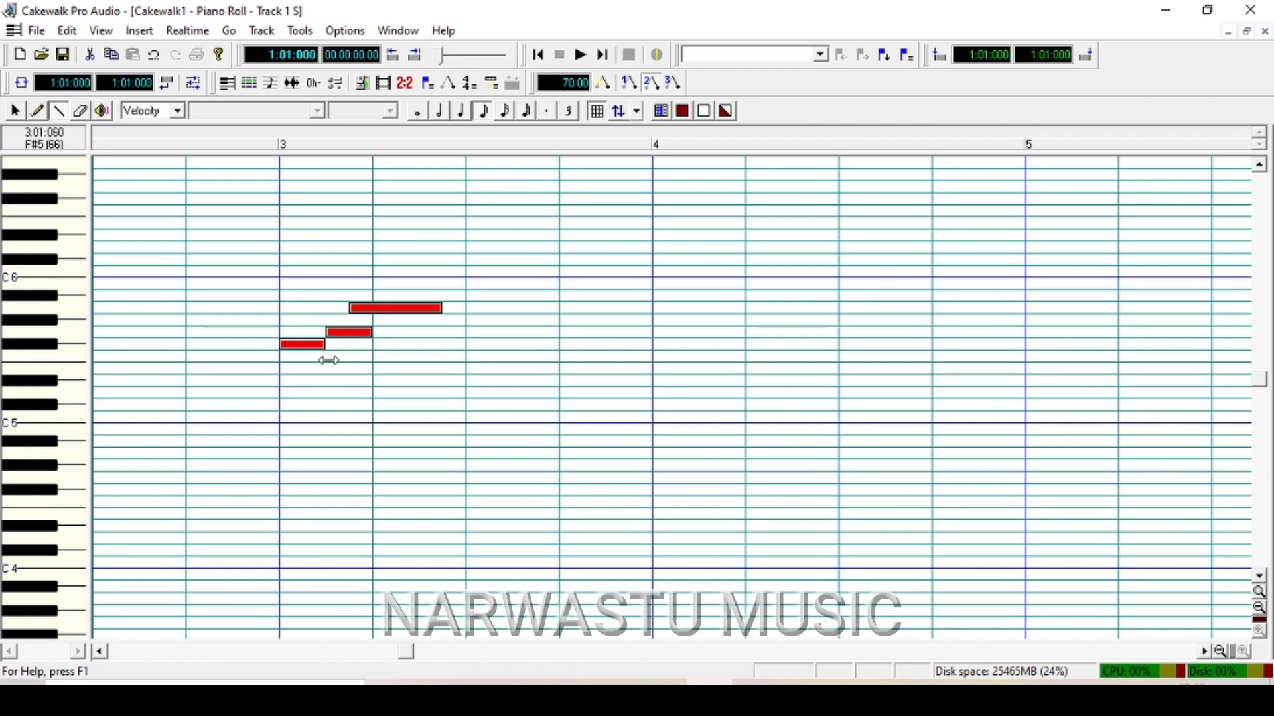
pyautogui.moveTo(432, 307); pyautogui.dragTo(358, 339)
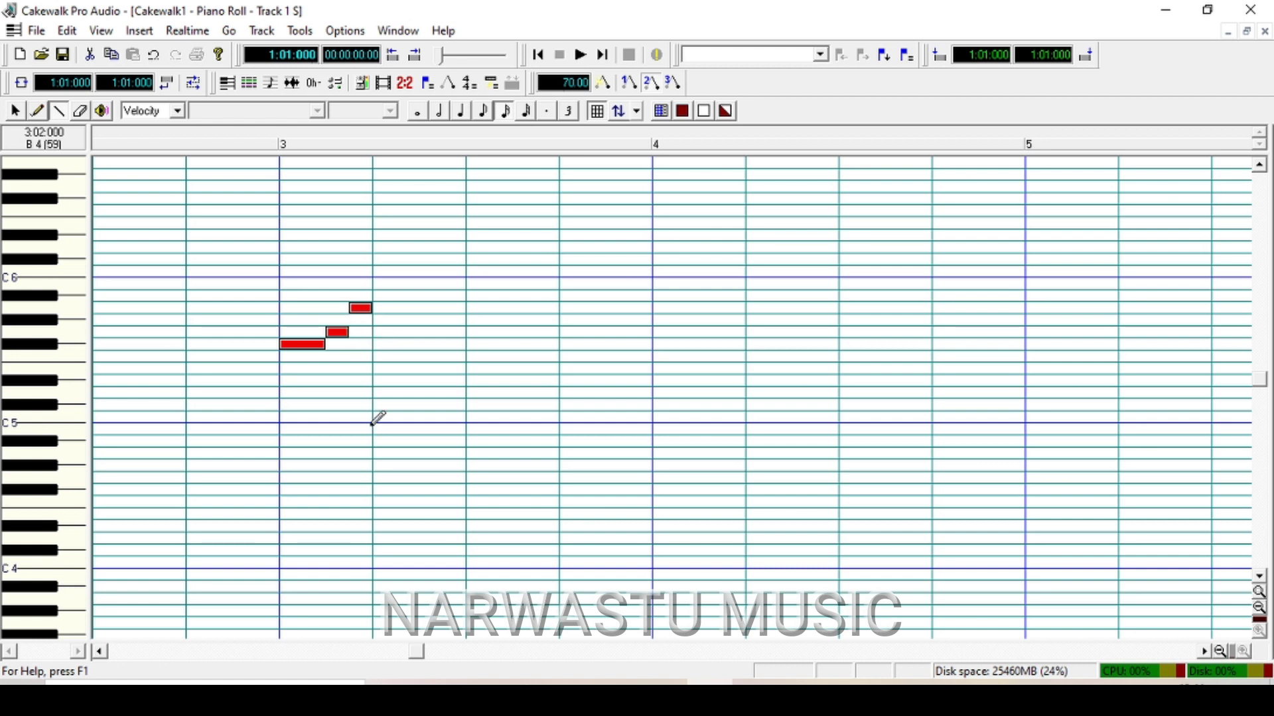
pyautogui.click(297, 346)
pyautogui.press('s')
pyautogui.moveTo(375, 310); pyautogui.dragTo(414, 309)
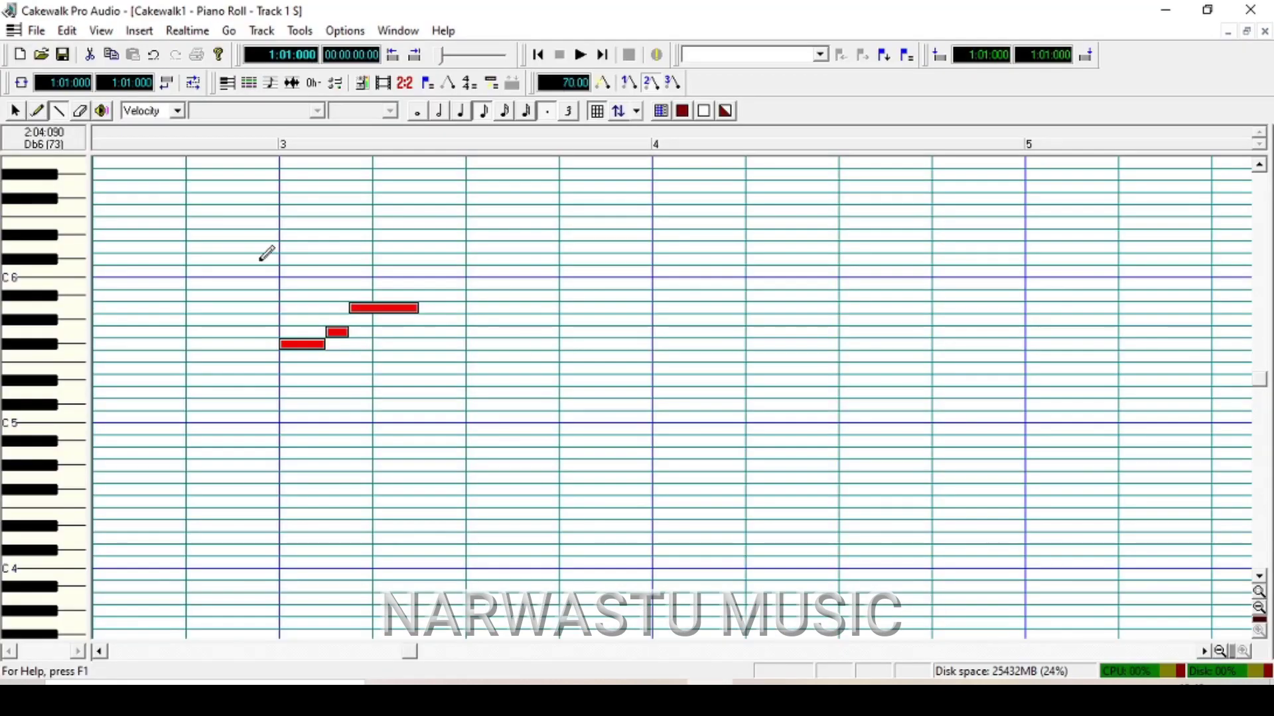
# Step: Complete bar 3 with an eighth-note D6 in the second half of beat 2 and a half-note A5 on beat 3
pyautogui.click(425, 247)
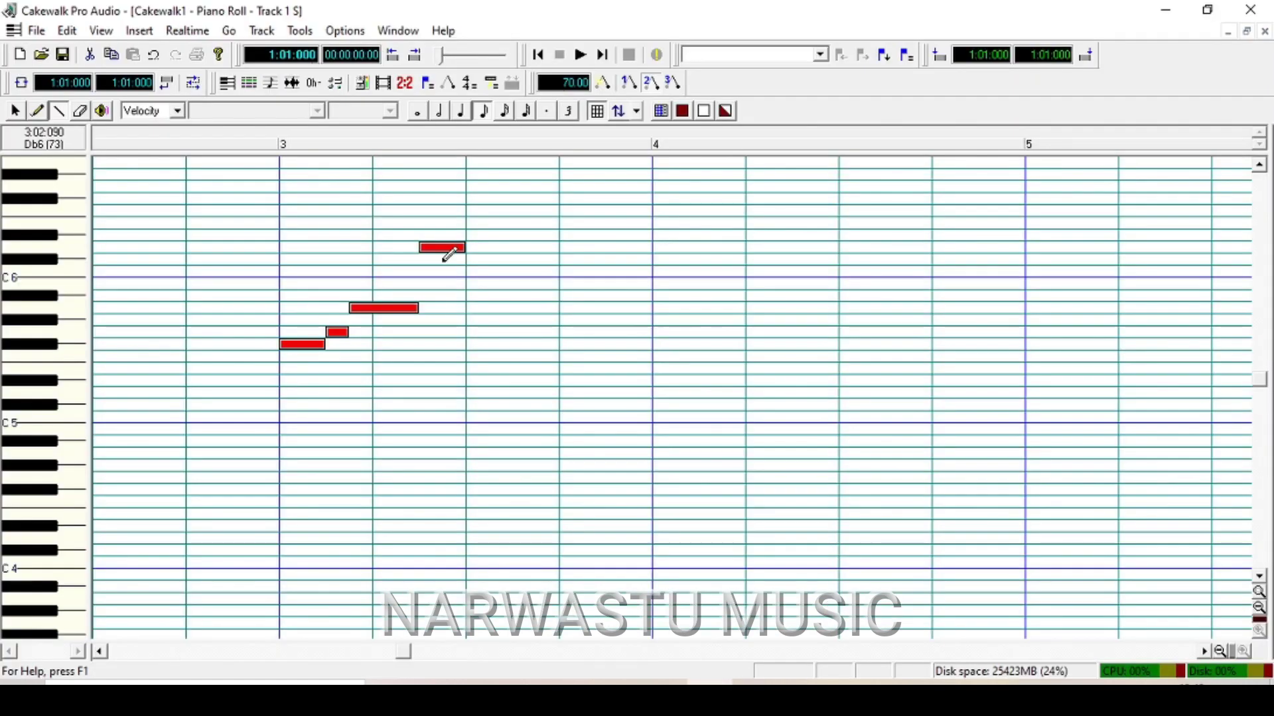
pyautogui.click(467, 308)
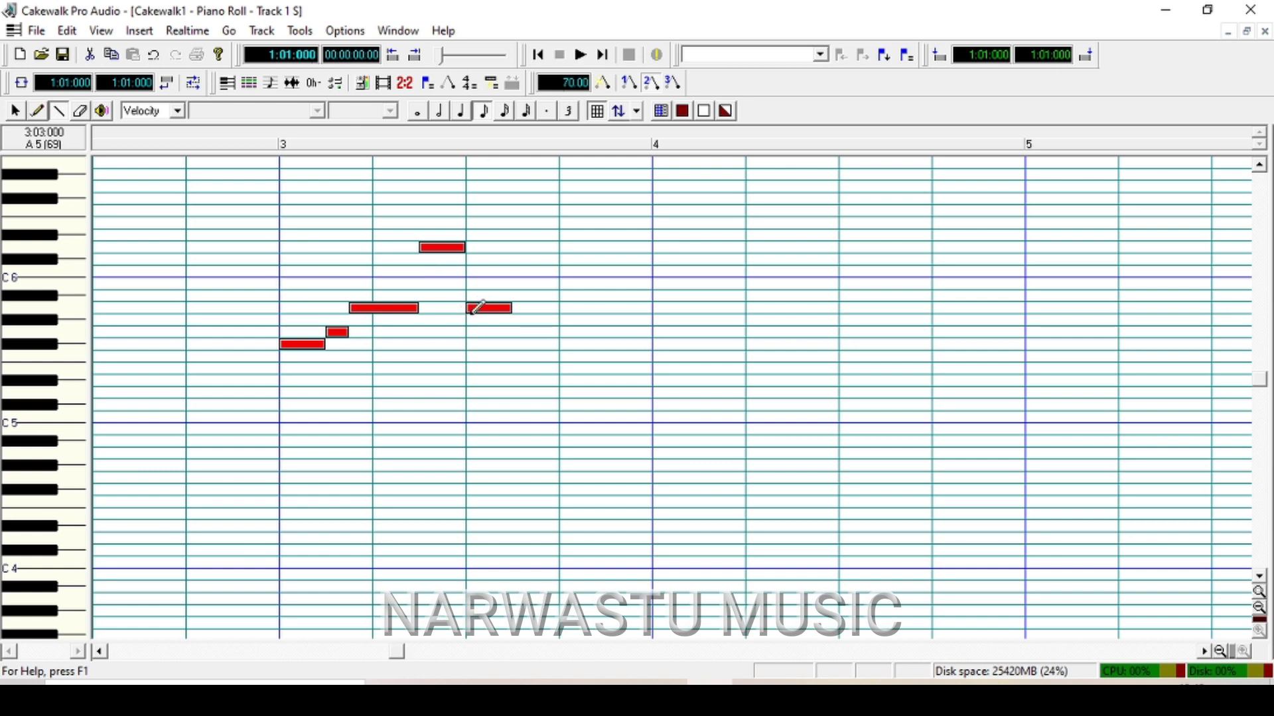
pyautogui.moveTo(502, 308); pyautogui.dragTo(559, 329)
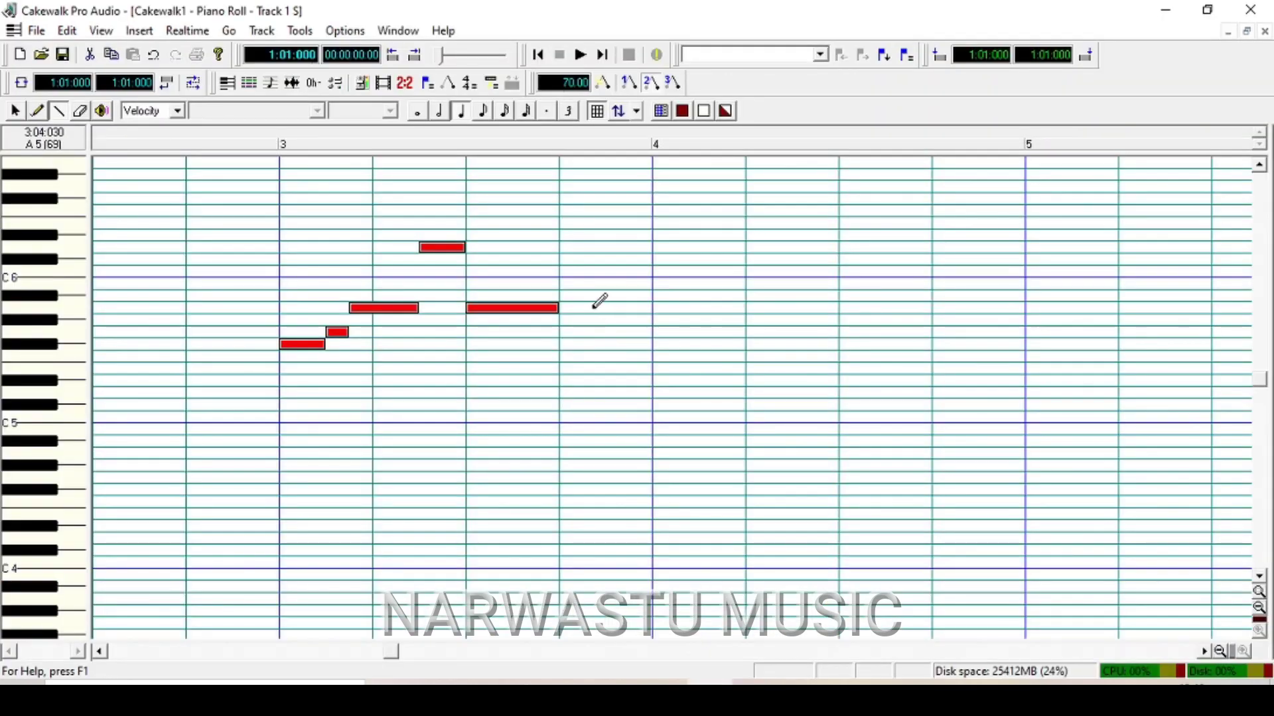
pyautogui.moveTo(571, 318); pyautogui.dragTo(642, 339)
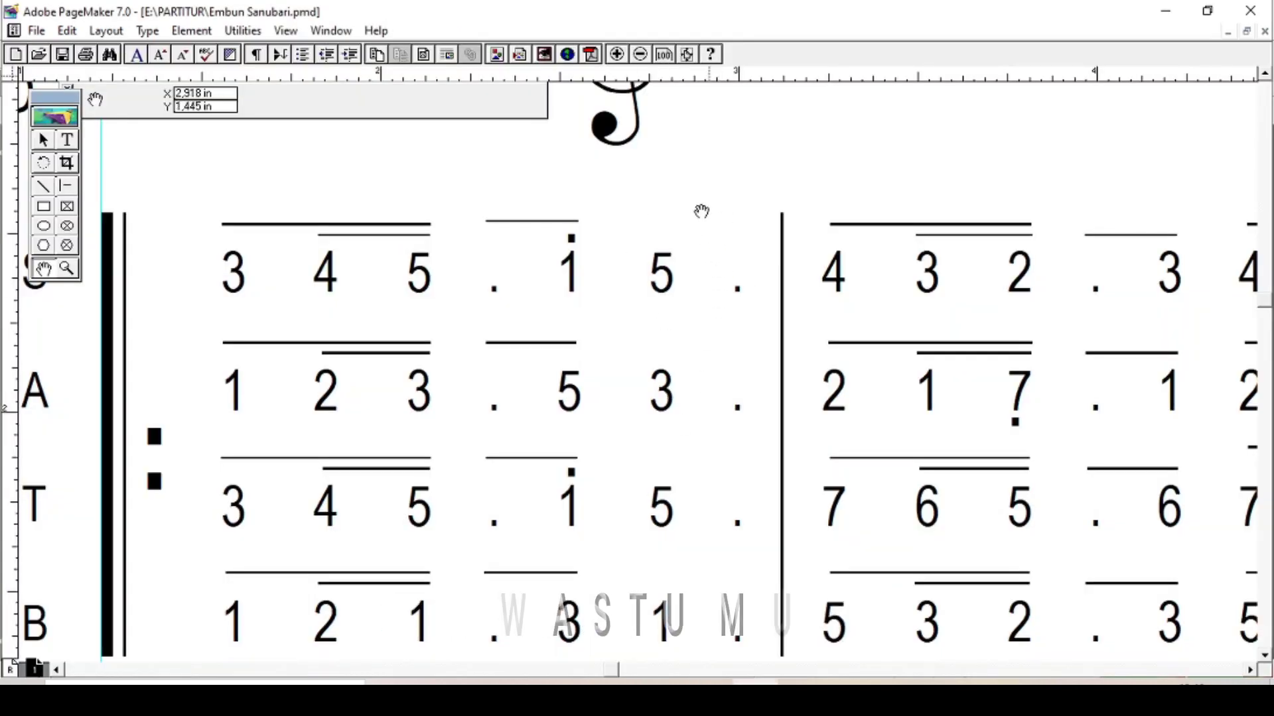
pyautogui.moveTo(619, 228); pyautogui.dragTo(664, 284)
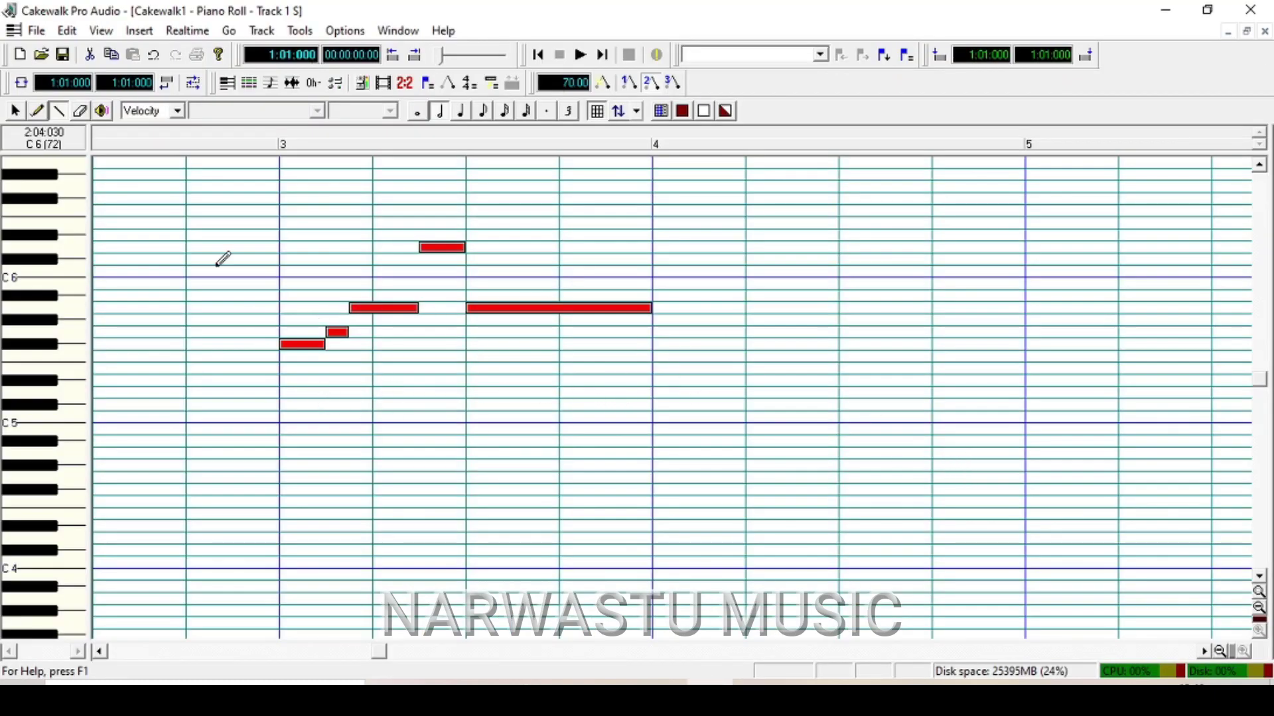
# Step: Read the score's second soprano bar in PageMaker and place an eighth-note G5 at the start of bar 4 in Cakewalk
pyautogui.click(1204, 652)
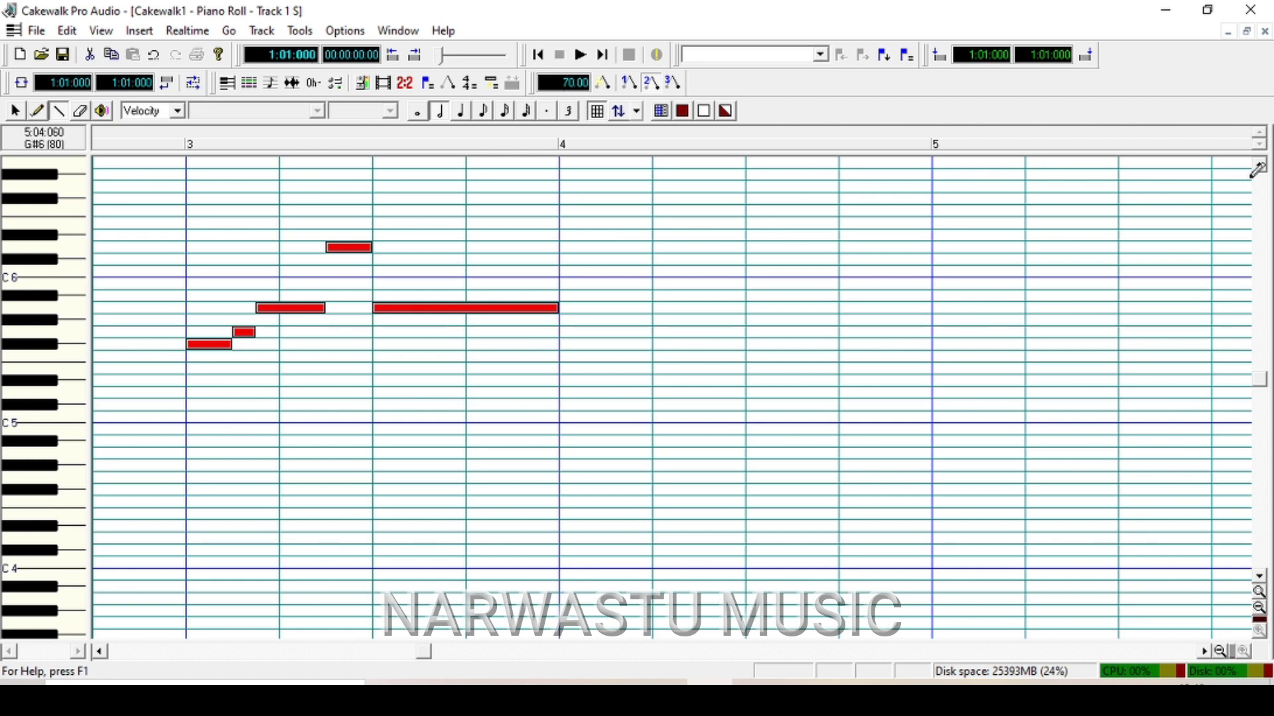
pyautogui.click(1259, 165)
pyautogui.click(1259, 166)
pyautogui.click(1259, 165)
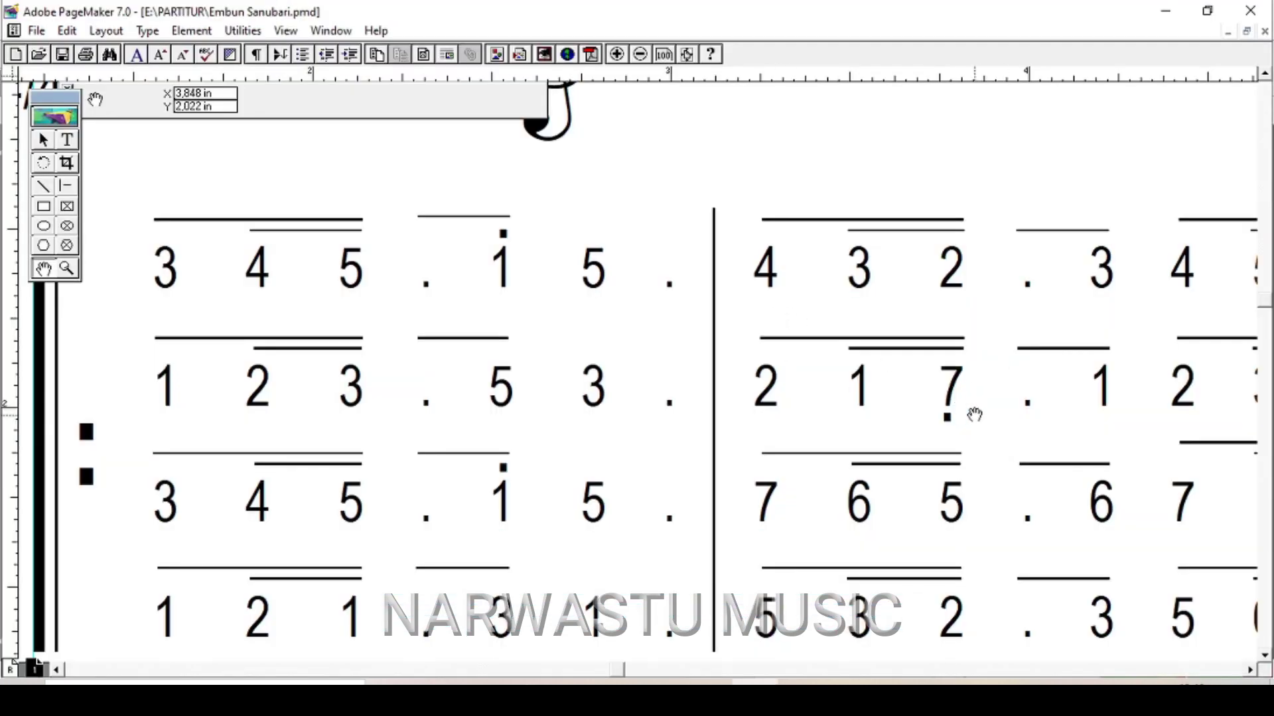
pyautogui.moveTo(974, 414); pyautogui.dragTo(499, 411)
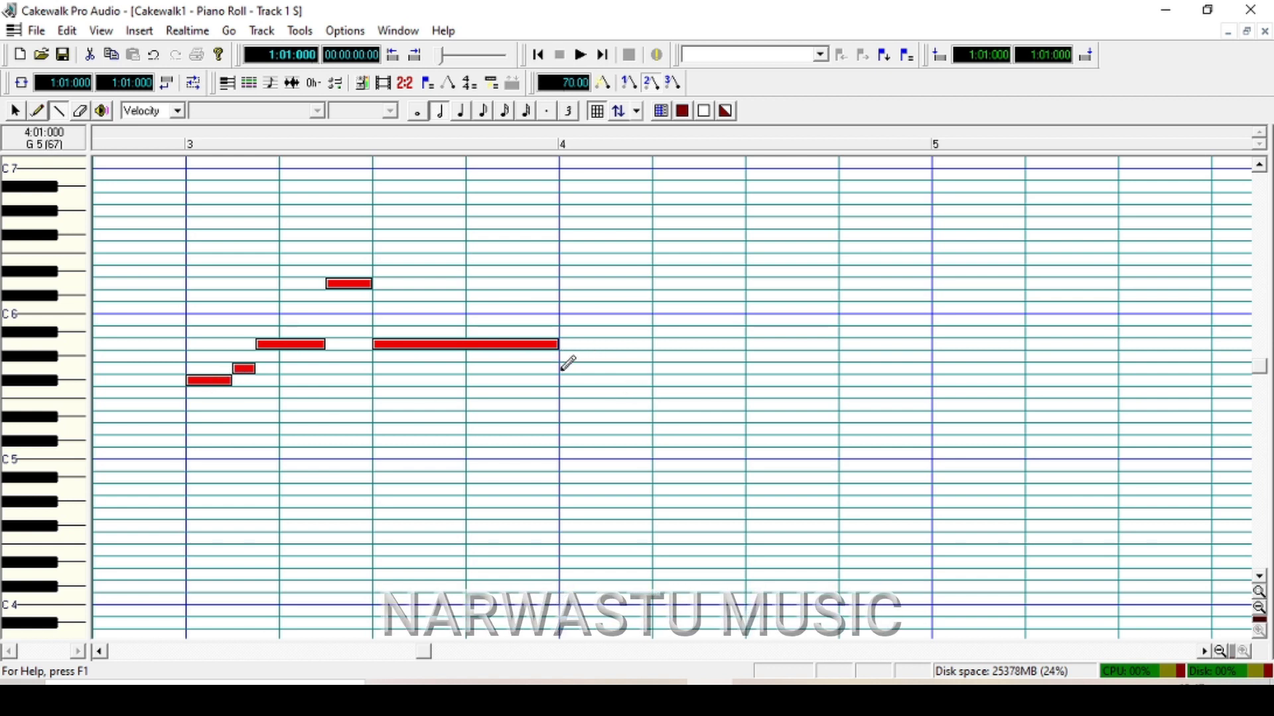
pyautogui.press('8')
pyautogui.click(79, 367)
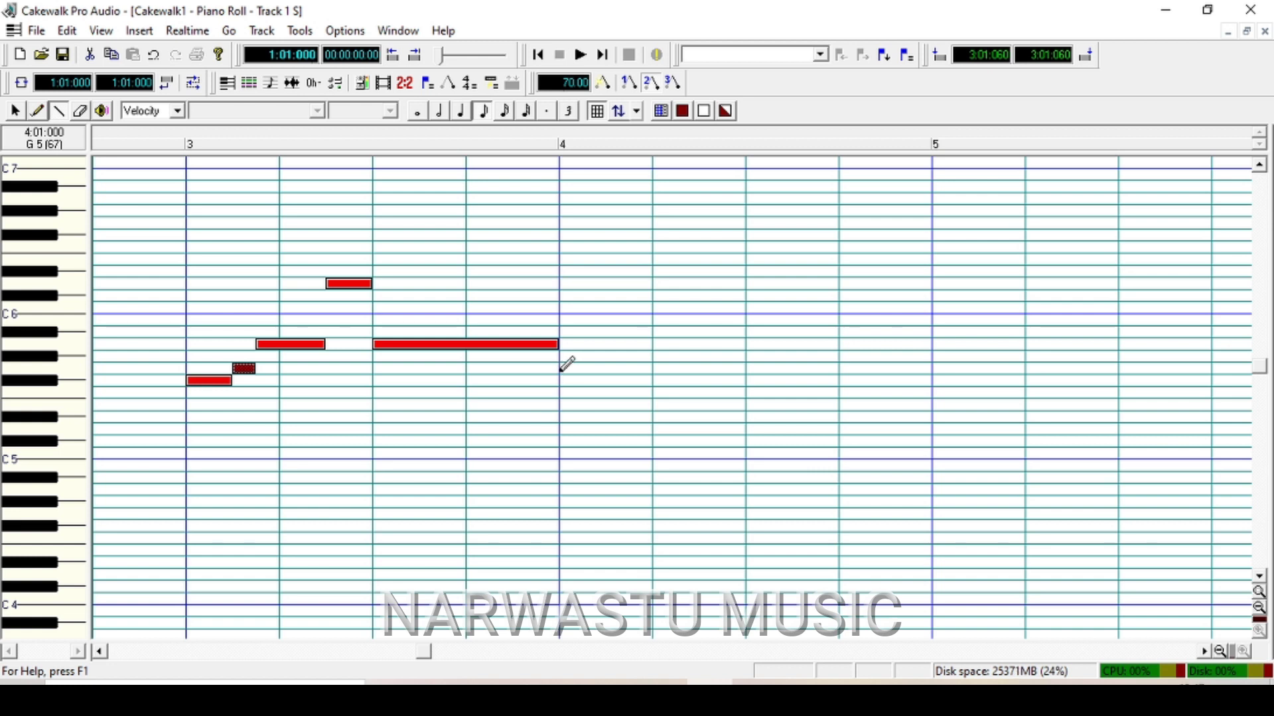
pyautogui.click(561, 369)
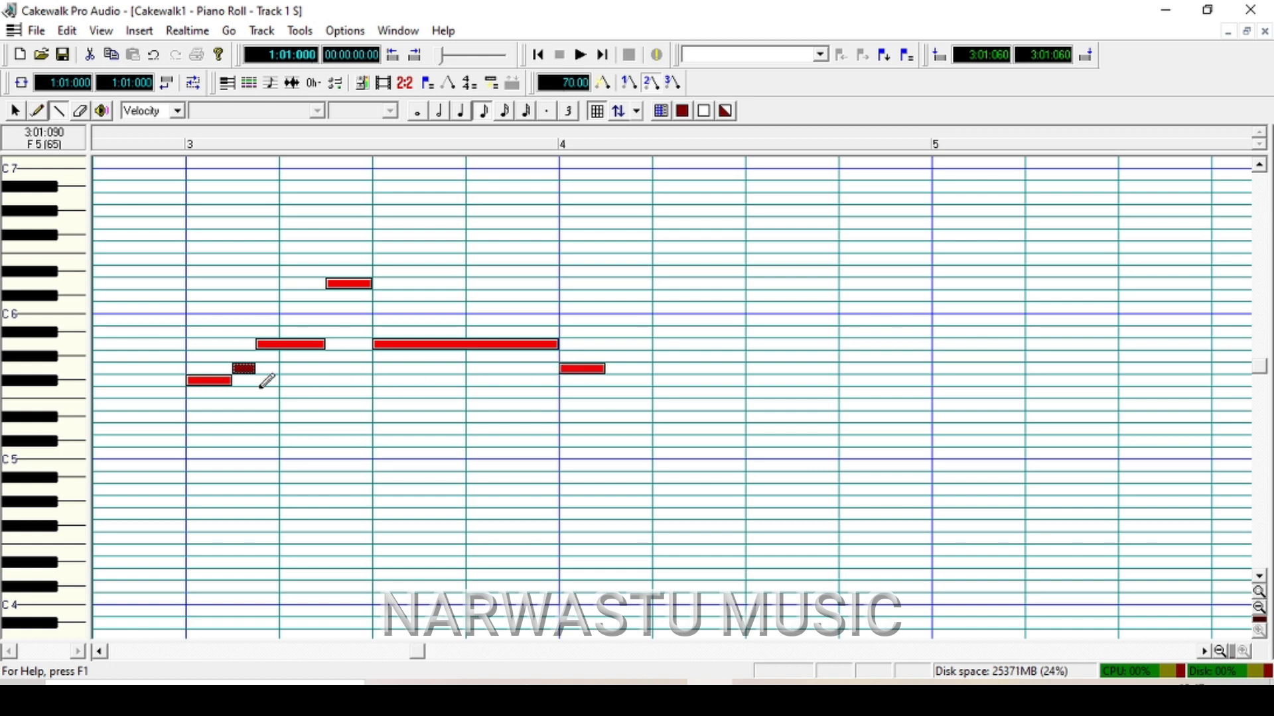
# Step: Add a sixteenth-note F#5 and a dotted-eighth E5 directly after the first note of bar 4
pyautogui.press('6')
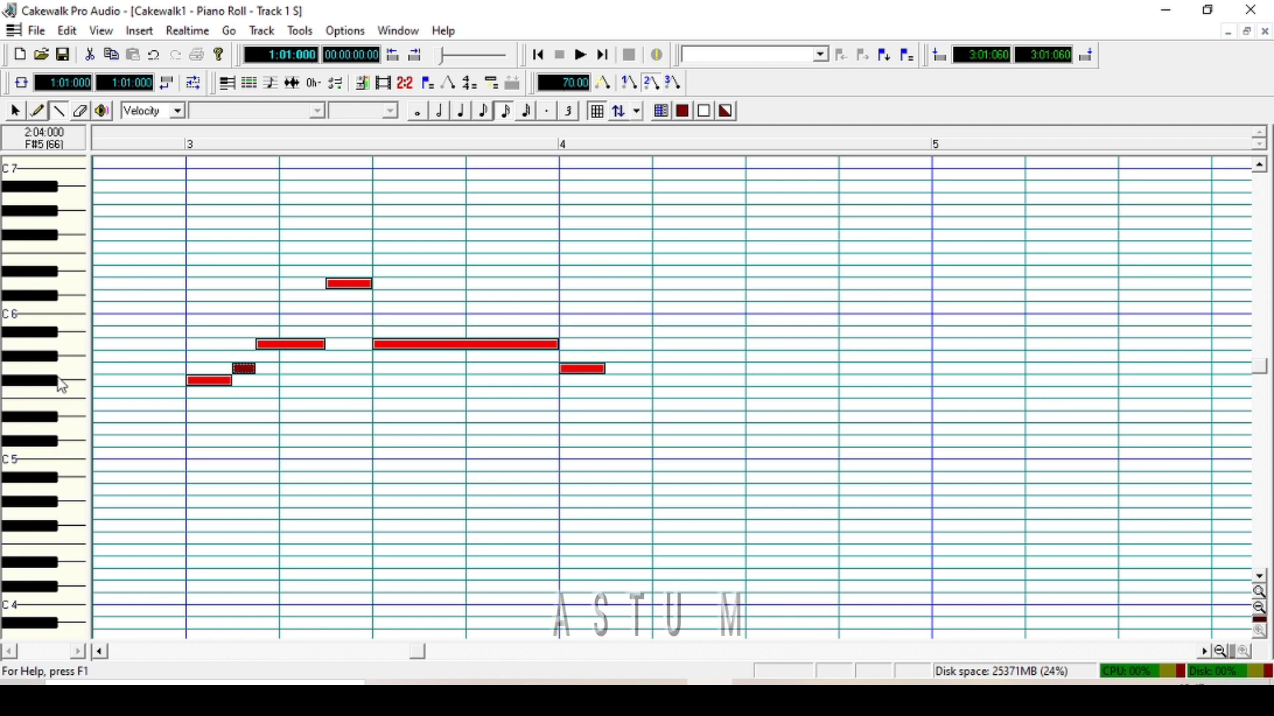
pyautogui.click(59, 380)
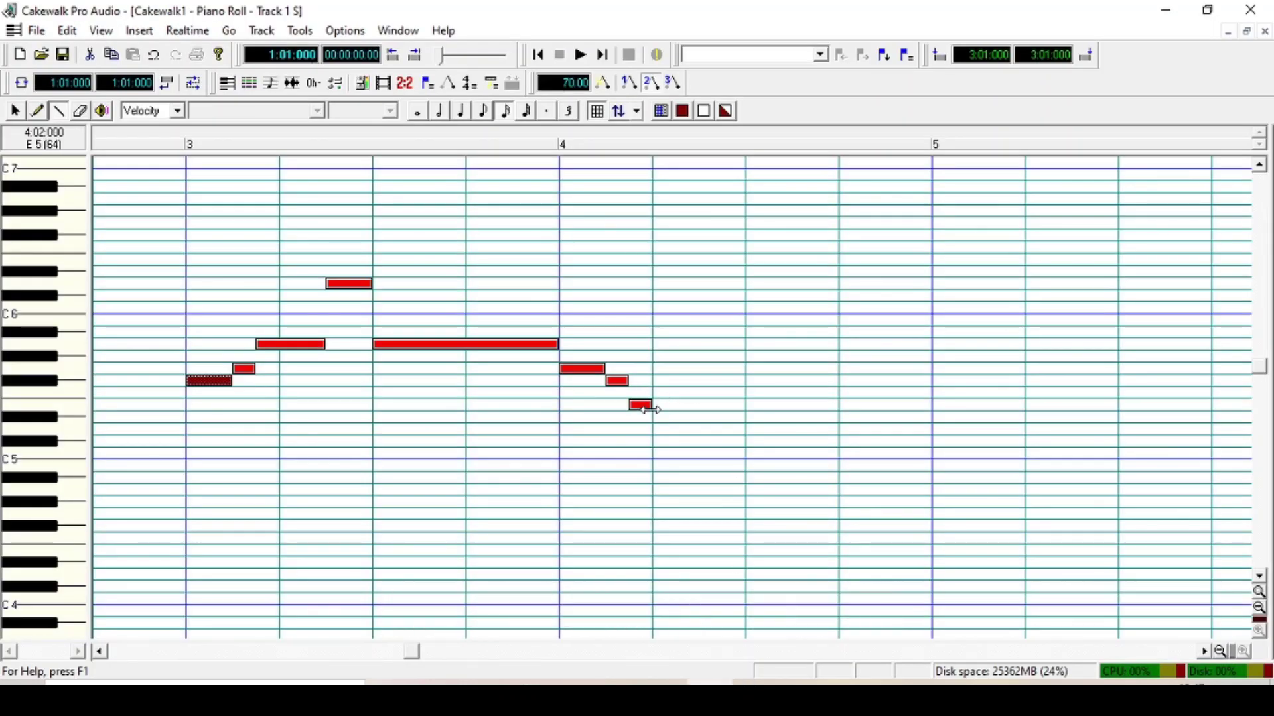
pyautogui.moveTo(649, 405); pyautogui.dragTo(685, 412)
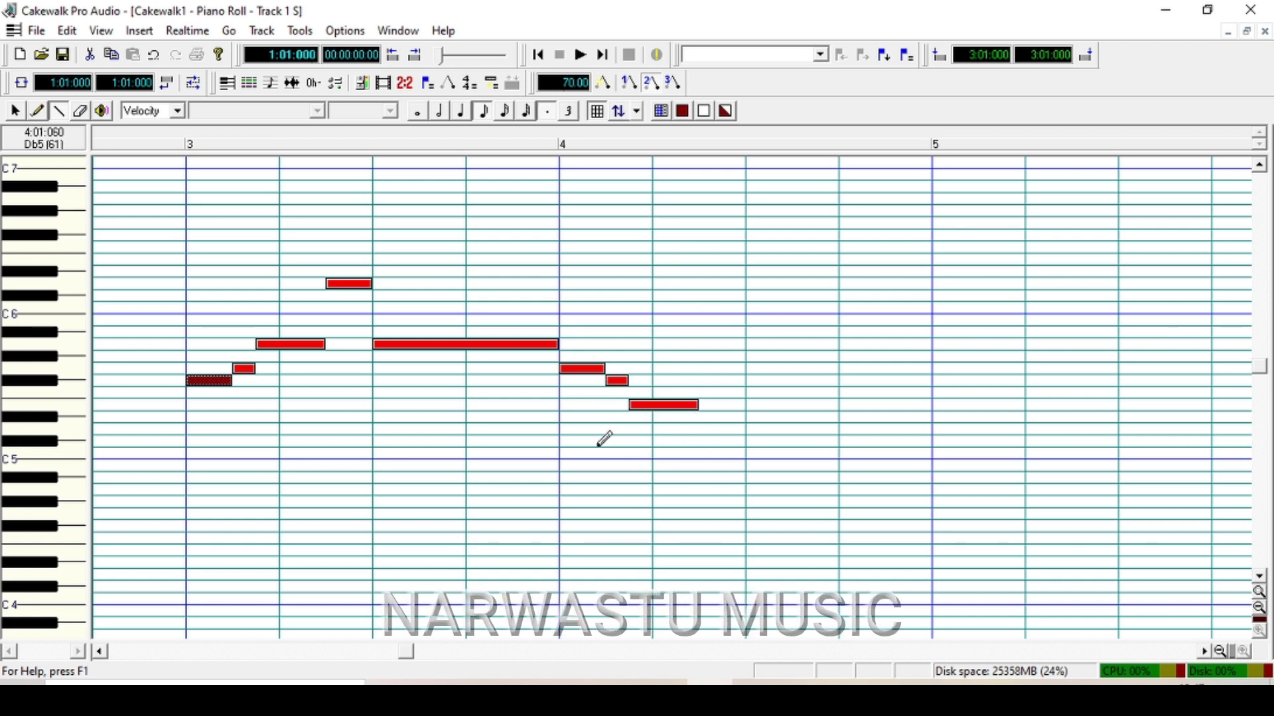
# Step: Continue bar 4 with an eighth-note F#5, an eighth-note G5 on beat 3, and sixteenth notes A5 and G5
pyautogui.click(33, 381)
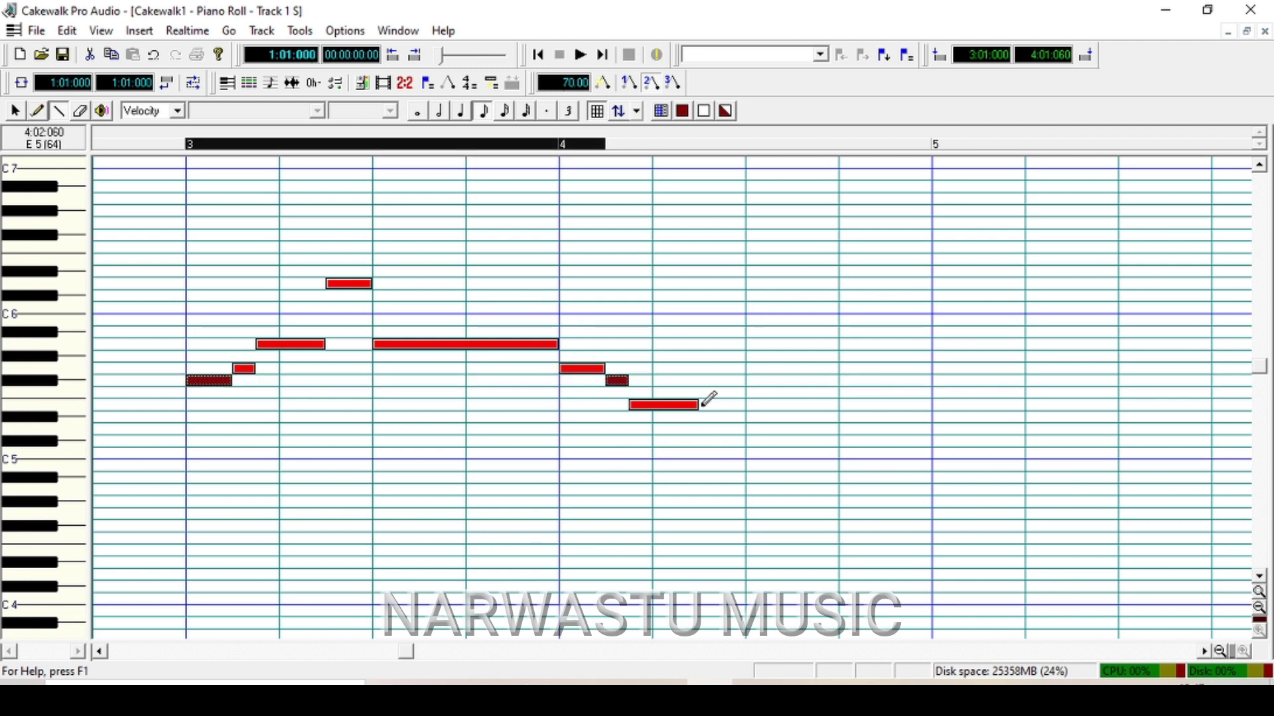
pyautogui.click(699, 380)
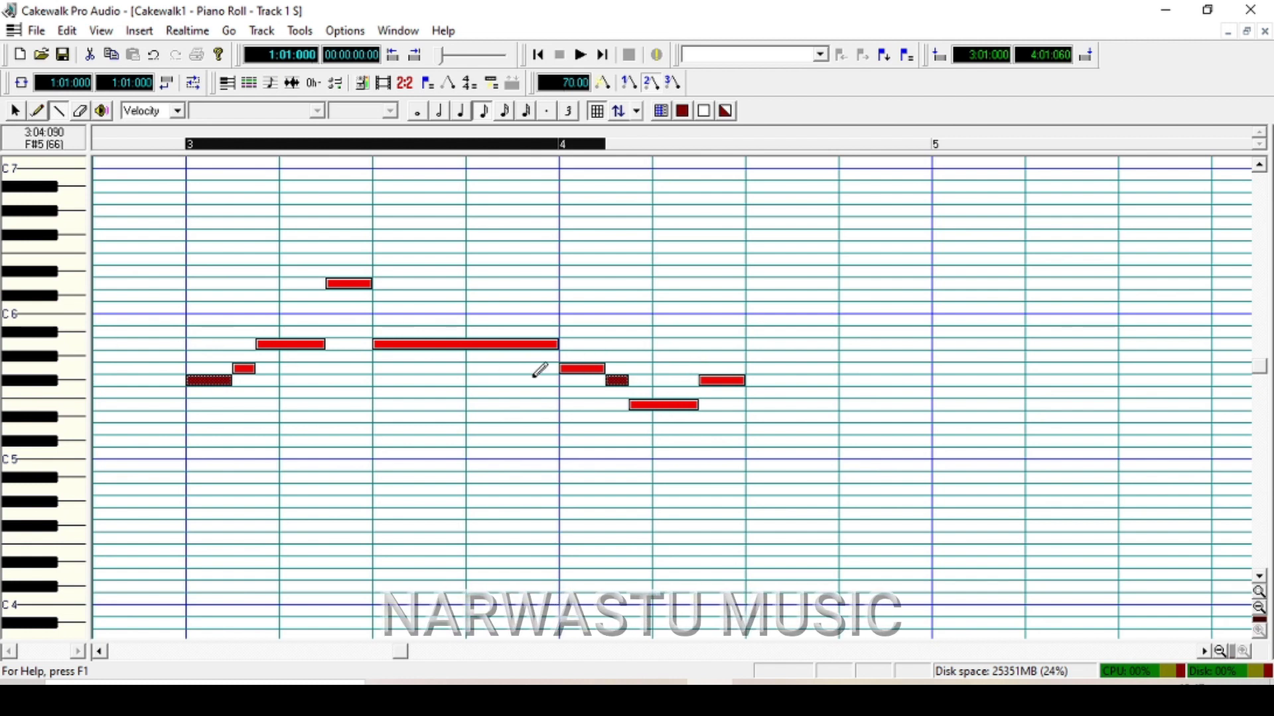
pyautogui.click(747, 367)
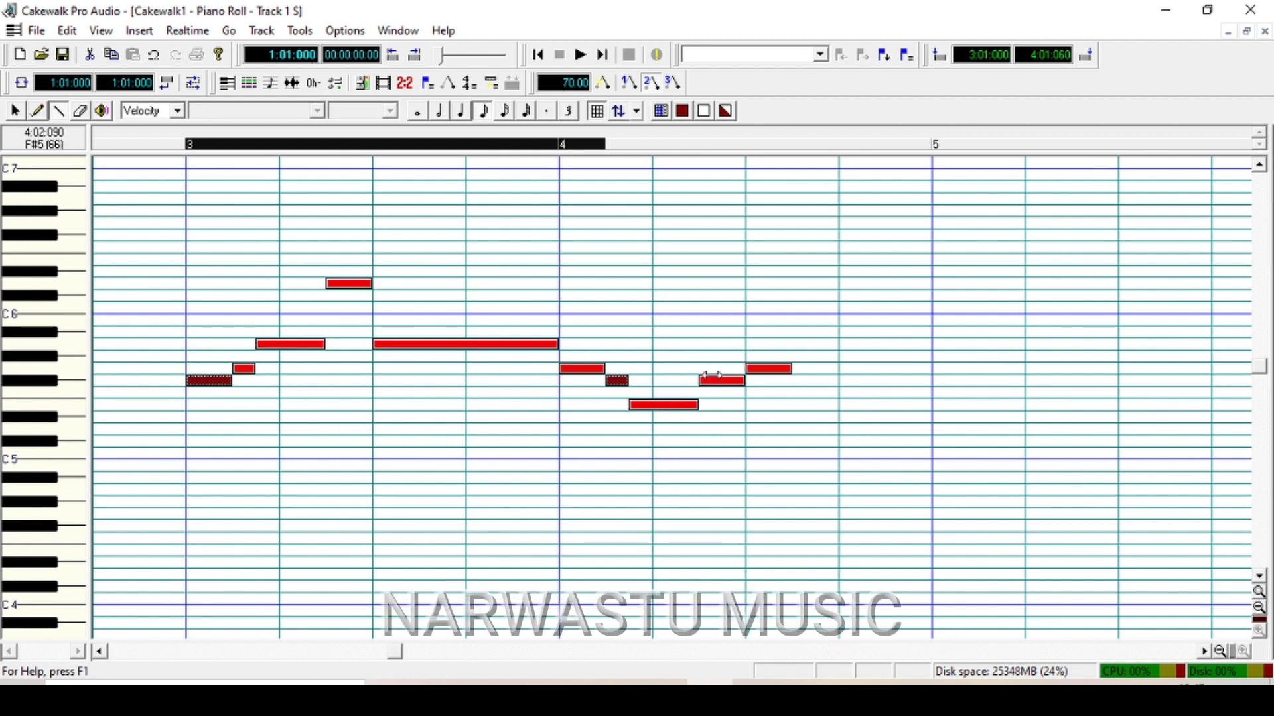
pyautogui.click(617, 381)
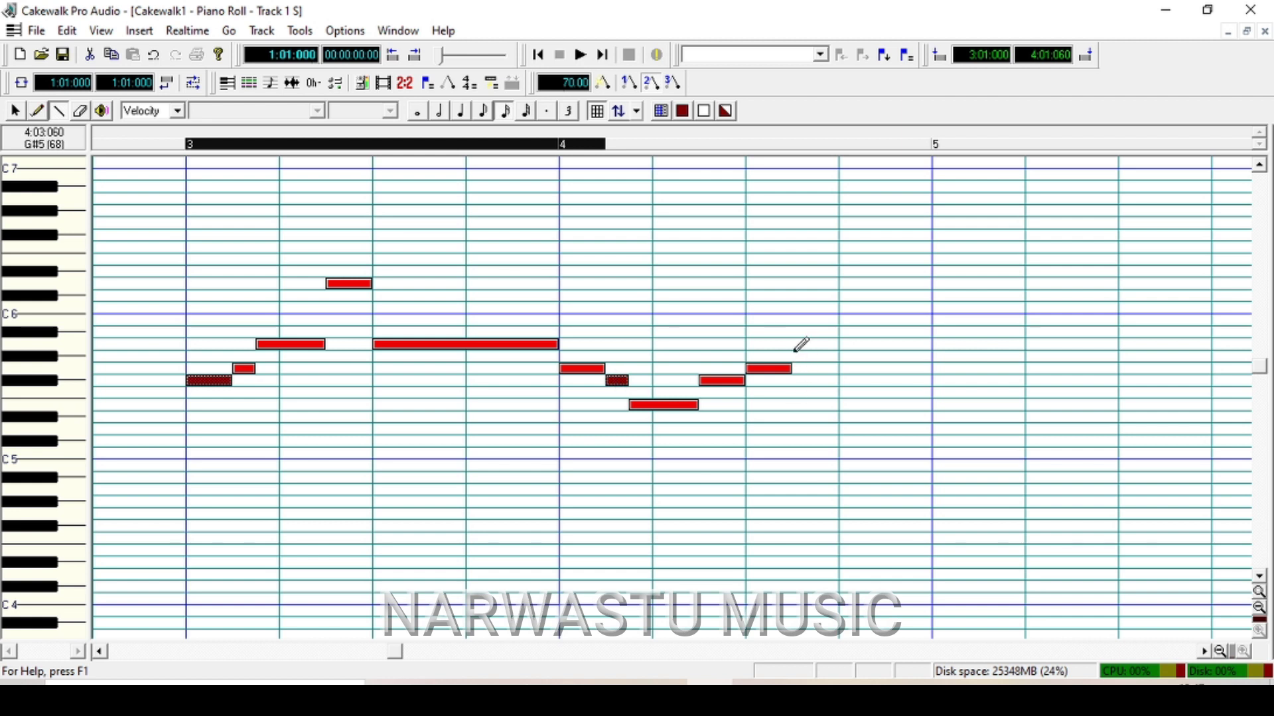
pyautogui.click(820, 368)
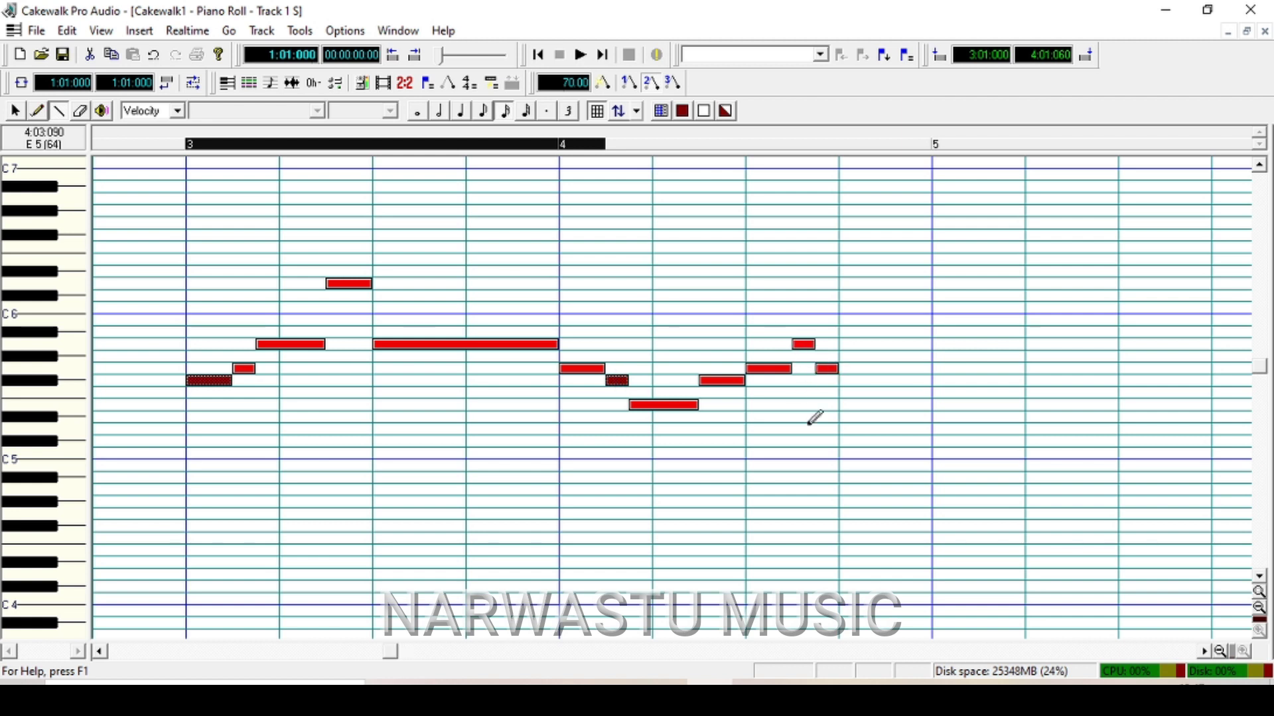
# Step: Check the end of the bar in the PageMaker score and add an eighth-note A4 in the second half of bar 4's last beat
pyautogui.hotkey('alt', 'Tab')
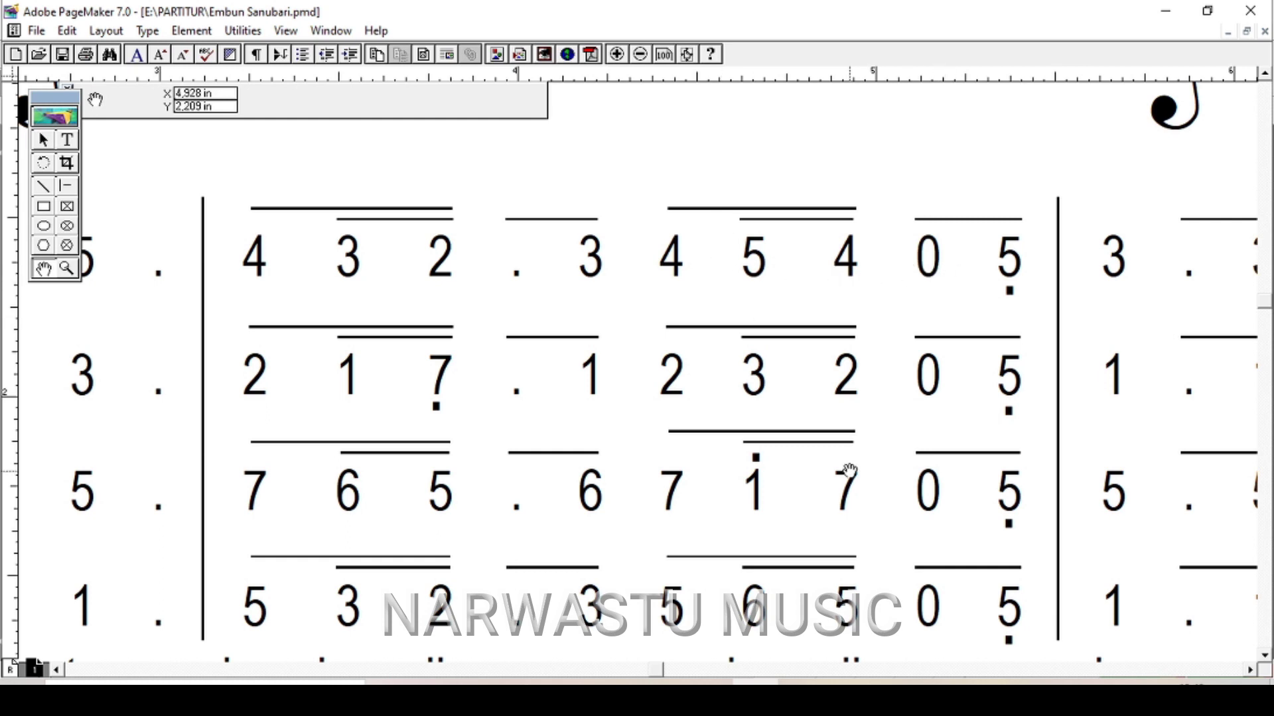
pyautogui.hotkey('alt', 'Tab')
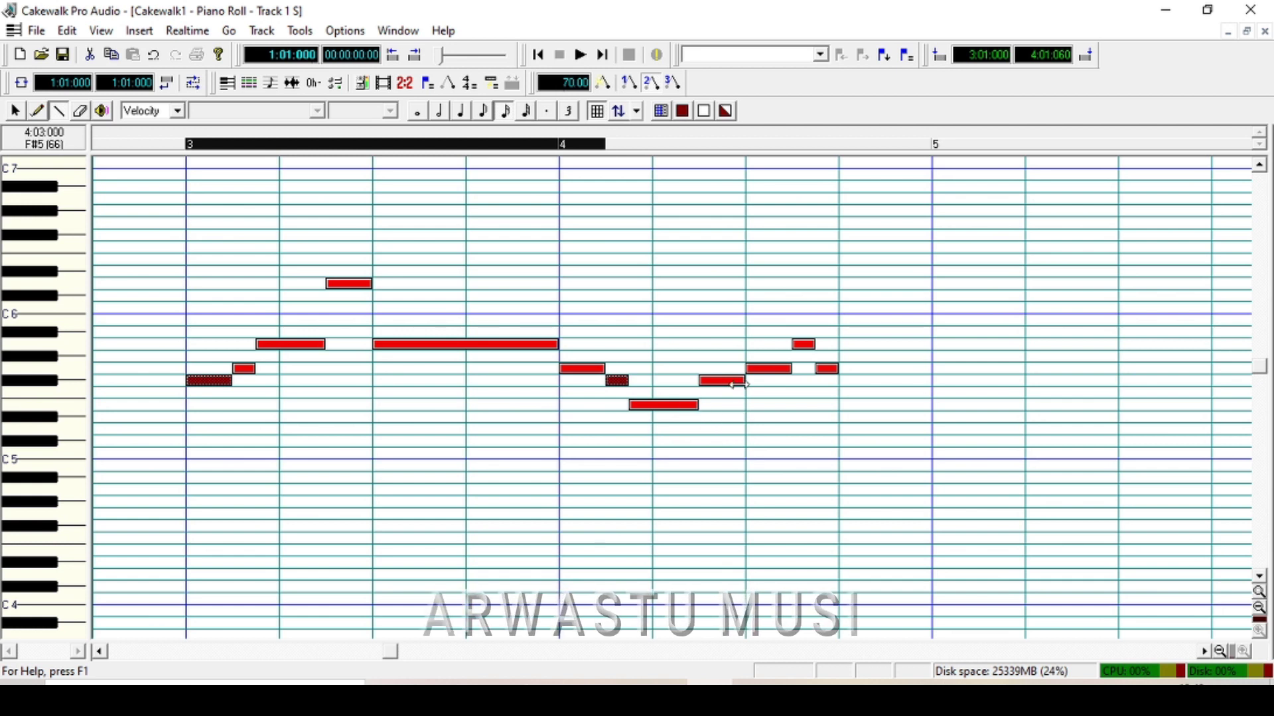
pyautogui.click(81, 505)
pyautogui.click(891, 490)
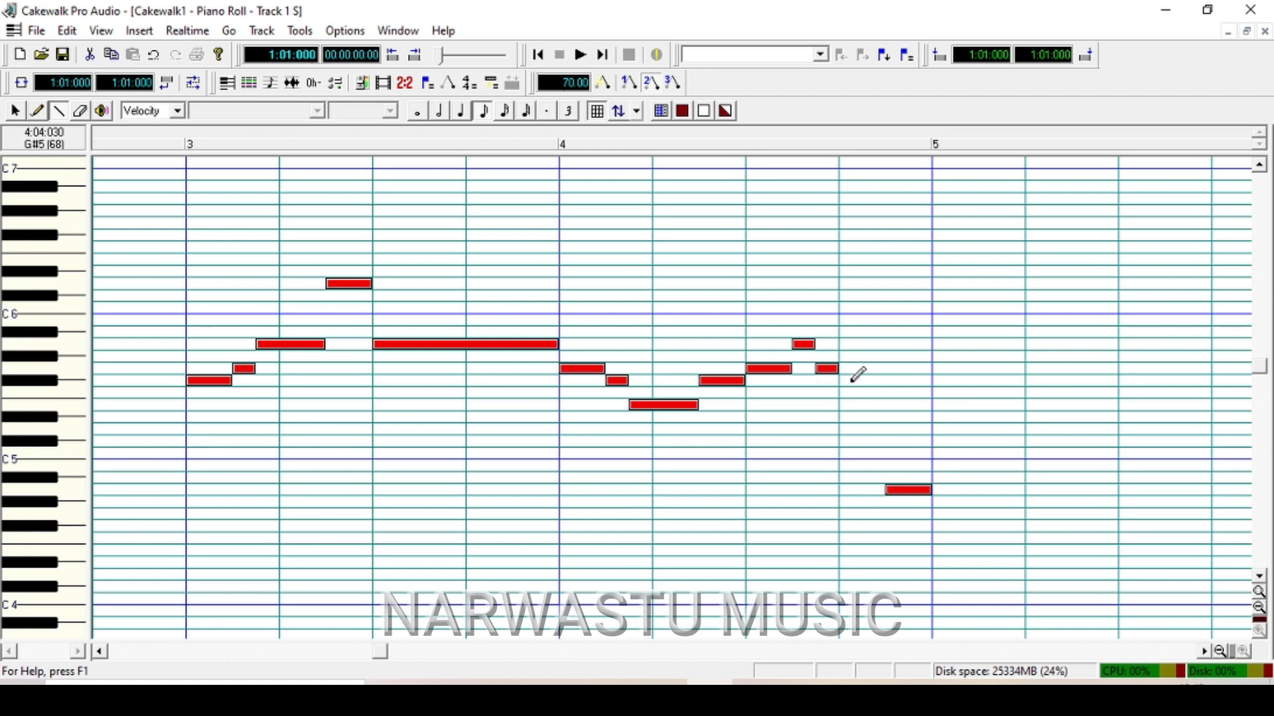
# Step: Switch to PageMaker and examine the end of the score's second soprano bar and the two bars that follow
pyautogui.hotkey('alt', 'Tab')
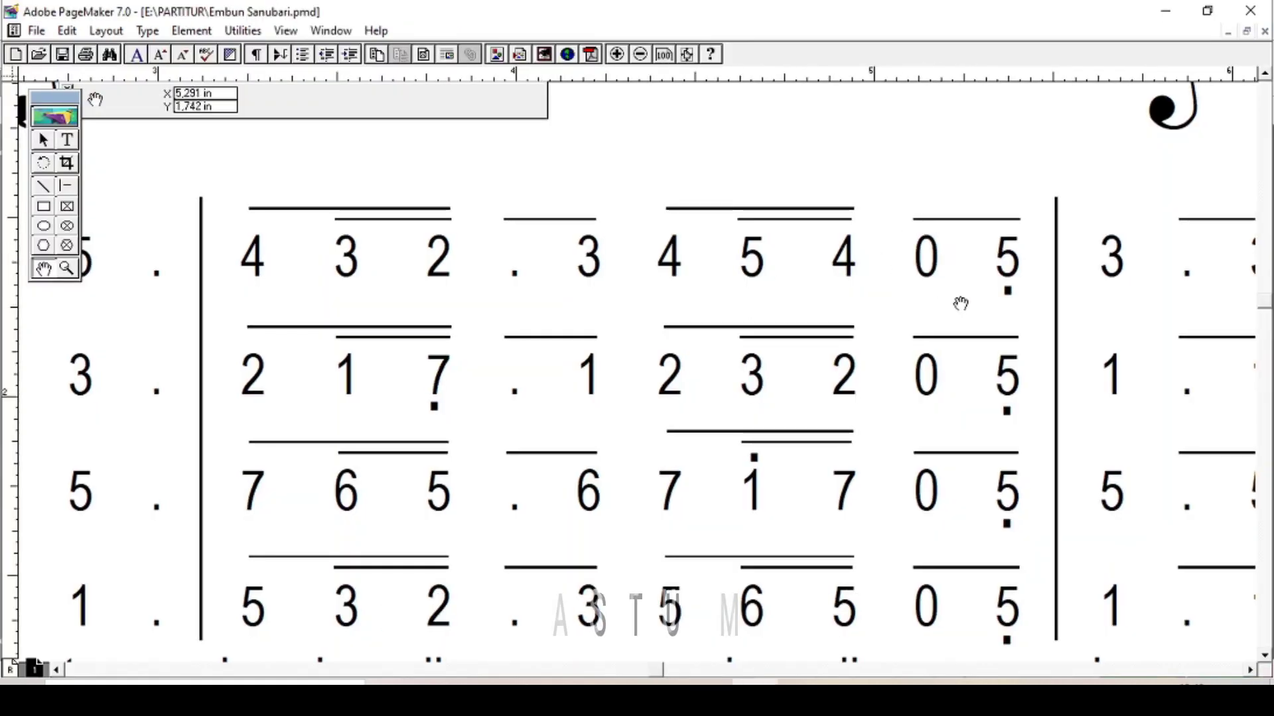
pyautogui.moveTo(961, 301); pyautogui.dragTo(884, 313)
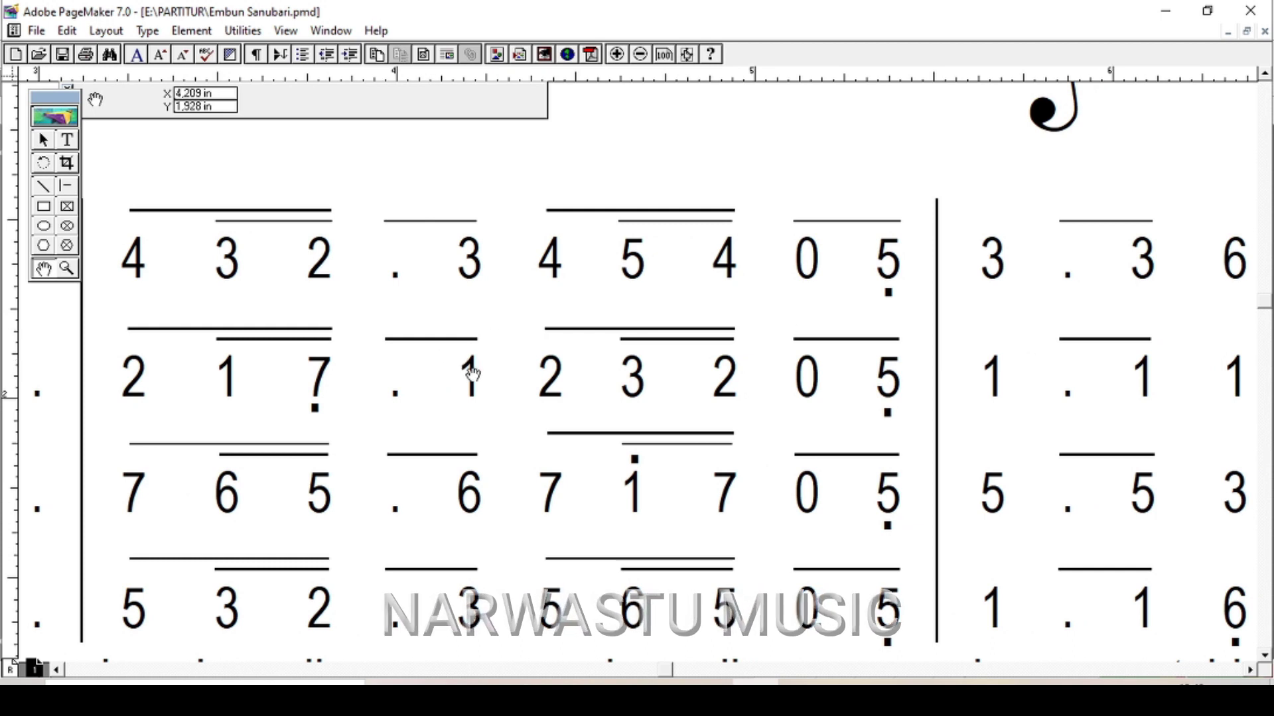
pyautogui.moveTo(472, 374); pyautogui.dragTo(557, 384)
pyautogui.moveTo(651, 392); pyautogui.dragTo(501, 383)
pyautogui.hscroll(4, 501, 383)
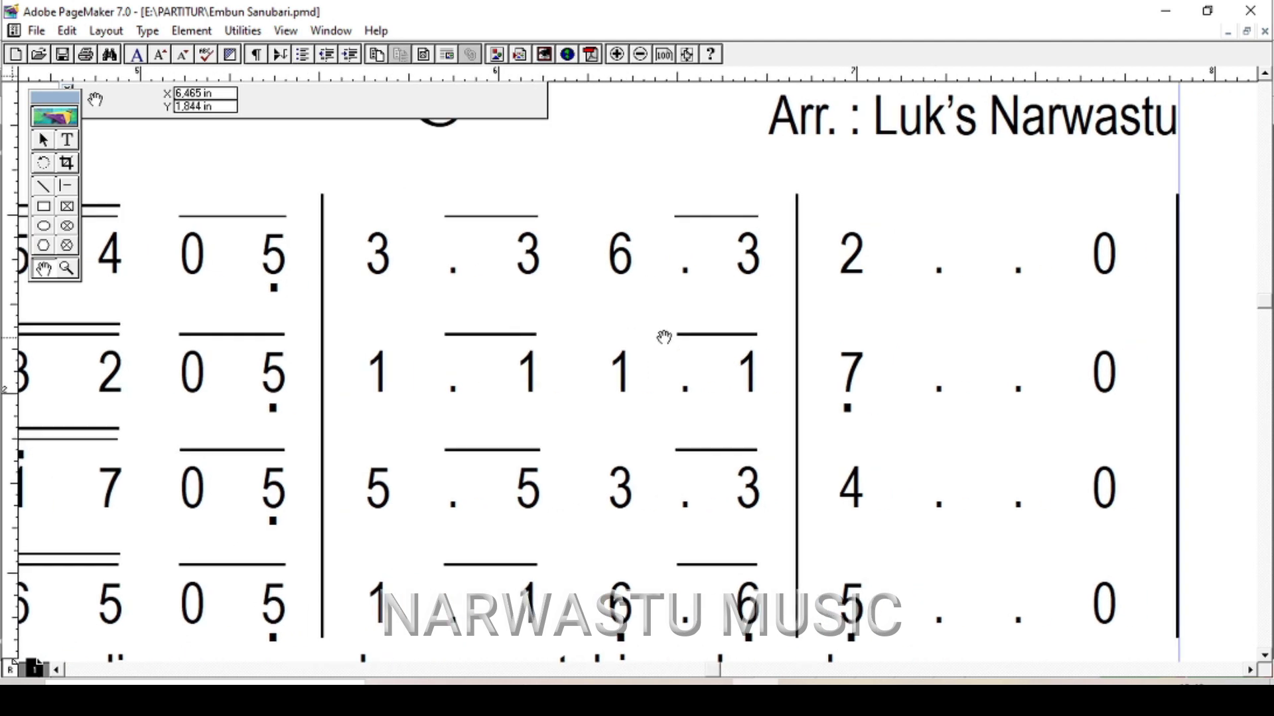
pyautogui.moveTo(664, 338); pyautogui.dragTo(635, 336)
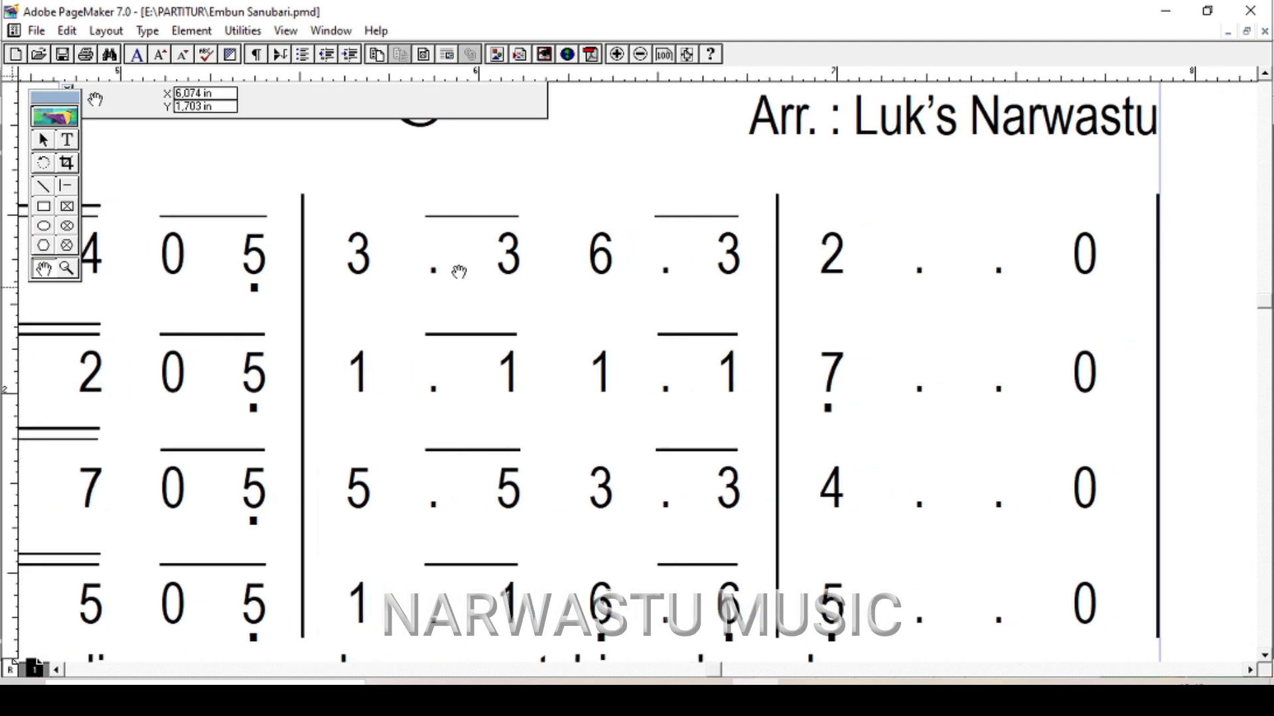
pyautogui.hscroll(-12, 425, 335)
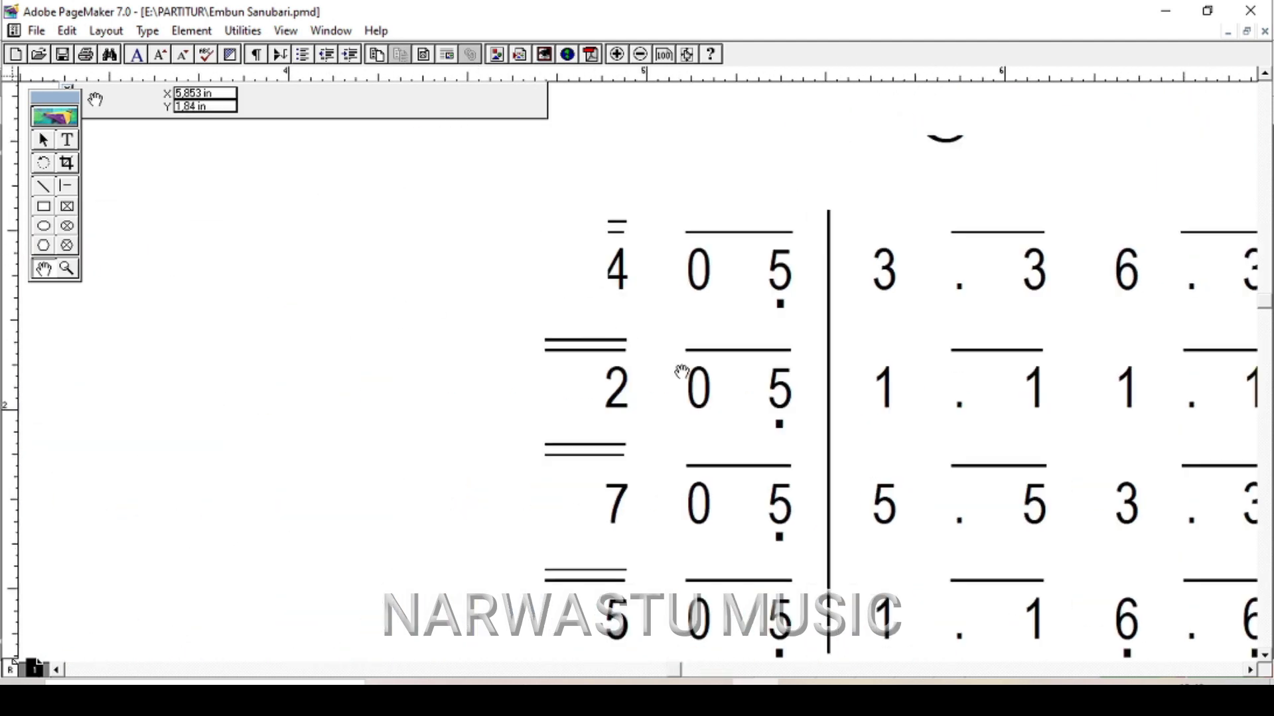
pyautogui.hscroll(11, 903, 388)
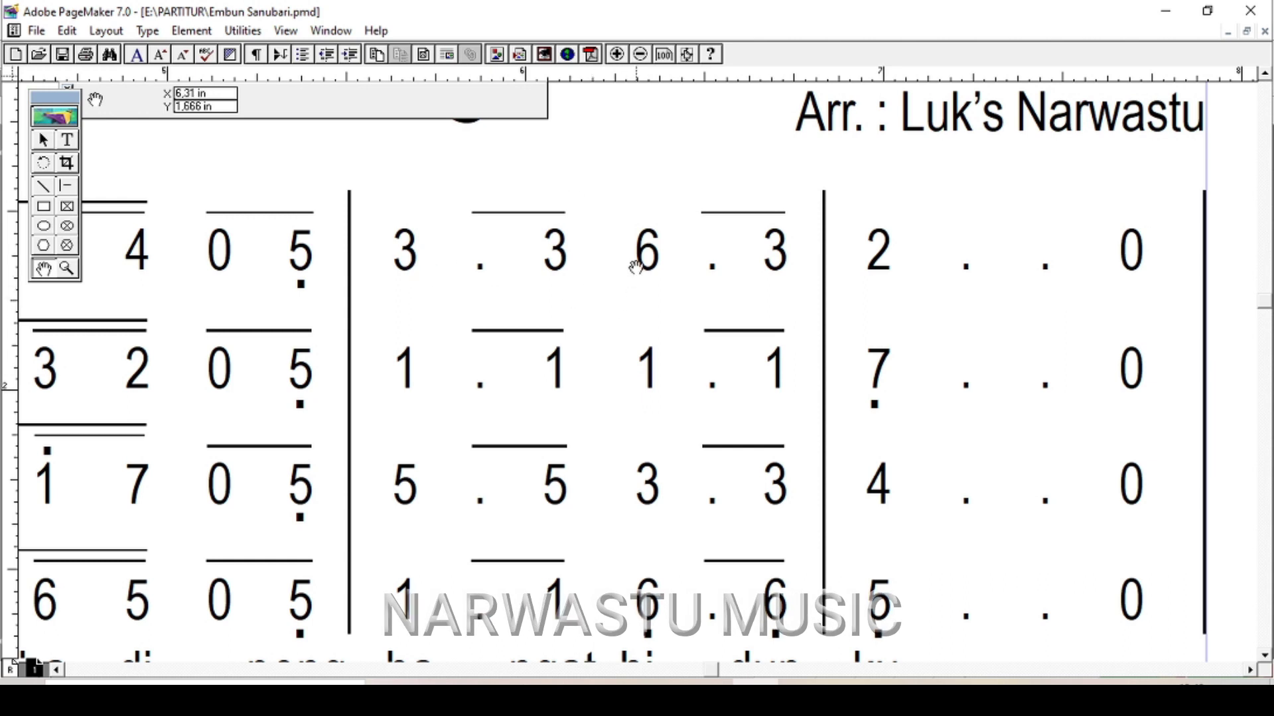
pyautogui.moveTo(575, 265); pyautogui.dragTo(586, 265)
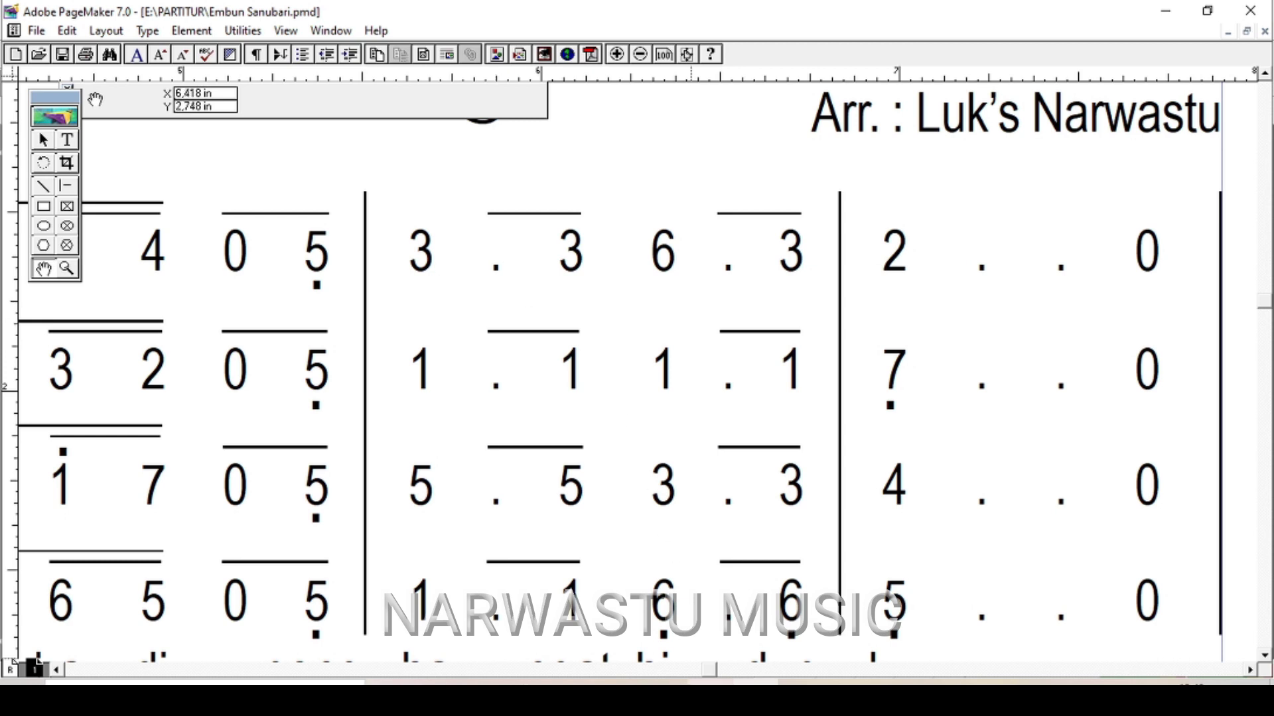
# Step: In Cakewalk, enter F#5 at the start of bar 5 as a dotted quarter, followed by an eighth-note F#5 in the second half of beat 2
pyautogui.click(755, 682)
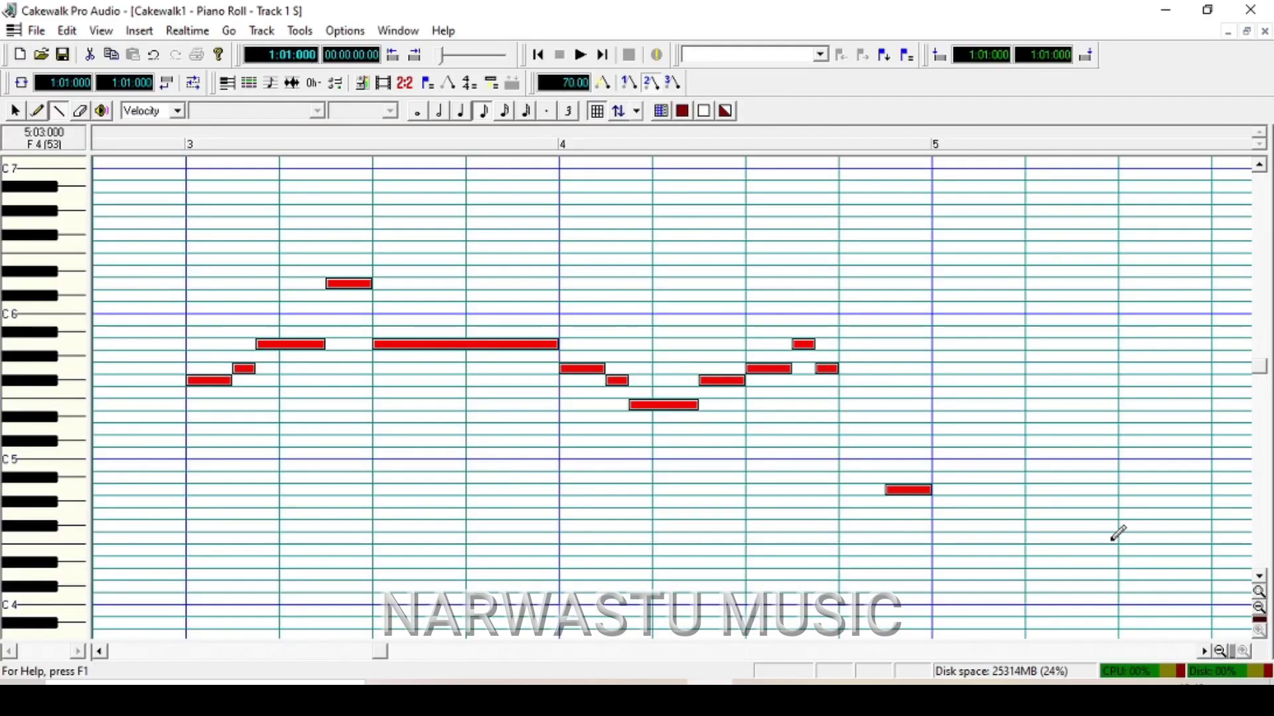
pyautogui.click(1203, 652)
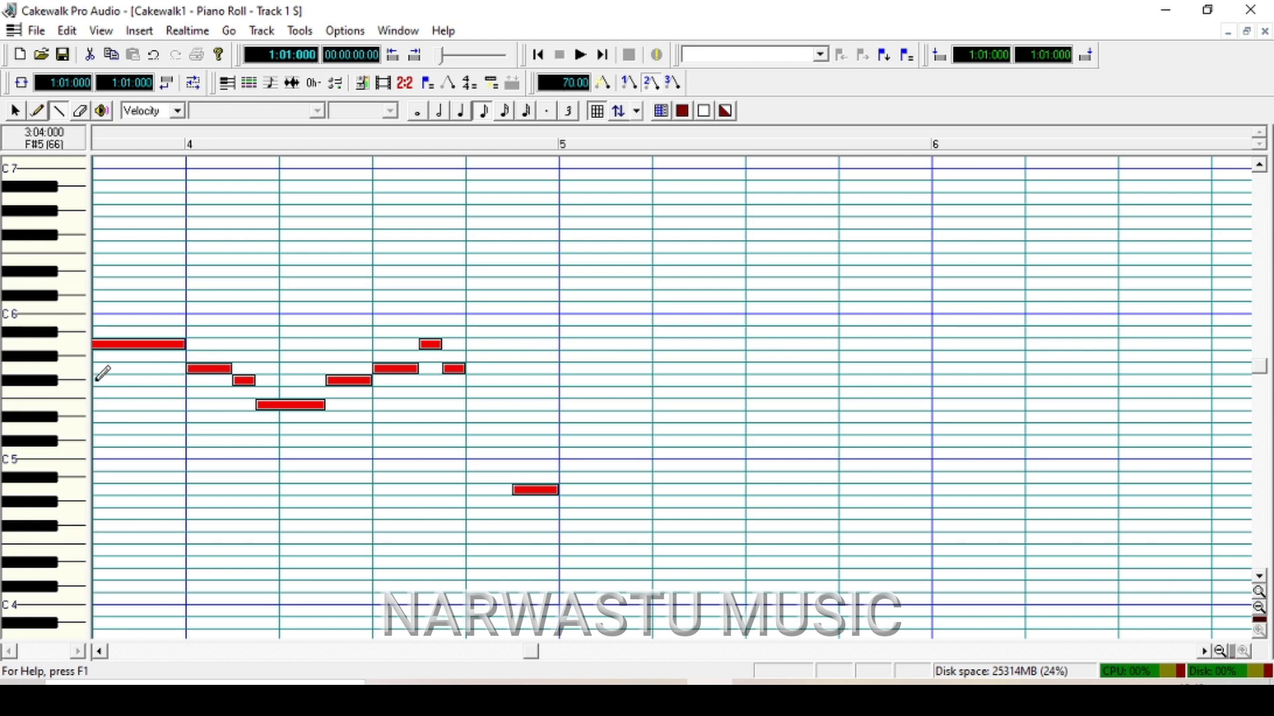
pyautogui.click(561, 380)
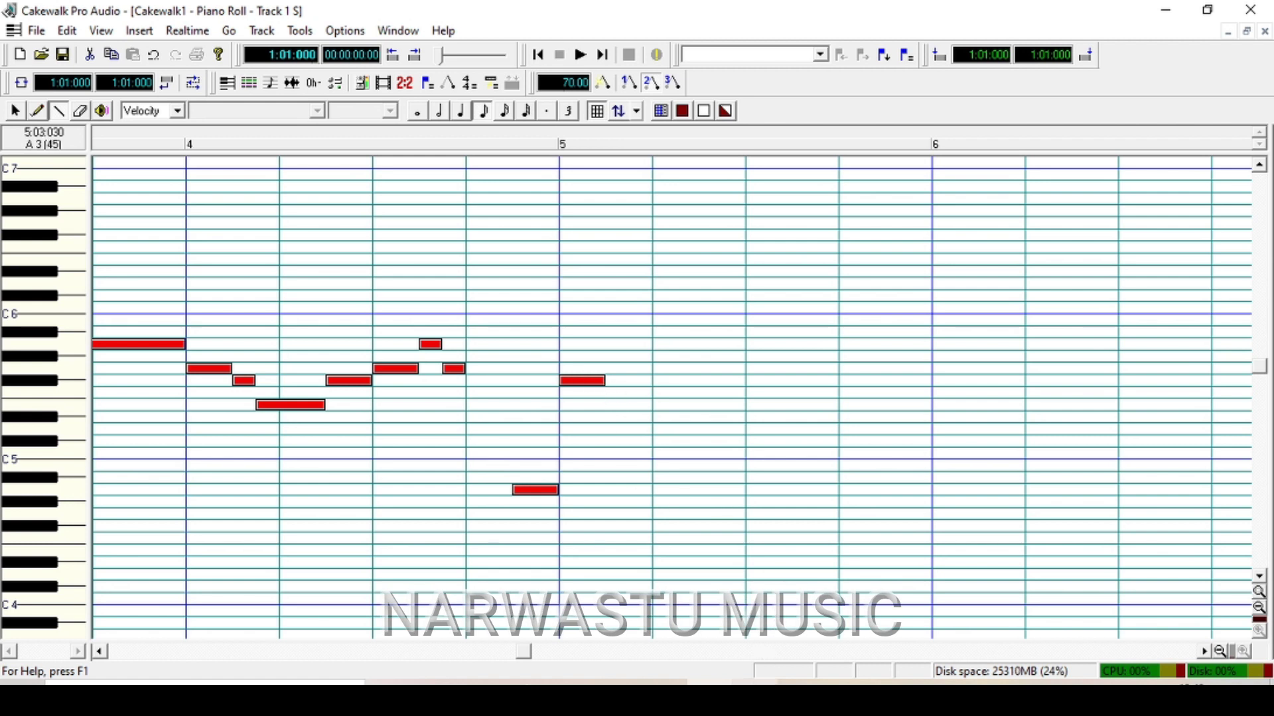
pyautogui.click(757, 614)
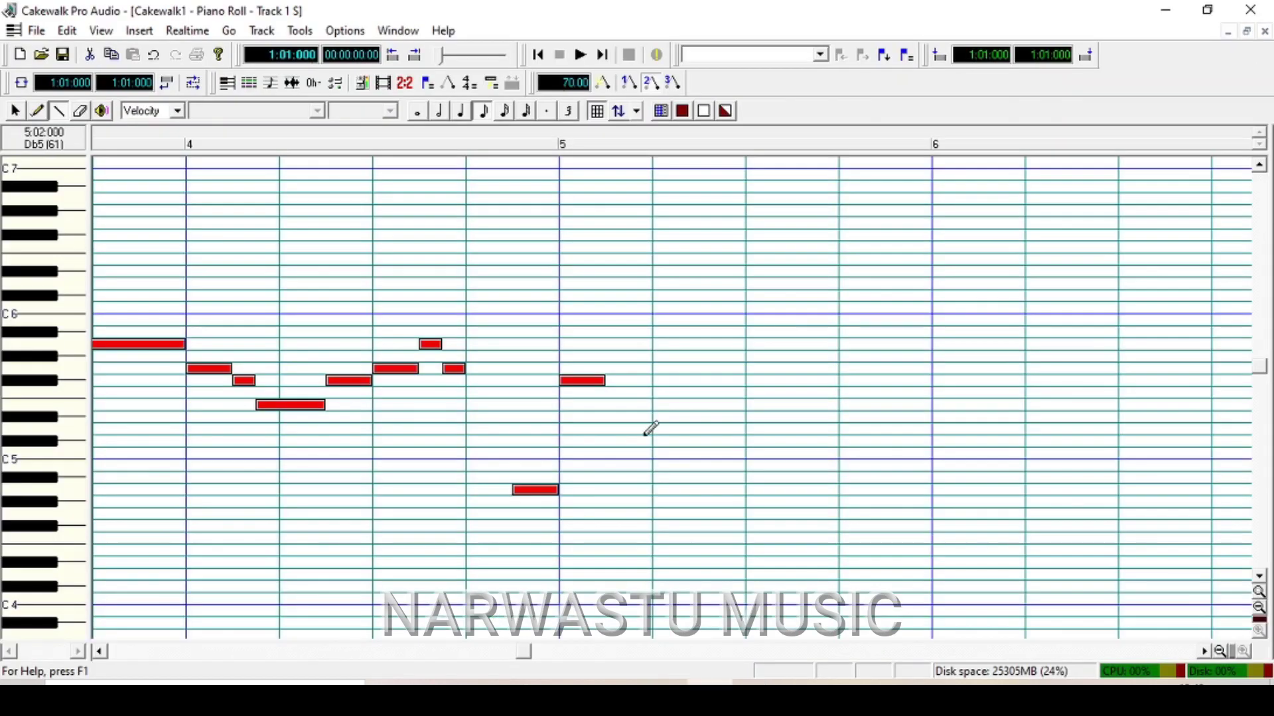
pyautogui.click(706, 680)
pyautogui.click(700, 380)
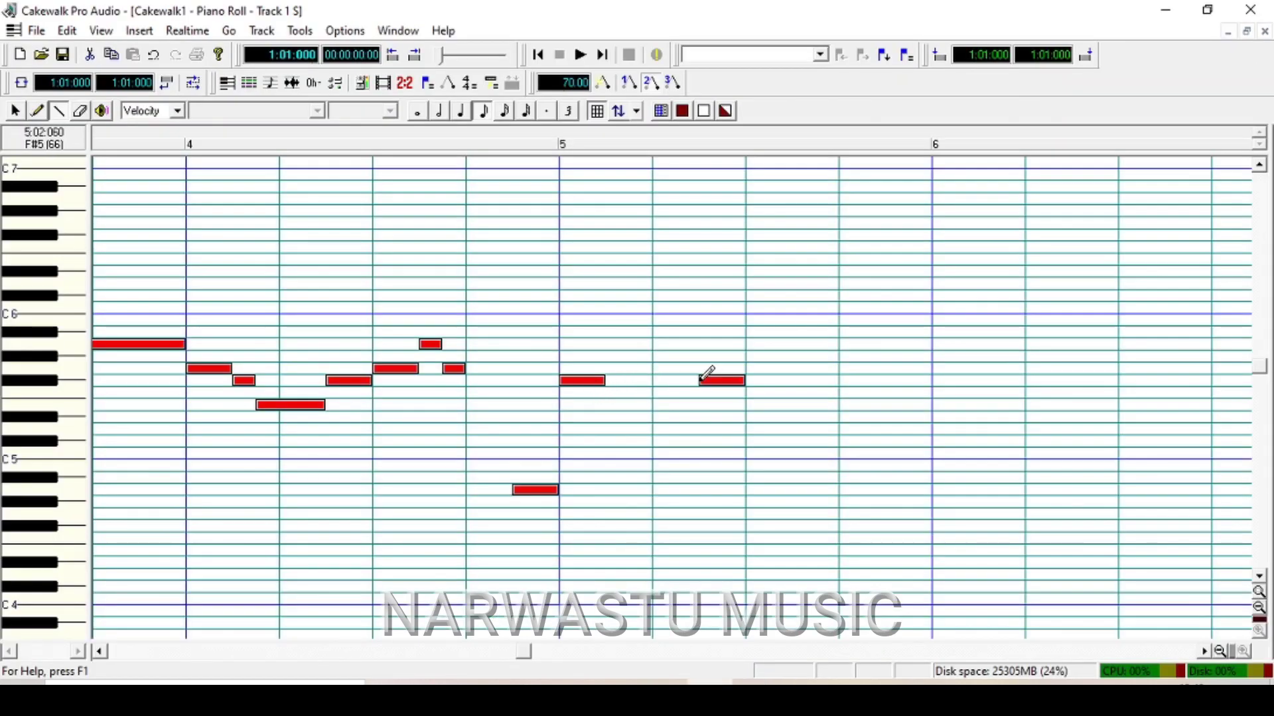
pyautogui.moveTo(605, 383); pyautogui.dragTo(707, 428)
# Step: Check the third soprano bar in the PageMaker score and place an eighth-note A5 on beat 3 of bar 5 in Cakewalk
pyautogui.click(754, 697)
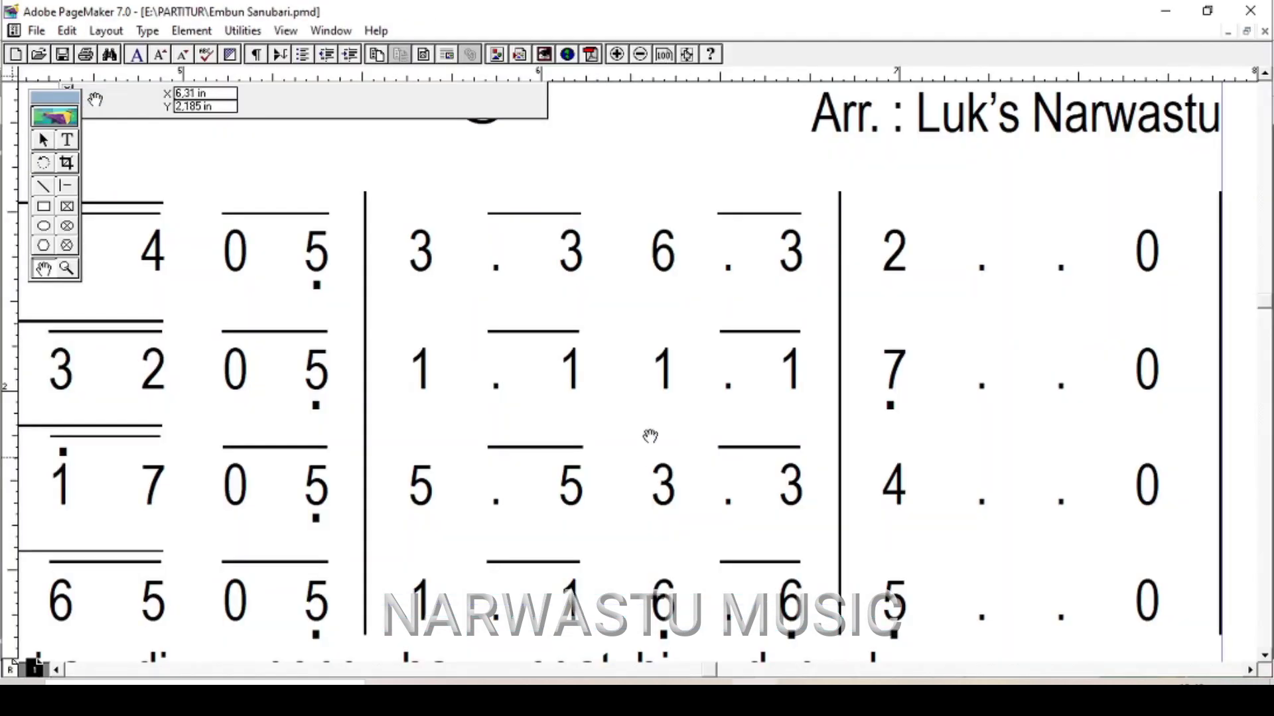
pyautogui.rightClick(755, 697)
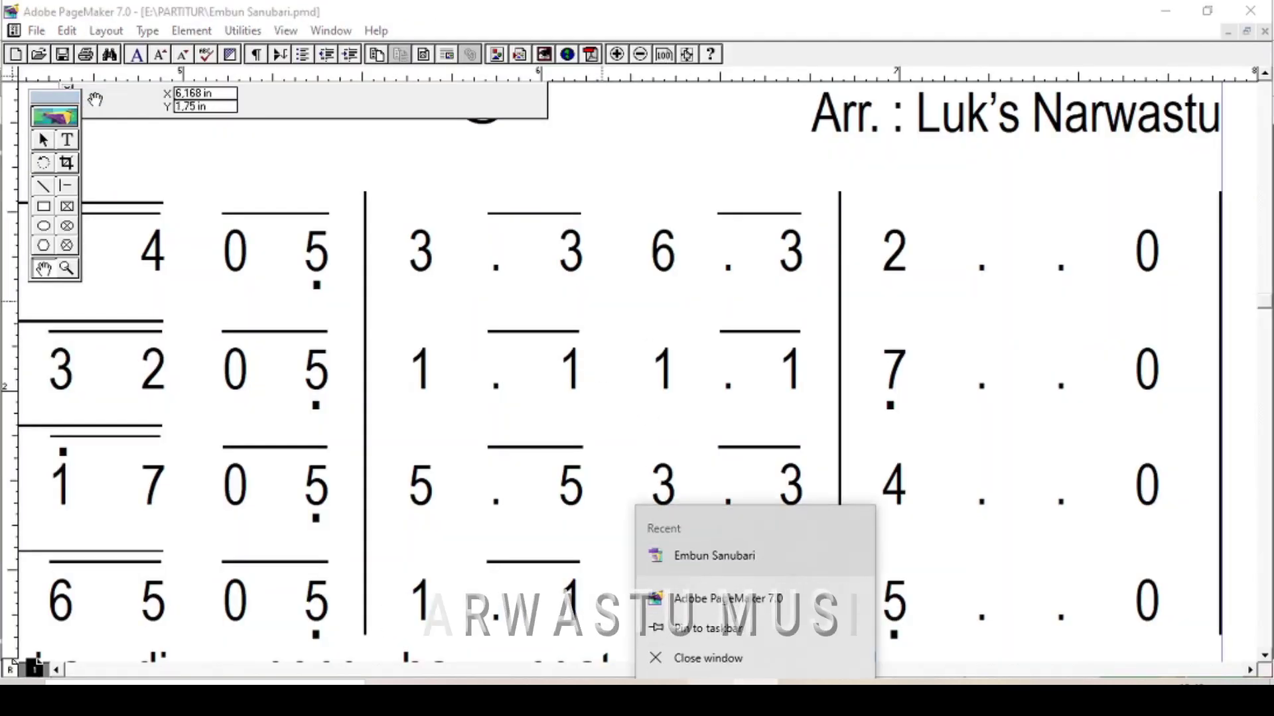
pyautogui.hotkey('alt', 'Tab')
pyautogui.click(346, 381)
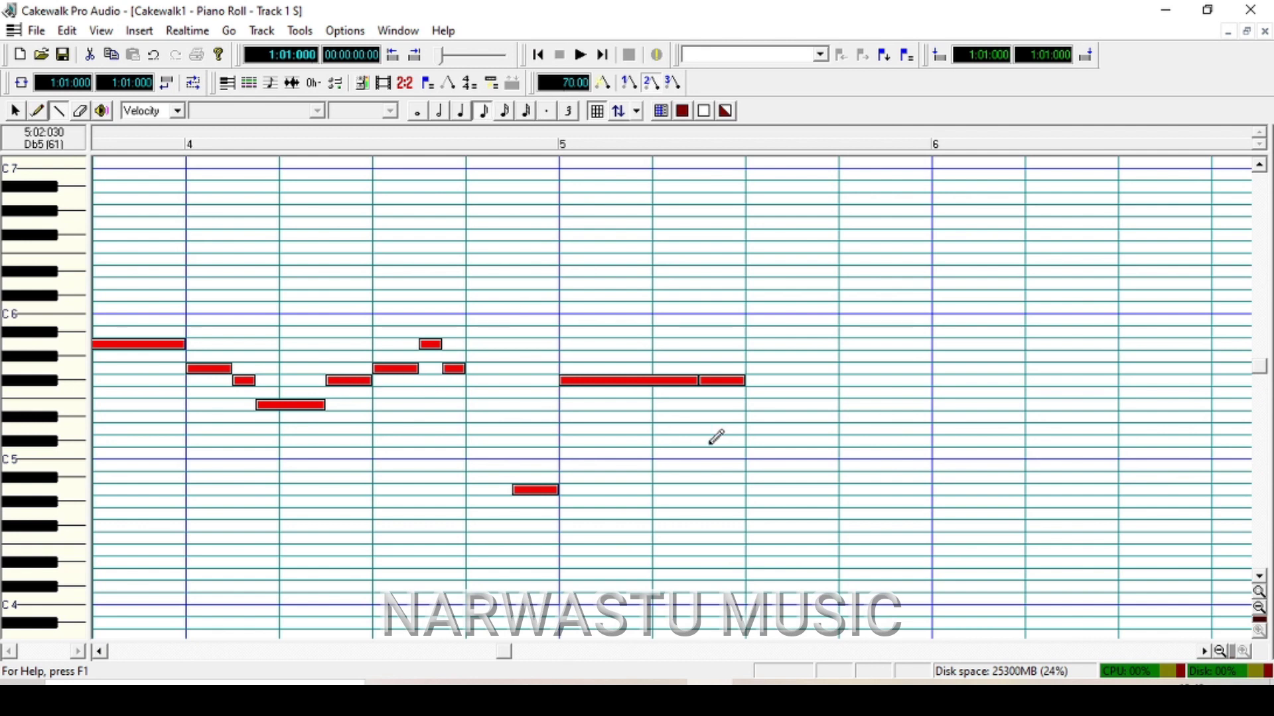
pyautogui.click(748, 341)
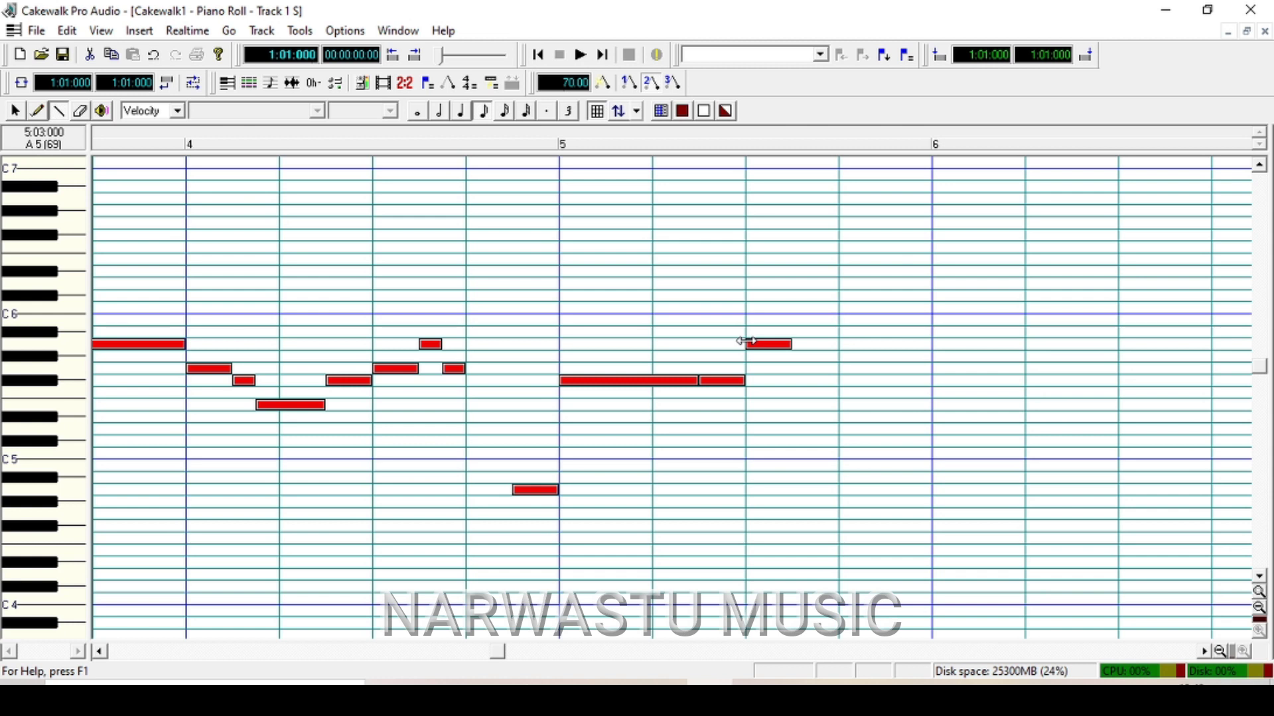
# Step: Recheck the score, add an eighth-note F#5 in the second half of bar 5's last beat, and lengthen the A5 to reach it
pyautogui.hotkey('alt', 'Tab')
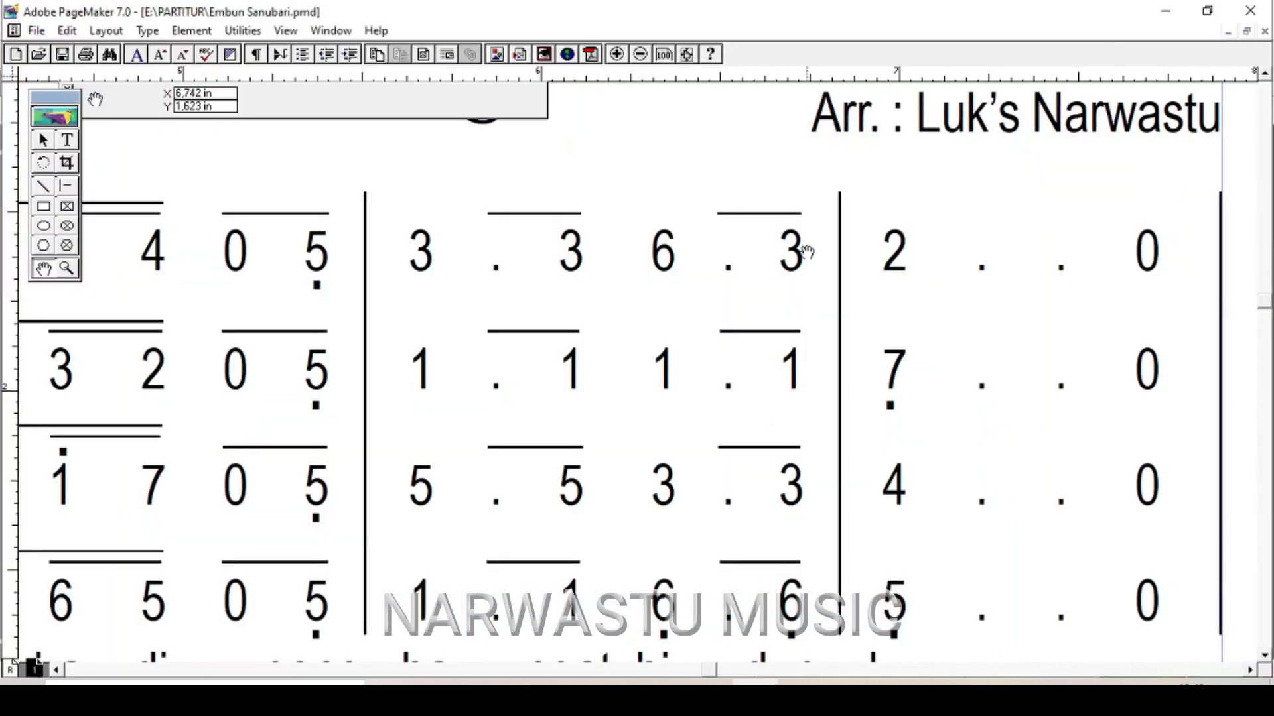
pyautogui.click(729, 677)
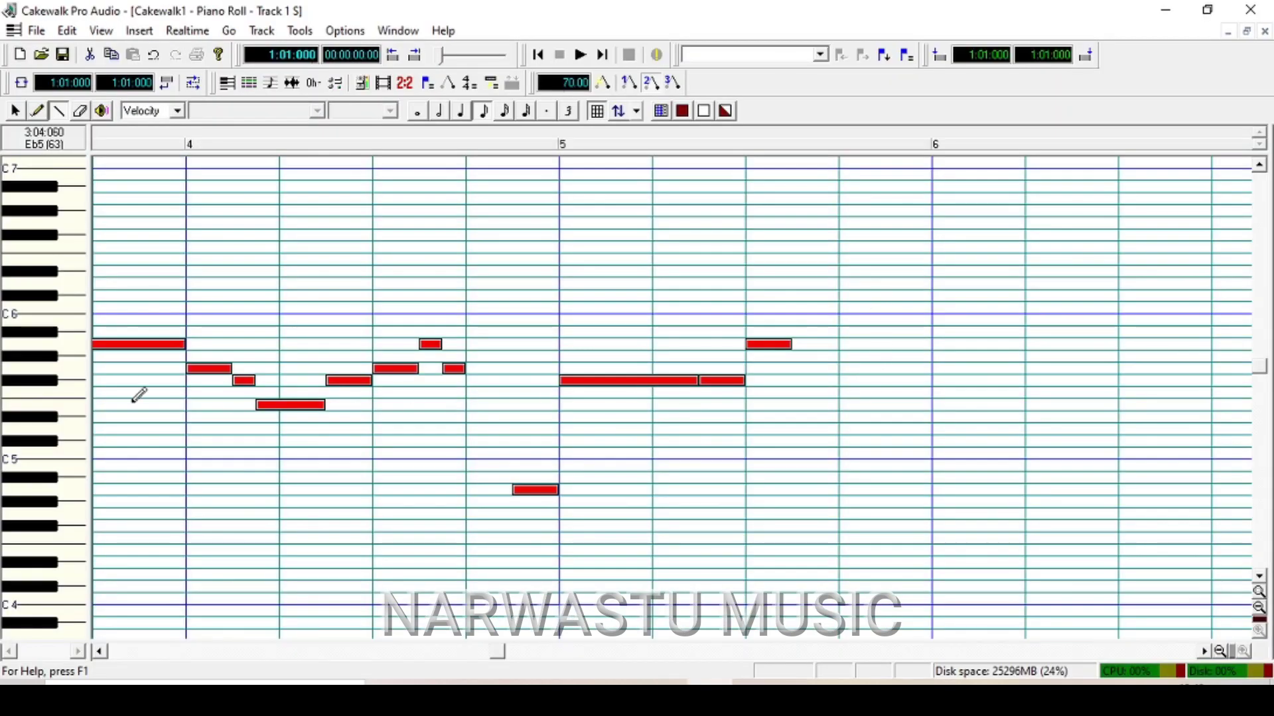
pyautogui.click(892, 381)
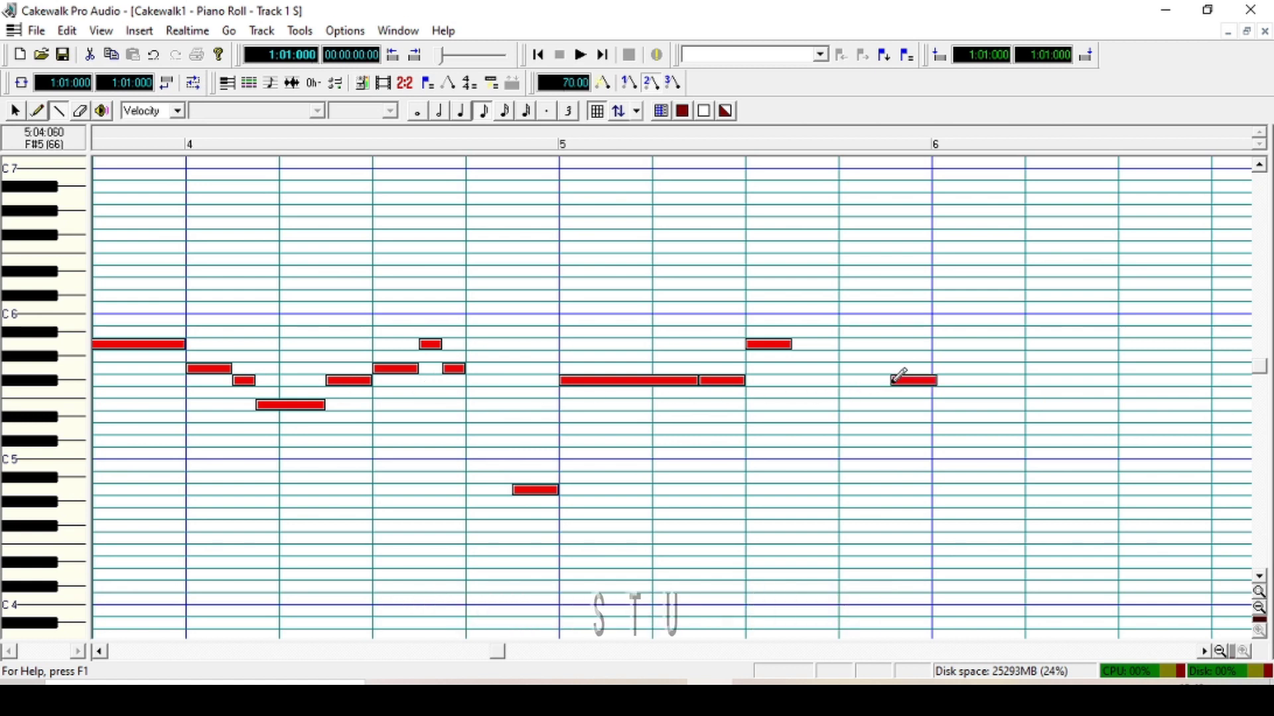
pyautogui.moveTo(790, 345); pyautogui.dragTo(878, 396)
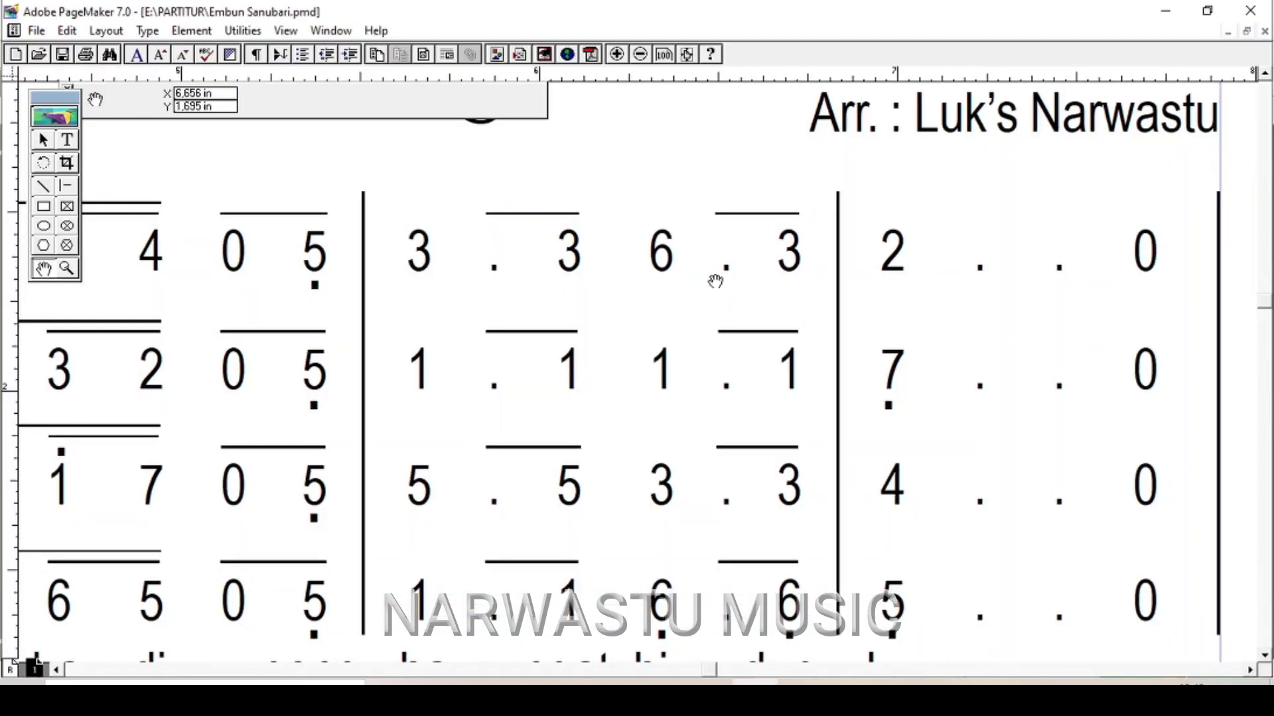
# Step: Check the fourth soprano bar in PageMaker and enter an E5 at the start of bar 6, lengthened to three beats
pyautogui.hscroll(3, 716, 279)
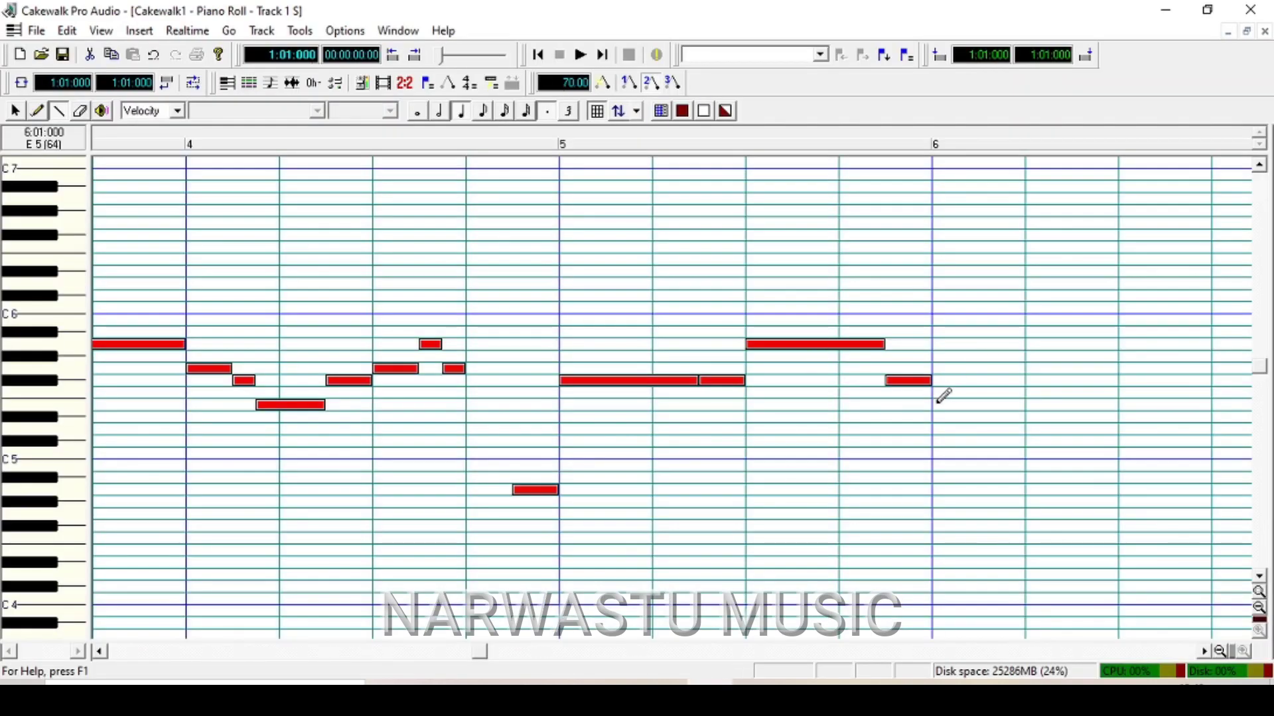
pyautogui.click(934, 405)
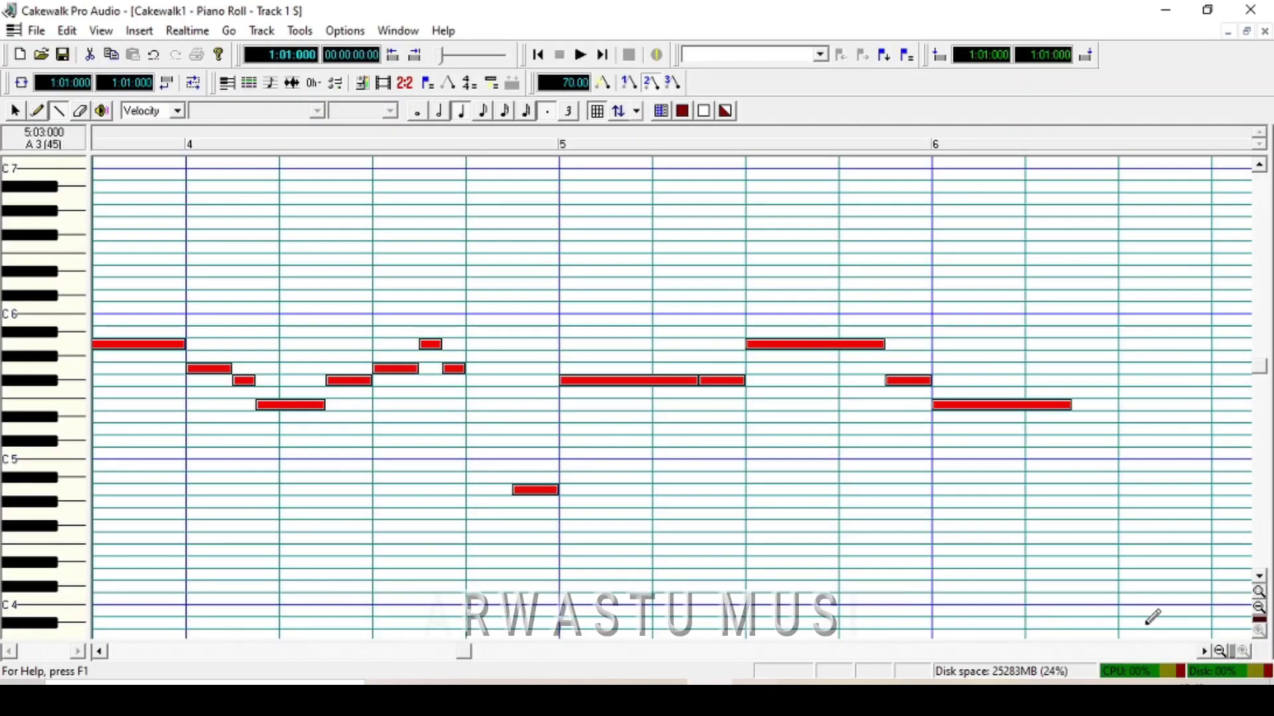
pyautogui.click(1205, 651)
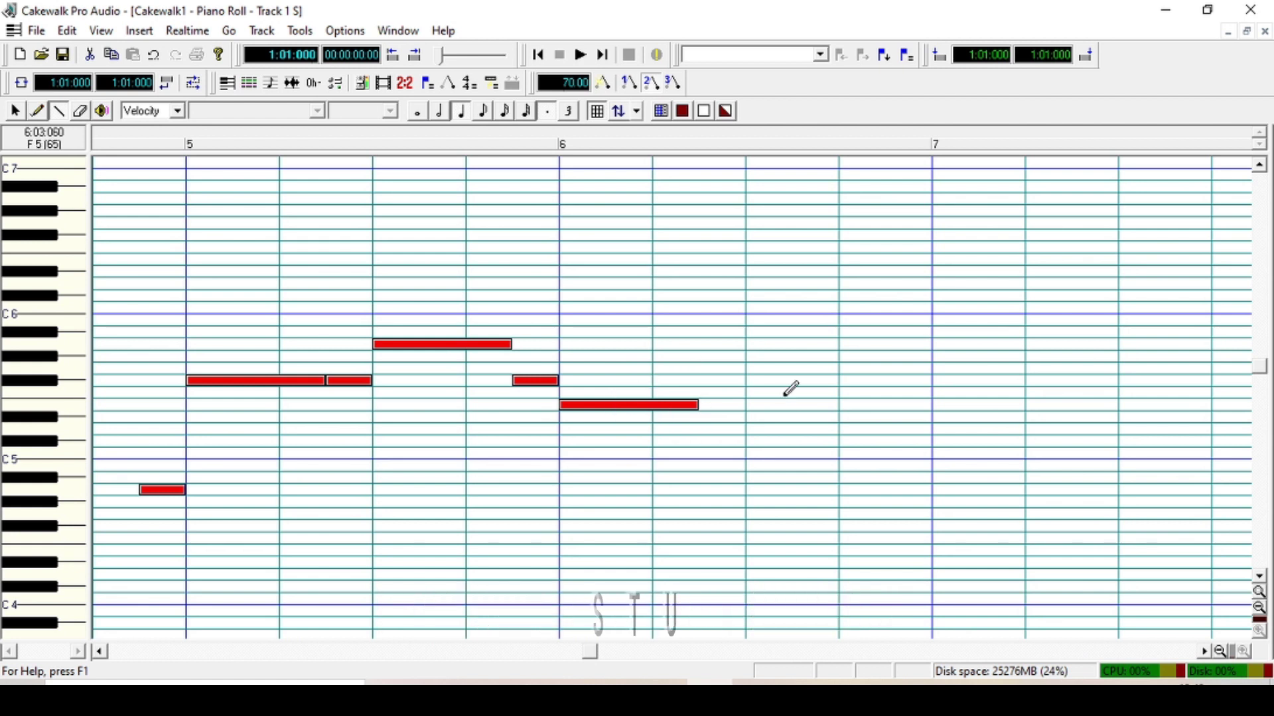
pyautogui.moveTo(697, 407); pyautogui.dragTo(834, 428)
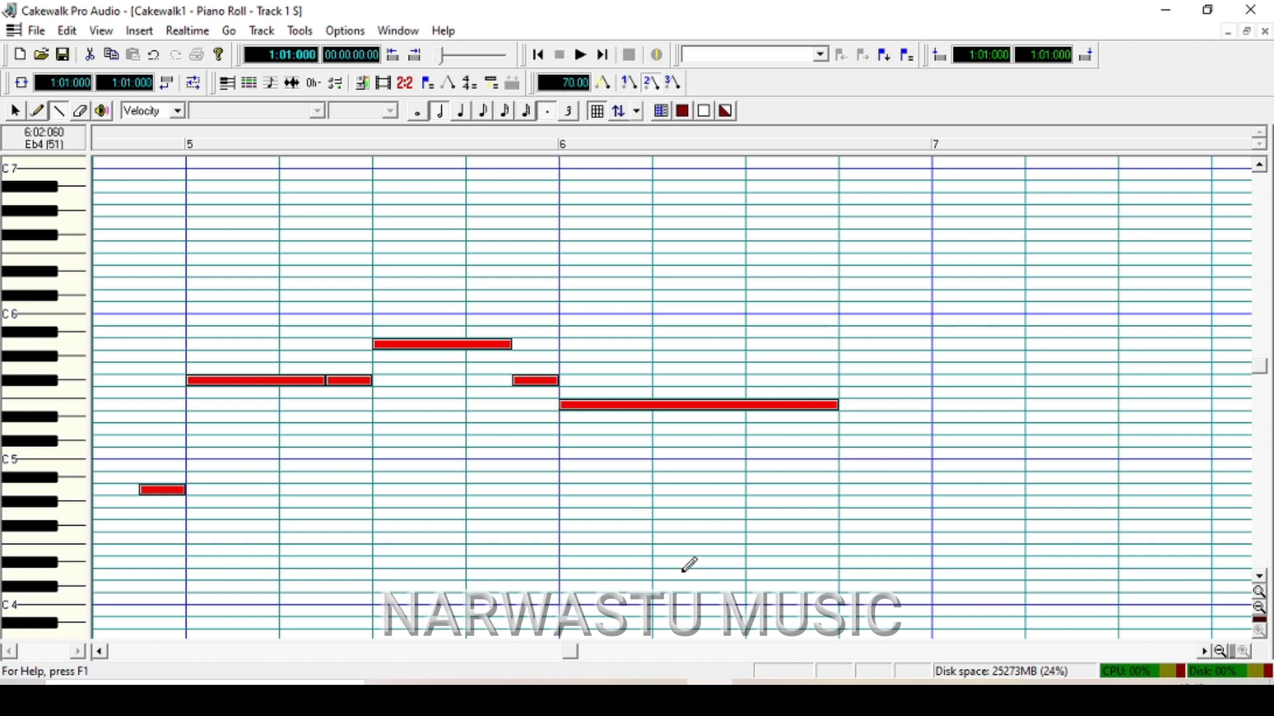
# Step: Return to the beginning of the PageMaker score and examine the opening bars of the alto, tenor and bass lines
pyautogui.hotkey('alt', 'Tab')
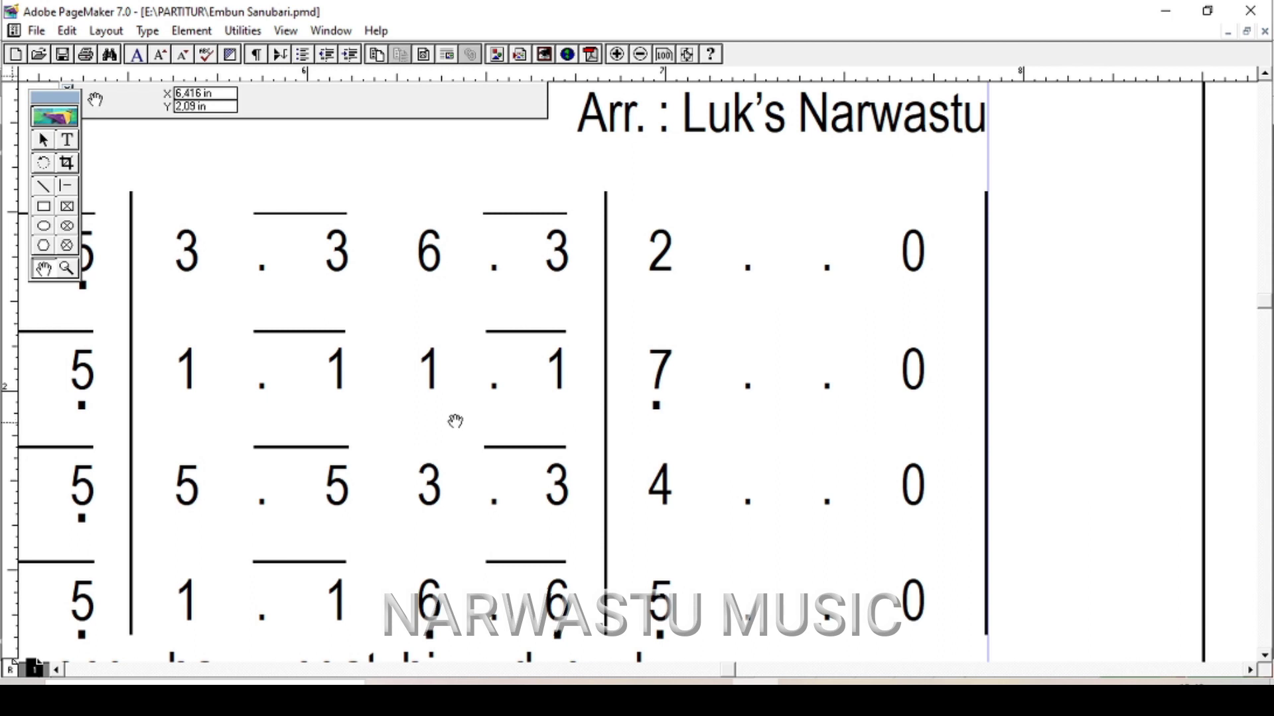
pyautogui.moveTo(455, 421); pyautogui.dragTo(947, 418)
pyautogui.moveTo(331, 390); pyautogui.dragTo(696, 376)
pyautogui.moveTo(210, 351); pyautogui.dragTo(489, 372)
pyautogui.moveTo(196, 378); pyautogui.dragTo(427, 378)
pyautogui.moveTo(288, 371); pyautogui.dragTo(608, 395)
pyautogui.moveTo(404, 391); pyautogui.dragTo(488, 391)
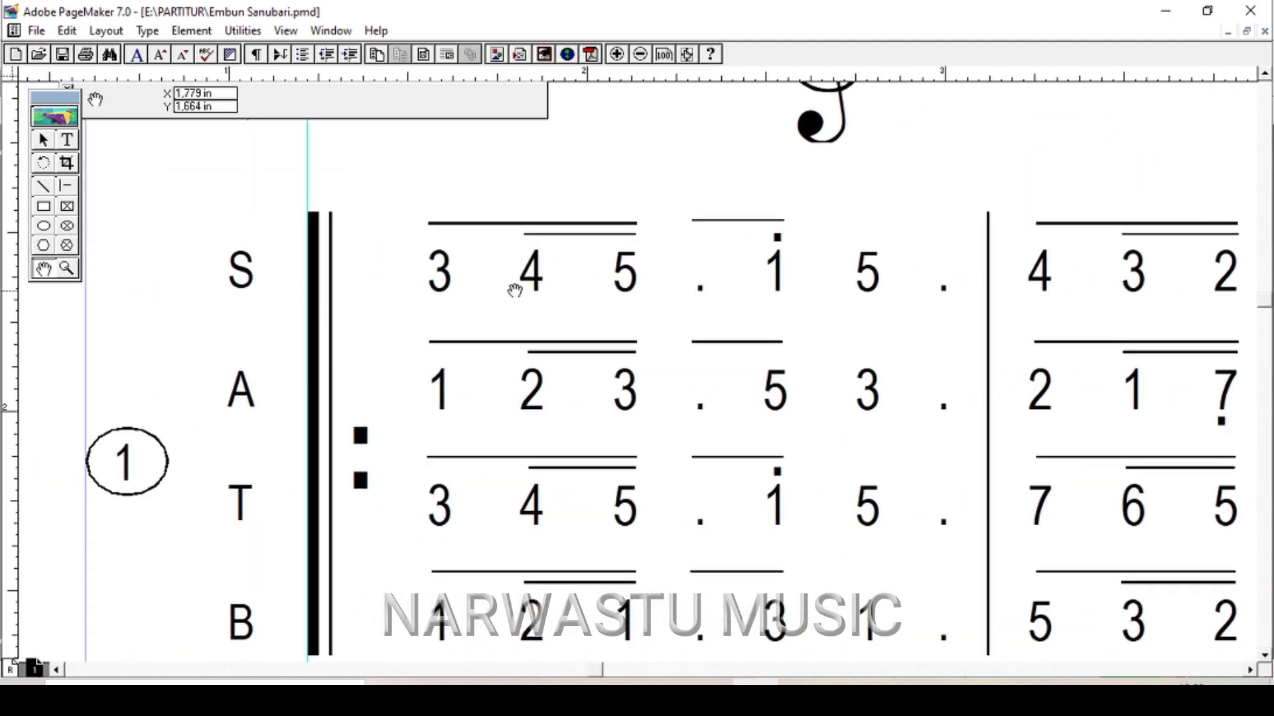
pyautogui.moveTo(444, 464); pyautogui.dragTo(410, 354)
pyautogui.moveTo(479, 433); pyautogui.dragTo(500, 437)
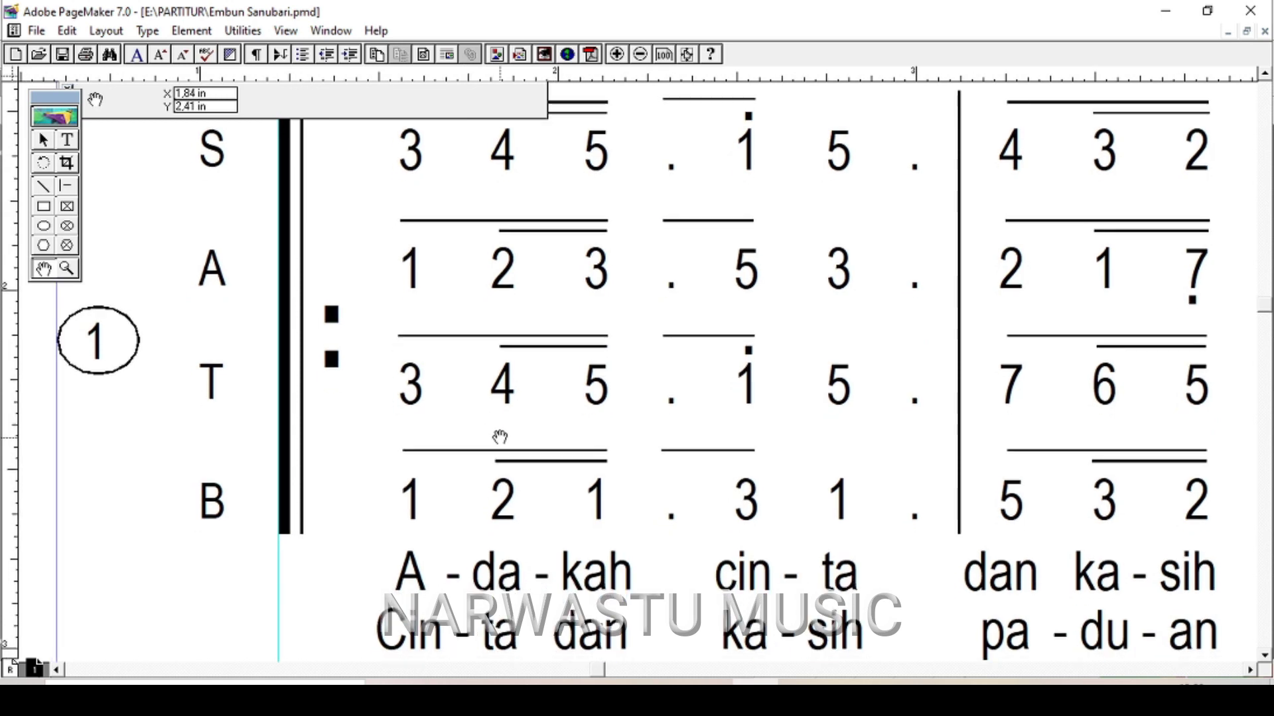
pyautogui.moveTo(260, 284); pyautogui.dragTo(273, 315)
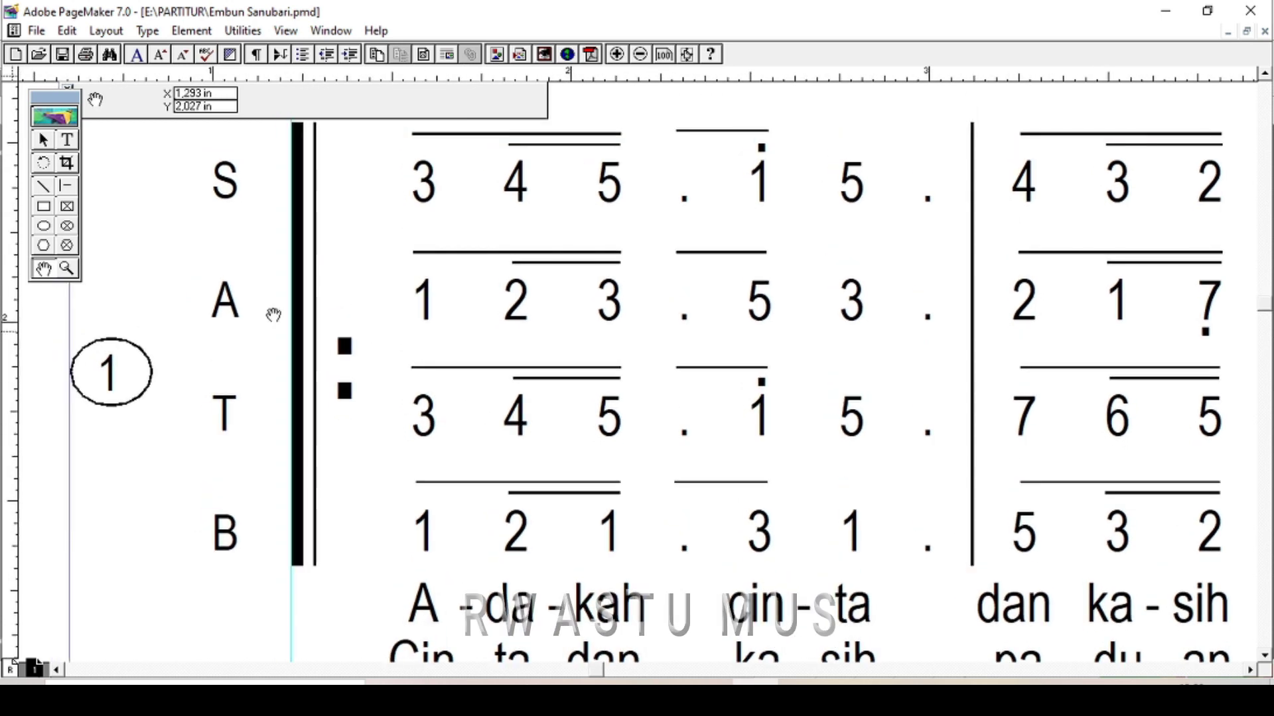
pyautogui.moveTo(697, 362); pyautogui.dragTo(645, 356)
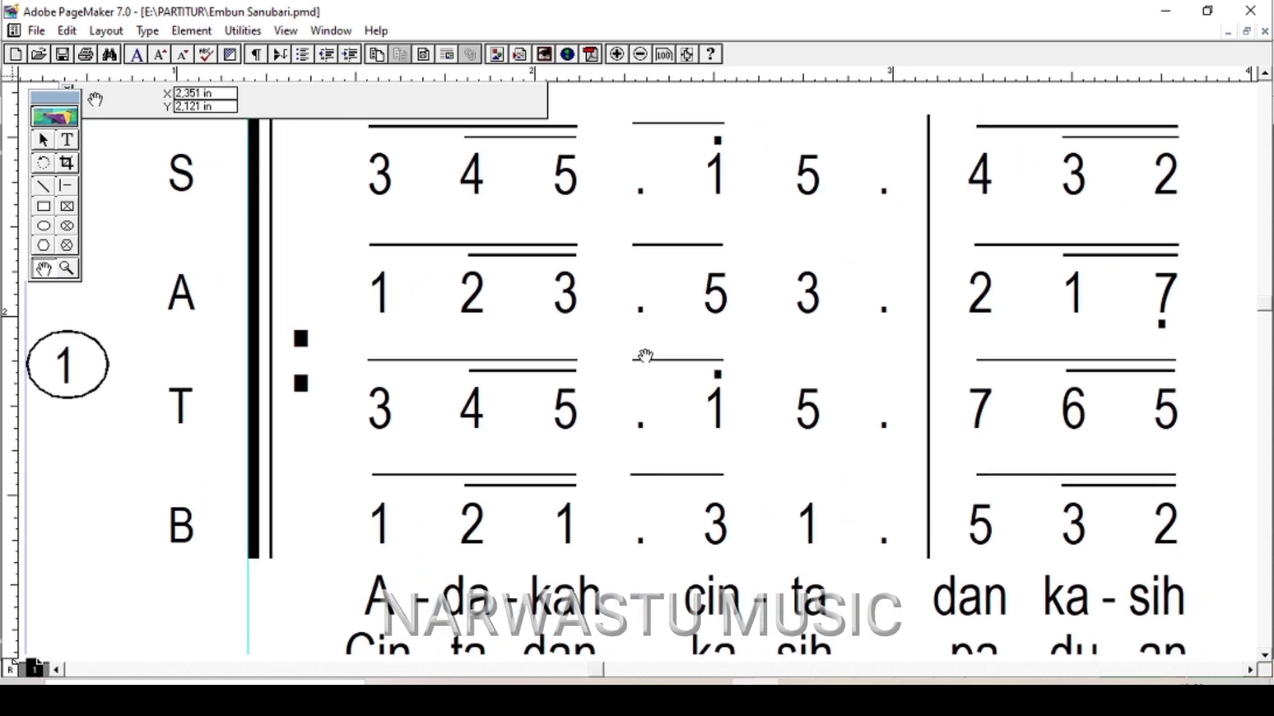
# Step: Close the Piano Roll of track 1 in Cakewalk and play back the soprano track from the Track view
pyautogui.click(707, 695)
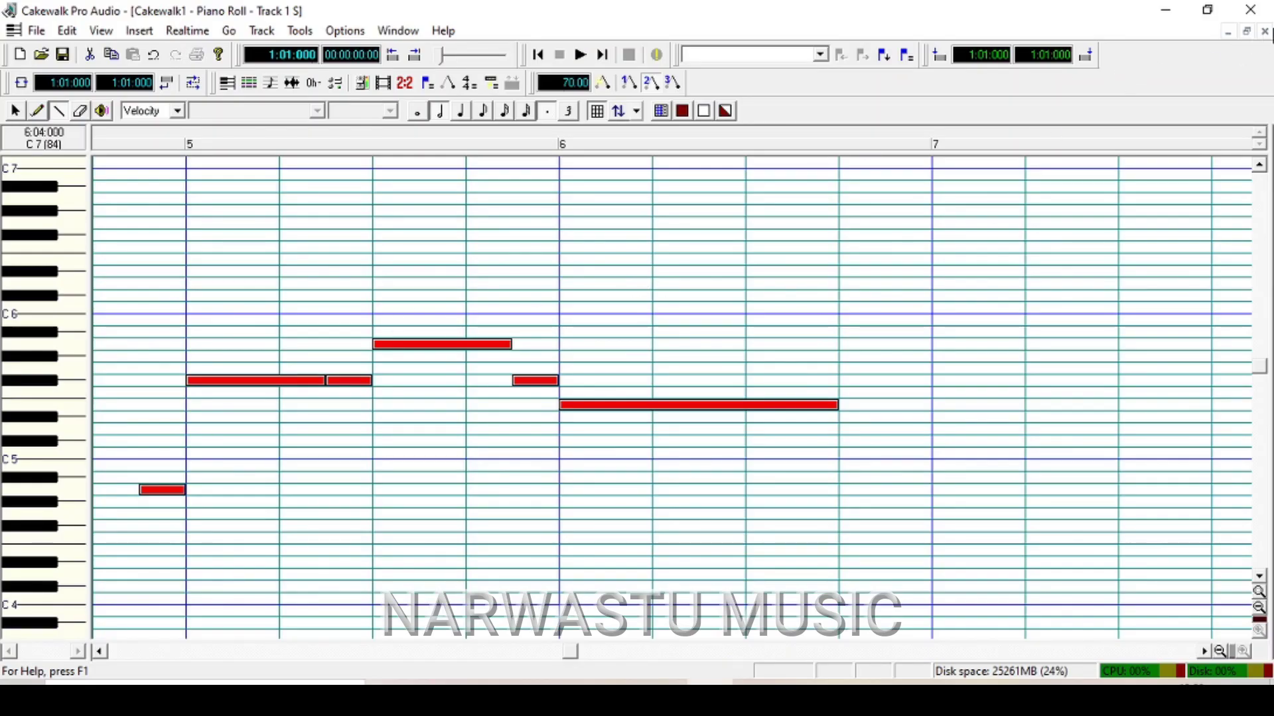
pyautogui.click(1264, 32)
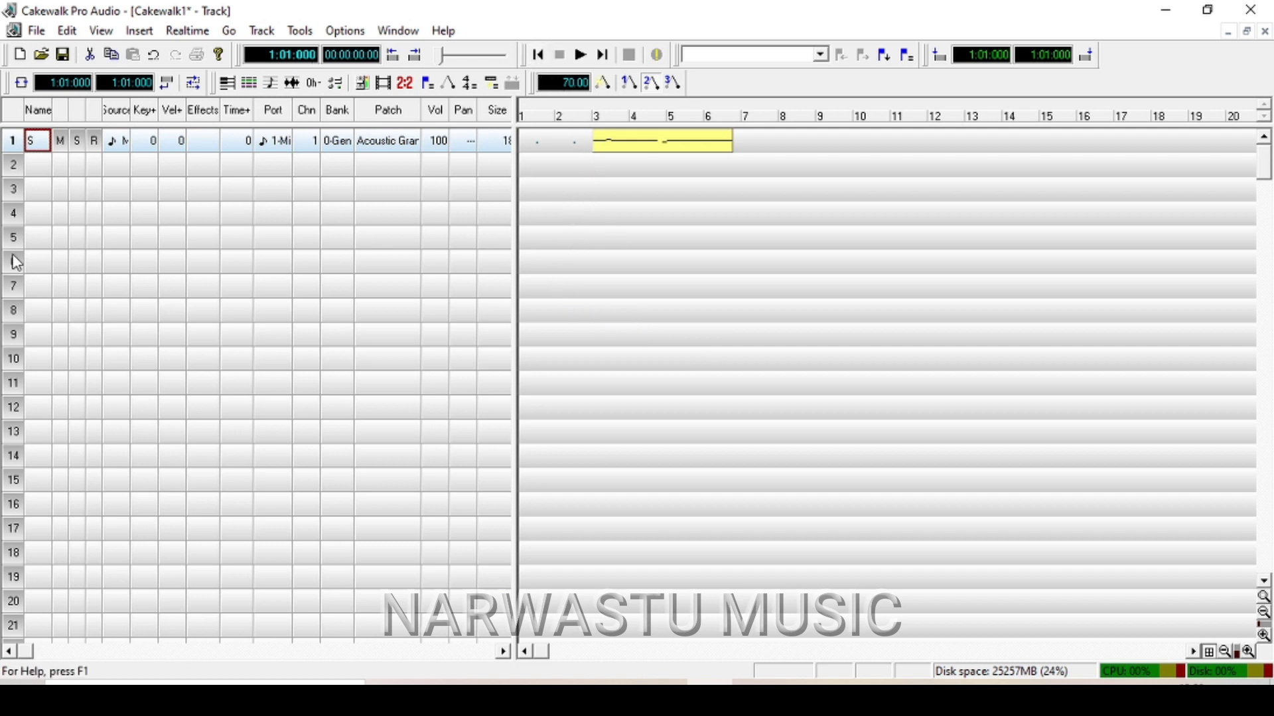
pyautogui.click(43, 164)
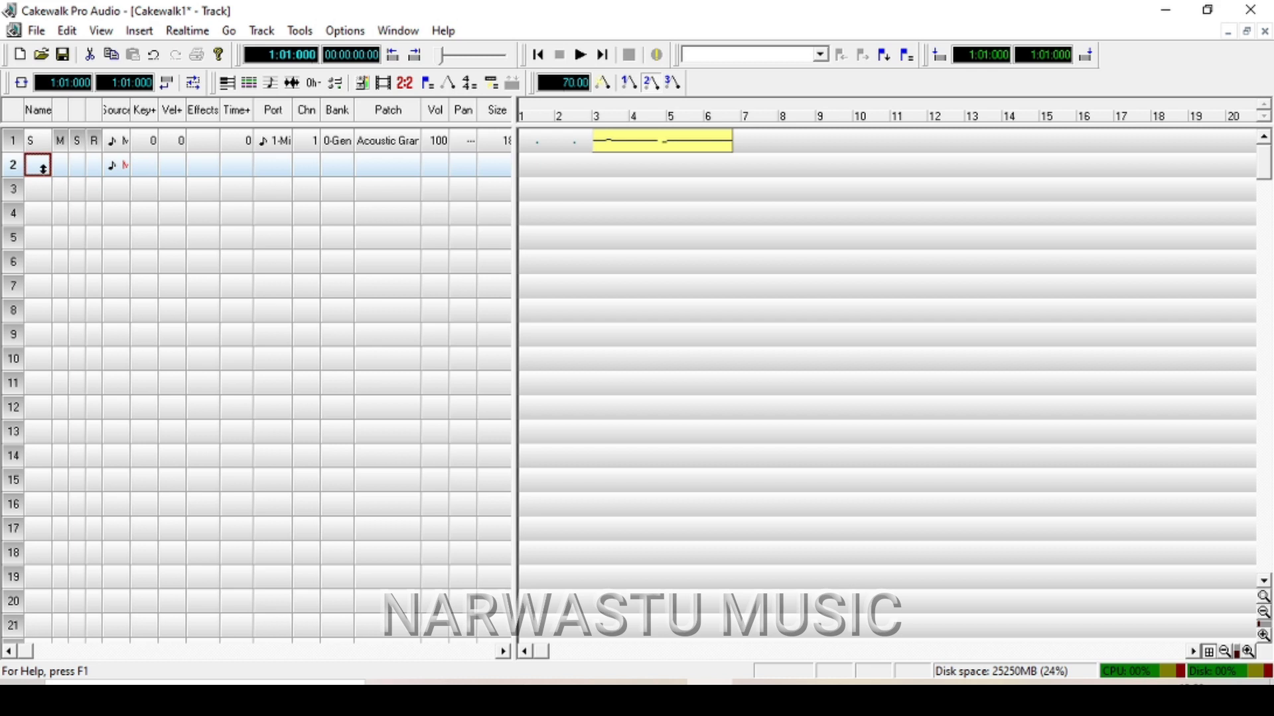
pyautogui.click(585, 126)
pyautogui.press('space')
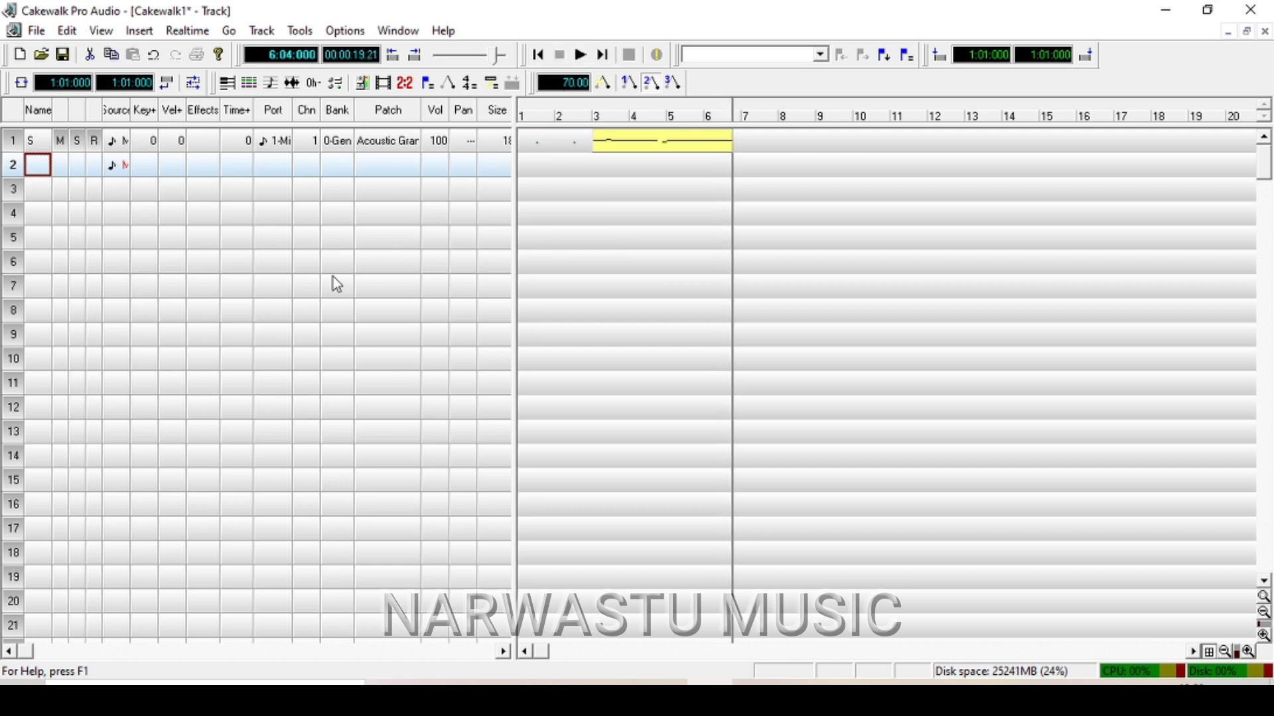
# Step: Open the properties of track 2 and set its source to MIDI Omni and its channel to 2
pyautogui.rightClick(38, 167)
pyautogui.click(79, 471)
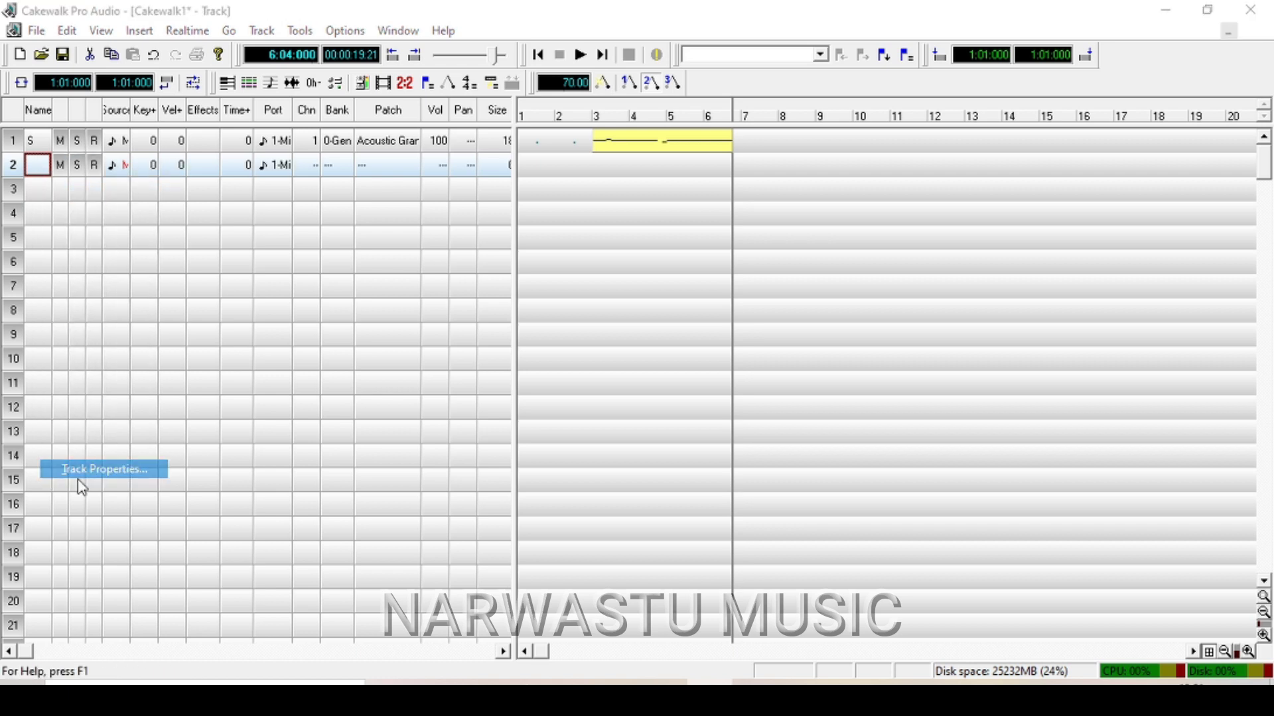
pyautogui.click(663, 248)
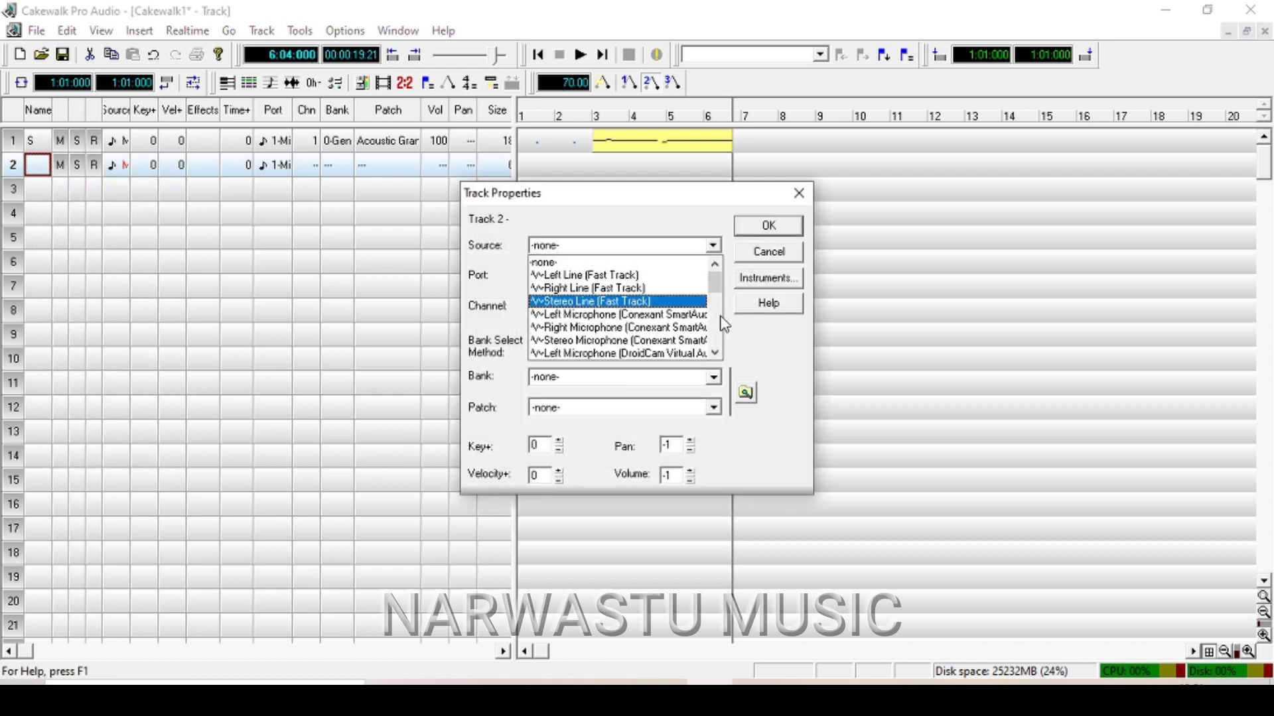
pyautogui.click(718, 313)
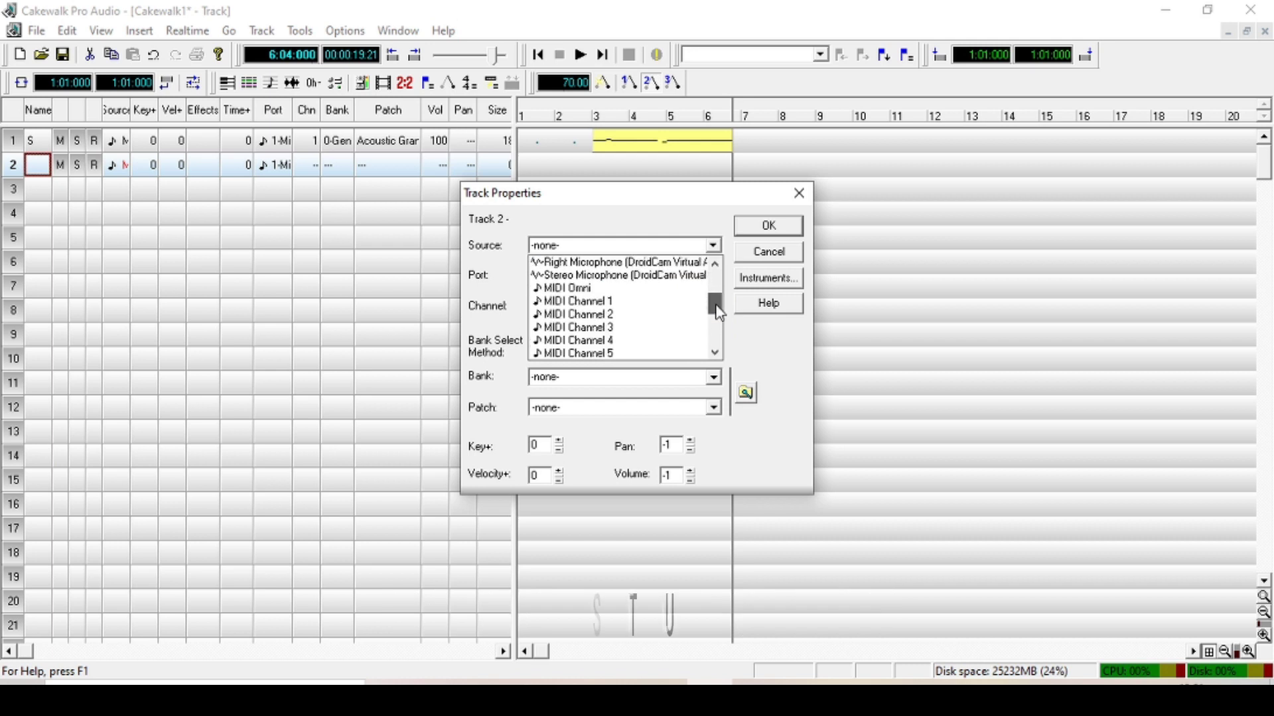
pyautogui.click(618, 289)
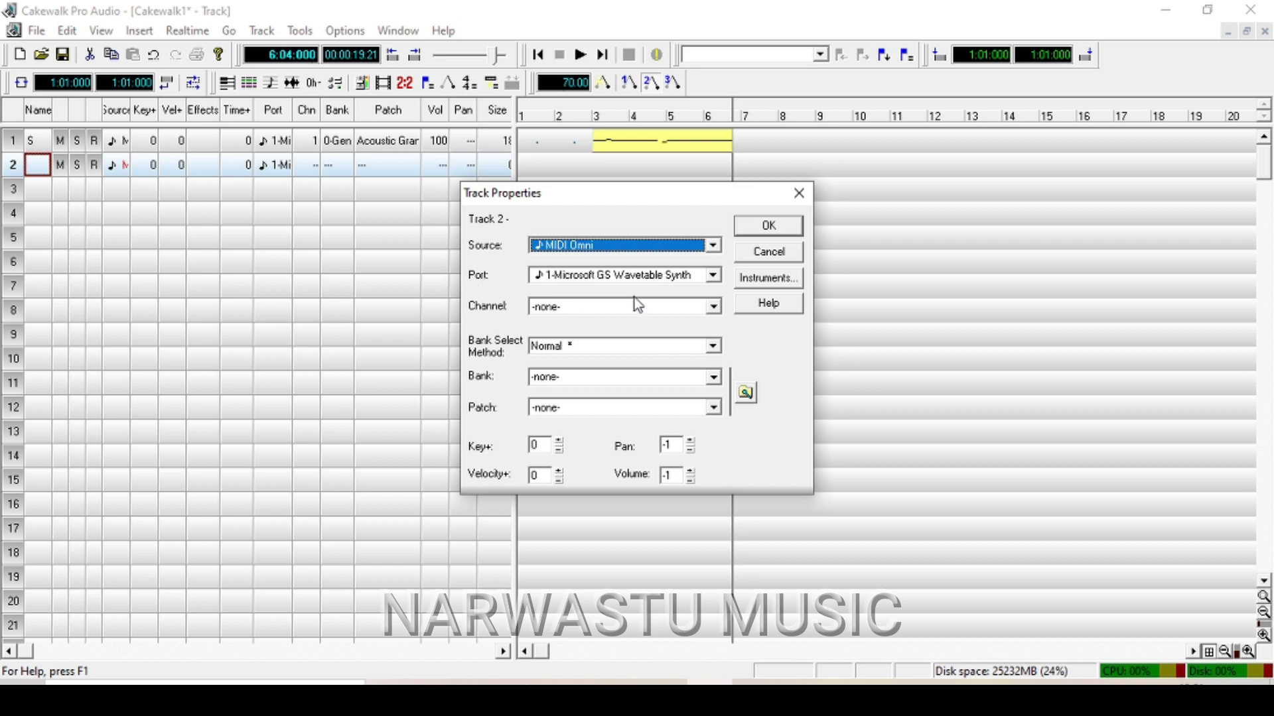
pyautogui.click(574, 313)
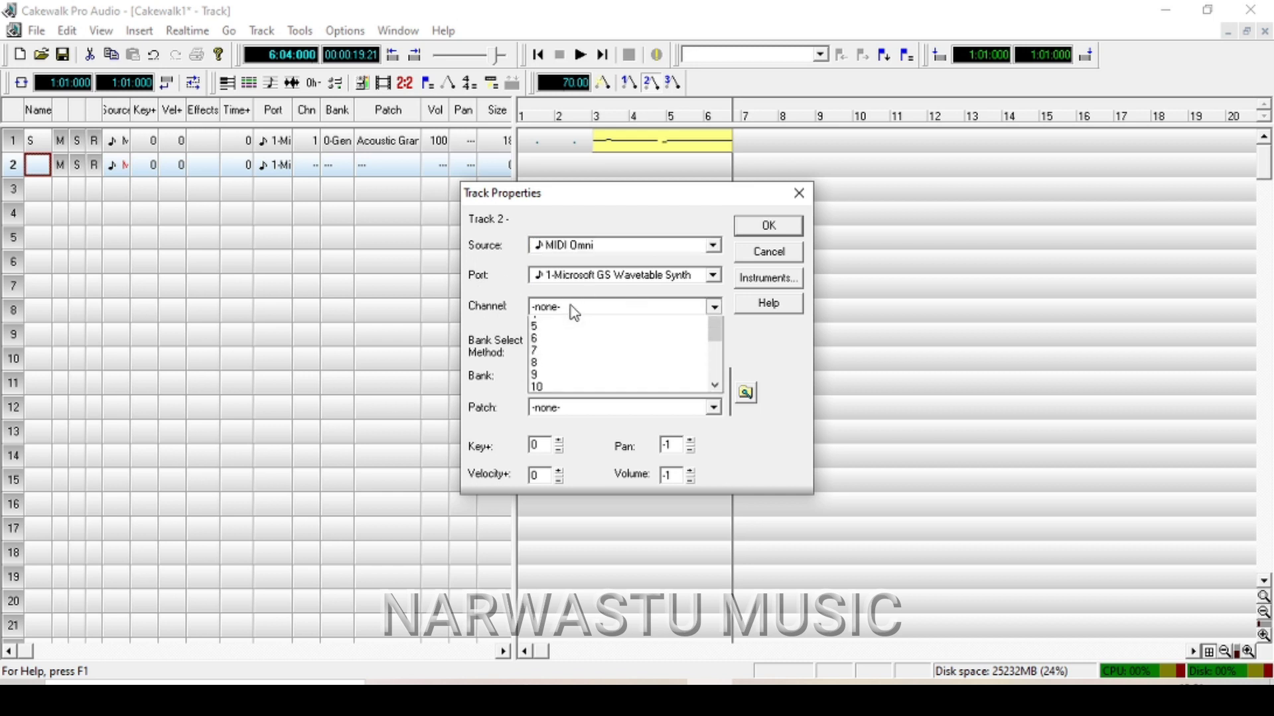
pyautogui.click(561, 348)
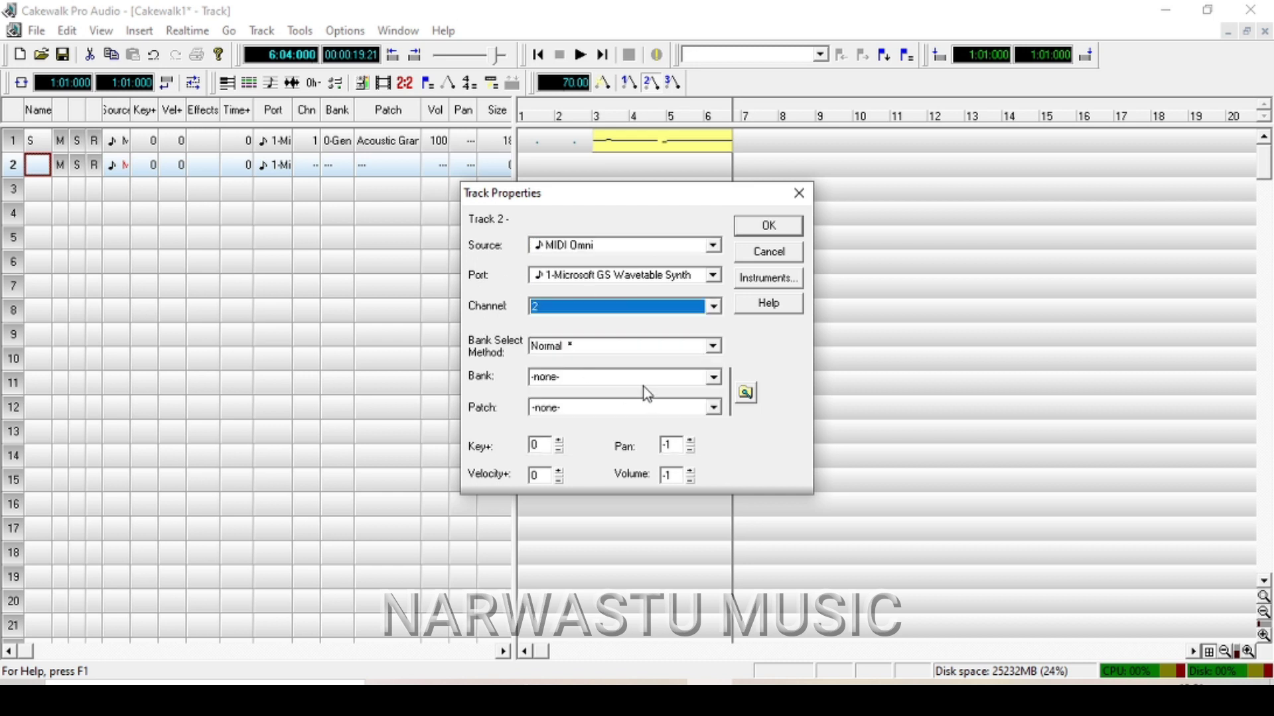
# Step: Assign track 2 bank 0, the Acoustic Grand Piano patch and volume 100, and apply the properties
pyautogui.click(586, 380)
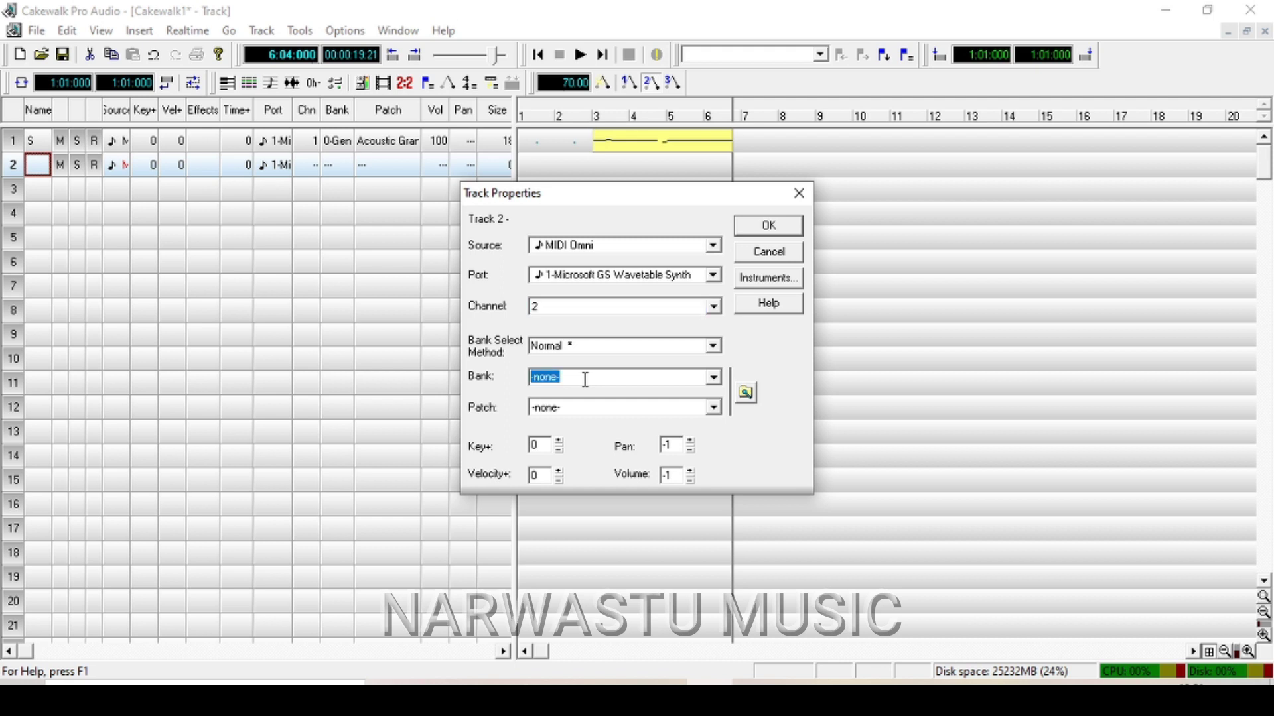
pyautogui.write('0')
pyautogui.click(570, 408)
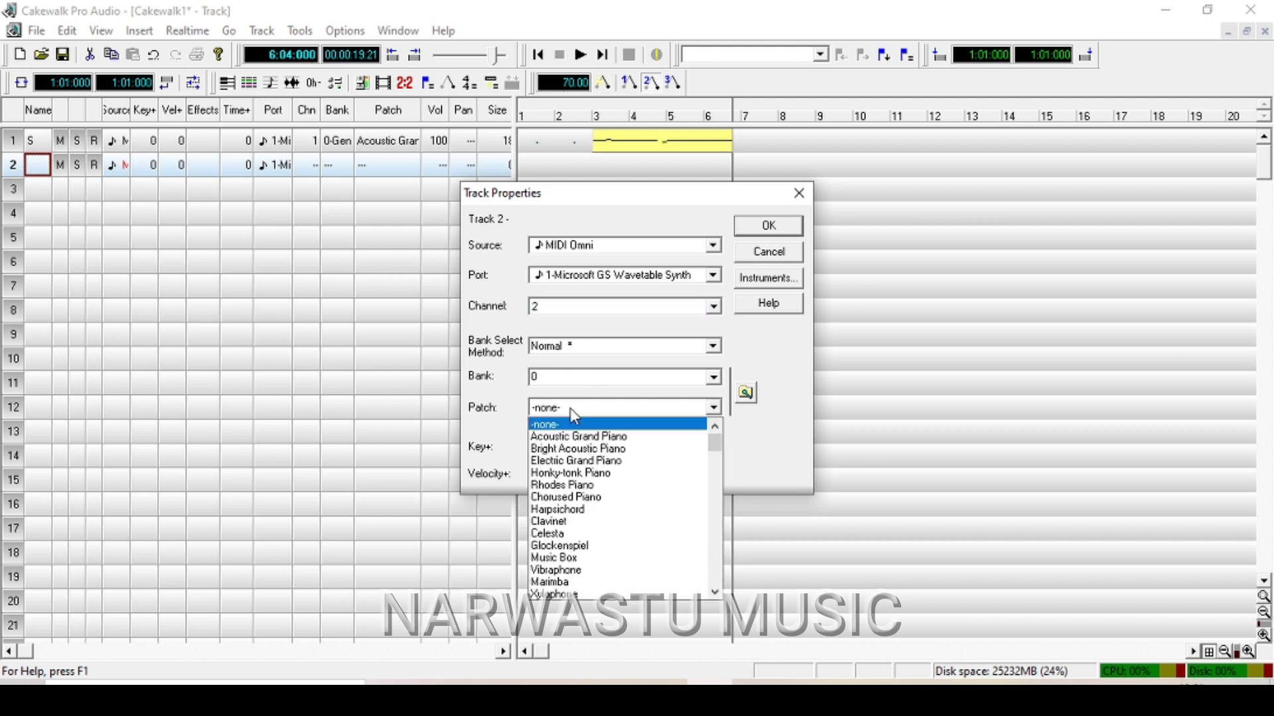
pyautogui.click(595, 436)
pyautogui.doubleClick(670, 475)
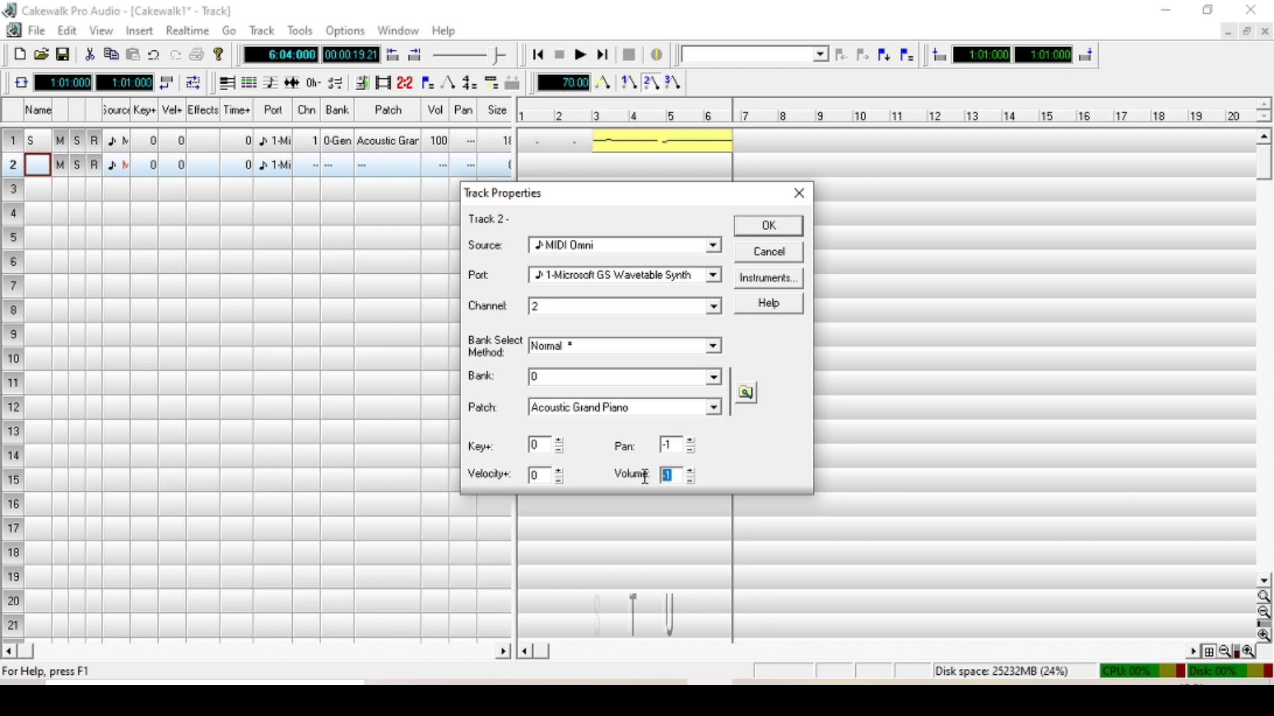
pyautogui.write('100')
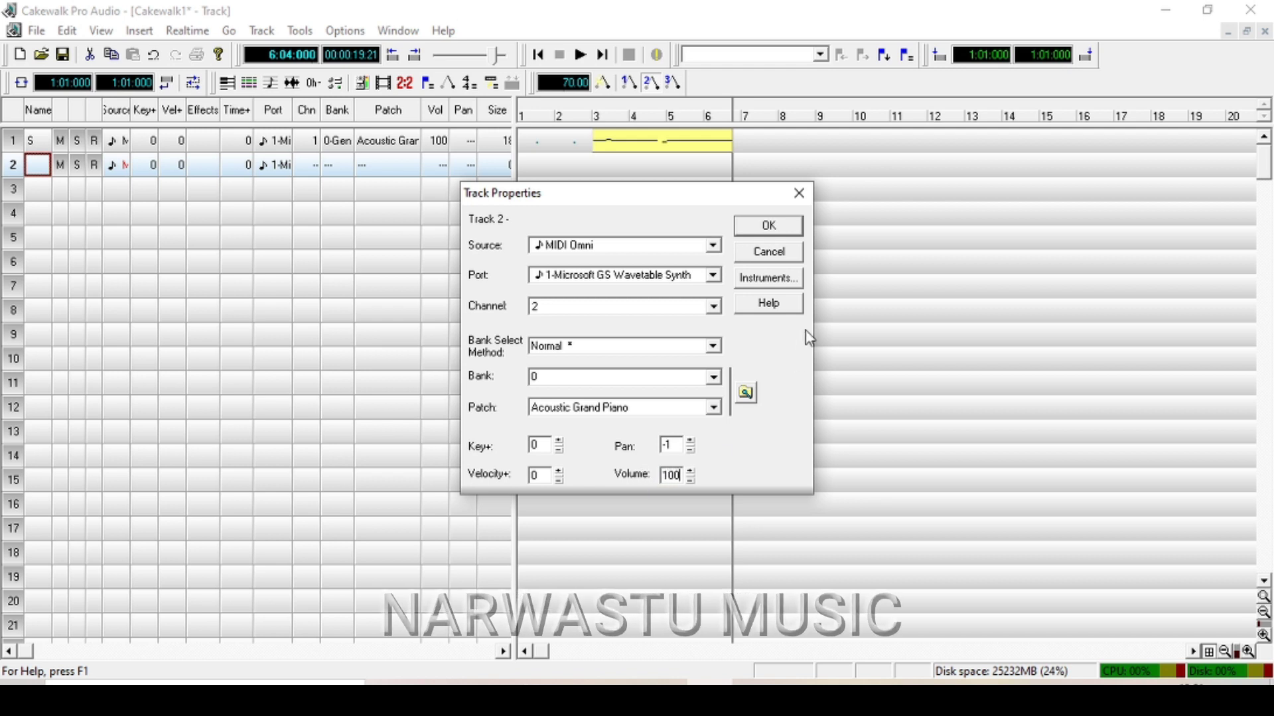
pyautogui.click(766, 229)
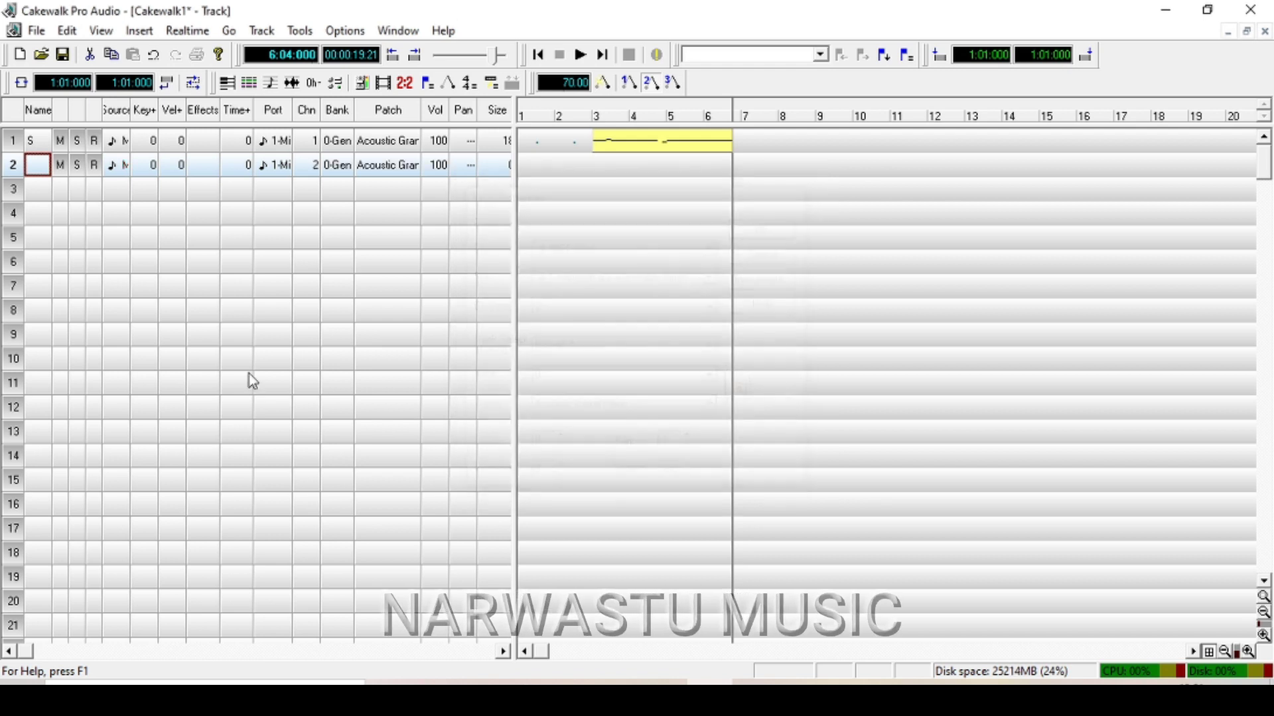
# Step: Name track 2 "A" and return the playback position to the start of the song
pyautogui.click(592, 120)
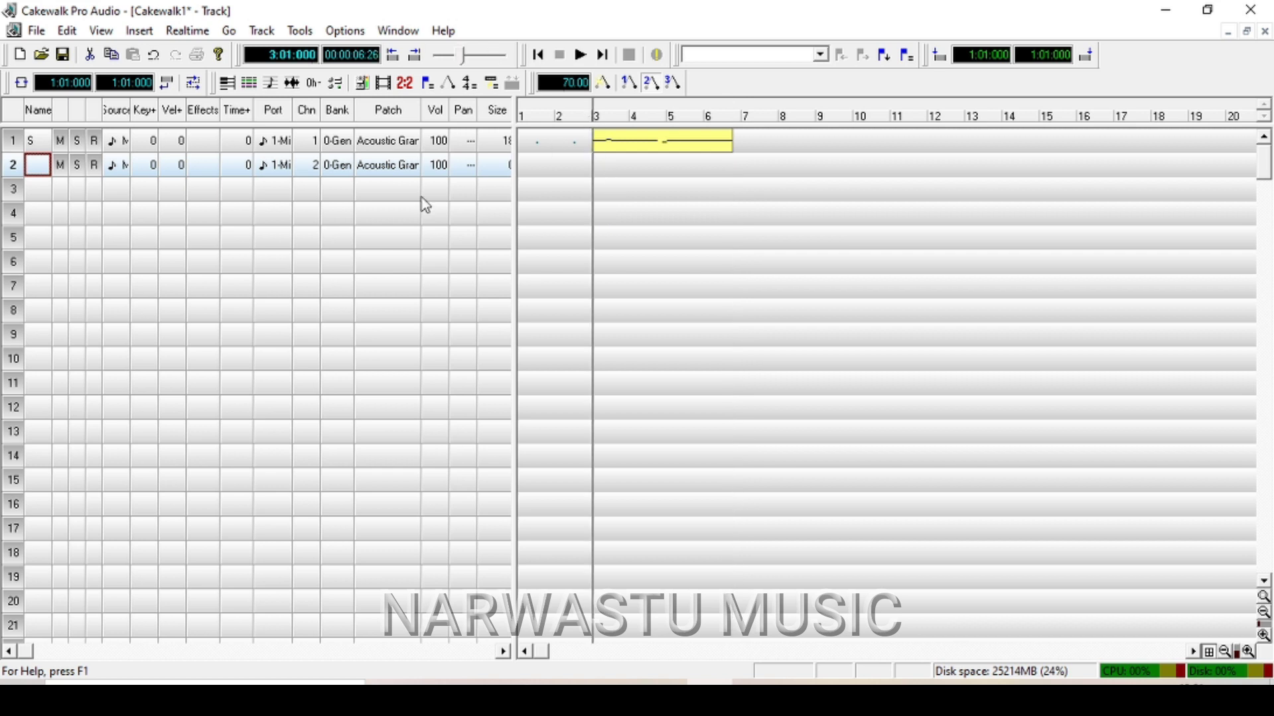
pyautogui.doubleClick(35, 165)
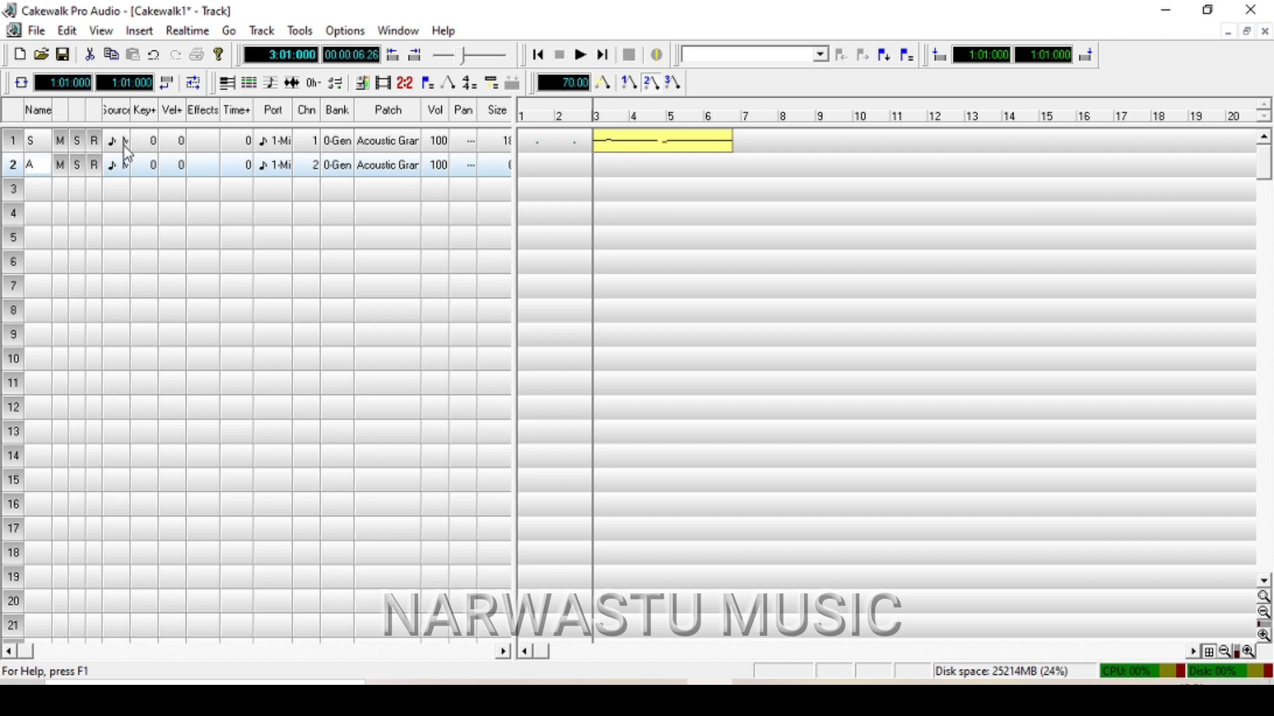
pyautogui.press('Return')
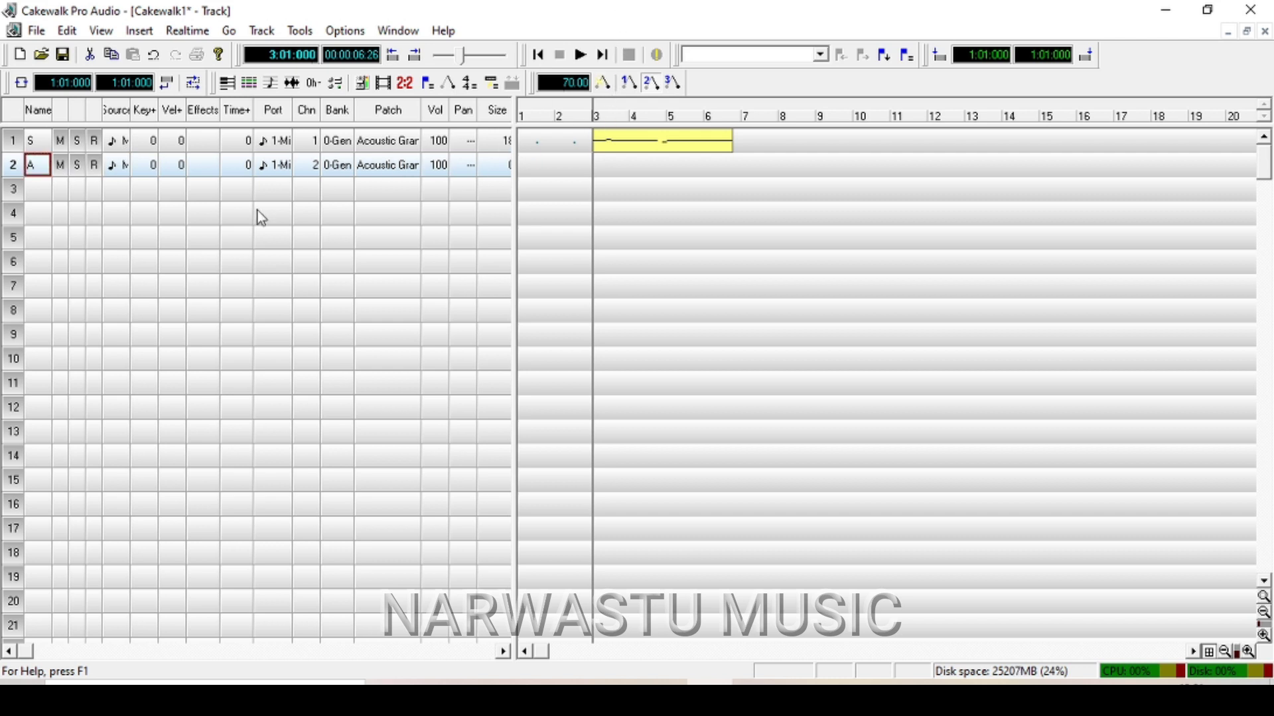
pyautogui.click(18, 168)
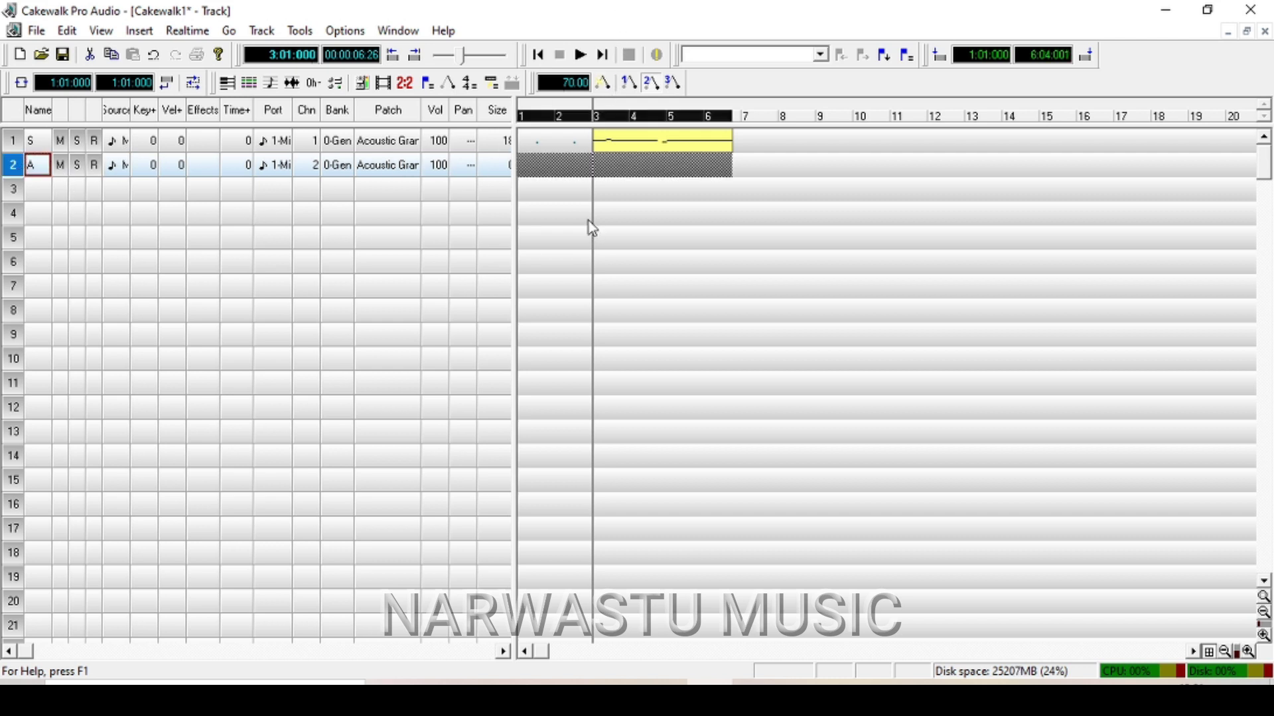
pyautogui.click(576, 233)
pyautogui.click(537, 55)
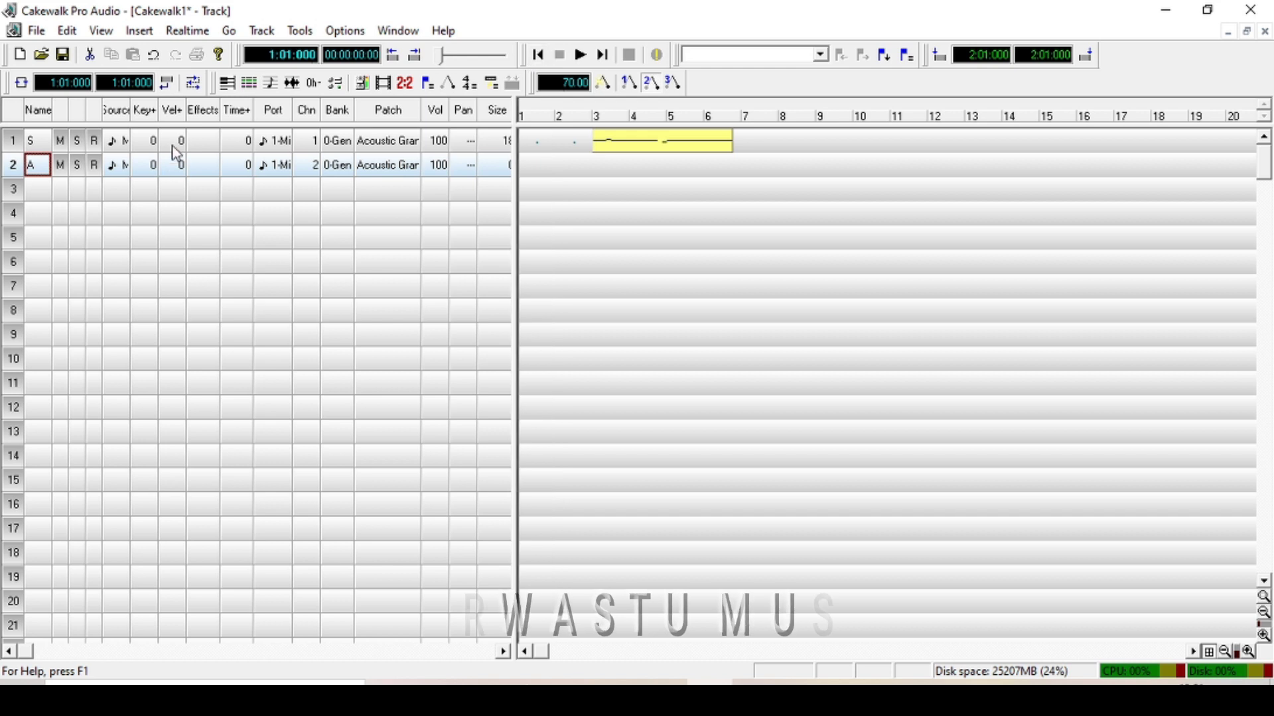
# Step: Open the Piano Roll of track 2 at bar 3 and check the first alto bar in the PageMaker score
pyautogui.click(227, 82)
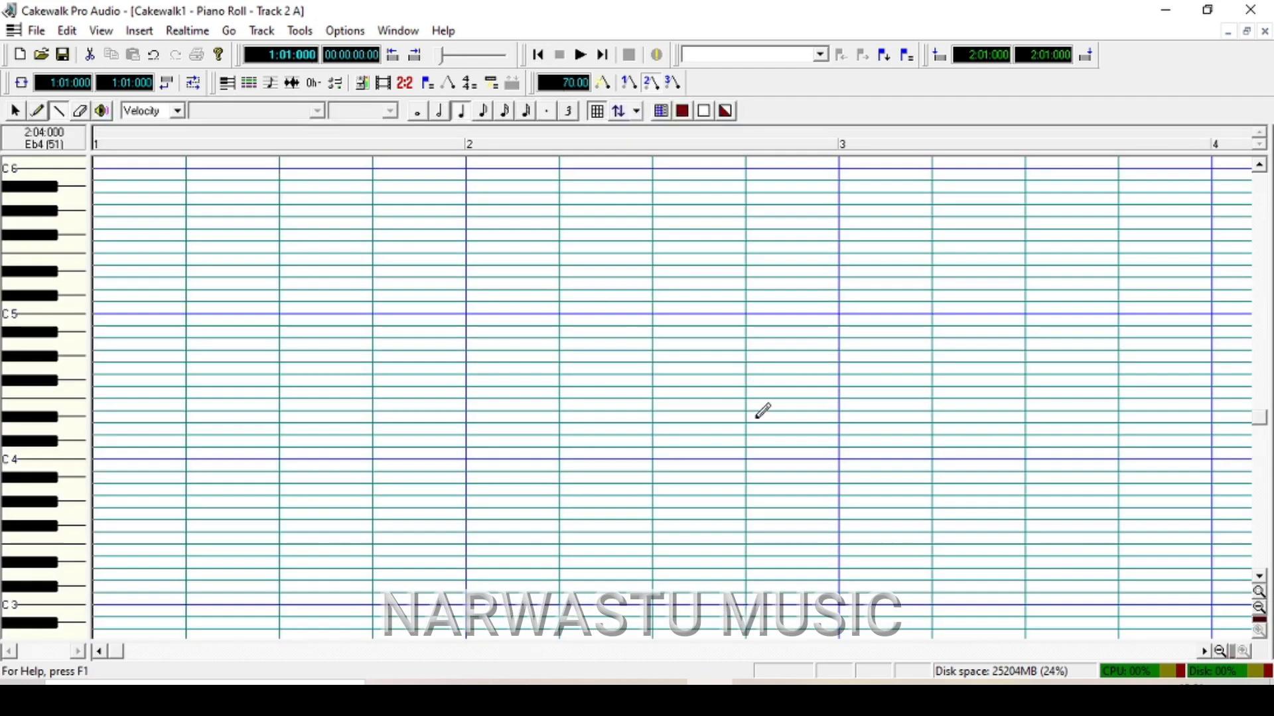
pyautogui.click(1204, 651)
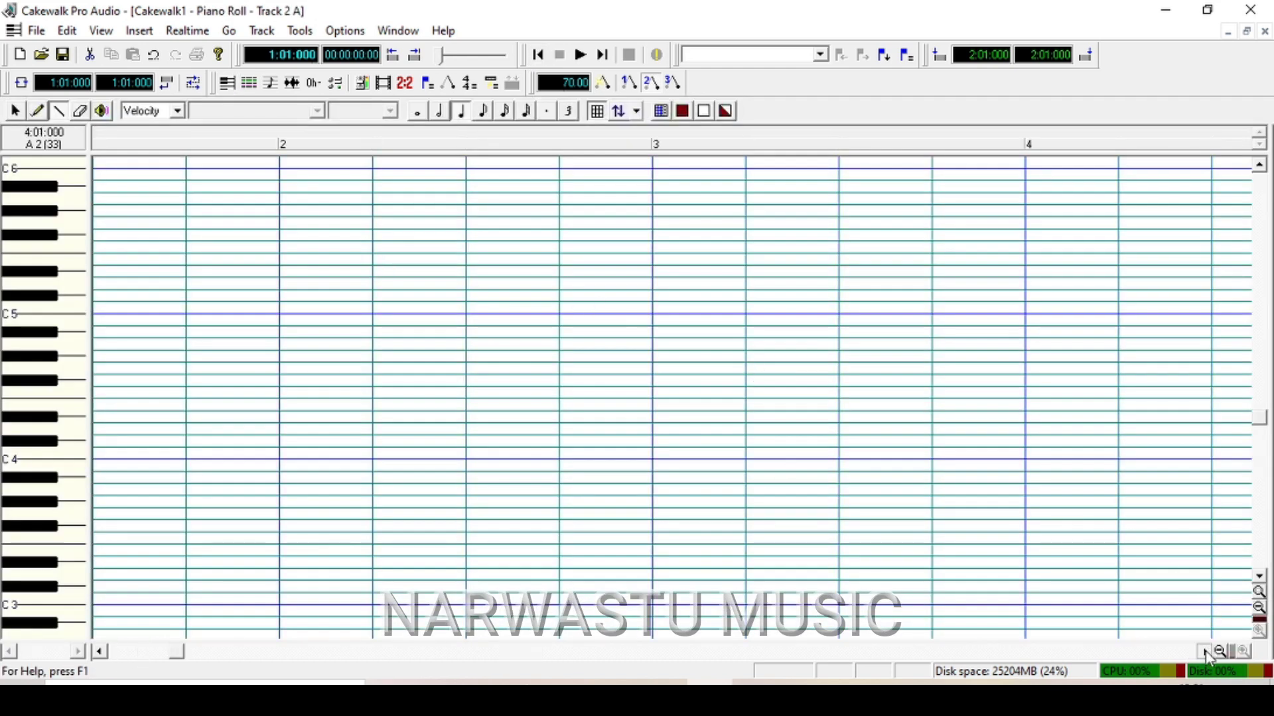
pyautogui.hotkey('alt', 'Tab')
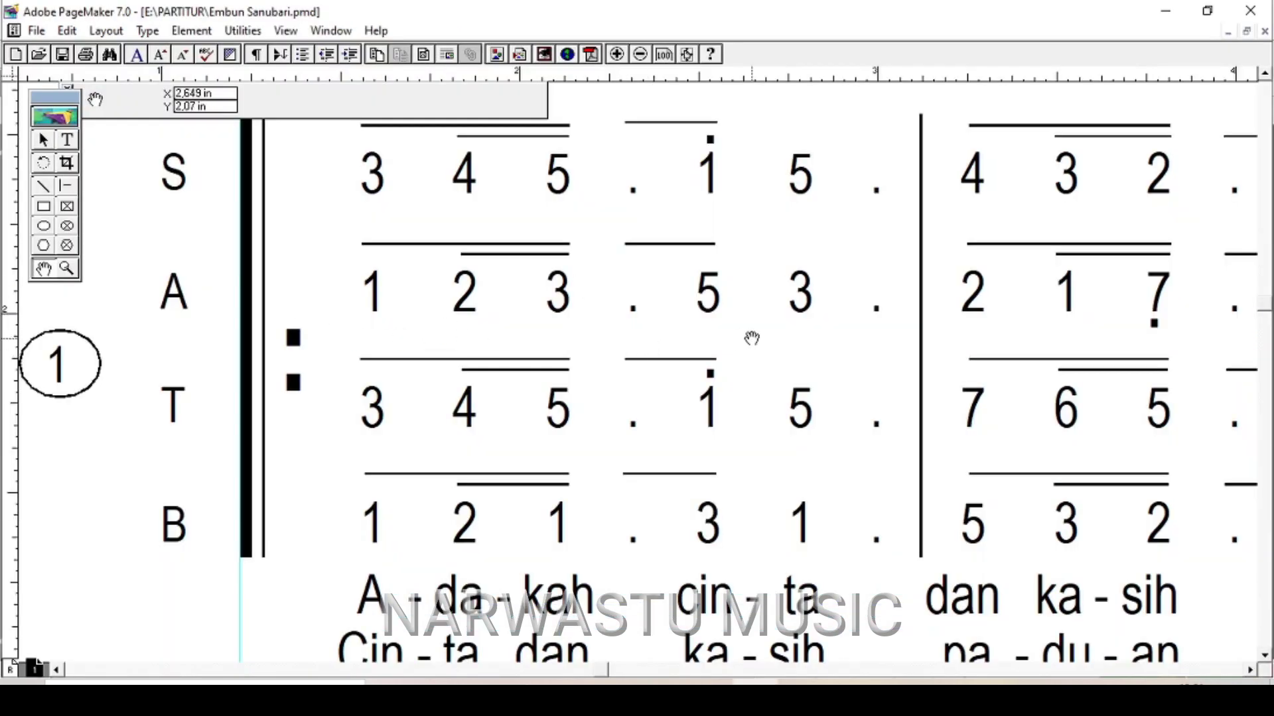
pyautogui.moveTo(708, 697)
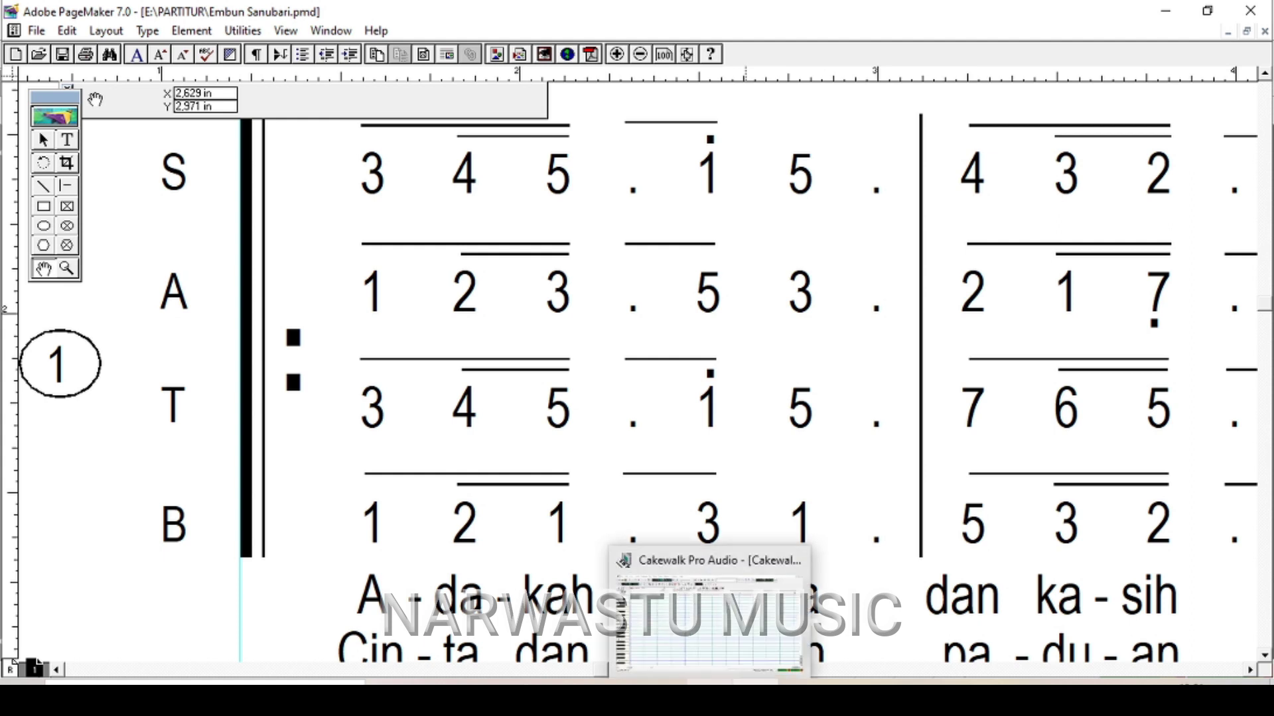
pyautogui.click(708, 617)
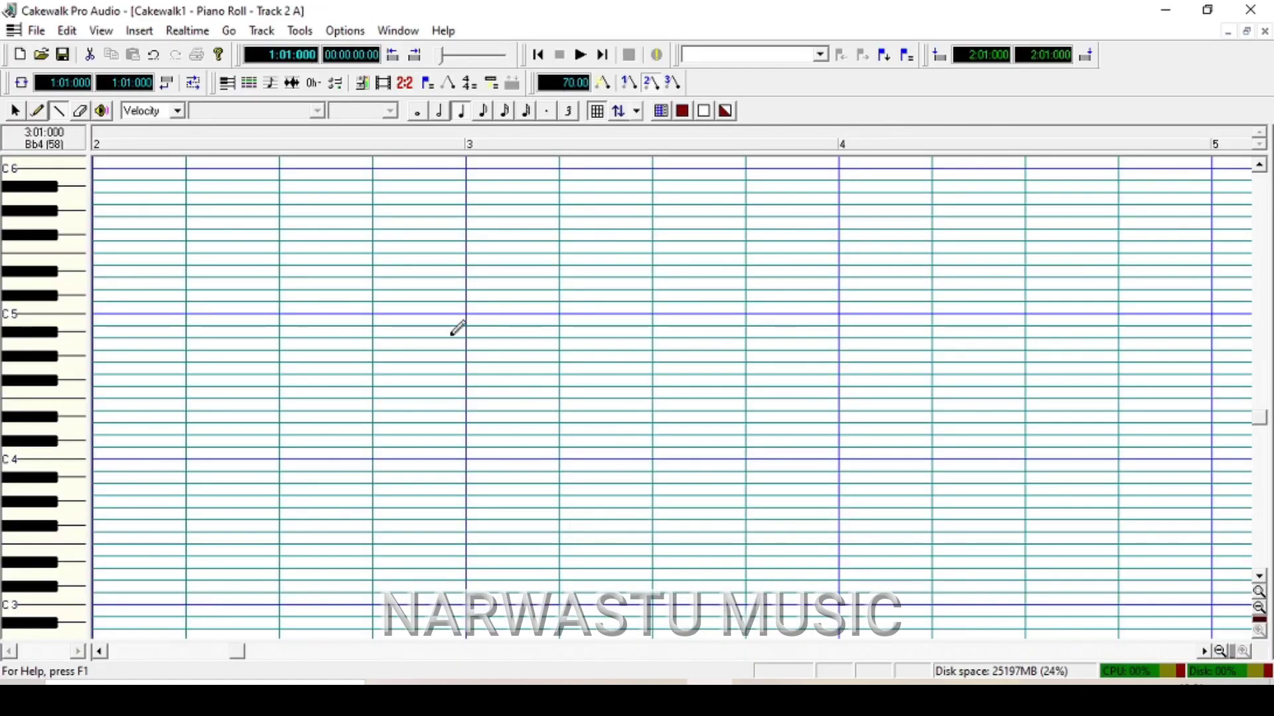
# Step: Audition the opening pitch, then enter quarter notes D5, E5, F#5 and A5 across the first two beats of bar 3, each starting at its score position
pyautogui.click(66, 290)
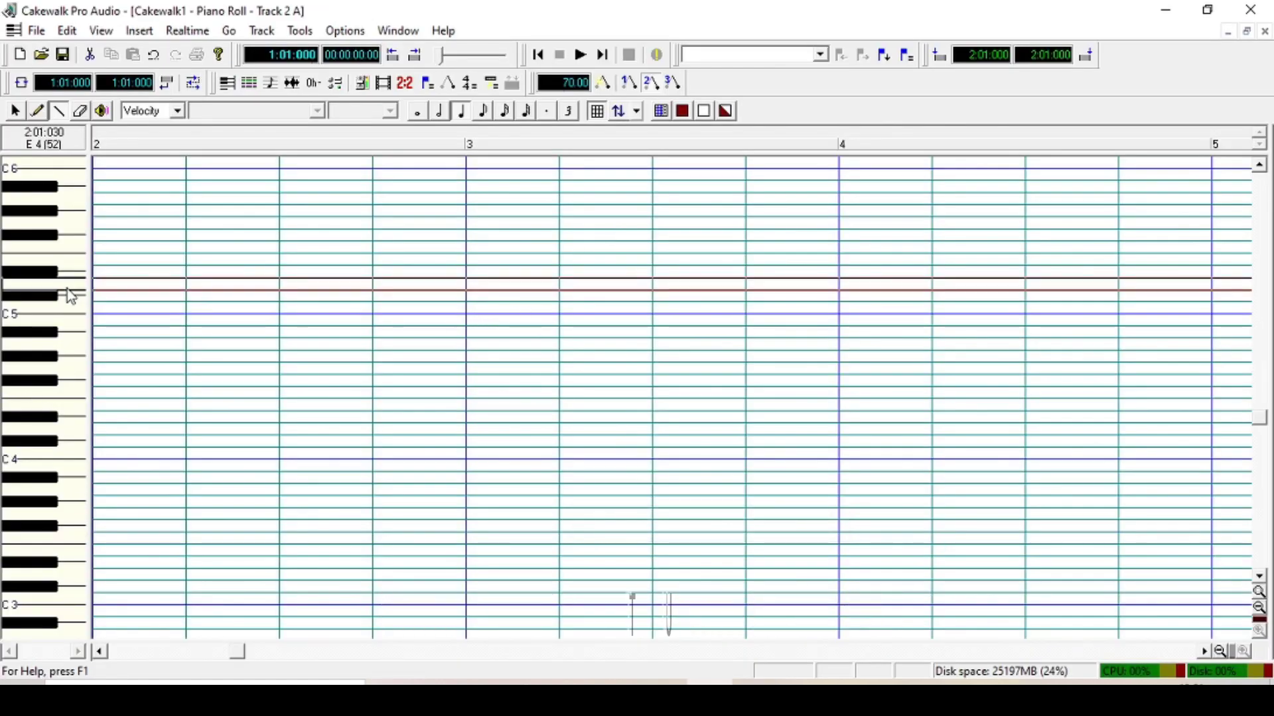
pyautogui.click(467, 284)
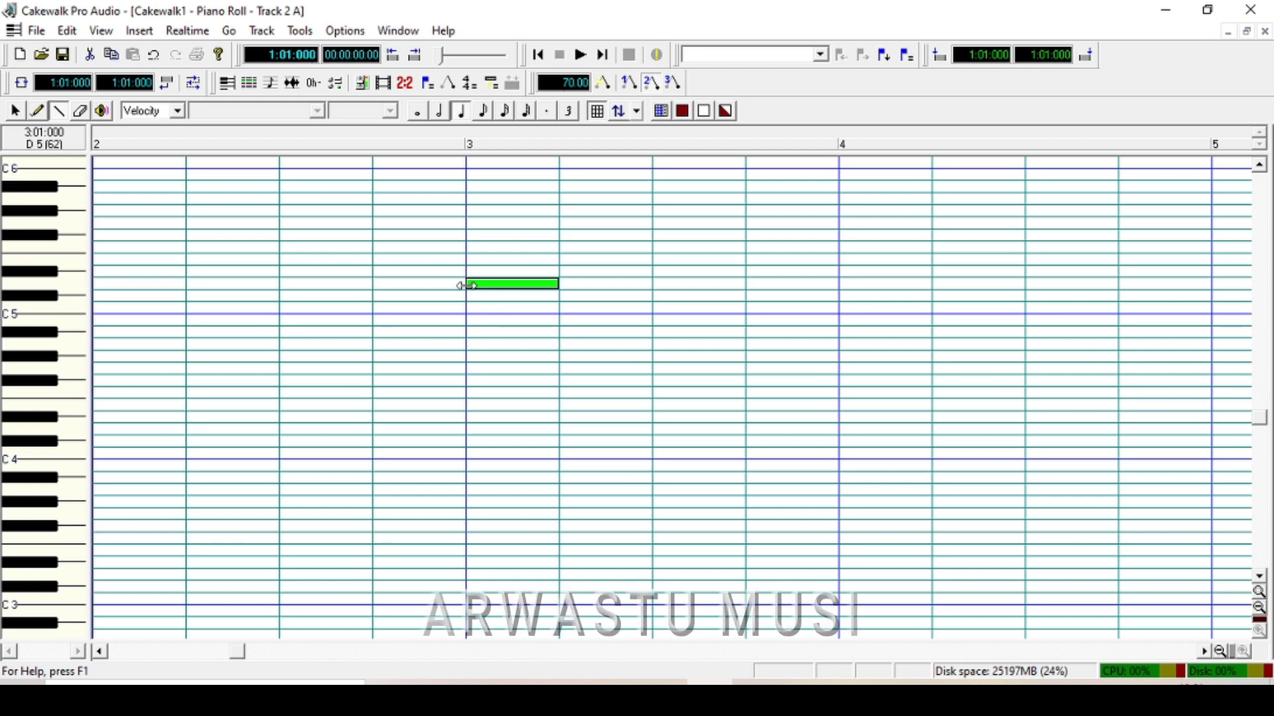
pyautogui.click(514, 259)
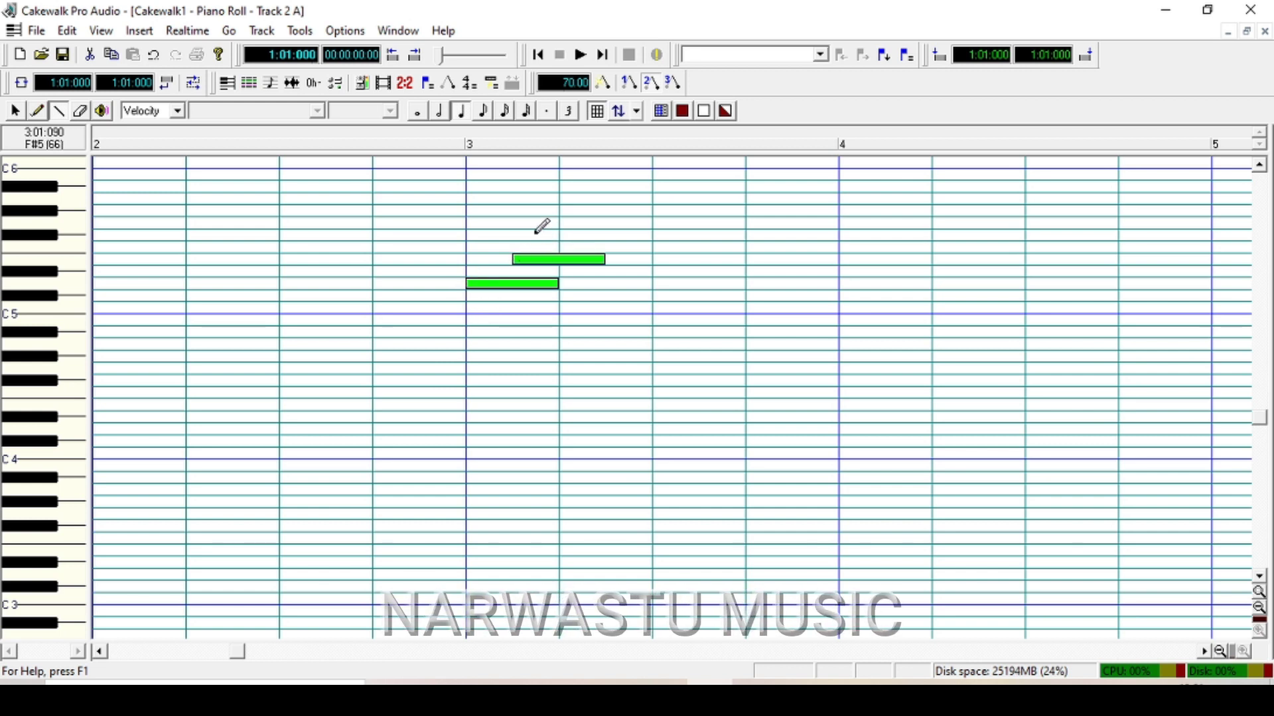
pyautogui.click(536, 235)
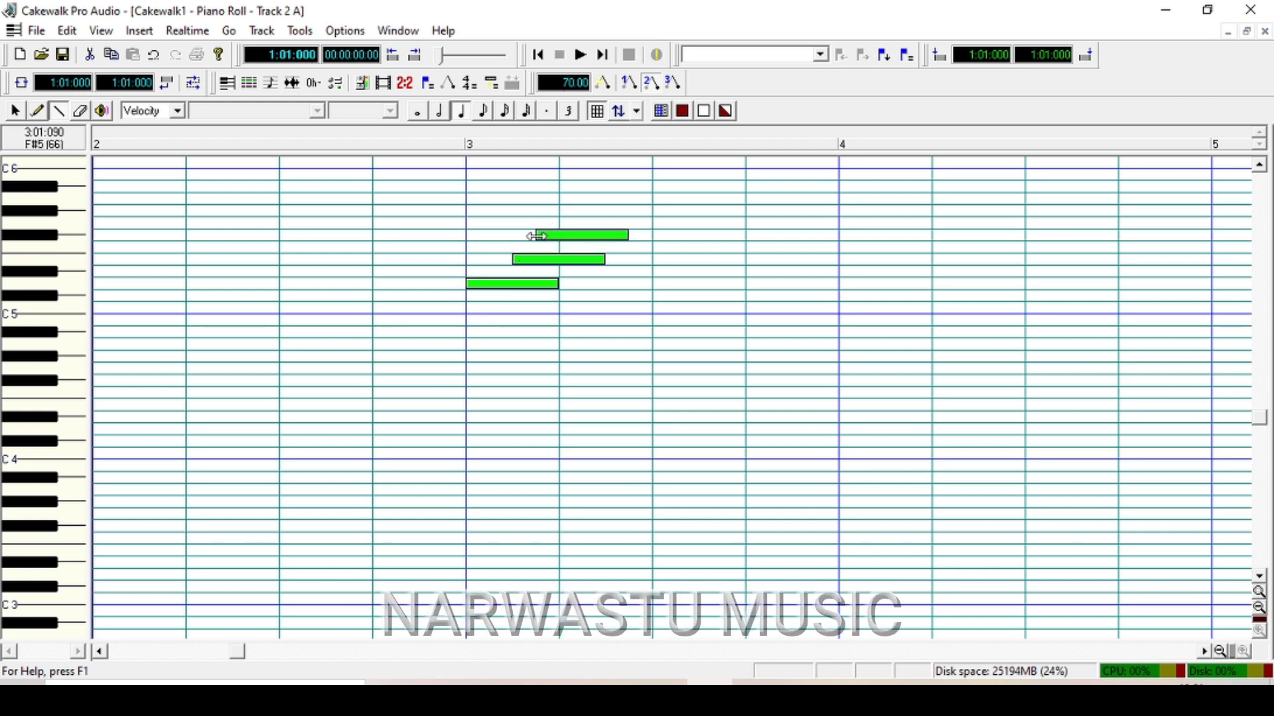
pyautogui.click(607, 197)
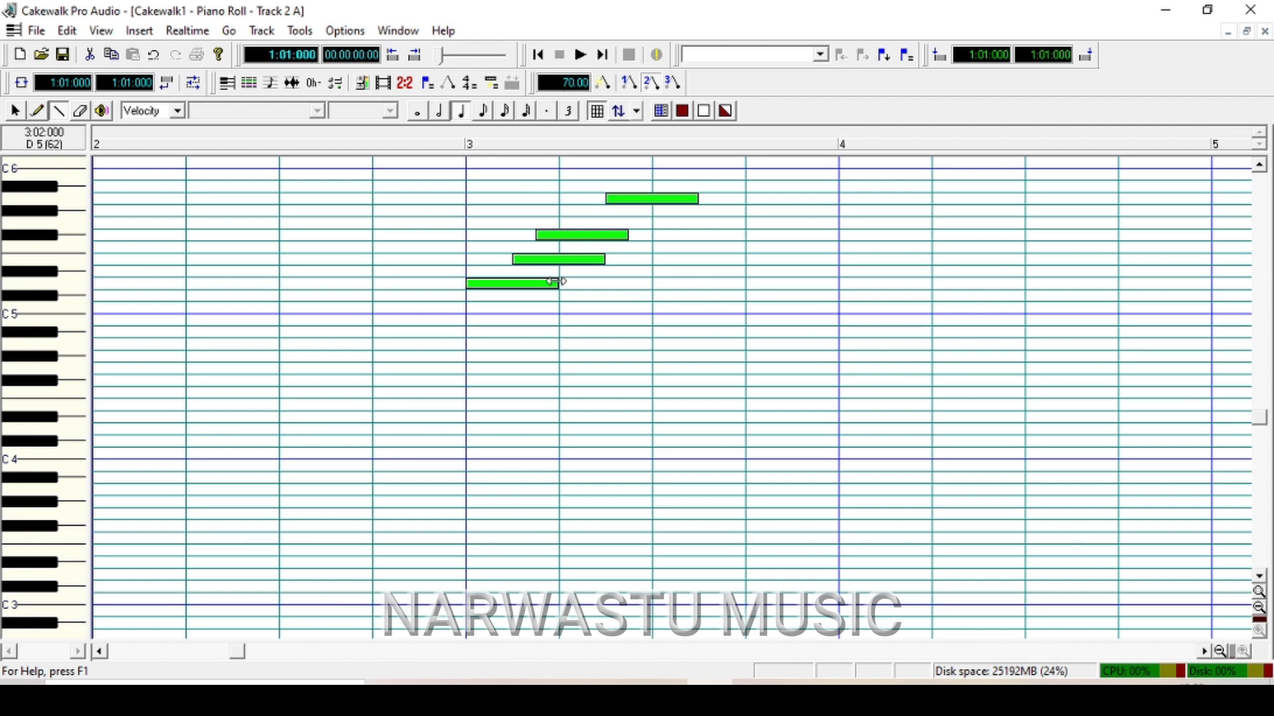
# Step: Shorten bar 3's D5 to an eighth, E5 to a sixteenth and F#5 to a dotted eighth so each ends where the following note starts
pyautogui.moveTo(556, 283); pyautogui.dragTo(511, 283)
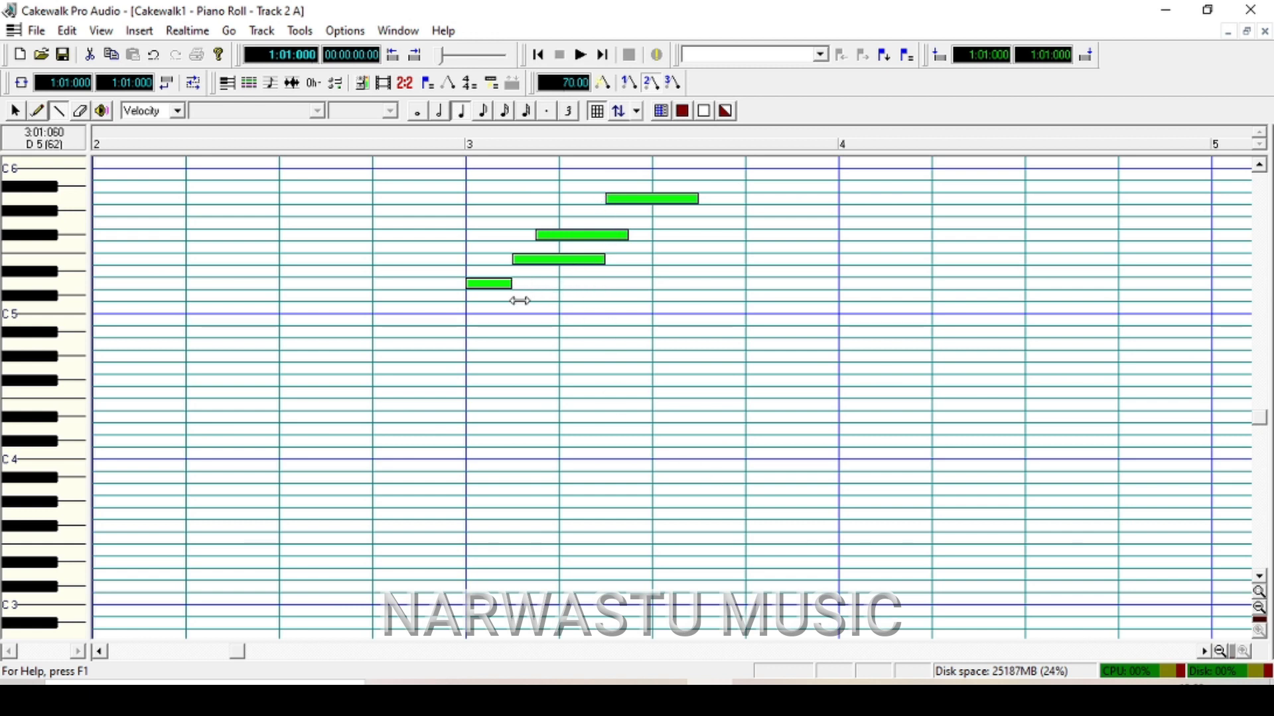
pyautogui.moveTo(604, 259); pyautogui.dragTo(535, 259)
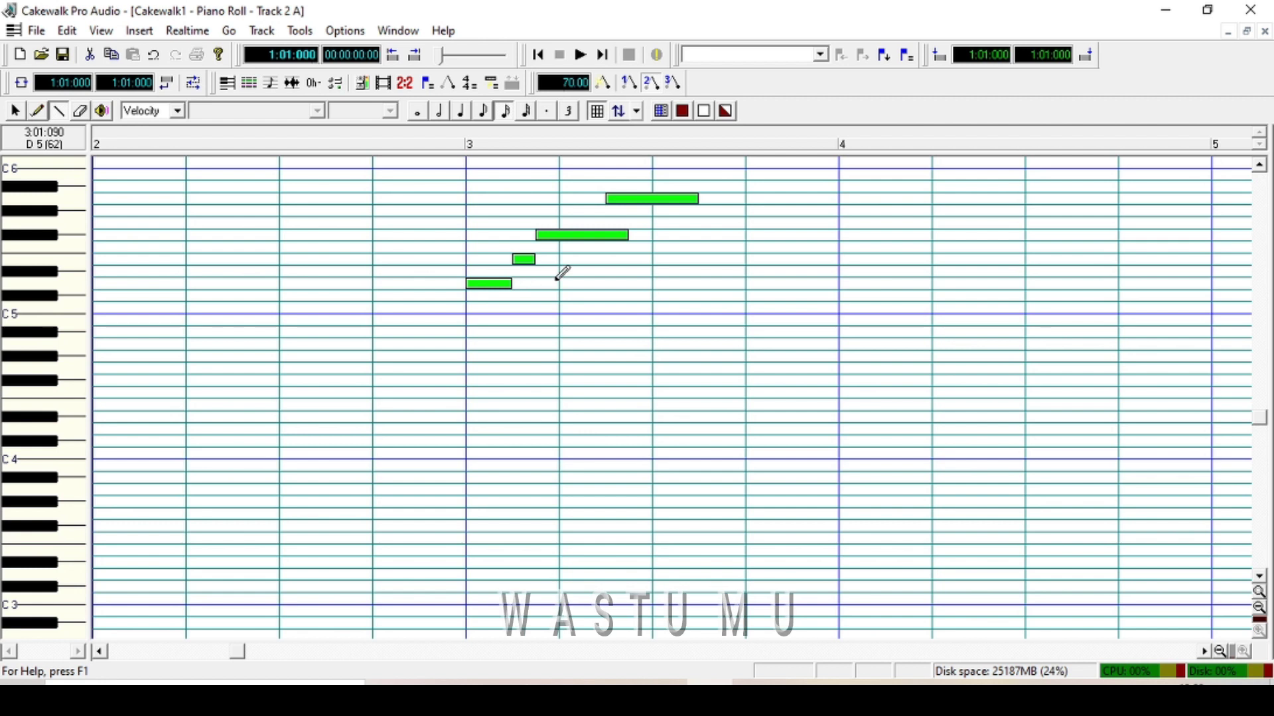
pyautogui.moveTo(626, 236); pyautogui.dragTo(600, 250)
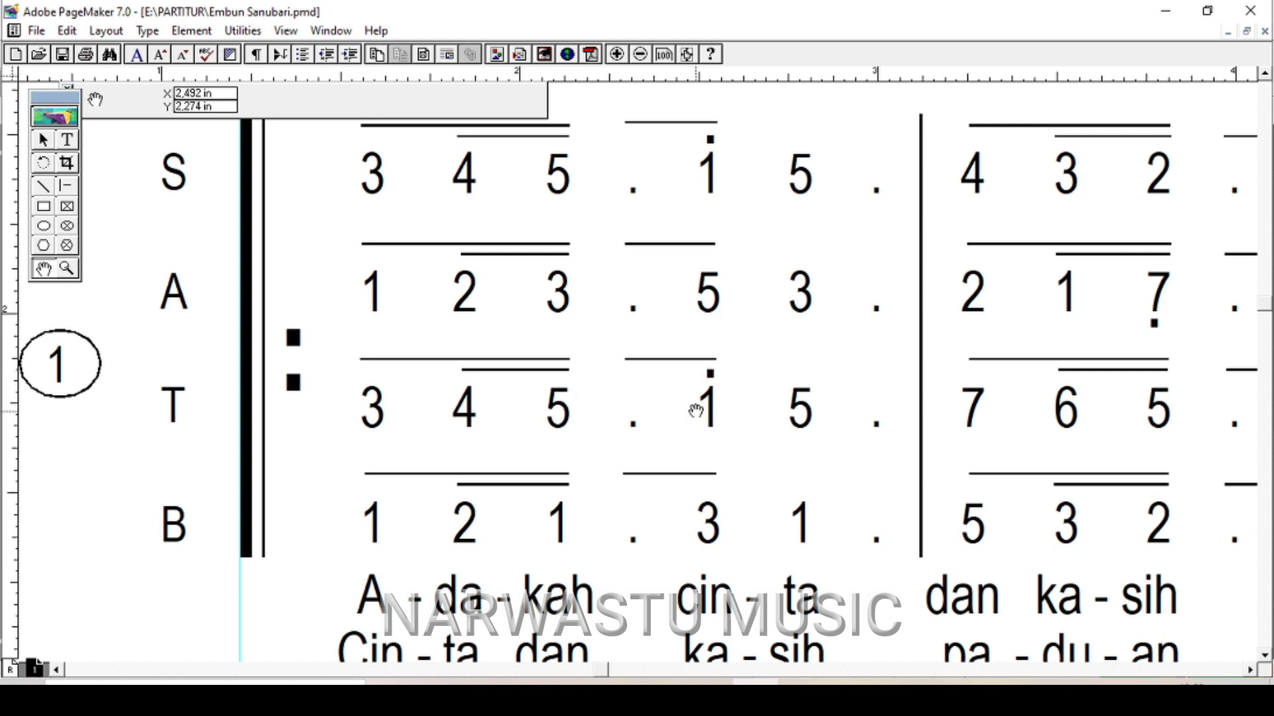
# Step: Recheck the alto line in the score and shorten the A5 in bar 3 to an eighth note ending at beat 3
pyautogui.click(663, 678)
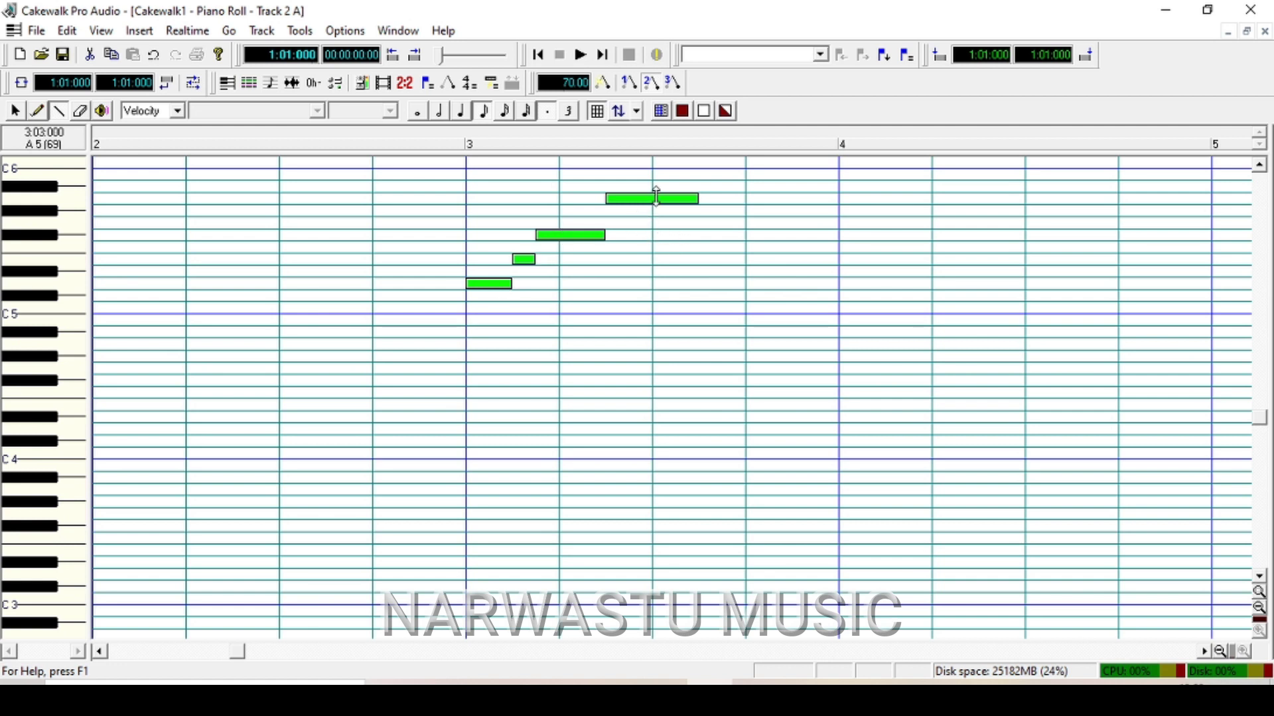
pyautogui.hotkey('alt', 'Tab')
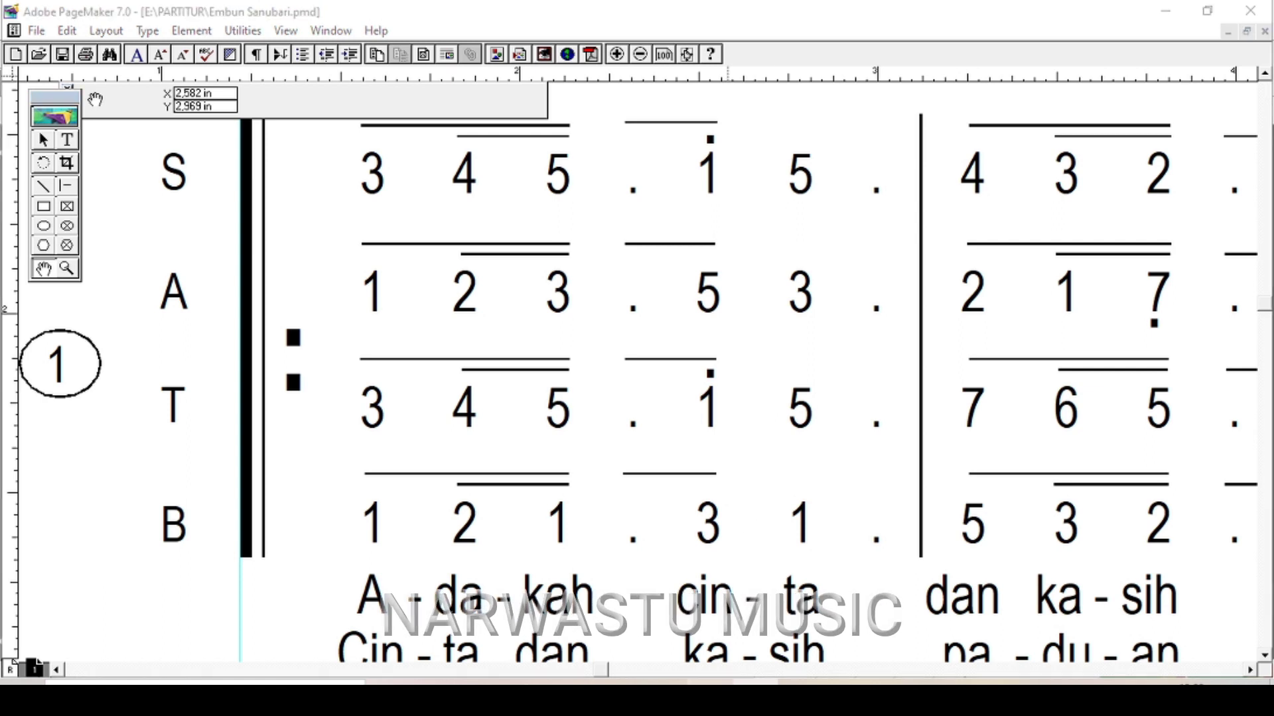
pyautogui.hotkey('alt', 'Tab')
pyautogui.moveTo(669, 215); pyautogui.dragTo(652, 224)
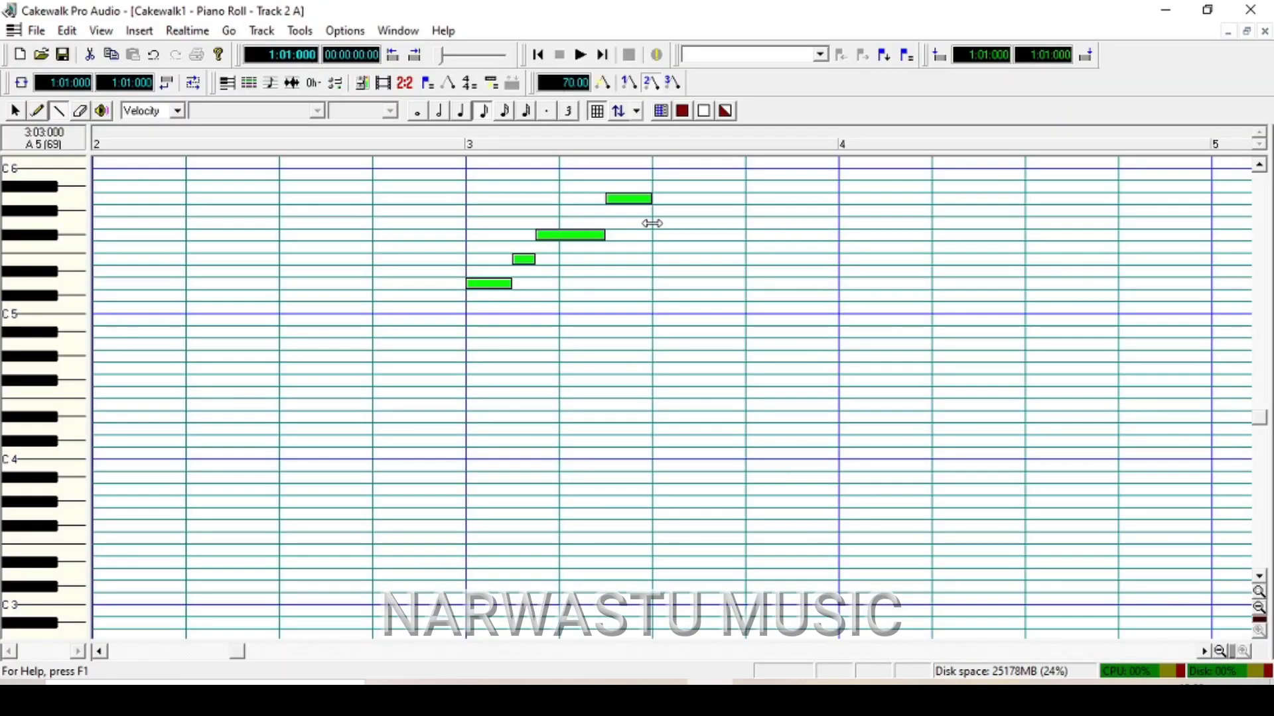
# Step: Check the alto line in PageMaker again and enter an F#5 on beat 3 of bar 3, lengthened to the end of the bar
pyautogui.click(755, 683)
pyautogui.rightClick(754, 683)
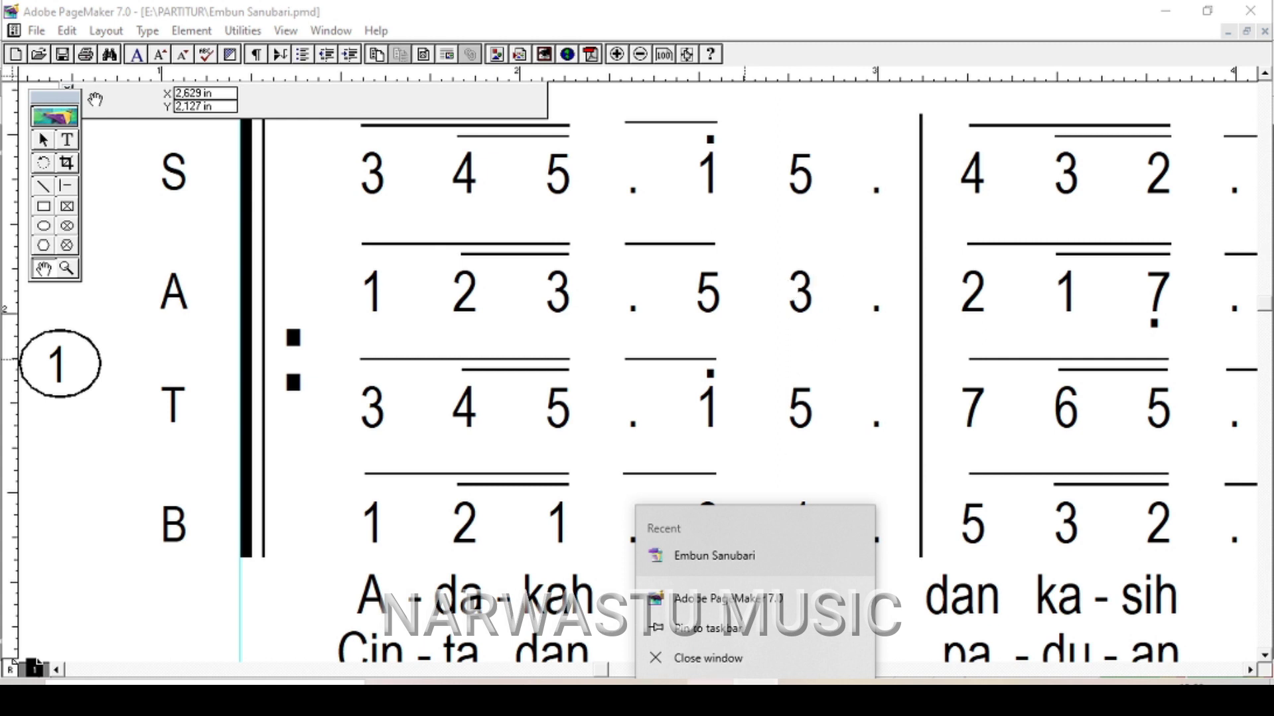
pyautogui.hotkey('alt', 'Tab')
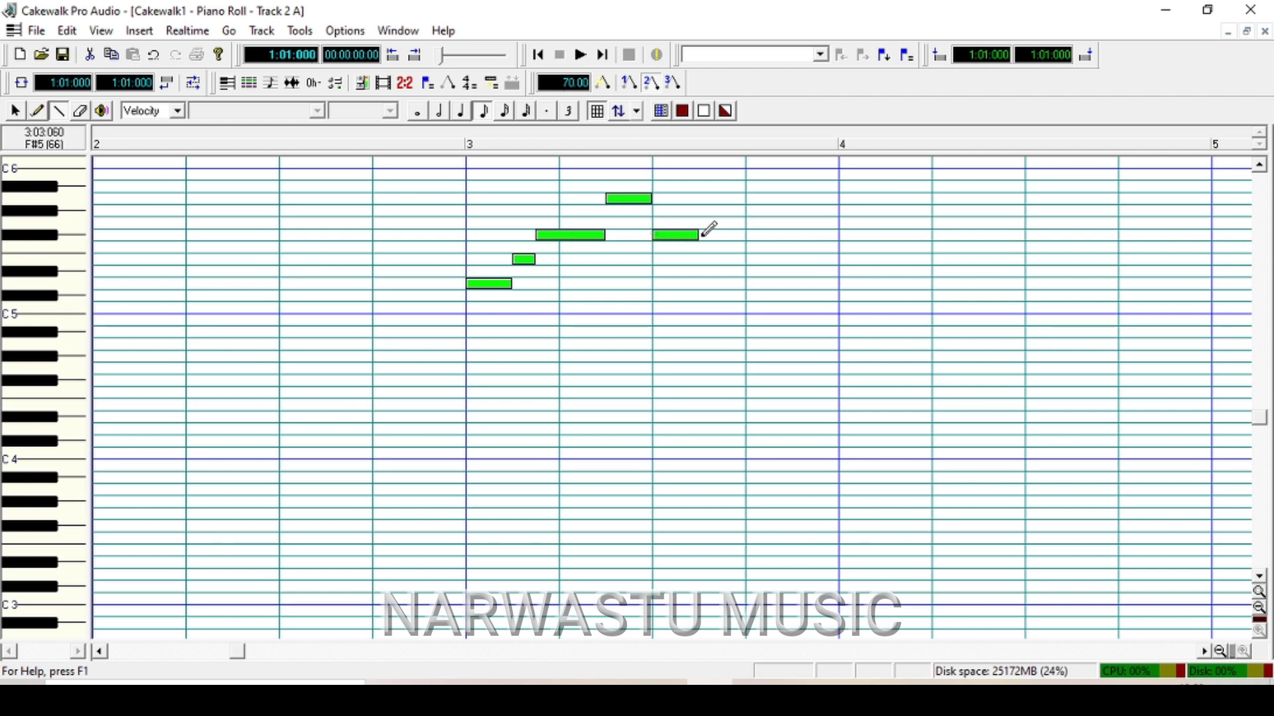
pyautogui.moveTo(696, 239); pyautogui.dragTo(835, 261)
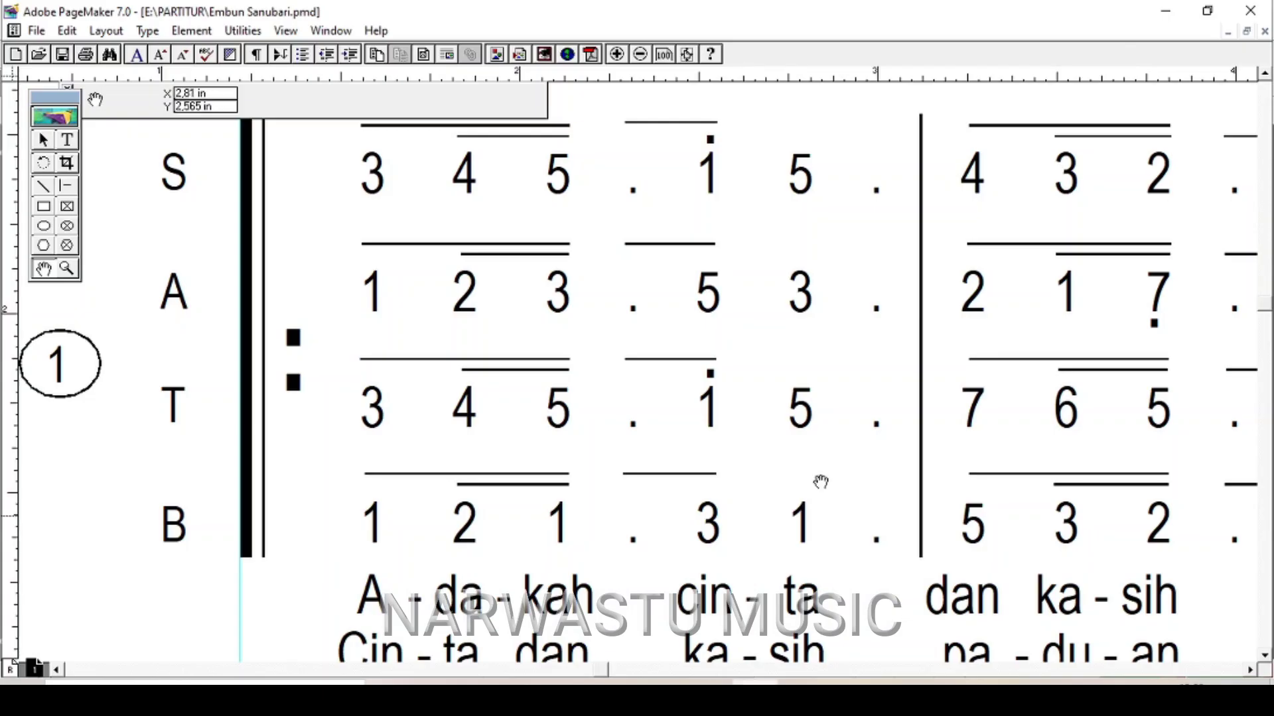
# Step: Read the alto line of the score's second measure in PageMaker and enter an eighth-note E5 on beat 1 of bar 4 in Cakewalk
pyautogui.moveTo(997, 333); pyautogui.dragTo(544, 355)
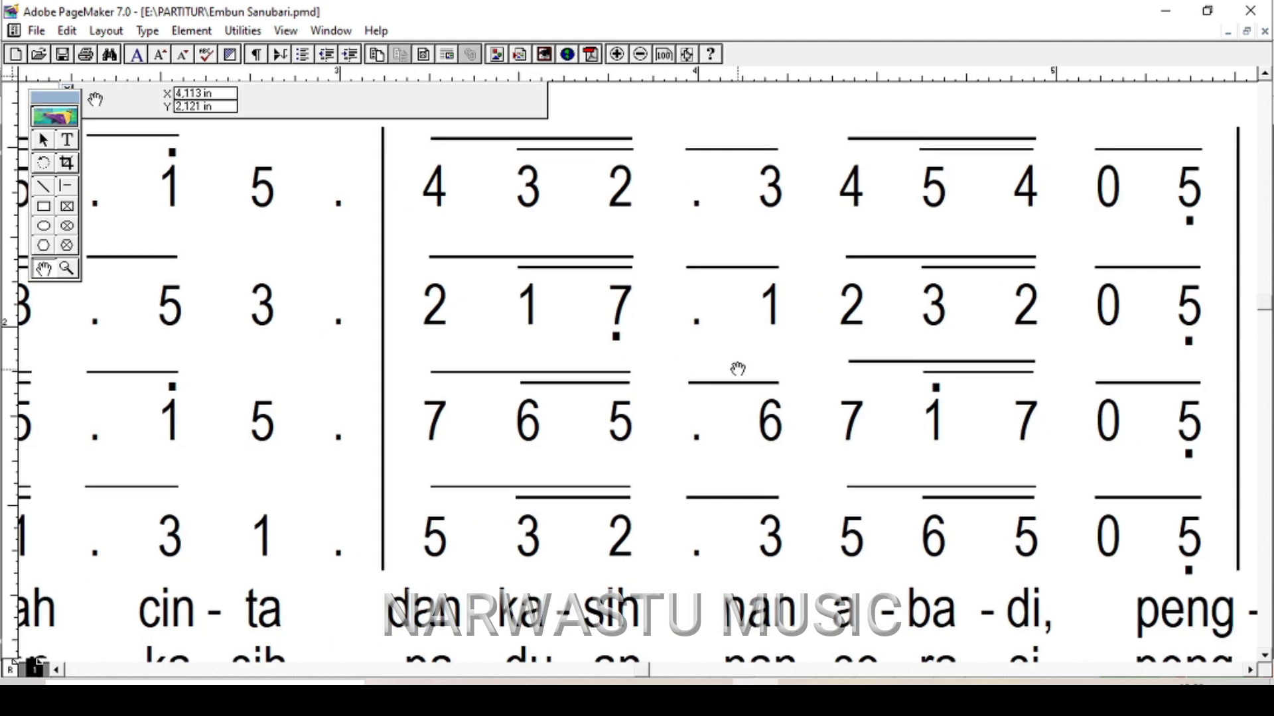
pyautogui.moveTo(736, 370); pyautogui.dragTo(705, 372)
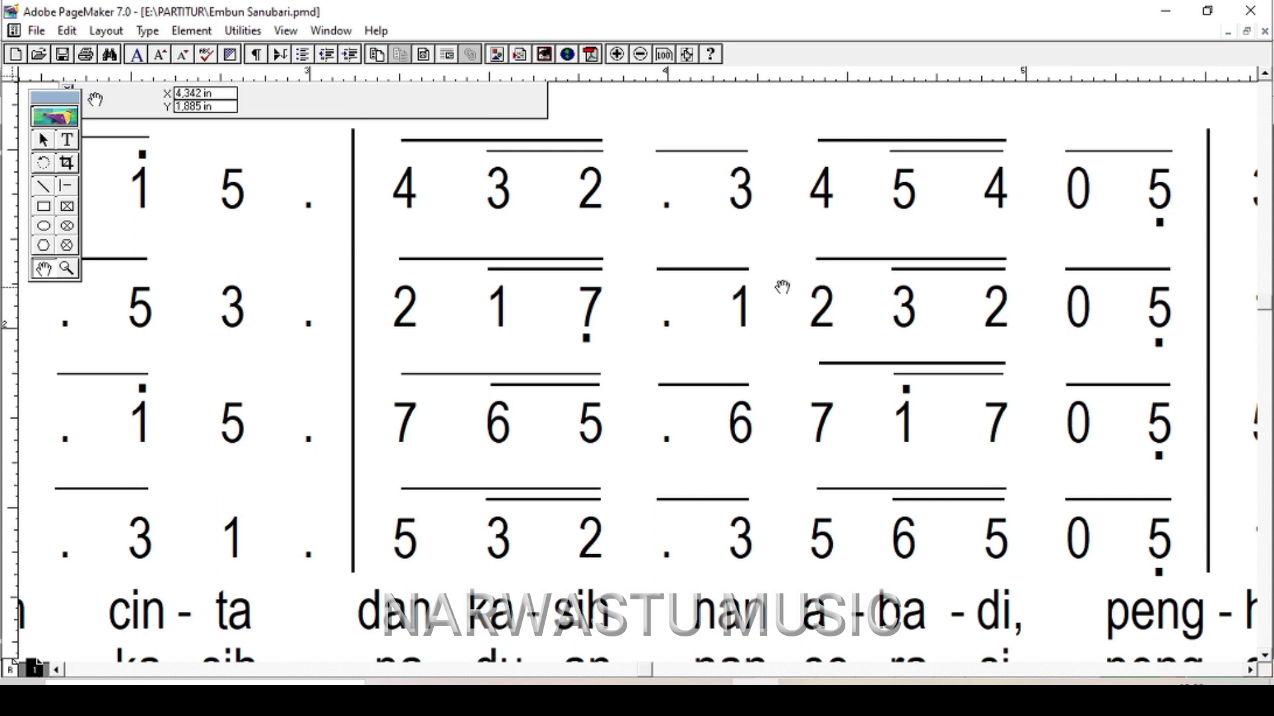
pyautogui.moveTo(663, 296); pyautogui.dragTo(657, 287)
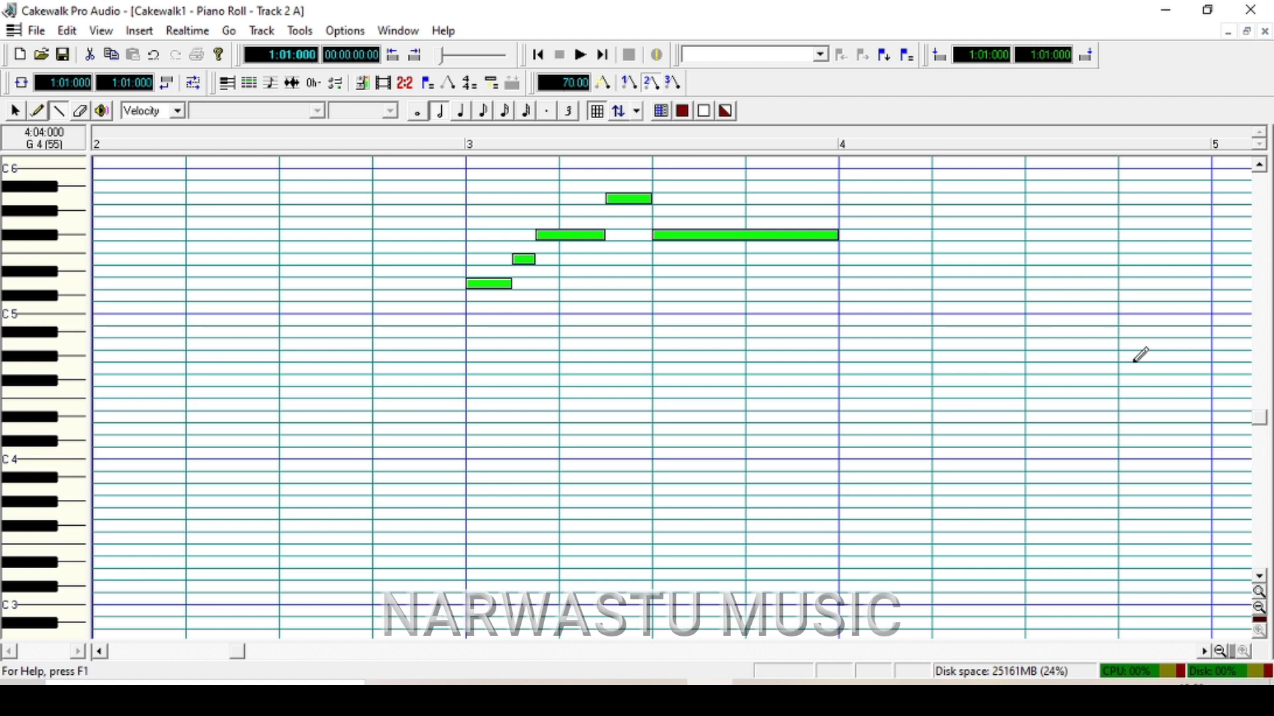
pyautogui.click(1259, 165)
pyautogui.click(1258, 165)
pyautogui.click(1259, 166)
pyautogui.click(1259, 165)
pyautogui.click(1259, 165)
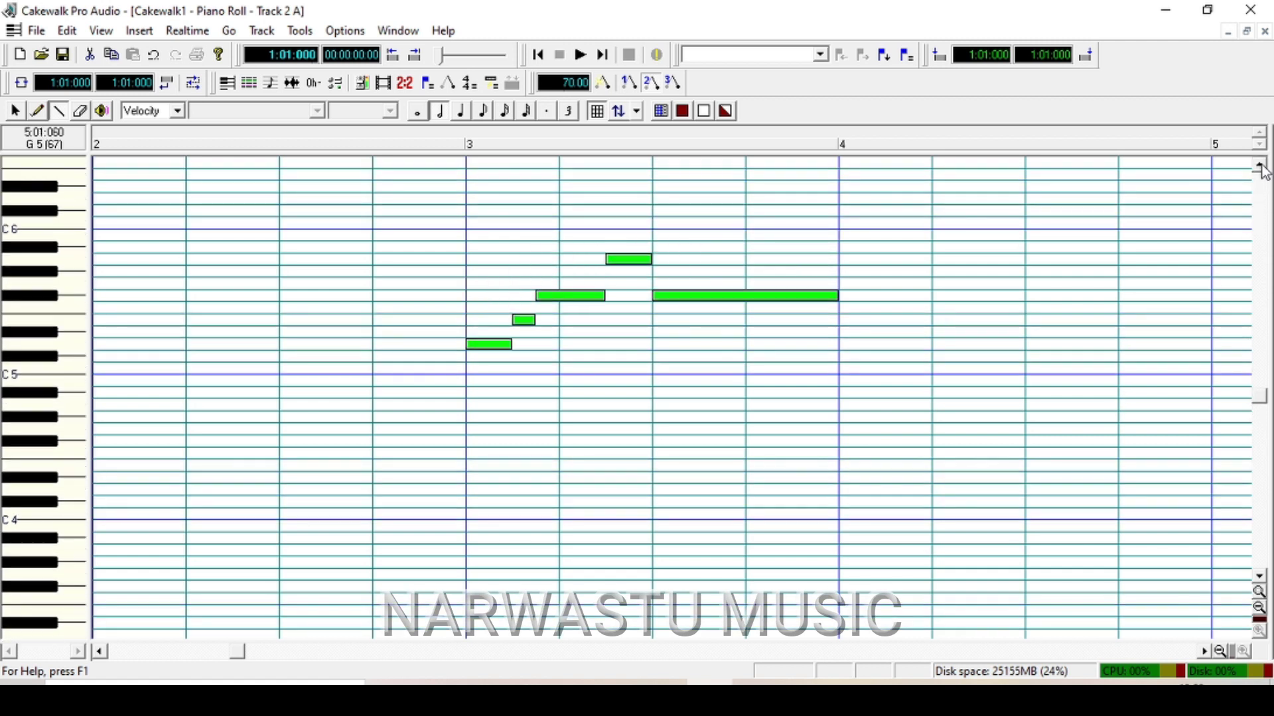
pyautogui.click(1259, 165)
pyautogui.click(1259, 165)
pyautogui.click(1203, 652)
pyautogui.click(1203, 652)
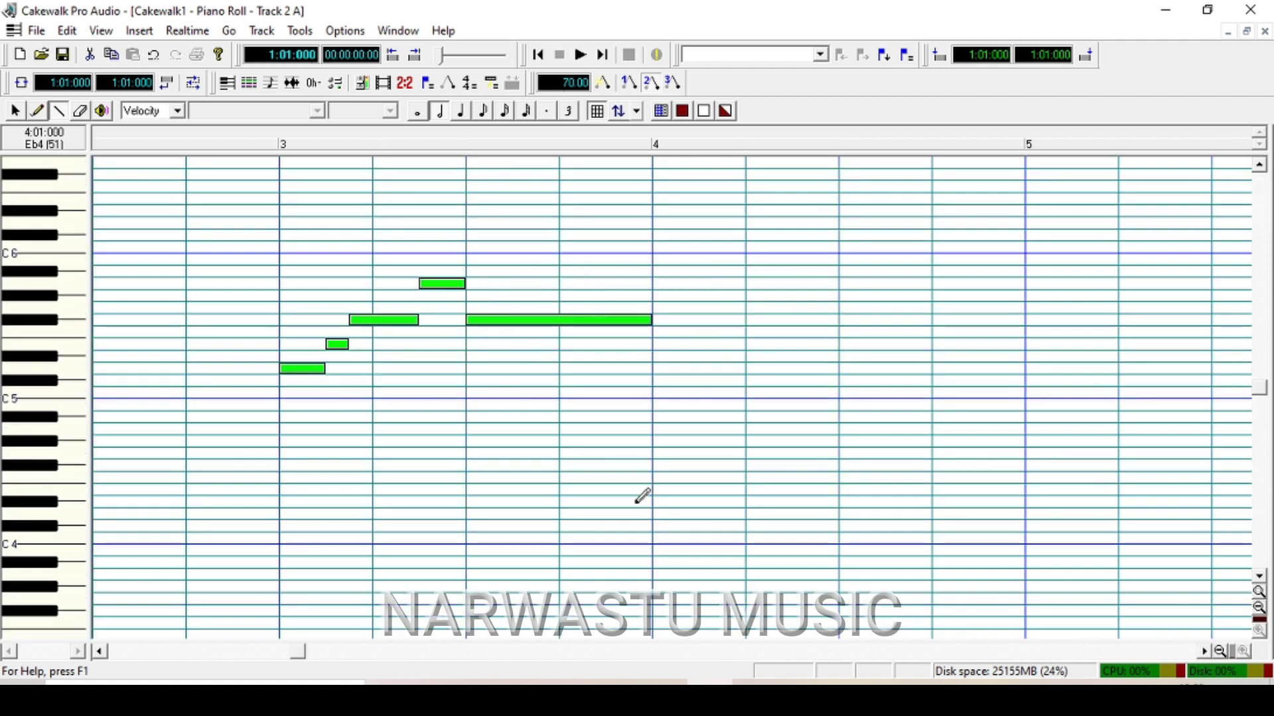
pyautogui.click(302, 369)
pyautogui.click(655, 344)
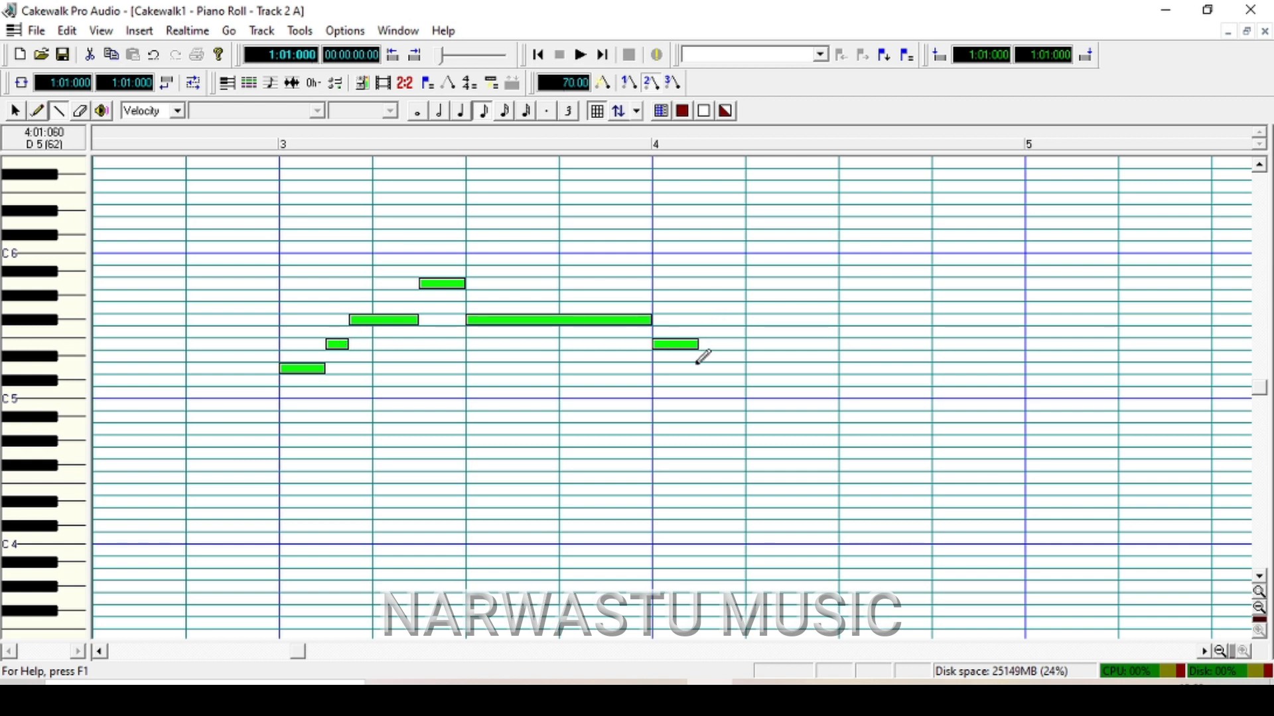
# Step: Enter a sixteenth D5 and a C#5 after bar 4's E5, plus a D5 halfway through beat 2, with the C#5 extended to meet it
pyautogui.click(728, 382)
pyautogui.moveTo(740, 369); pyautogui.dragTo(719, 384)
pyautogui.press('6')
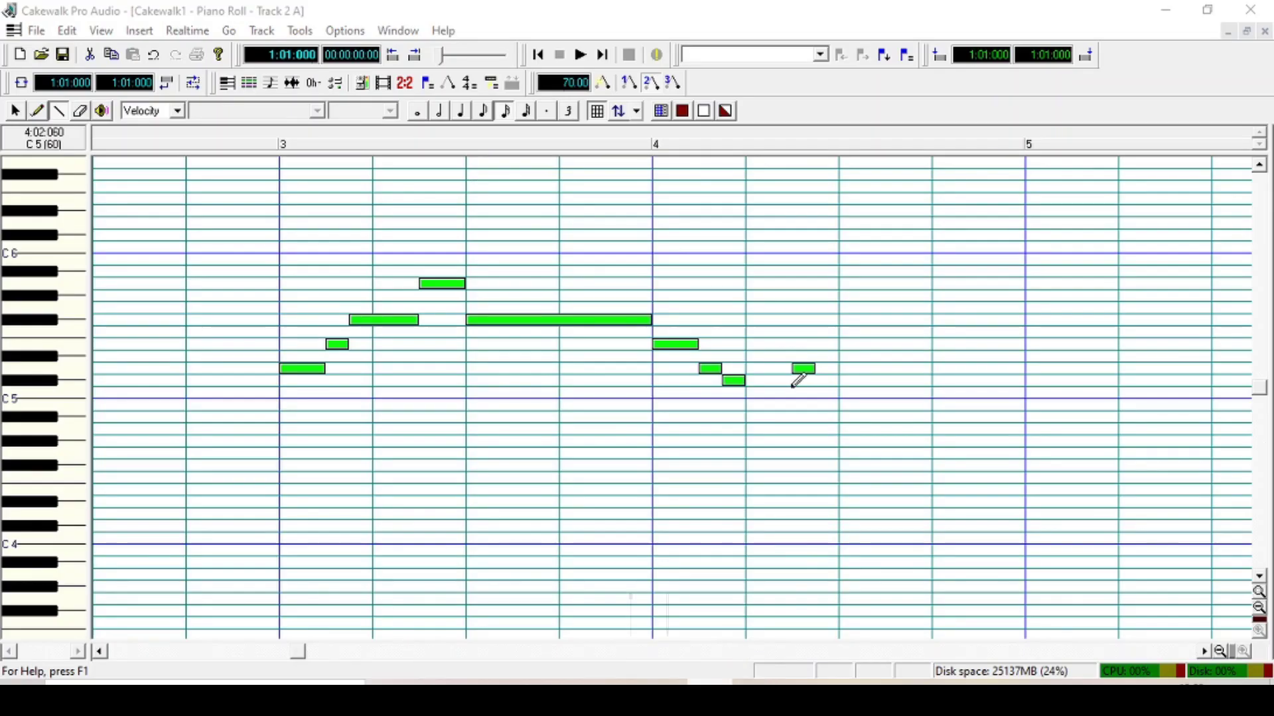
pyautogui.moveTo(744, 380); pyautogui.dragTo(829, 392)
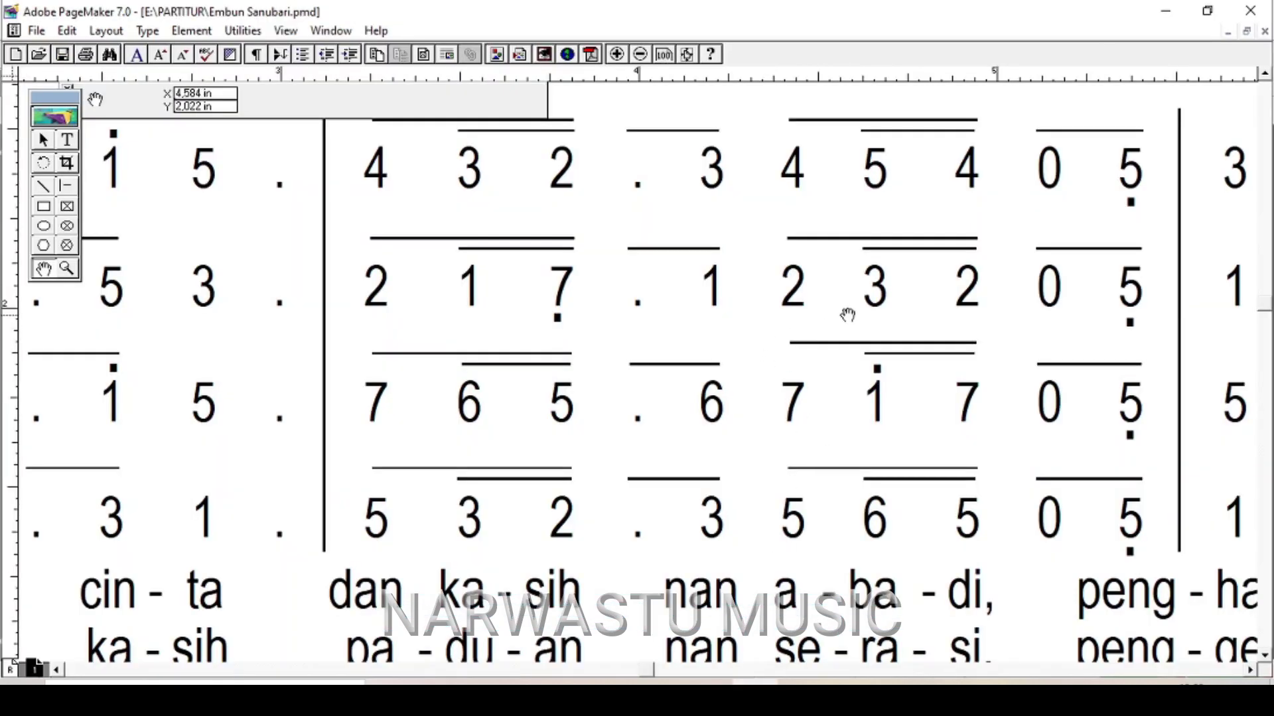
# Step: Check the alto line in PageMaker and fill beat 3 of bar 4 with an eighth E5, a sixteenth F#5 and a sixteenth E5
pyautogui.moveTo(845, 312); pyautogui.dragTo(489, 350)
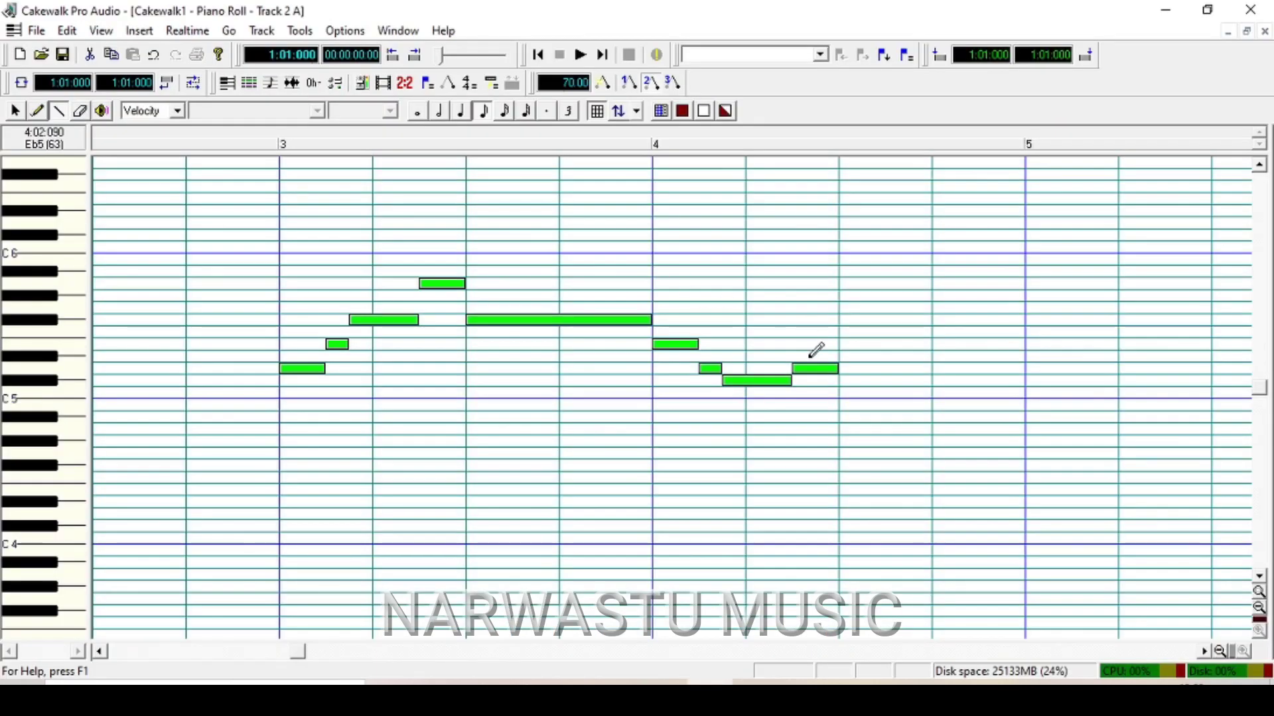
pyautogui.click(840, 343)
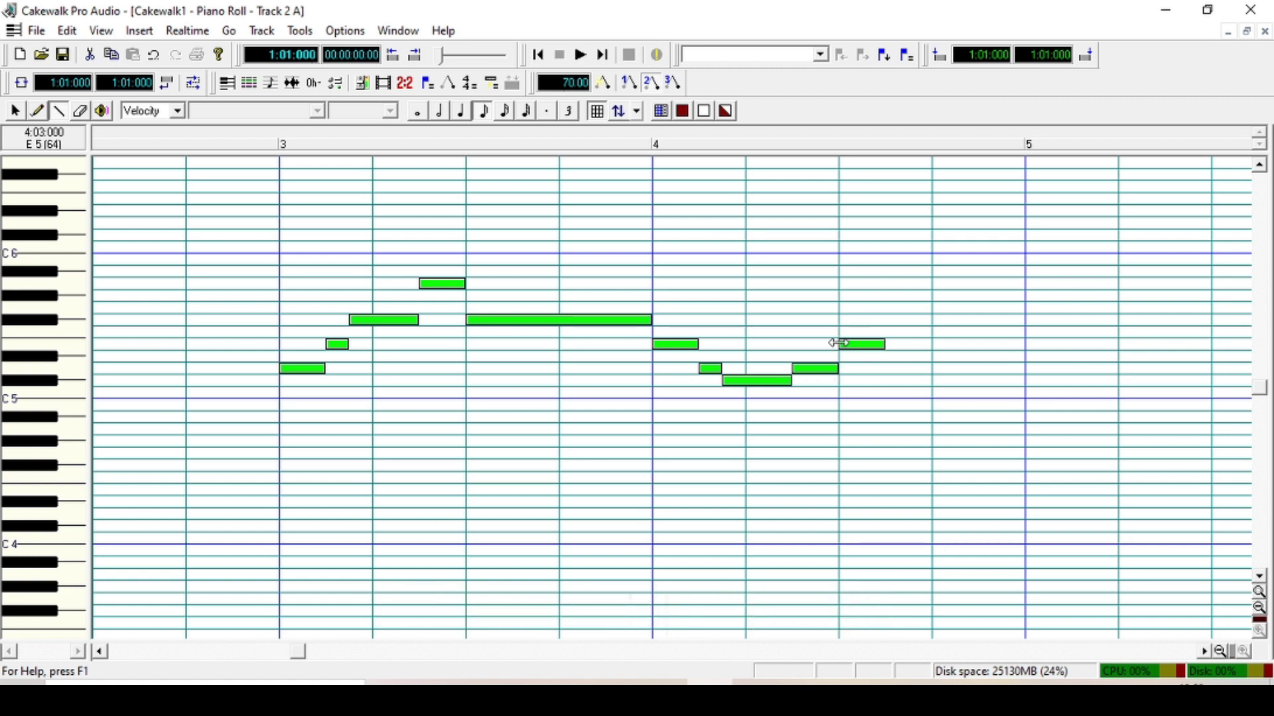
pyautogui.click(888, 319)
pyautogui.click(911, 342)
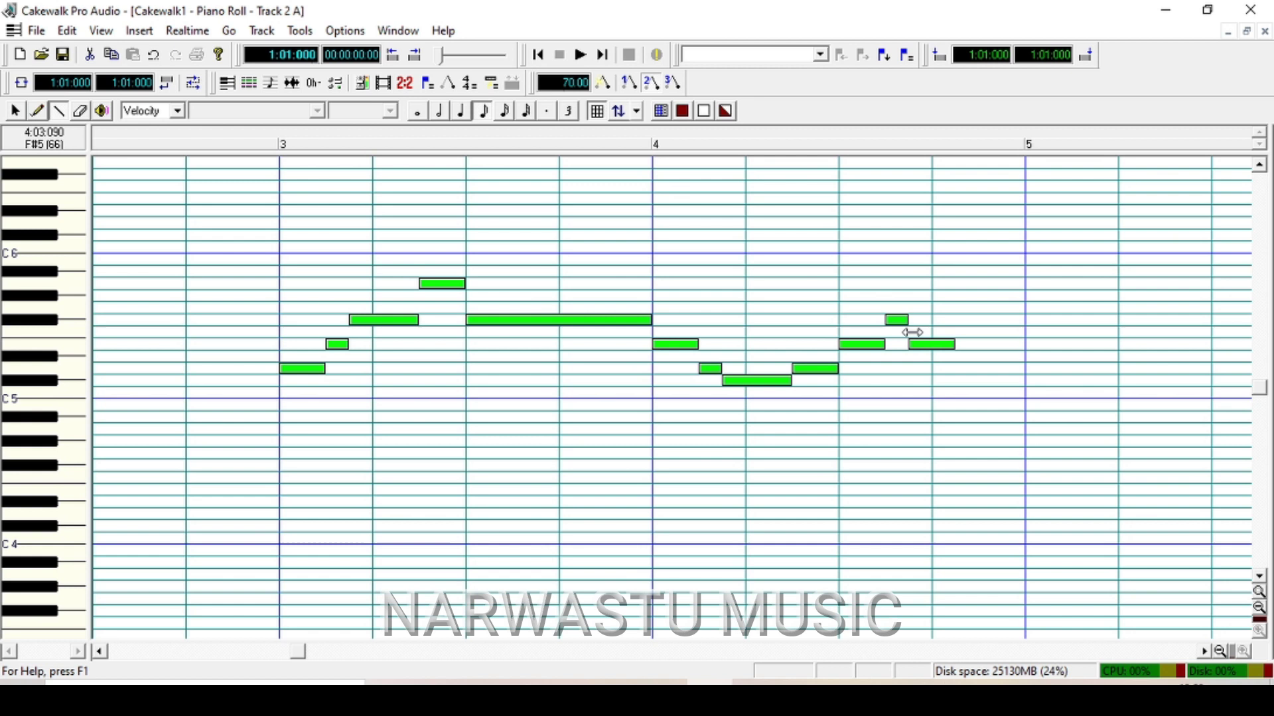
pyautogui.hotkey('alt', 'Tab')
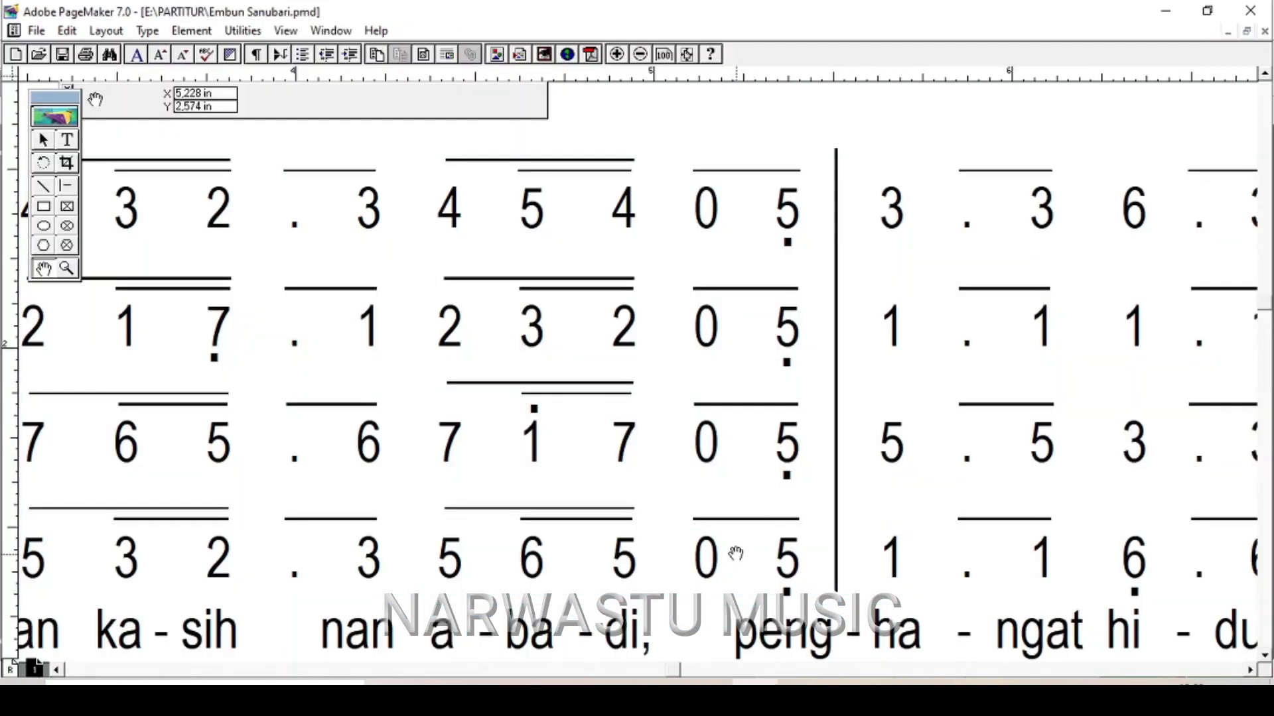
pyautogui.hotkey('alt', 'Tab')
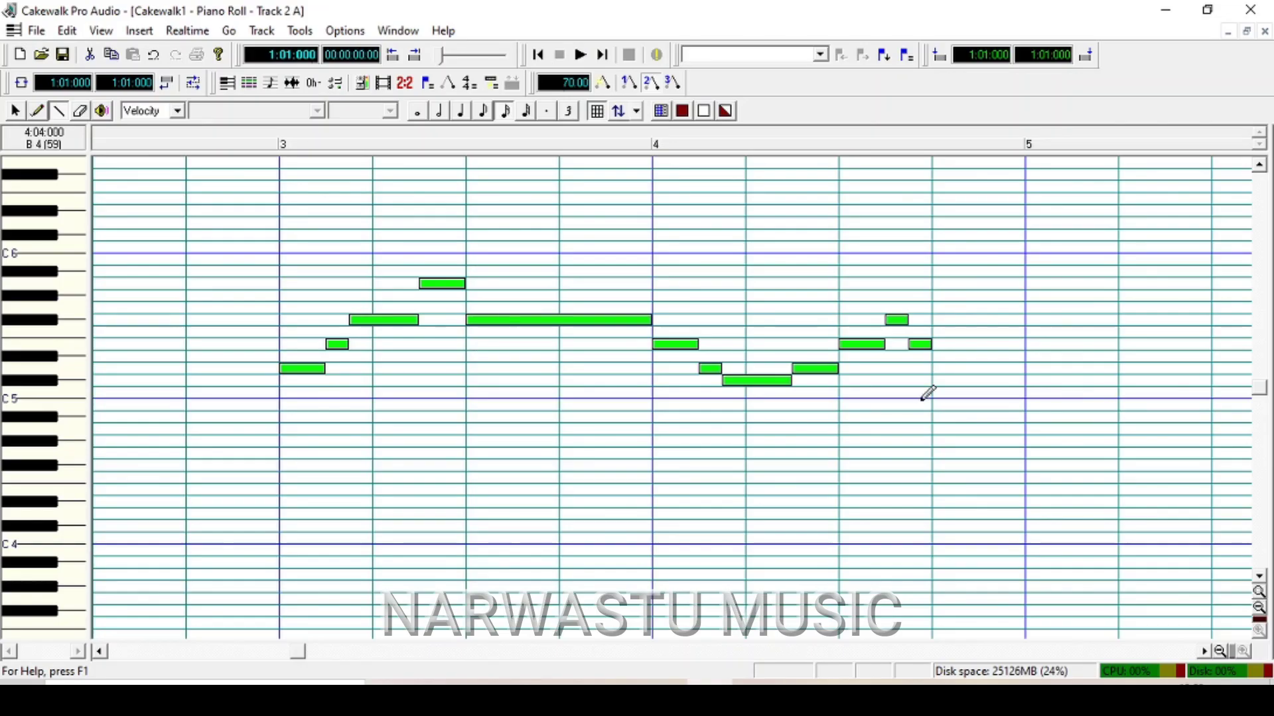
# Step: Enter an A4 on the second half of beat 4 in bar 4 and lengthen it to an eighth ending at the barline
pyautogui.click(1205, 652)
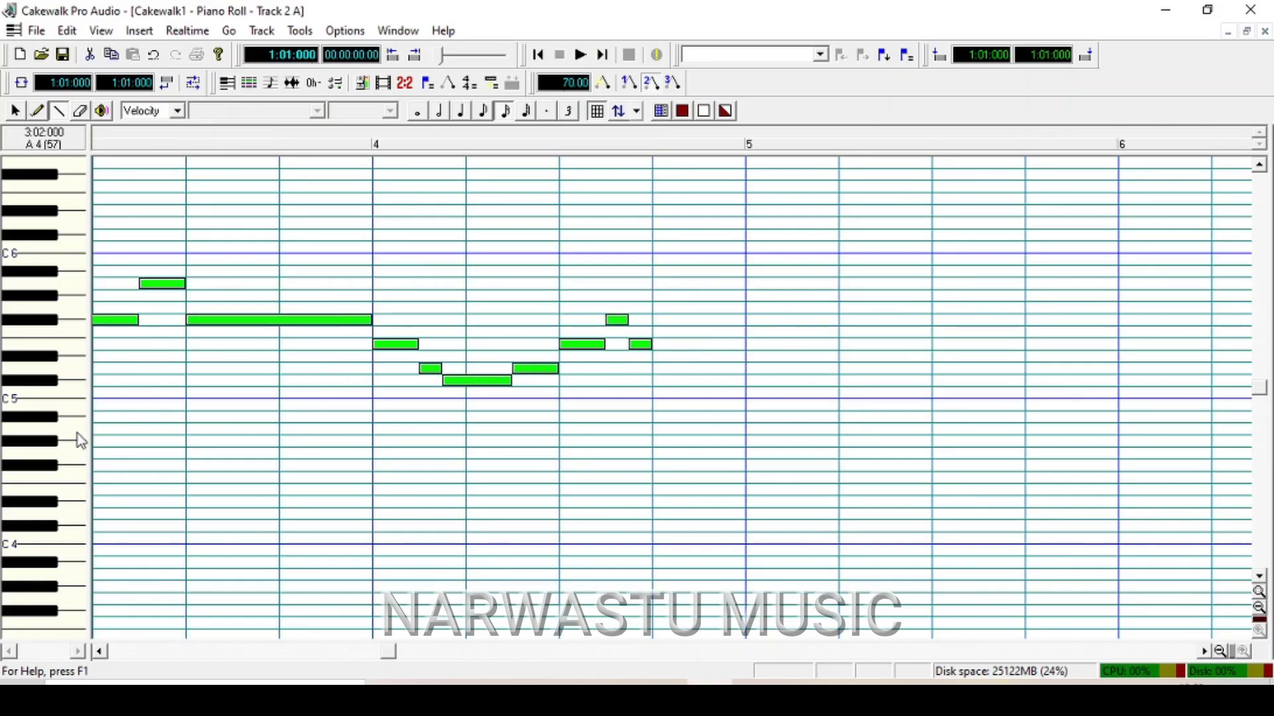
pyautogui.click(701, 429)
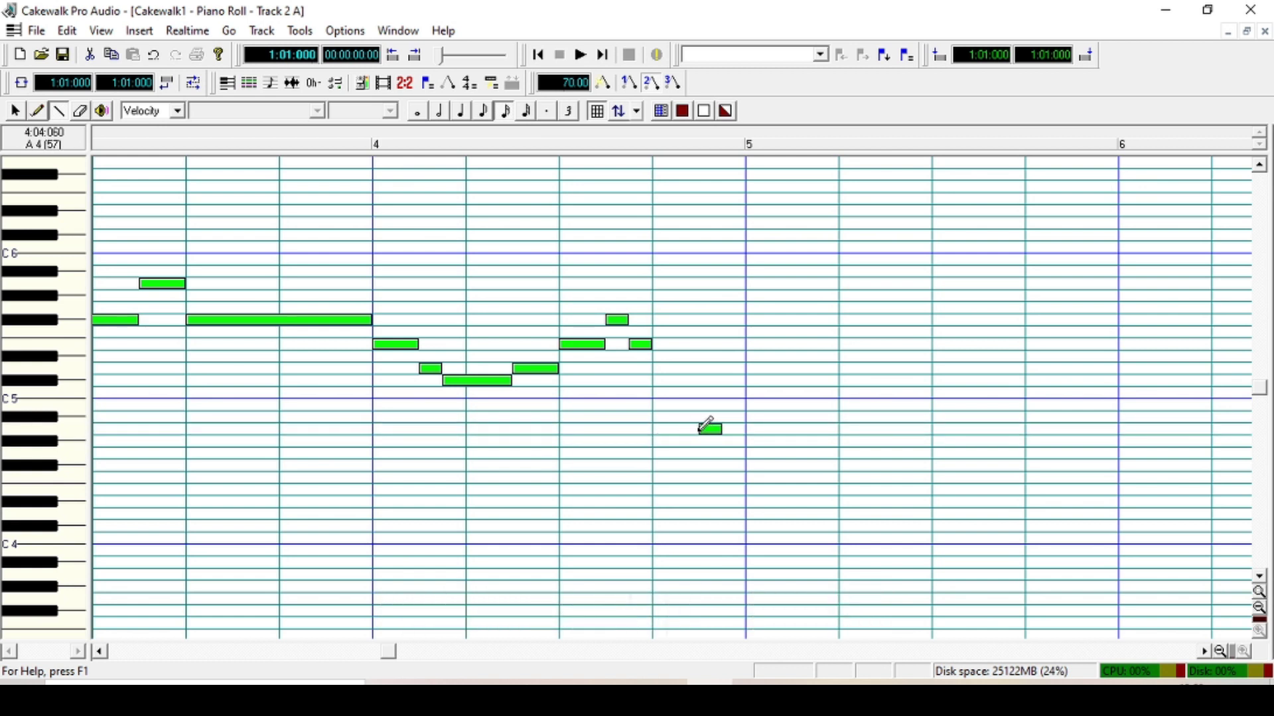
pyautogui.moveTo(721, 429); pyautogui.dragTo(733, 445)
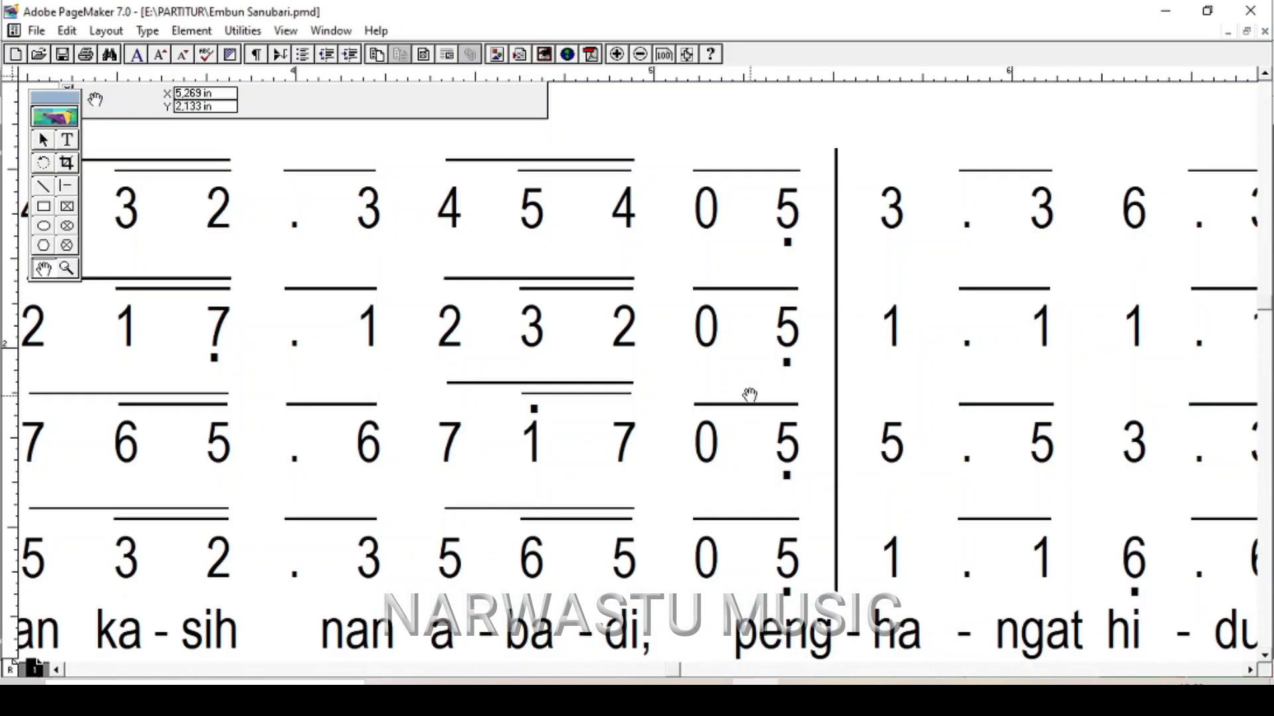
# Step: Read the score's third measure in PageMaker and enter a dotted-quarter D5 followed by an eighth D5 on beats 1 and 2 of bar 5
pyautogui.moveTo(805, 398); pyautogui.dragTo(585, 370)
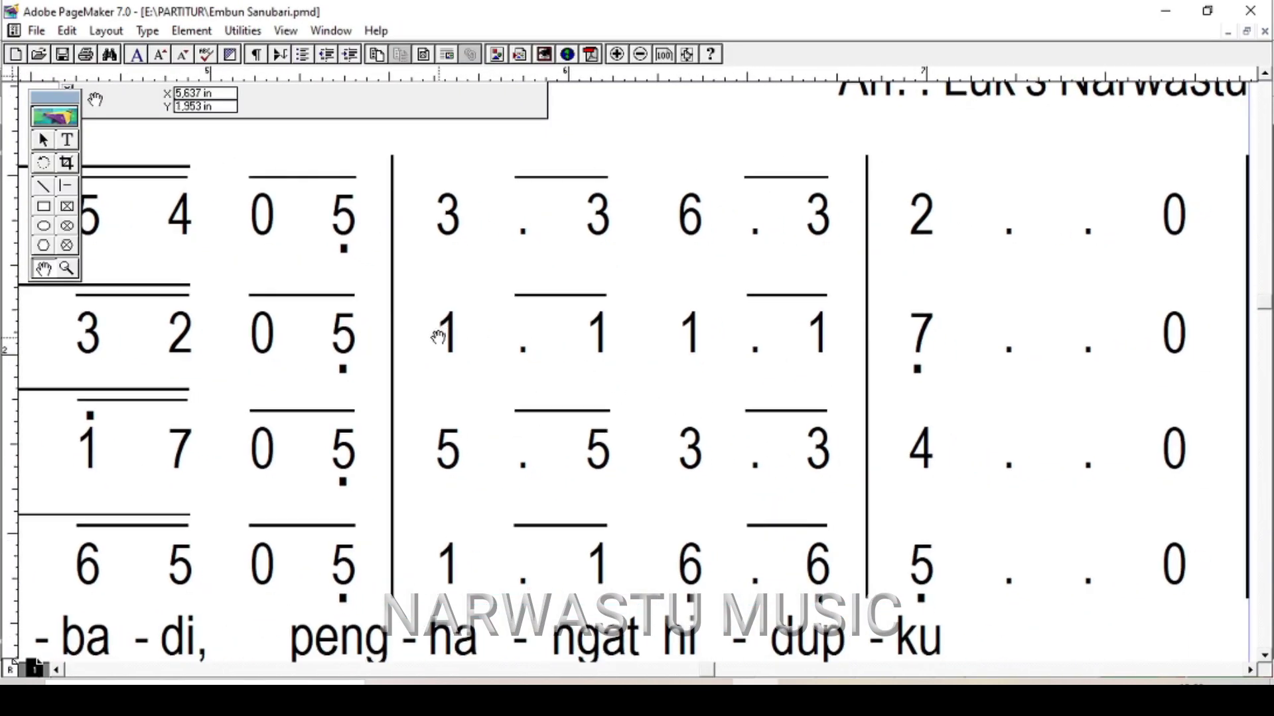
pyautogui.moveTo(475, 355)
pyautogui.mouseDown()
pyautogui.moveTo(878, 344)
pyautogui.moveTo(597, 349)
pyautogui.moveTo(749, 358)
pyautogui.moveTo(458, 384)
pyautogui.moveTo(497, 365)
pyautogui.moveTo(608, 355)
pyautogui.moveTo(520, 327)
pyautogui.mouseUp()
pyautogui.moveTo(626, 322); pyautogui.dragTo(624, 304)
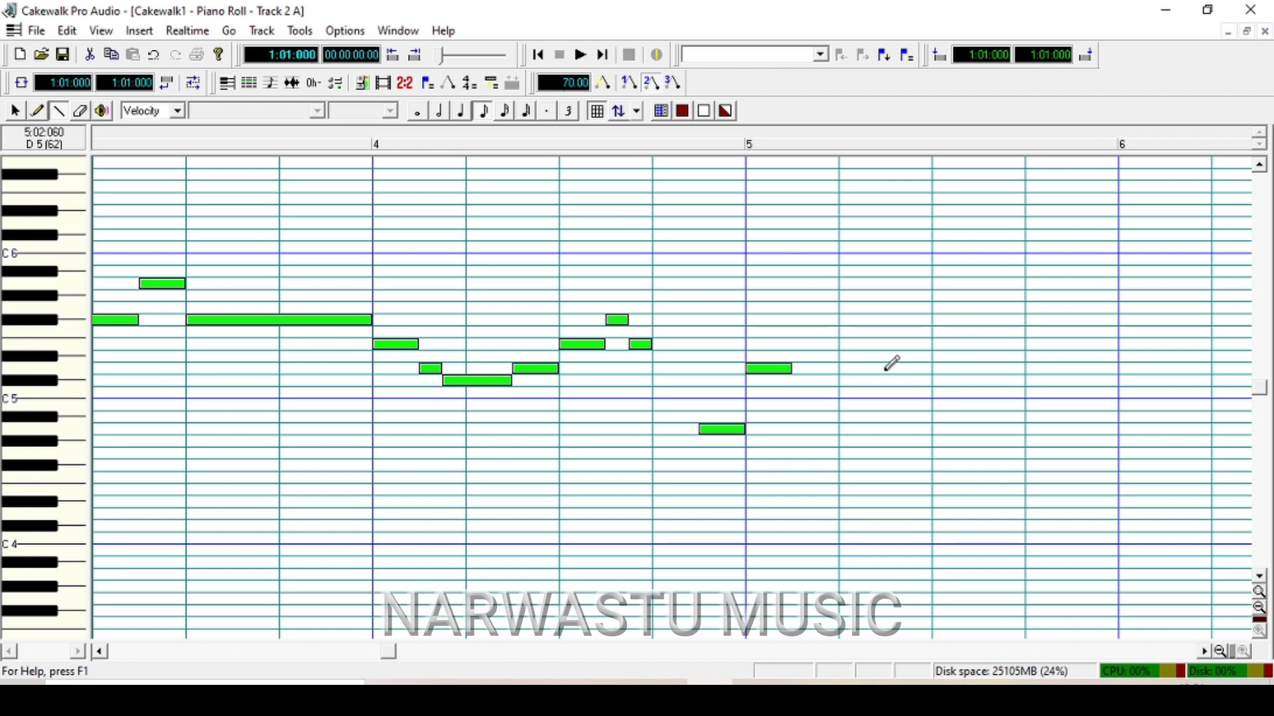
pyautogui.moveTo(882, 366); pyautogui.dragTo(890, 366)
pyautogui.moveTo(790, 373); pyautogui.dragTo(878, 398)
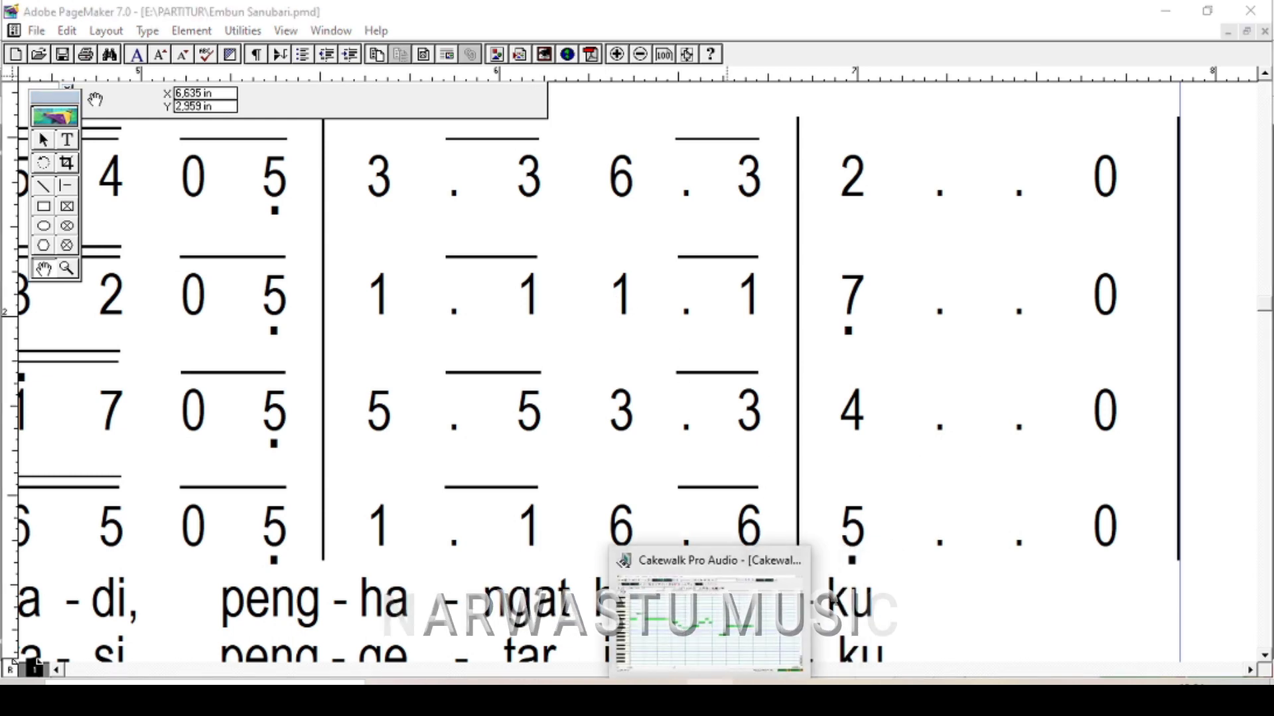
# Step: Recheck the alto line in the PageMaker score and enter a dotted-quarter D5 on beat 3 of bar 5
pyautogui.click(739, 700)
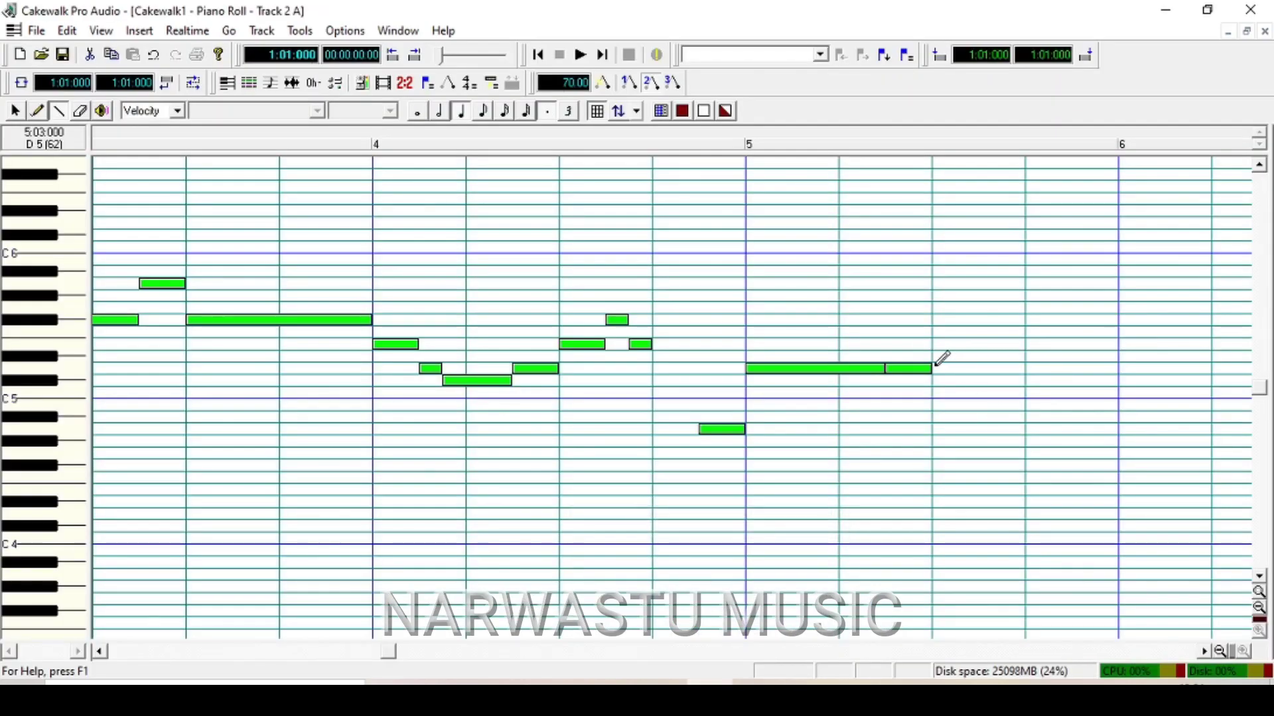
pyautogui.click(770, 700)
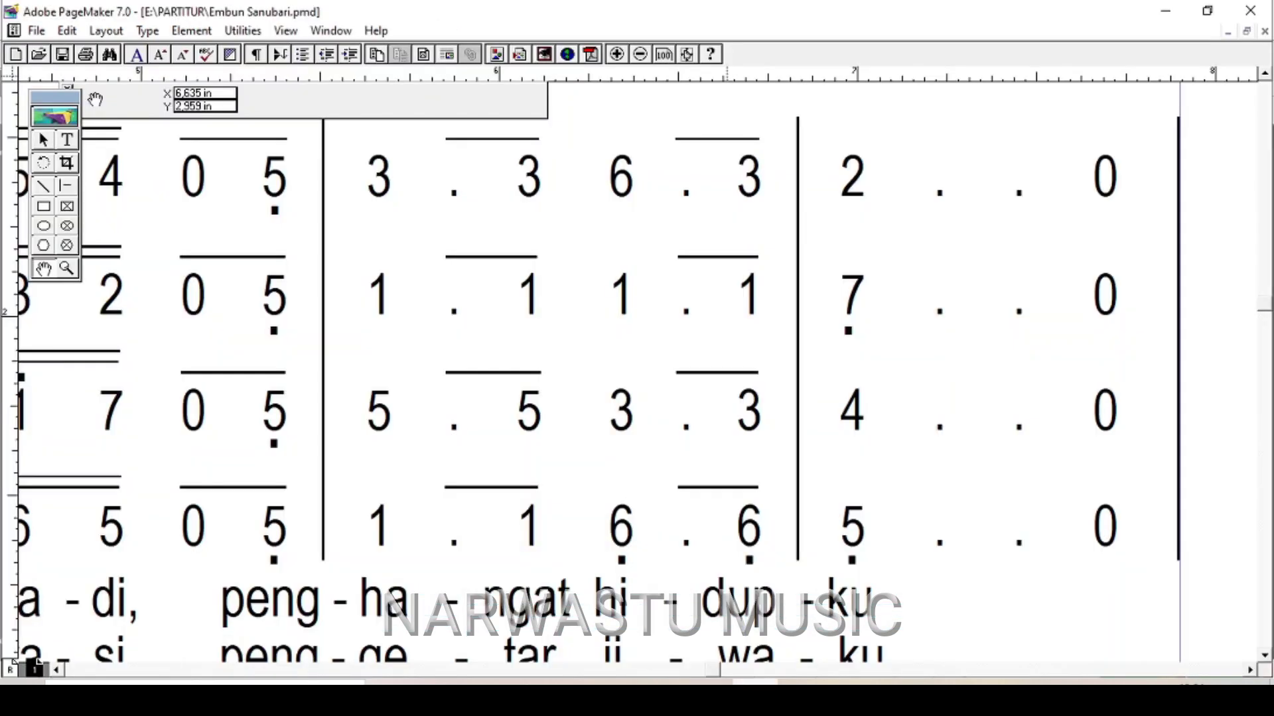
pyautogui.click(739, 700)
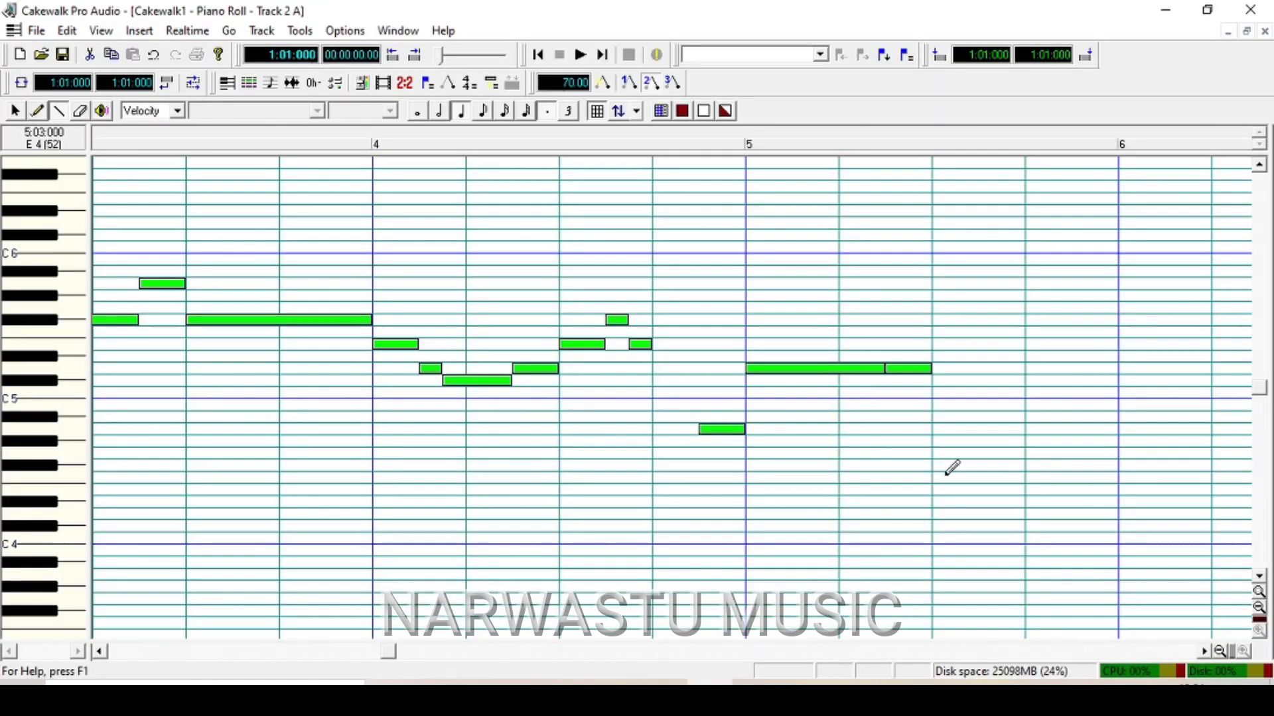
pyautogui.click(934, 369)
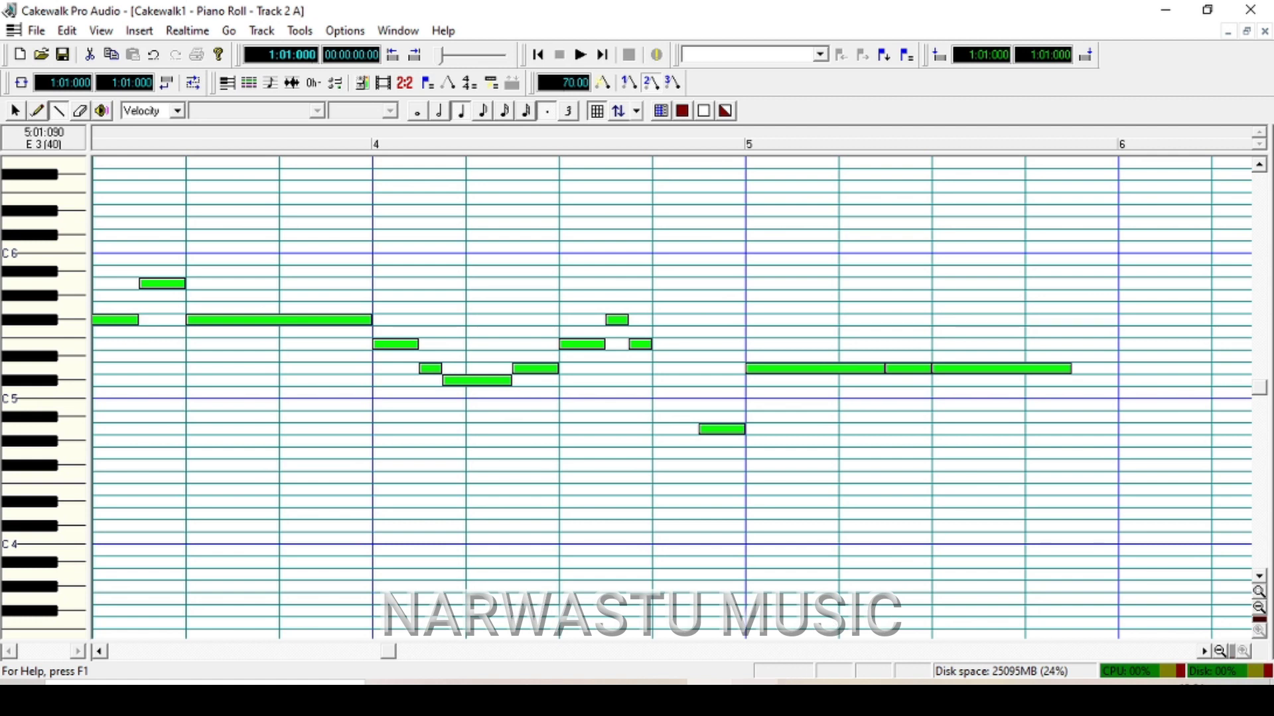
pyautogui.click(770, 700)
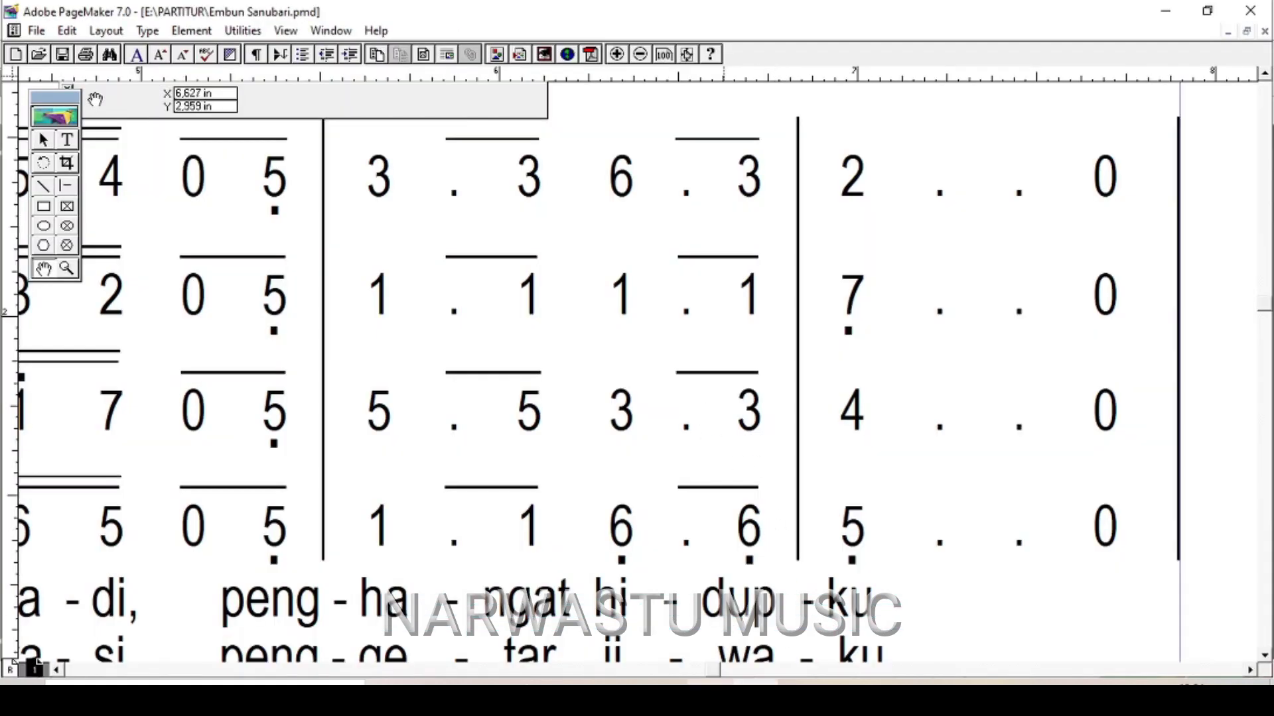
pyautogui.click(729, 617)
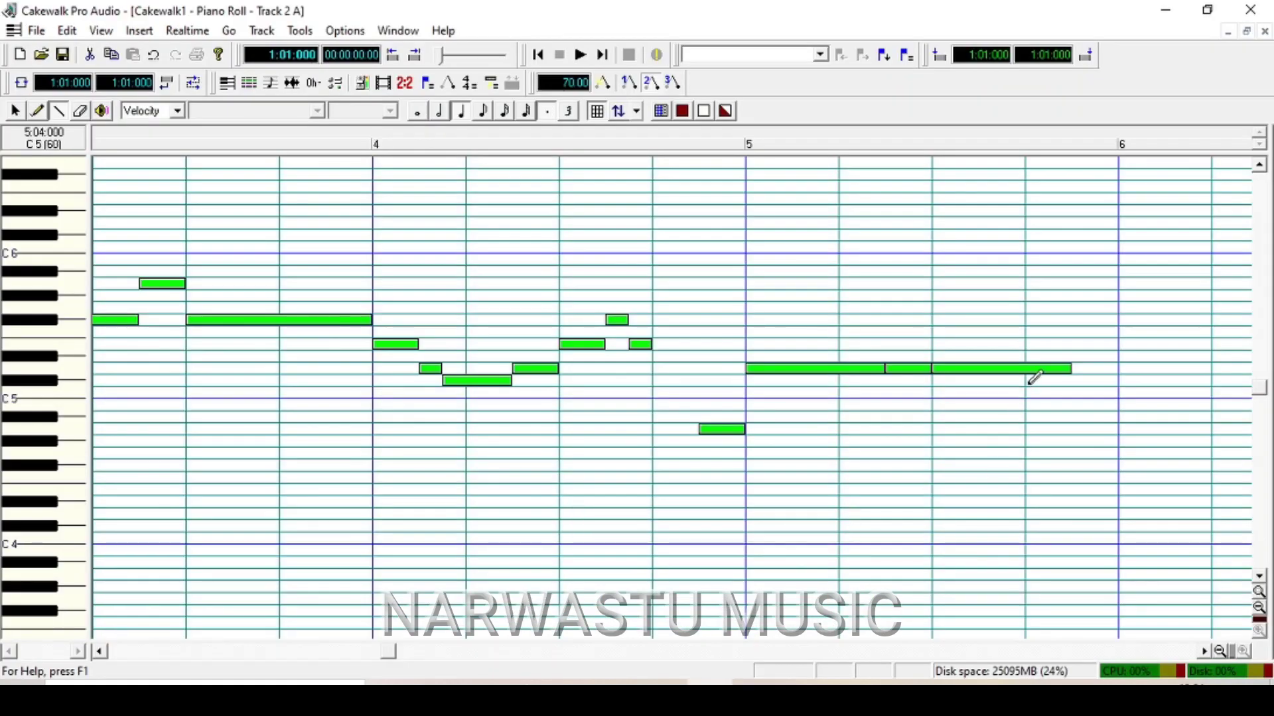
# Step: Enter a D5 on the second half of beat 4 in bar 5, shortened to an eighth, directly following the dotted-quarter D5
pyautogui.moveTo(1047, 373)
pyautogui.mouseDown()
pyautogui.moveTo(981, 385)
pyautogui.moveTo(1045, 387)
pyautogui.mouseUp()
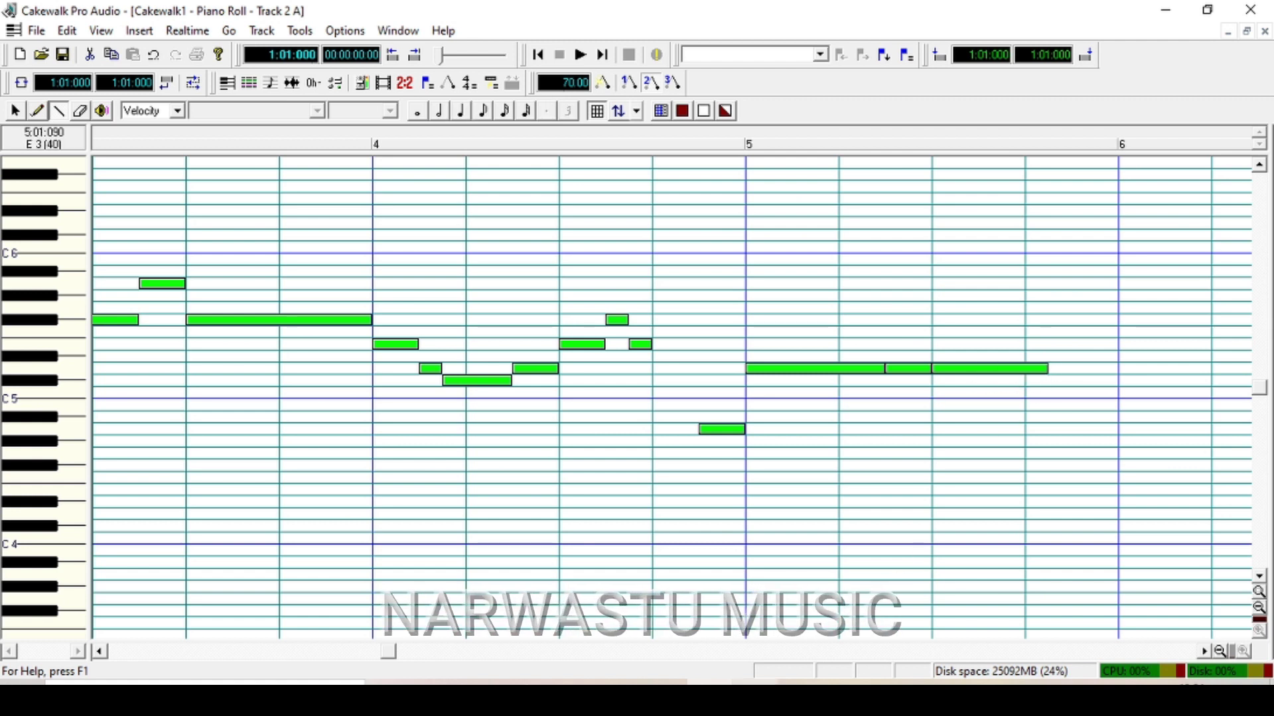
pyautogui.hotkey('alt', 'Tab')
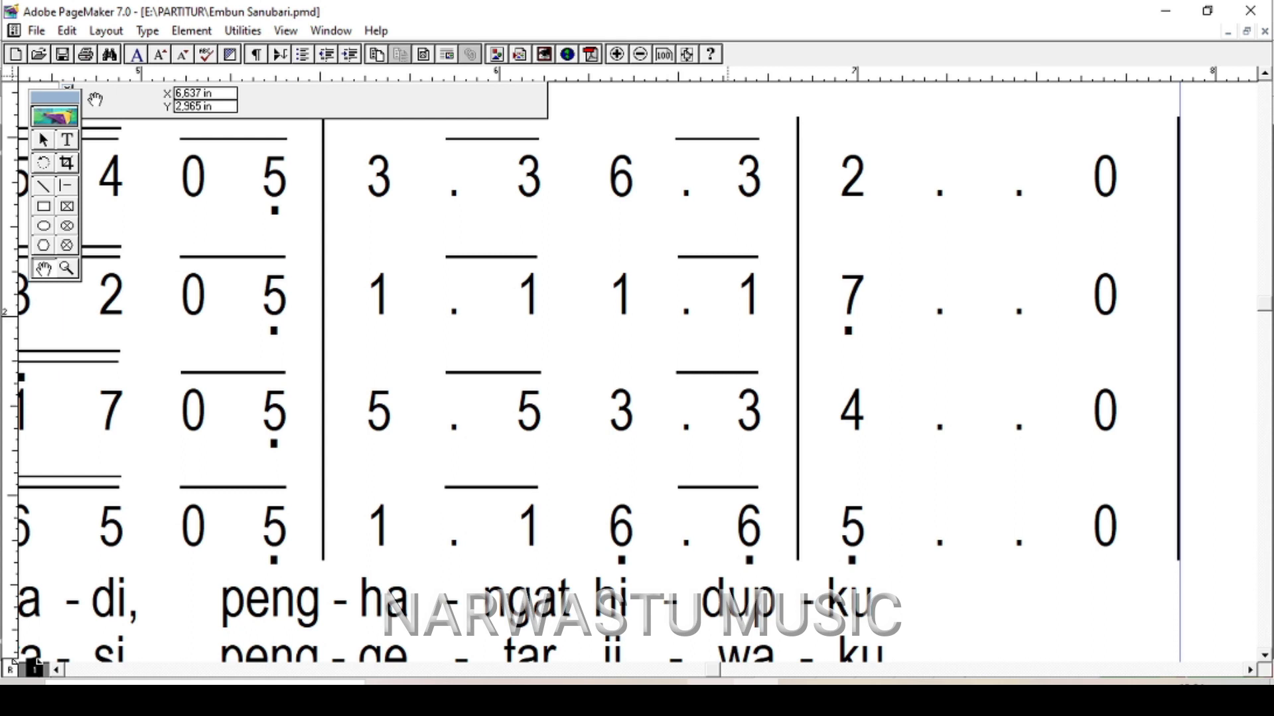
pyautogui.hotkey('alt', 'Tab')
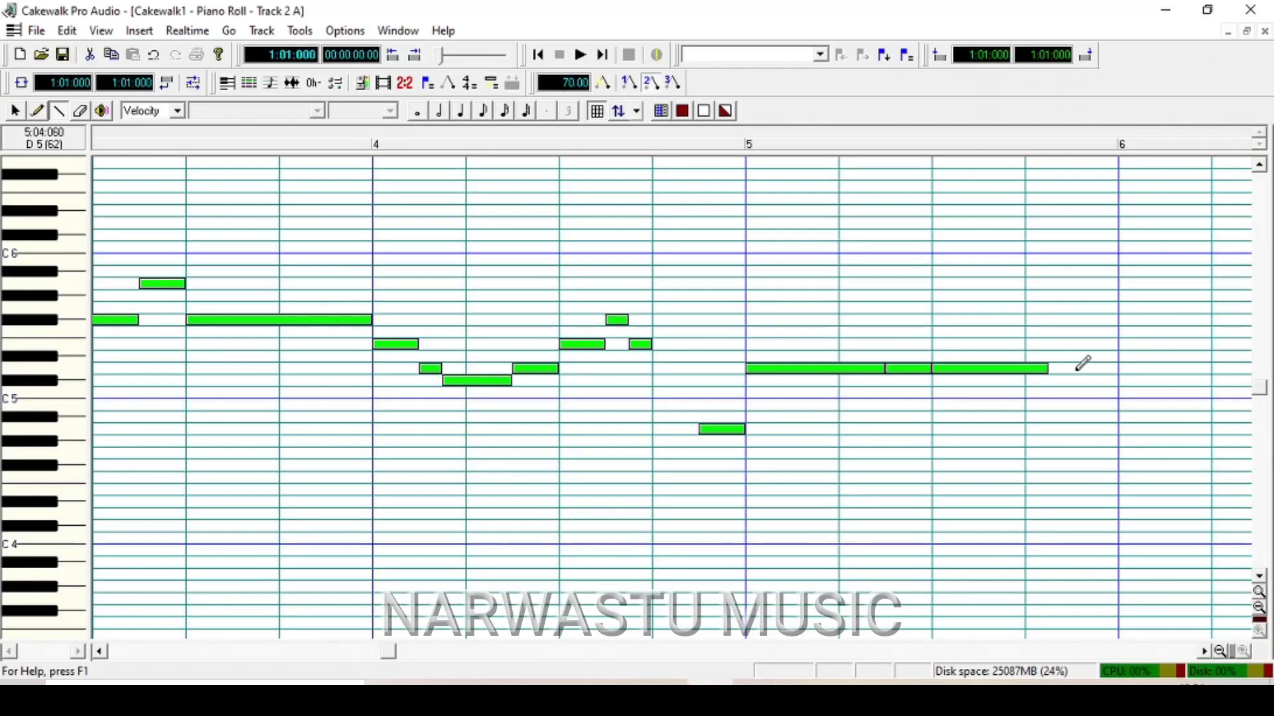
pyautogui.click(1075, 368)
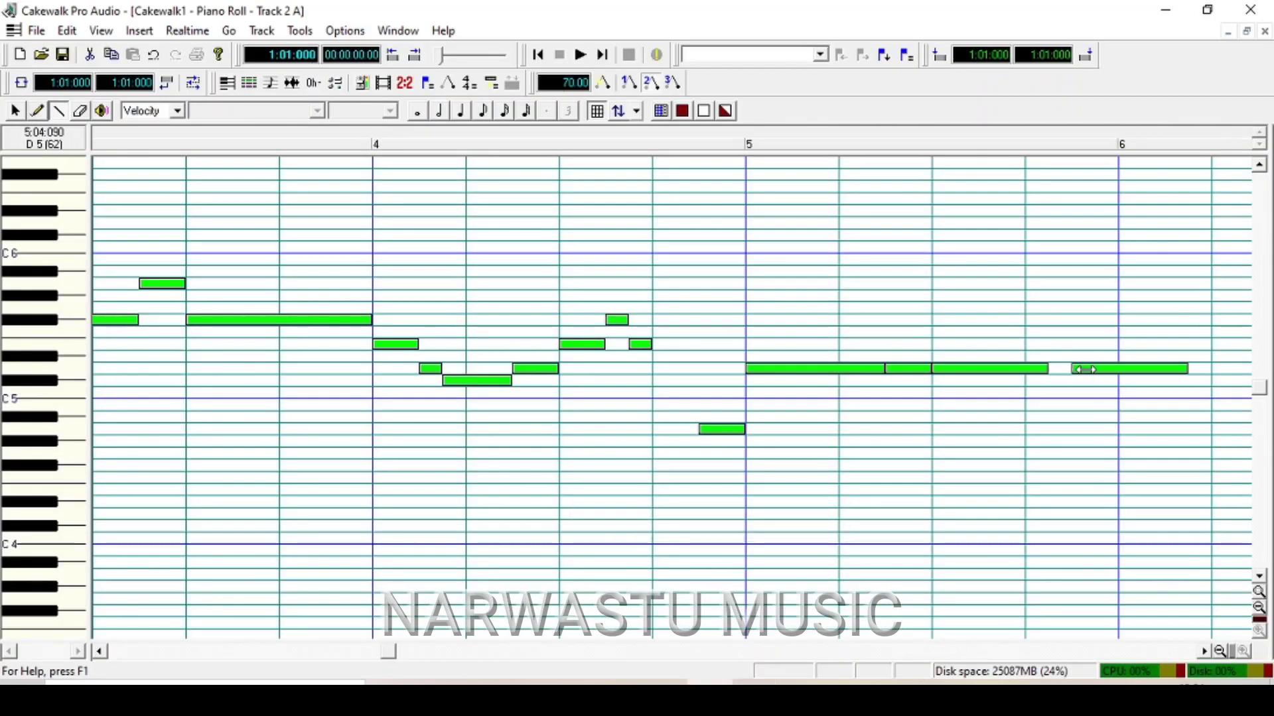
pyautogui.moveTo(1162, 370); pyautogui.dragTo(1118, 370)
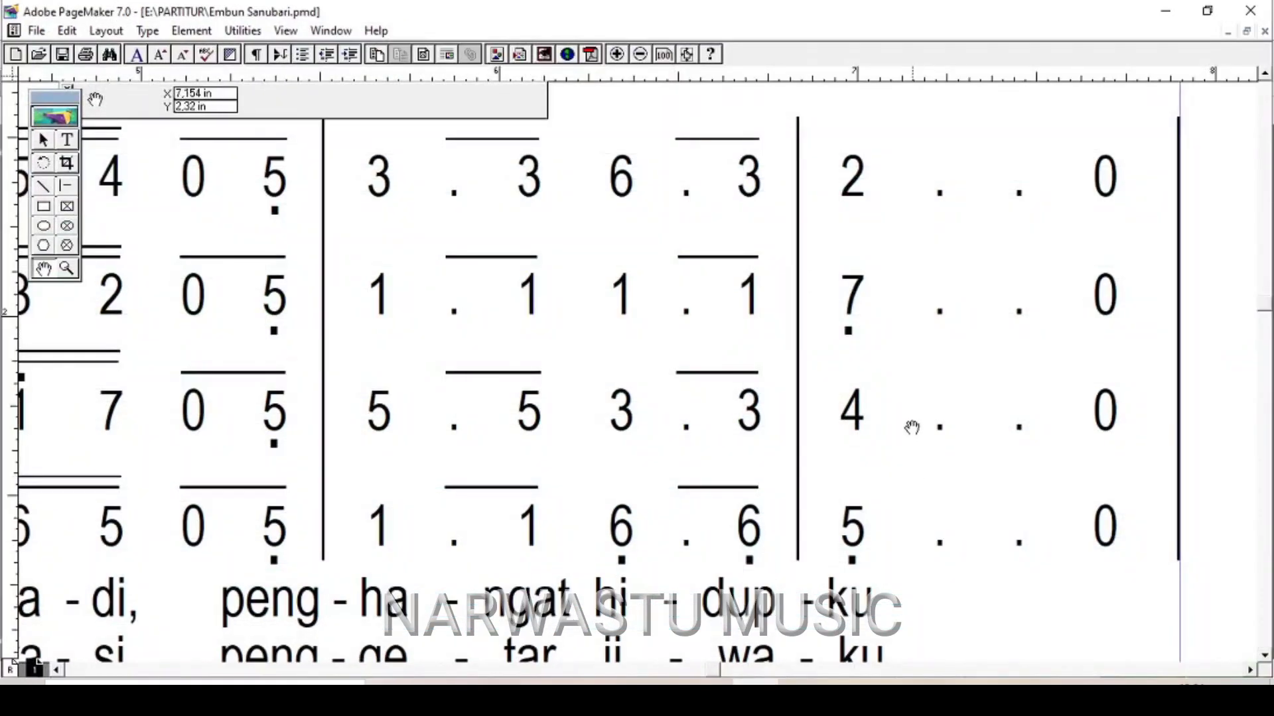
# Step: Check the phrase's final measure in PageMaker and enter a C#5 on beat 1 of bar 6, lasting three beats
pyautogui.moveTo(910, 427); pyautogui.dragTo(753, 430)
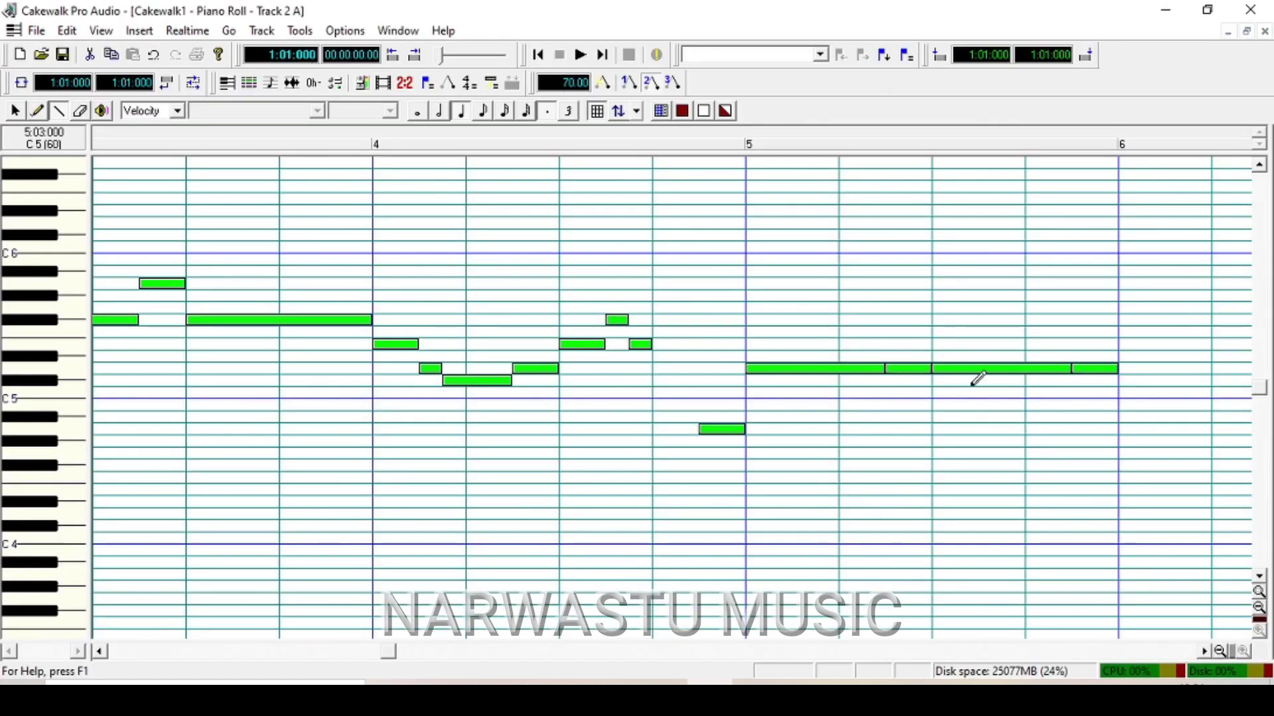
pyautogui.click(1202, 653)
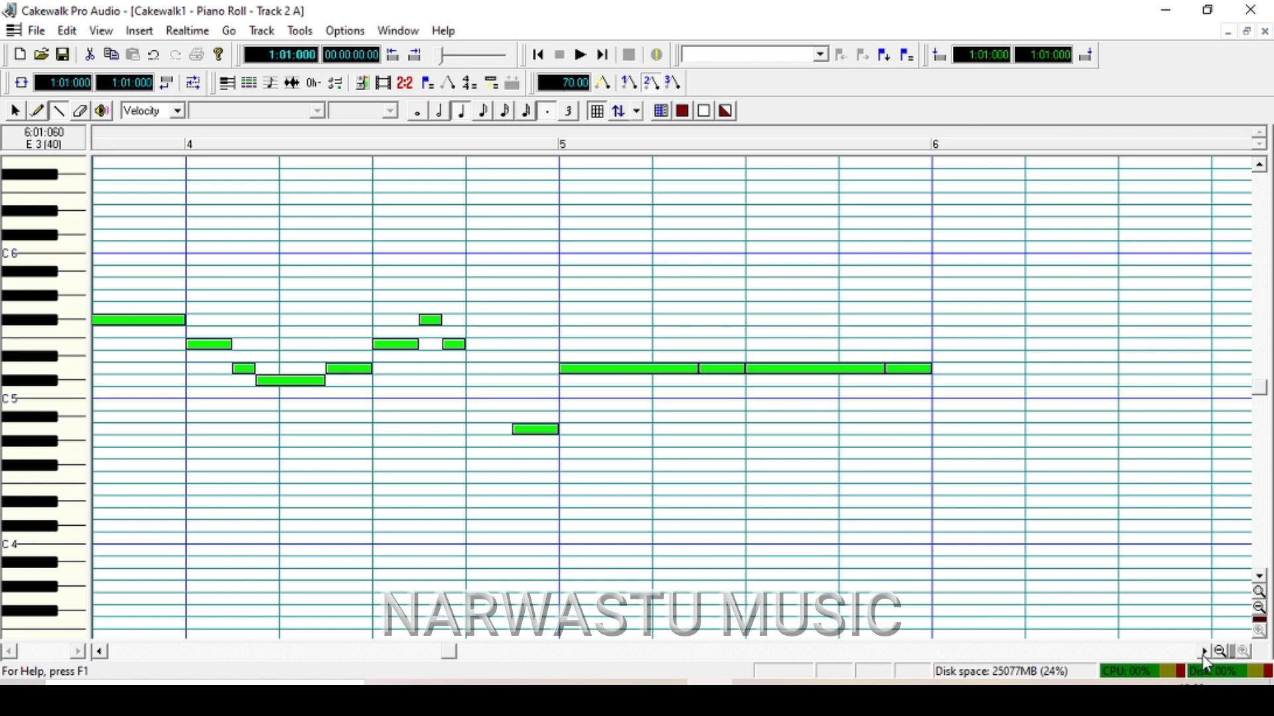
pyautogui.click(746, 379)
pyautogui.moveTo(899, 387); pyautogui.dragTo(1018, 404)
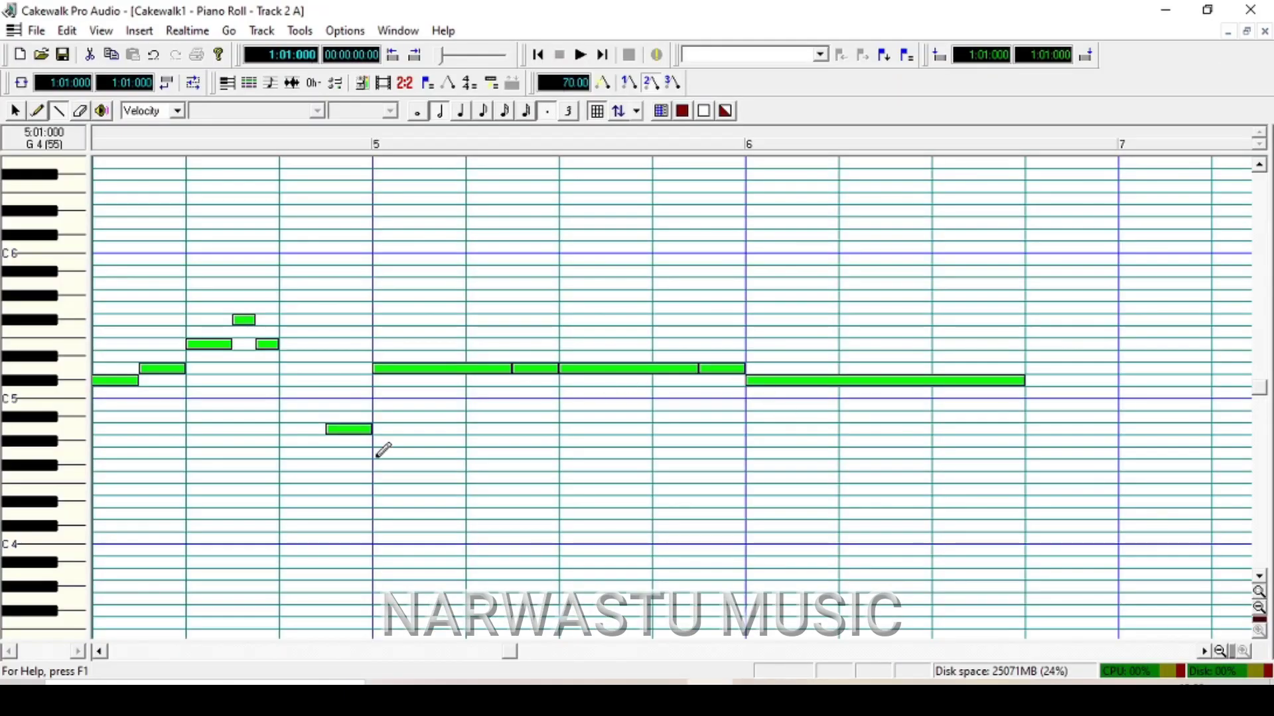
# Step: Close the alto track's piano roll and select the S track in the track list
pyautogui.click(1265, 31)
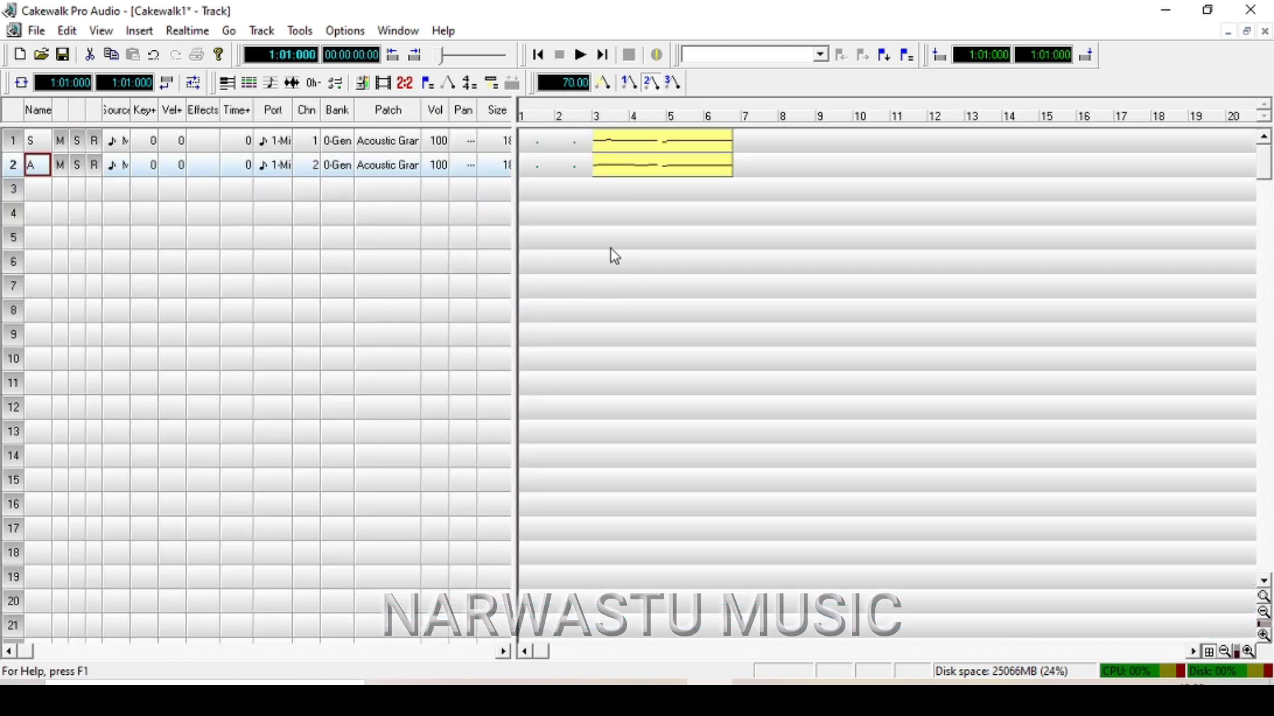
pyautogui.click(34, 140)
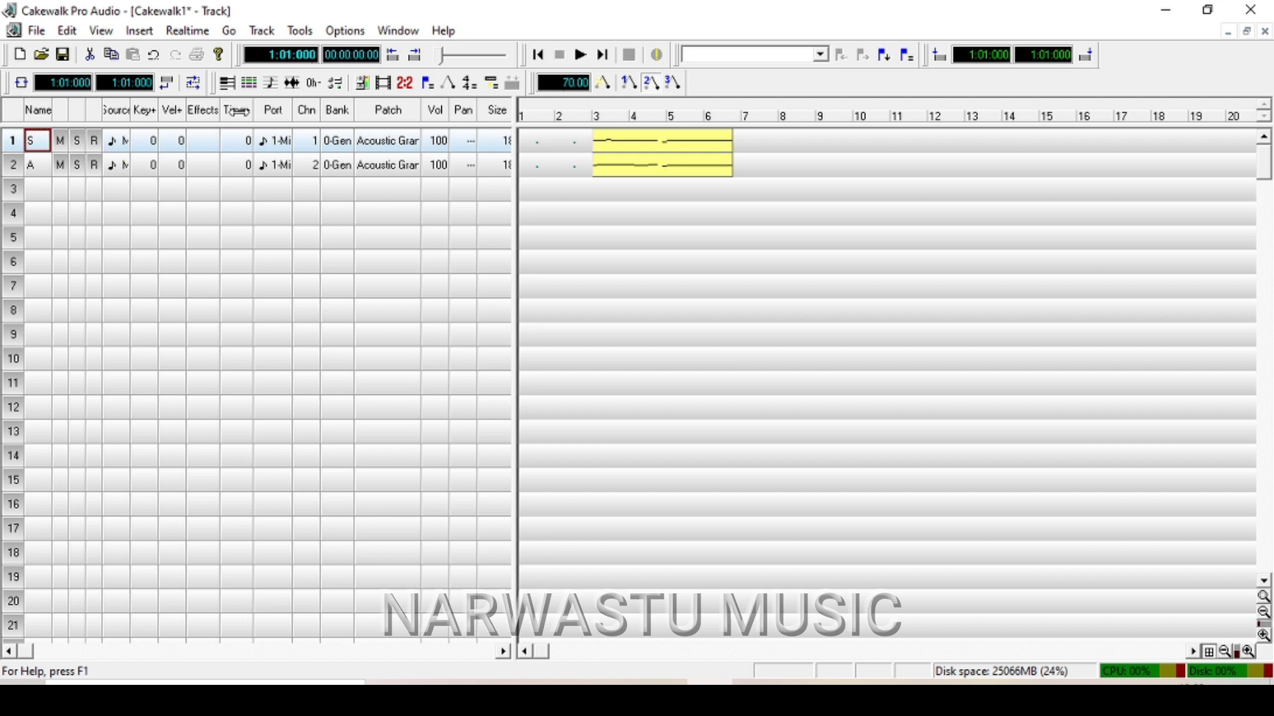
# Step: Review the soprano track's notes from bar 3 through bar 6 in its piano roll, and close that view
pyautogui.click(228, 87)
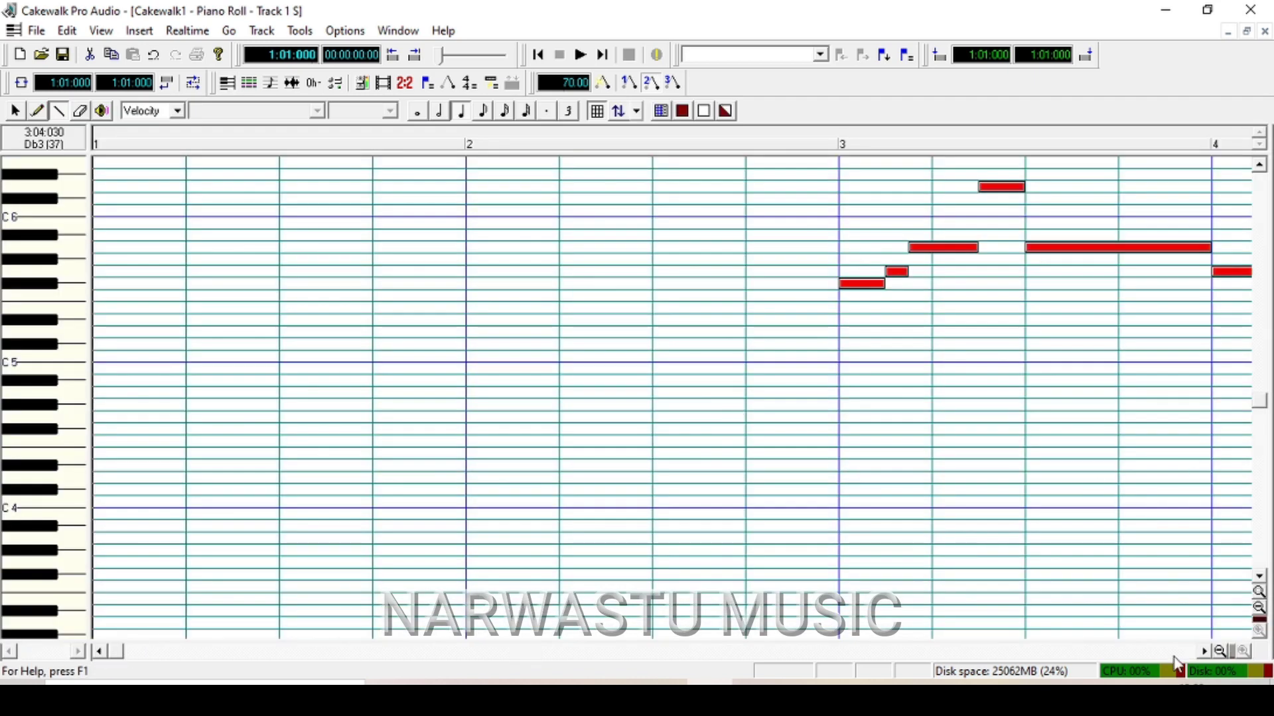
pyautogui.click(1204, 651)
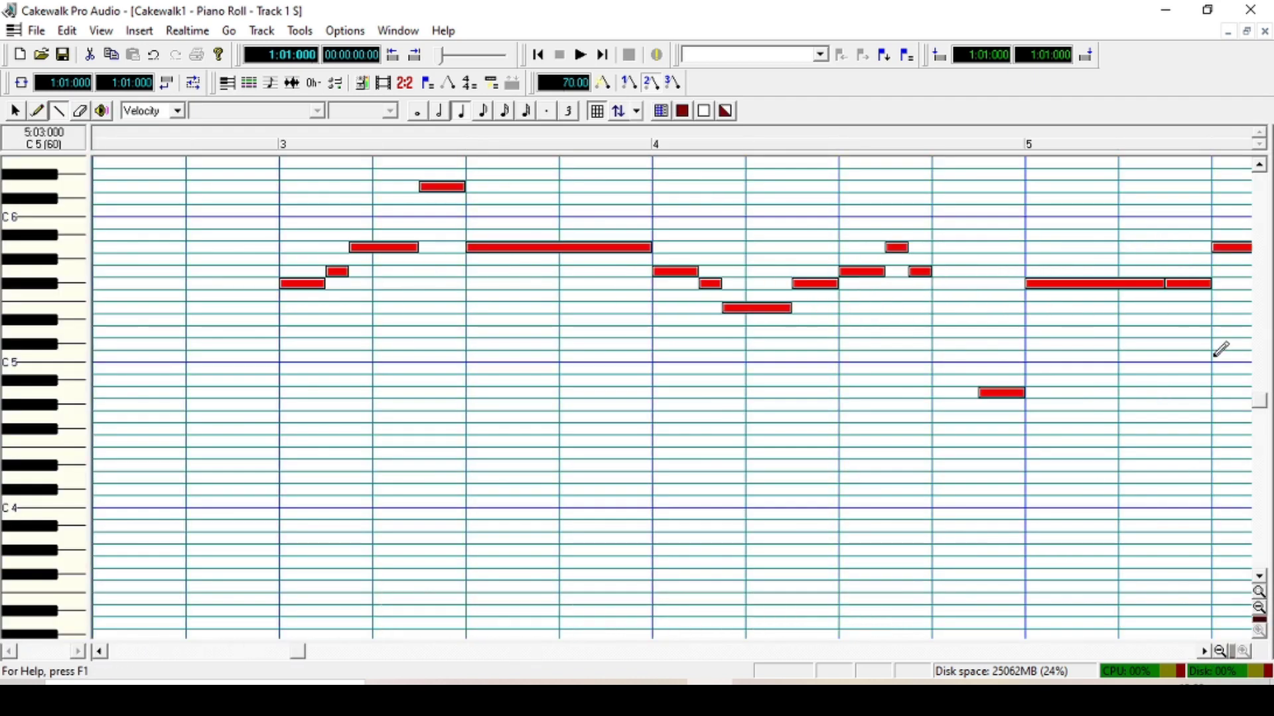
pyautogui.moveTo(1260, 401); pyautogui.dragTo(1261, 396)
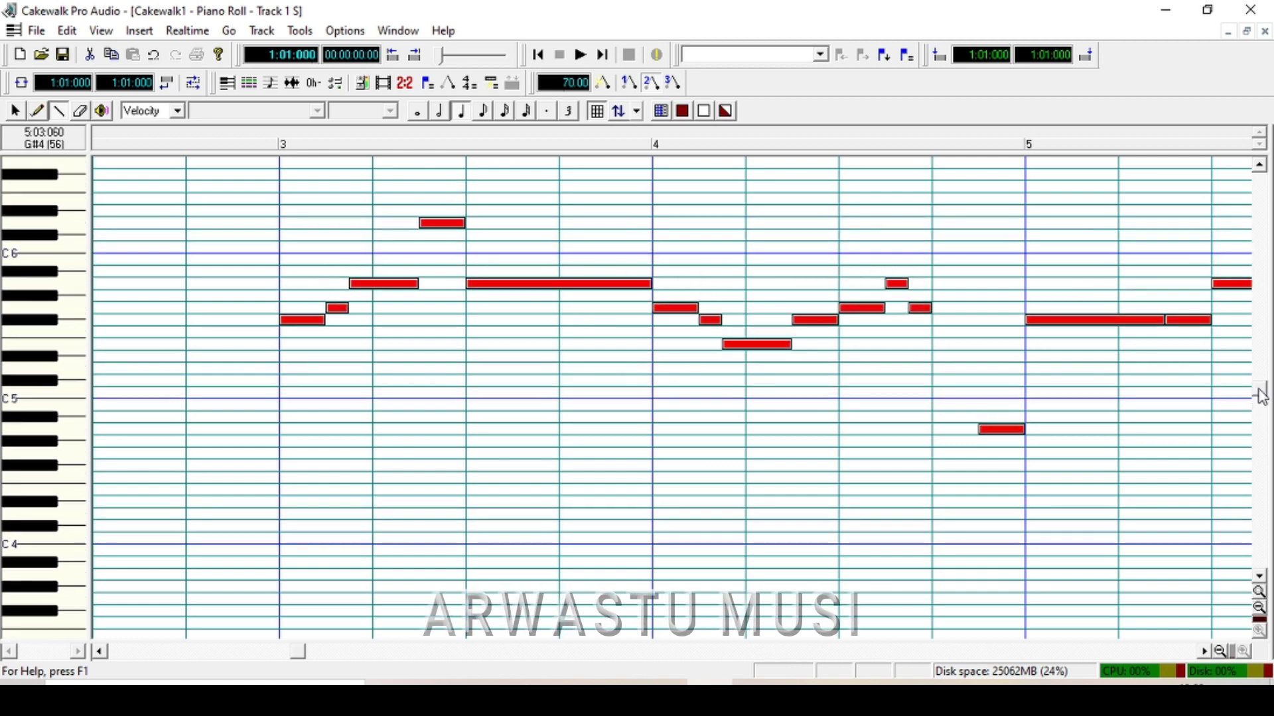
pyautogui.click(1203, 652)
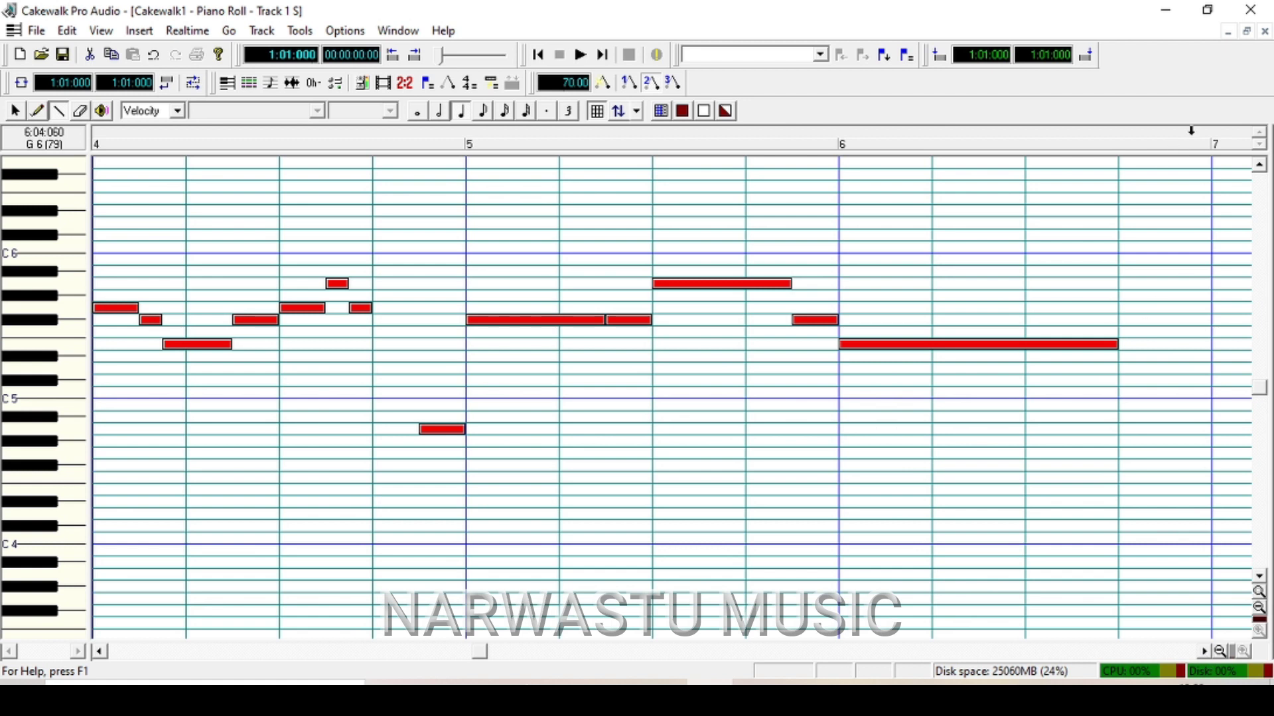
pyautogui.click(1264, 31)
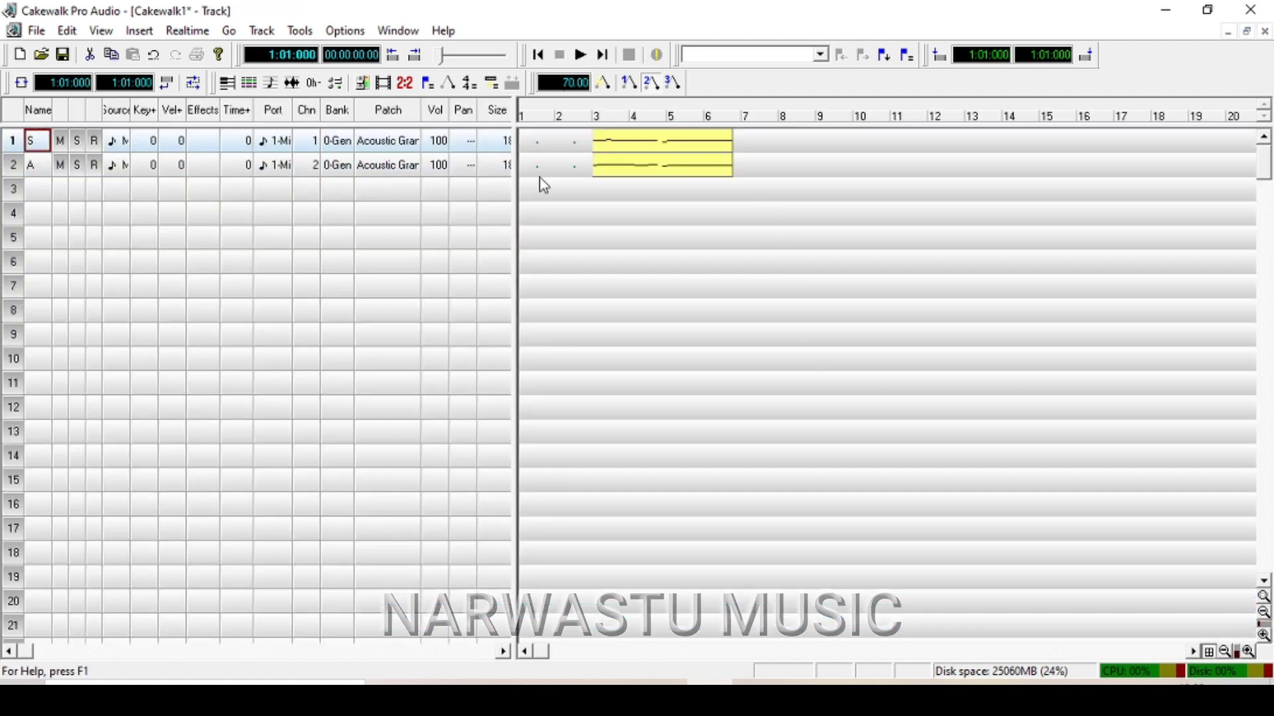
# Step: Play the soprano and alto tracks together from bar 3 to the end of the phrase, and rewind to the start
pyautogui.click(582, 121)
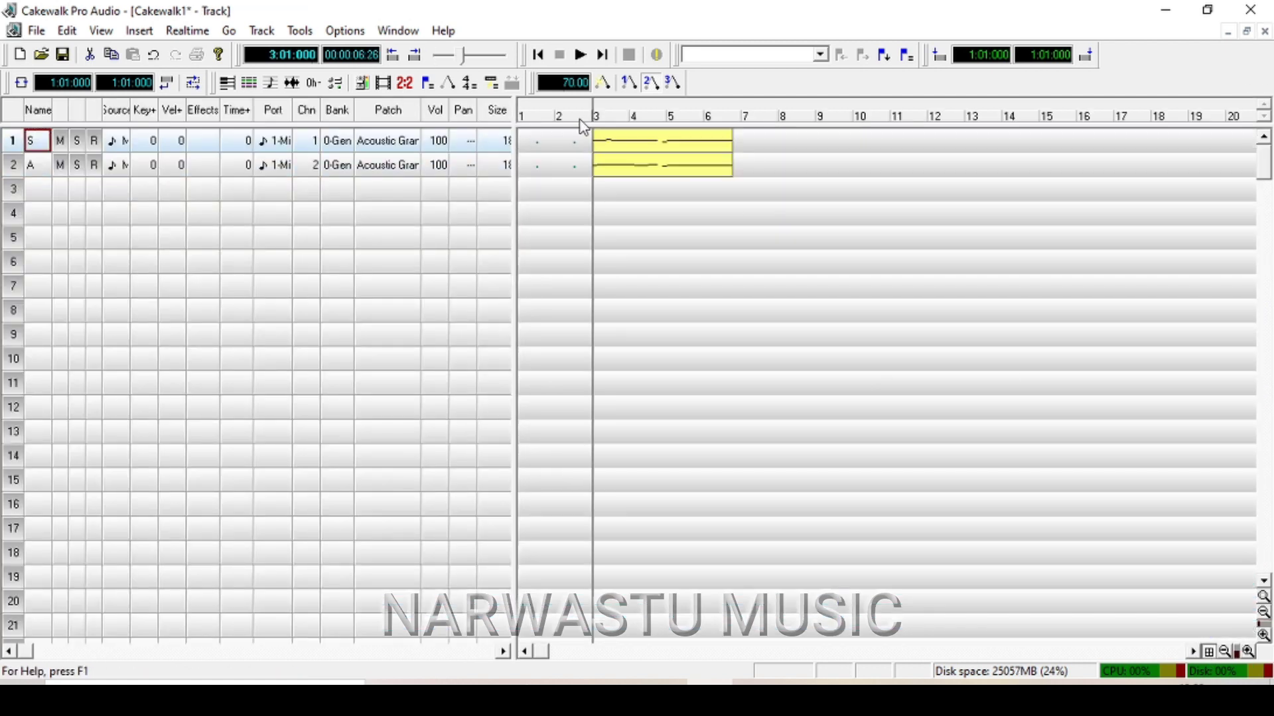
pyautogui.press('space')
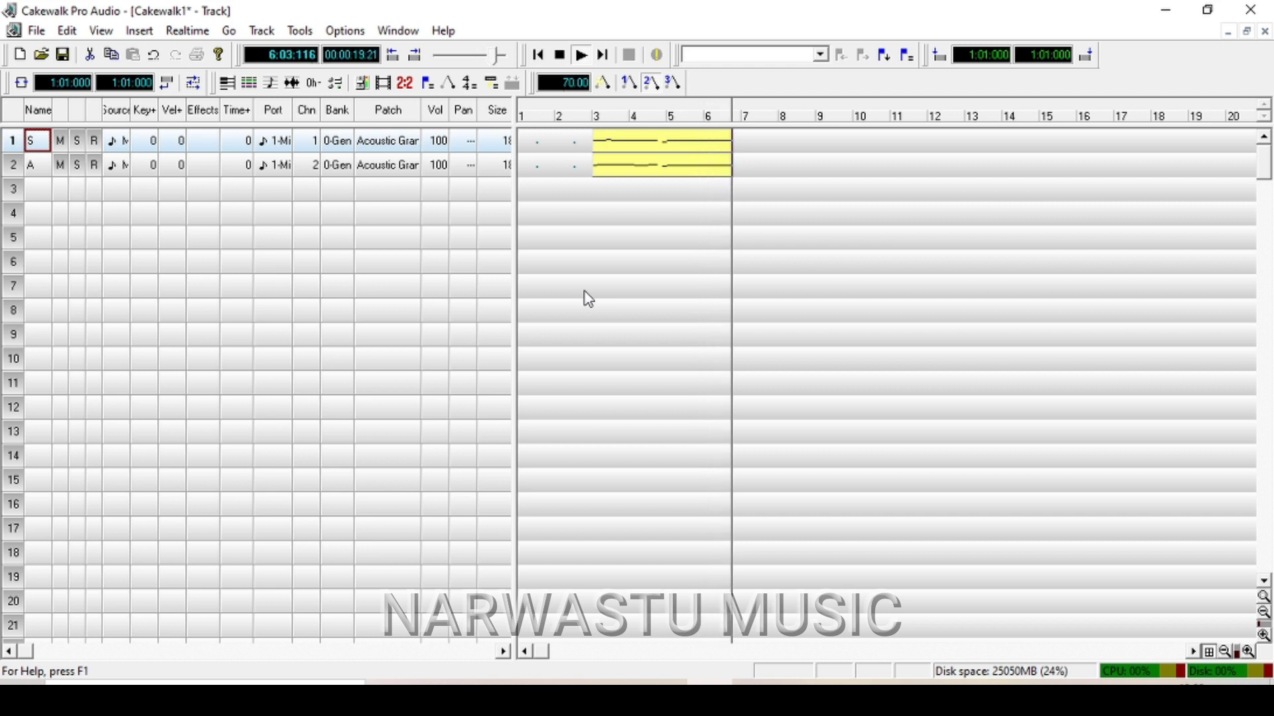
pyautogui.click(541, 58)
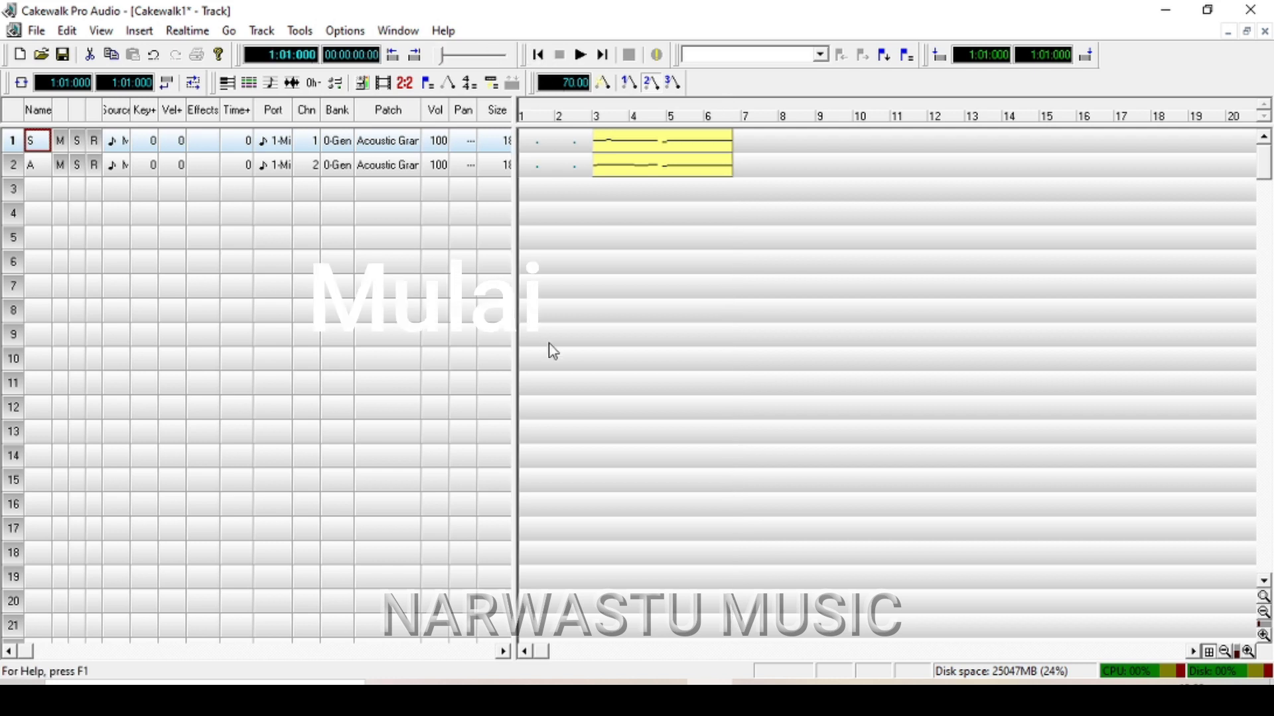
# Step: In the properties of empty track 3, set the source to MIDI Omni and the channel to 3
pyautogui.click(32, 189)
pyautogui.rightClick(33, 189)
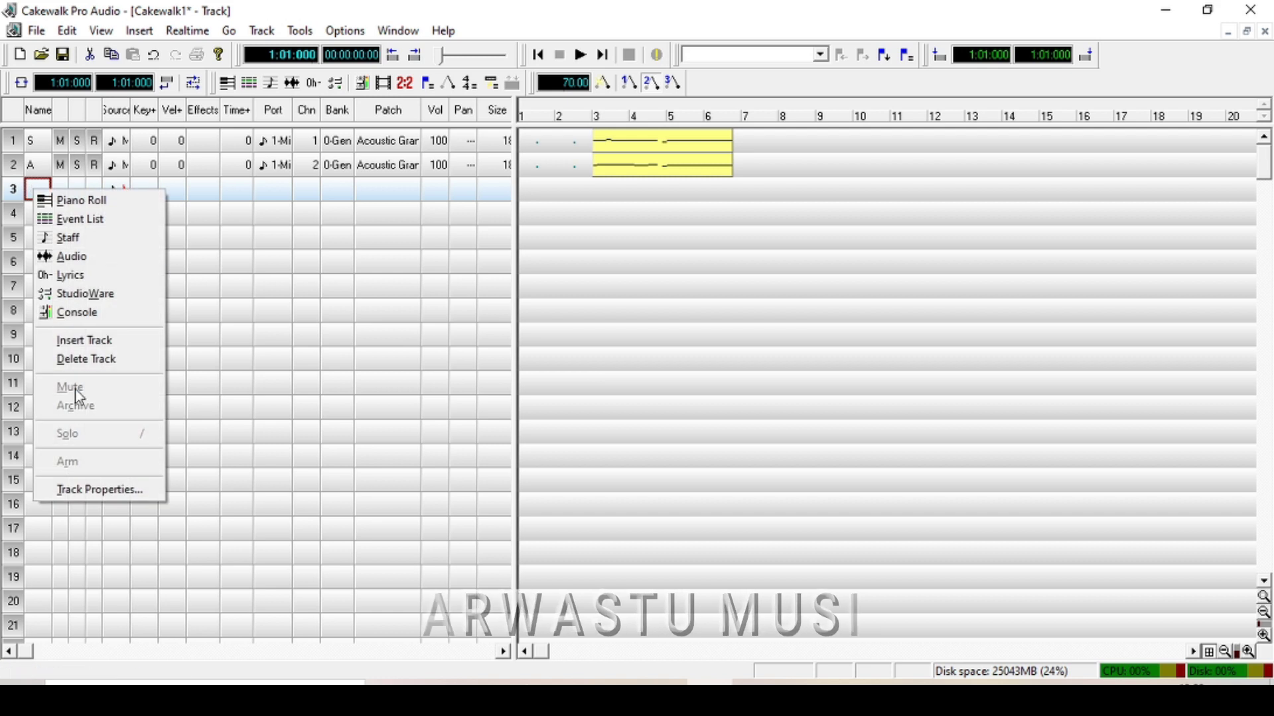
pyautogui.click(79, 490)
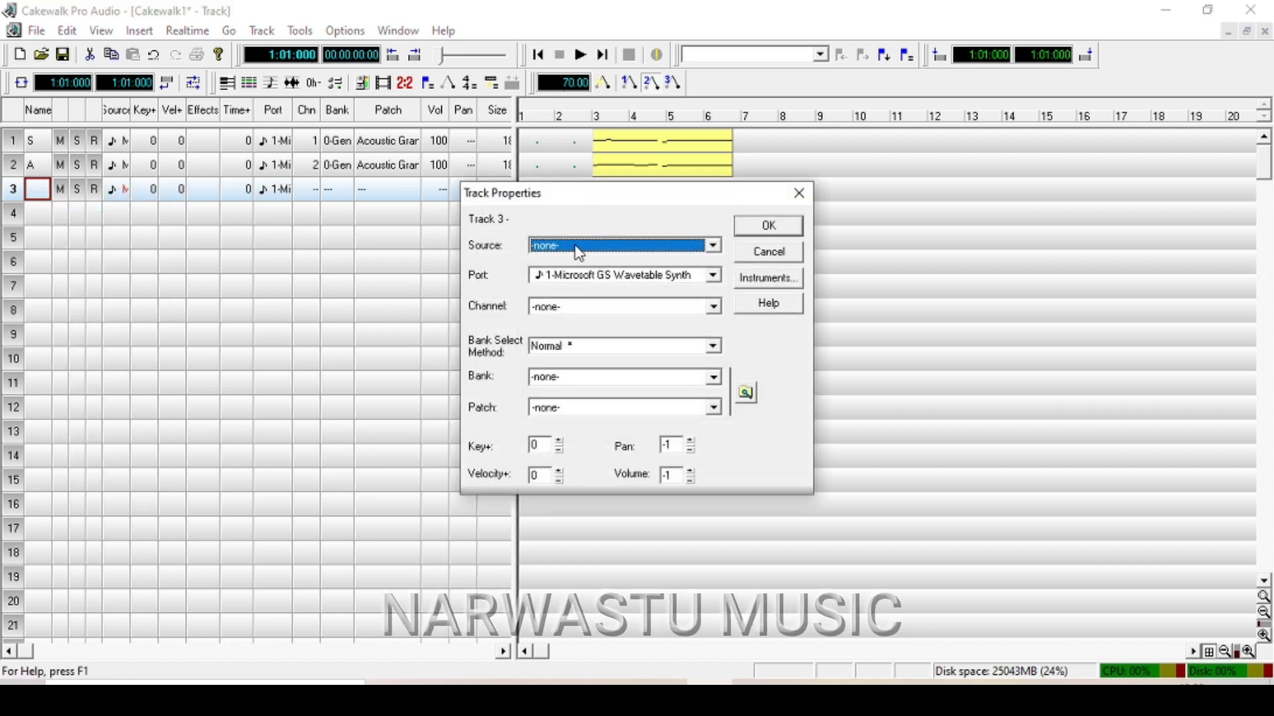
pyautogui.click(579, 251)
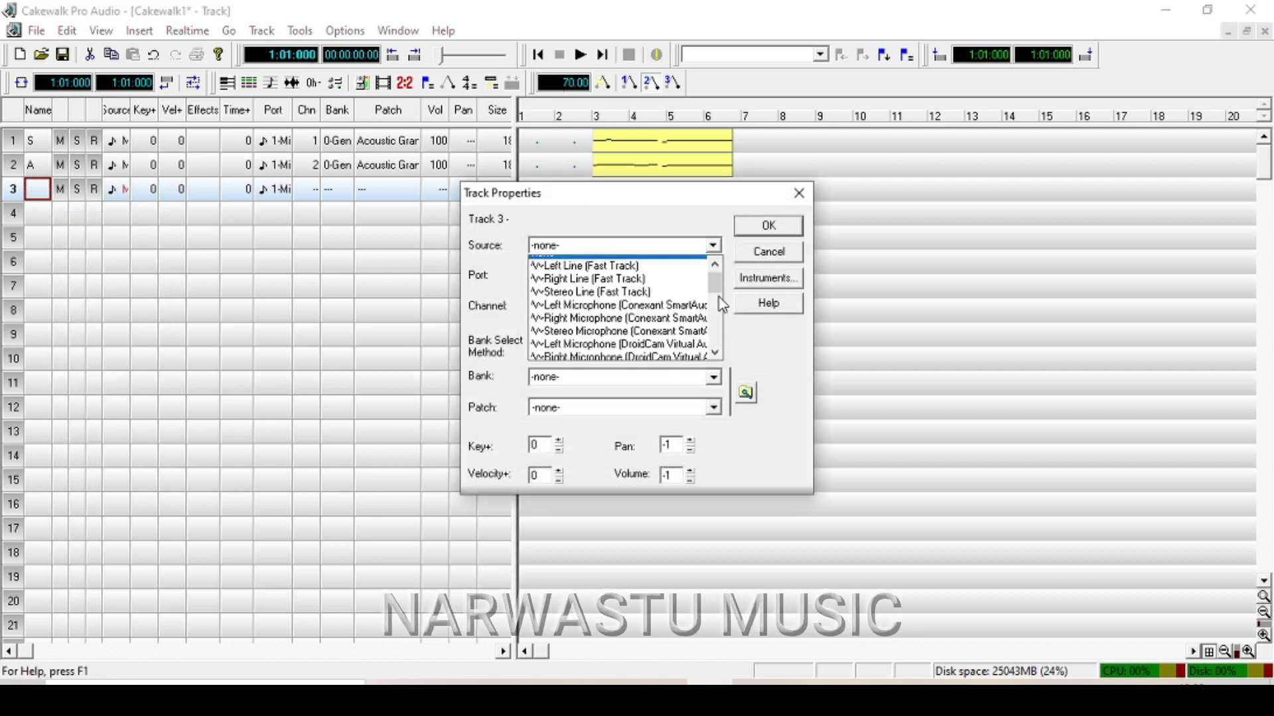
pyautogui.scroll(-1, 719, 297)
pyautogui.click(617, 343)
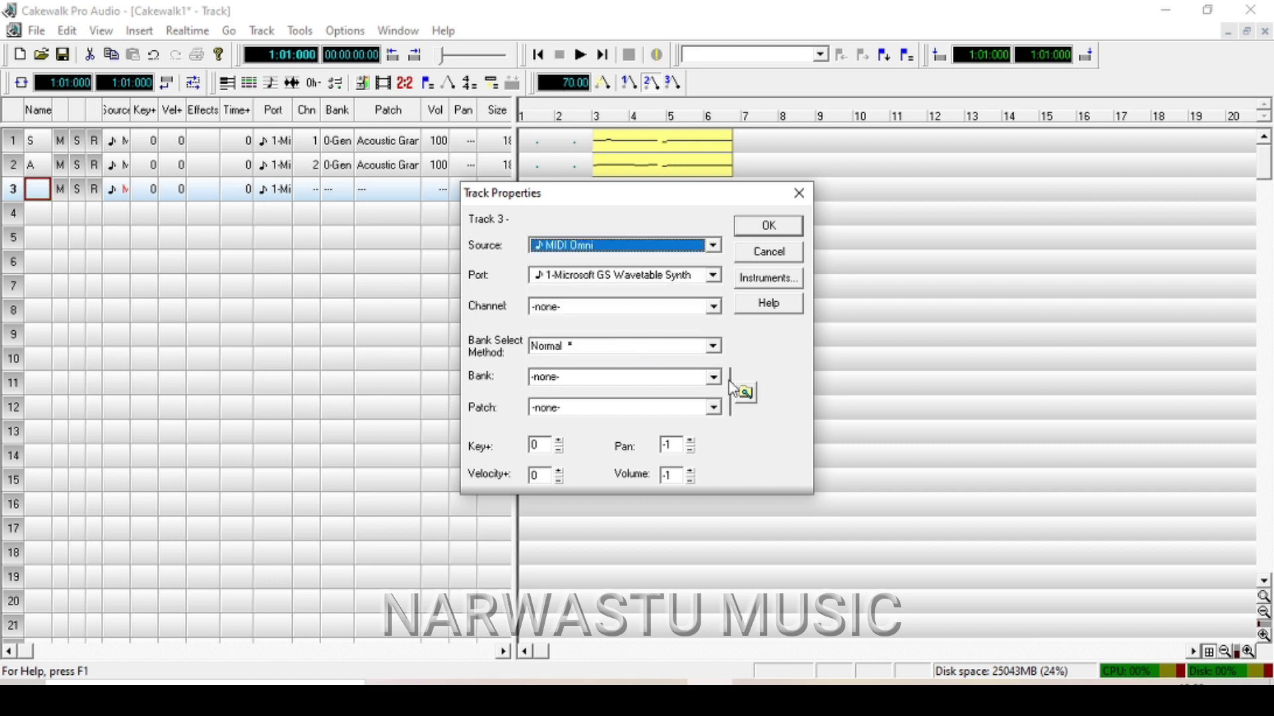
pyautogui.click(593, 309)
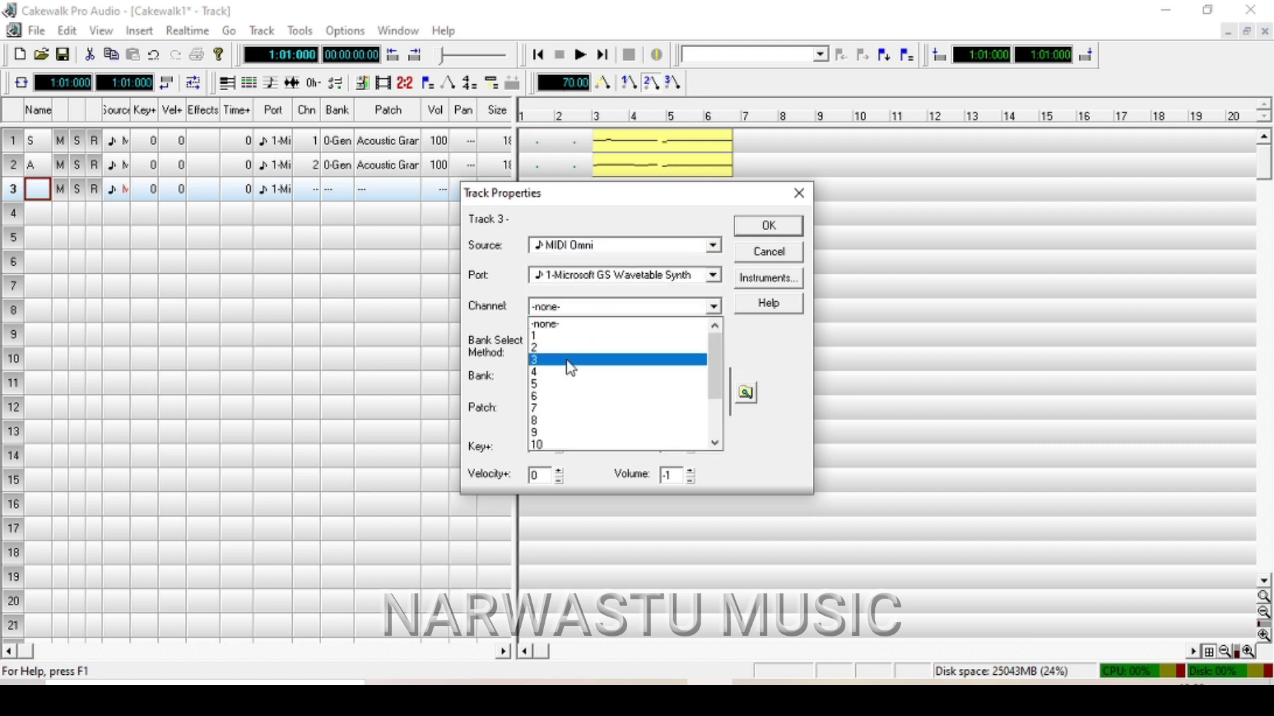
pyautogui.click(571, 362)
# Step: Set track 3's bank to 0, patch to Acoustic Grand Piano and volume to 100, and apply the properties
pyautogui.click(581, 379)
pyautogui.write('0')
pyautogui.click(583, 409)
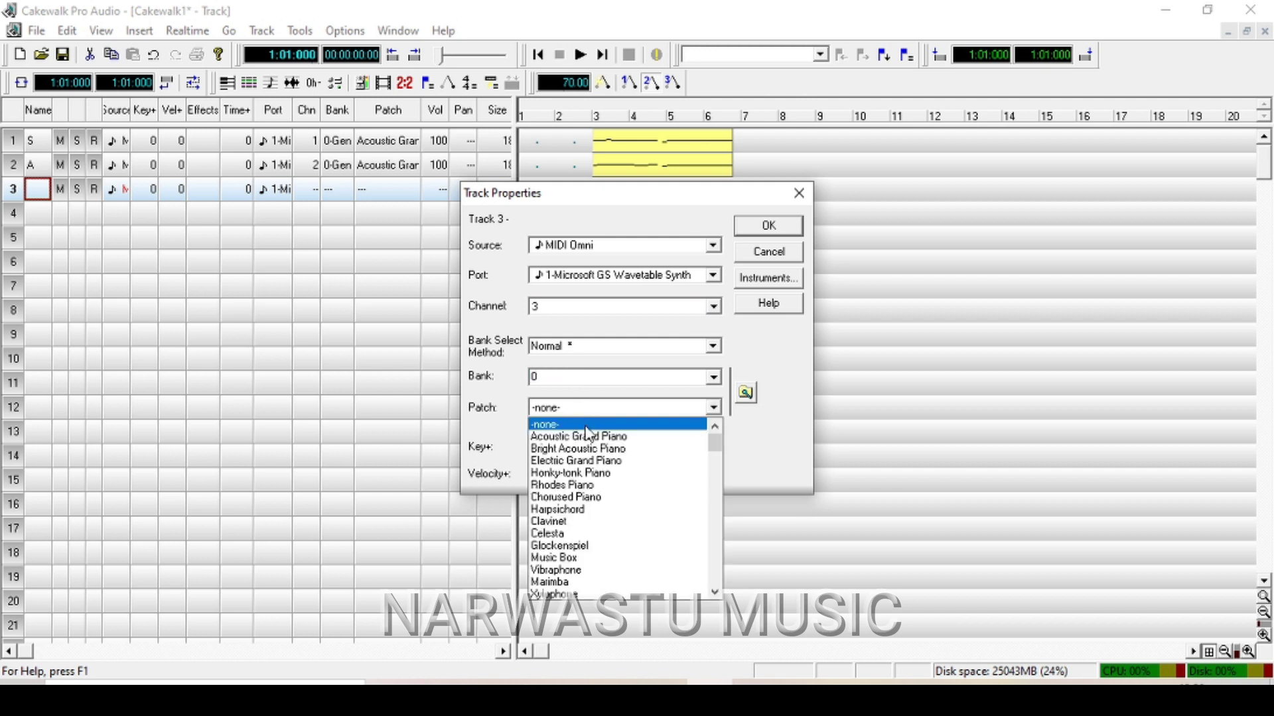
pyautogui.click(584, 437)
pyautogui.click(681, 477)
pyautogui.moveTo(681, 477); pyautogui.dragTo(606, 483)
pyautogui.write('100')
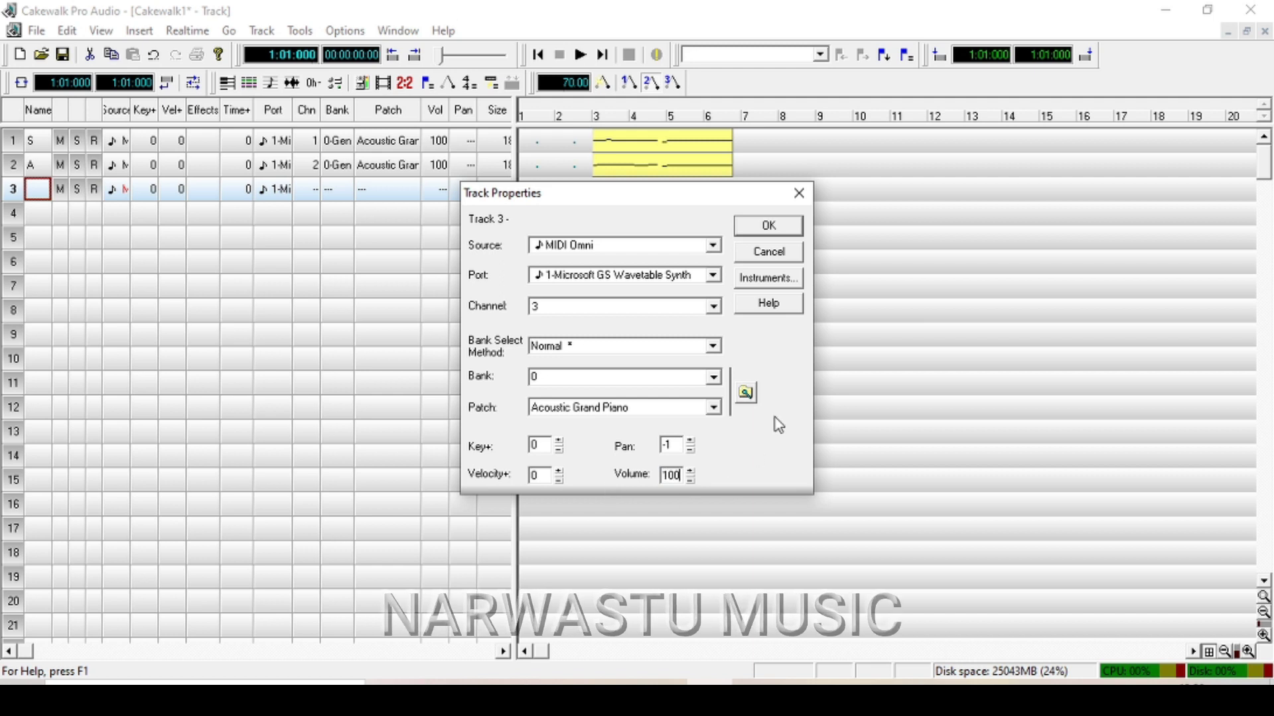
pyautogui.click(771, 234)
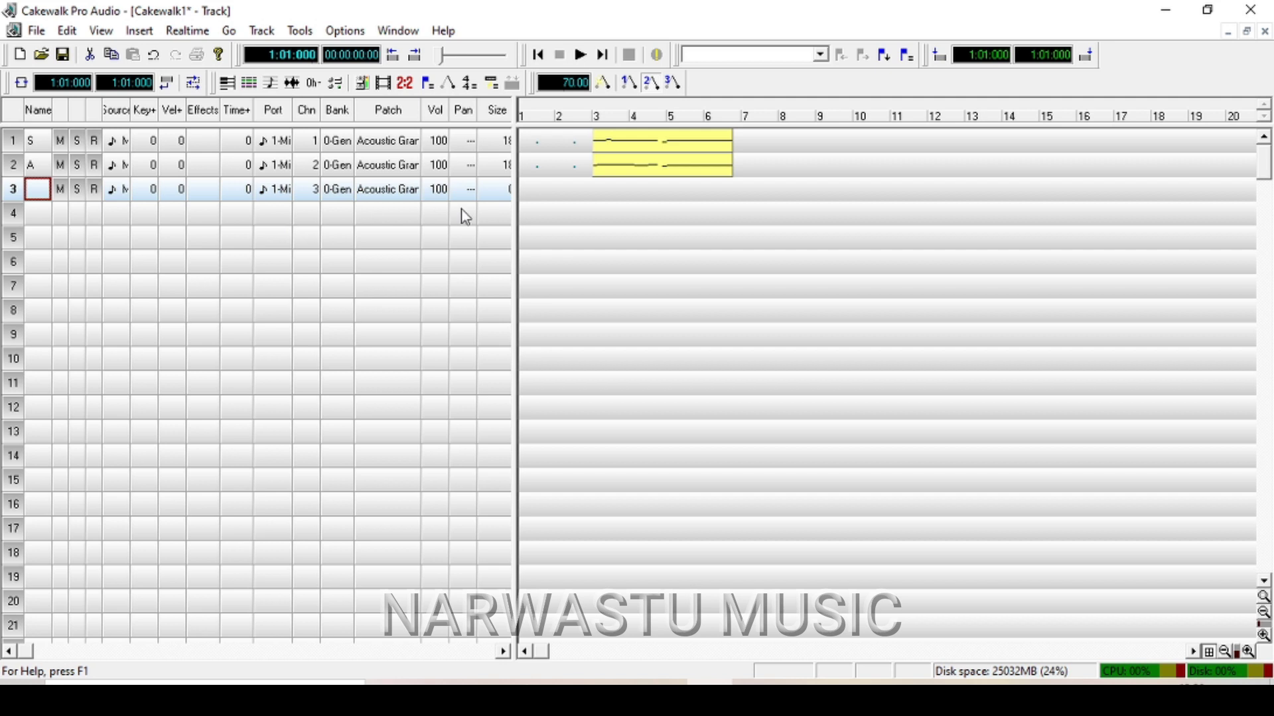
# Step: Name track 3 "T" and open its piano roll
pyautogui.doubleClick(45, 193)
pyautogui.write('T')
pyautogui.click(227, 83)
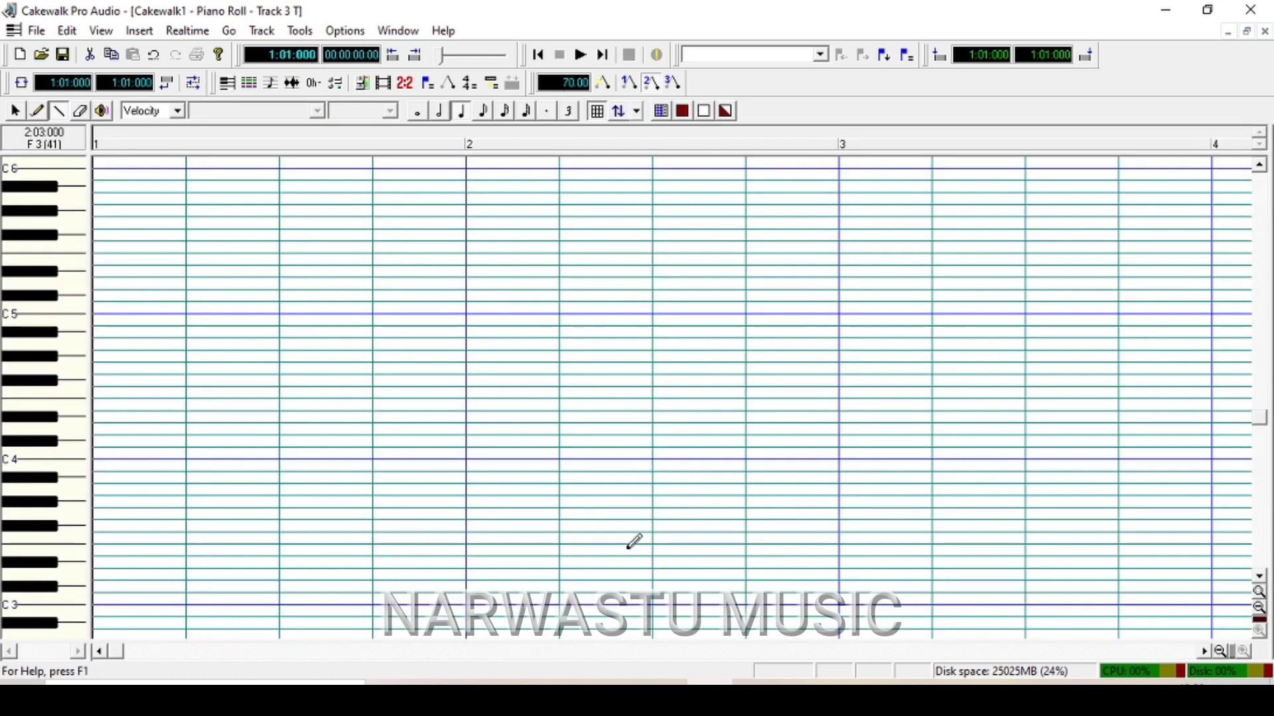
# Step: Read the tenor line in the PageMaker score and place F#5 at 3:01:000, G5 at 3:01:060 and A5 at 3:01:090
pyautogui.moveTo(121, 657); pyautogui.dragTo(271, 673)
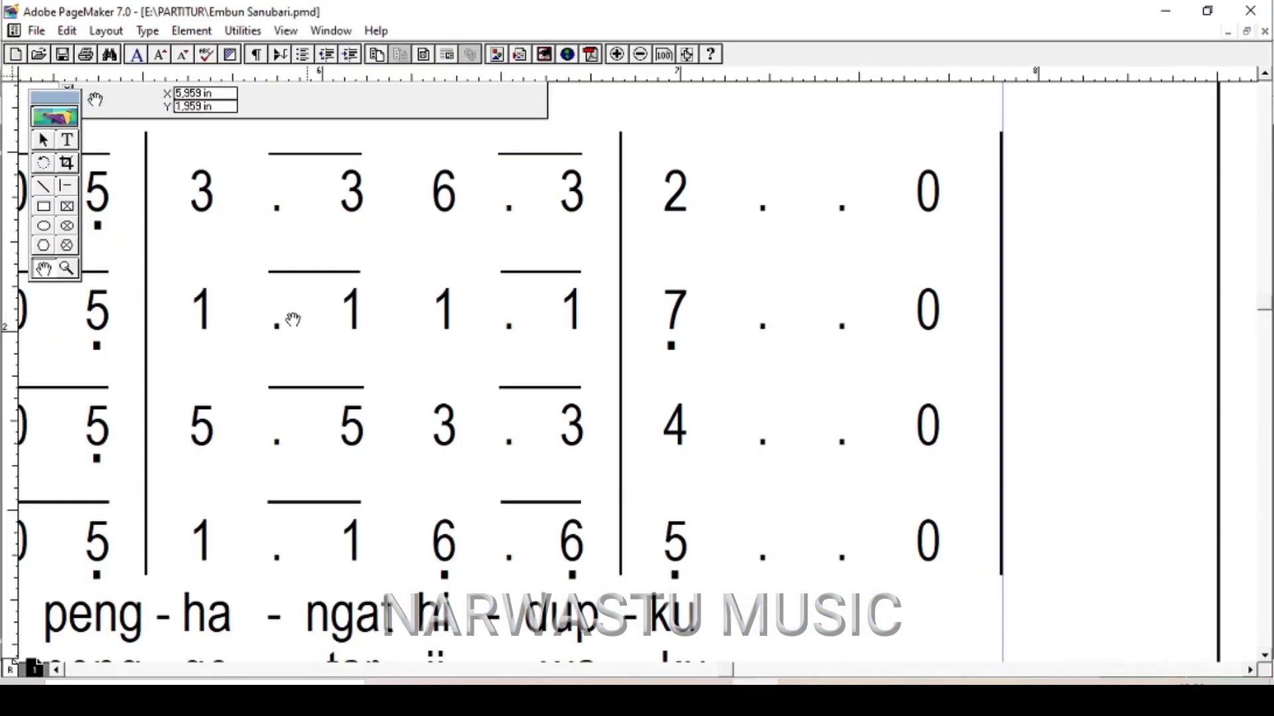
pyautogui.moveTo(259, 340); pyautogui.dragTo(366, 353)
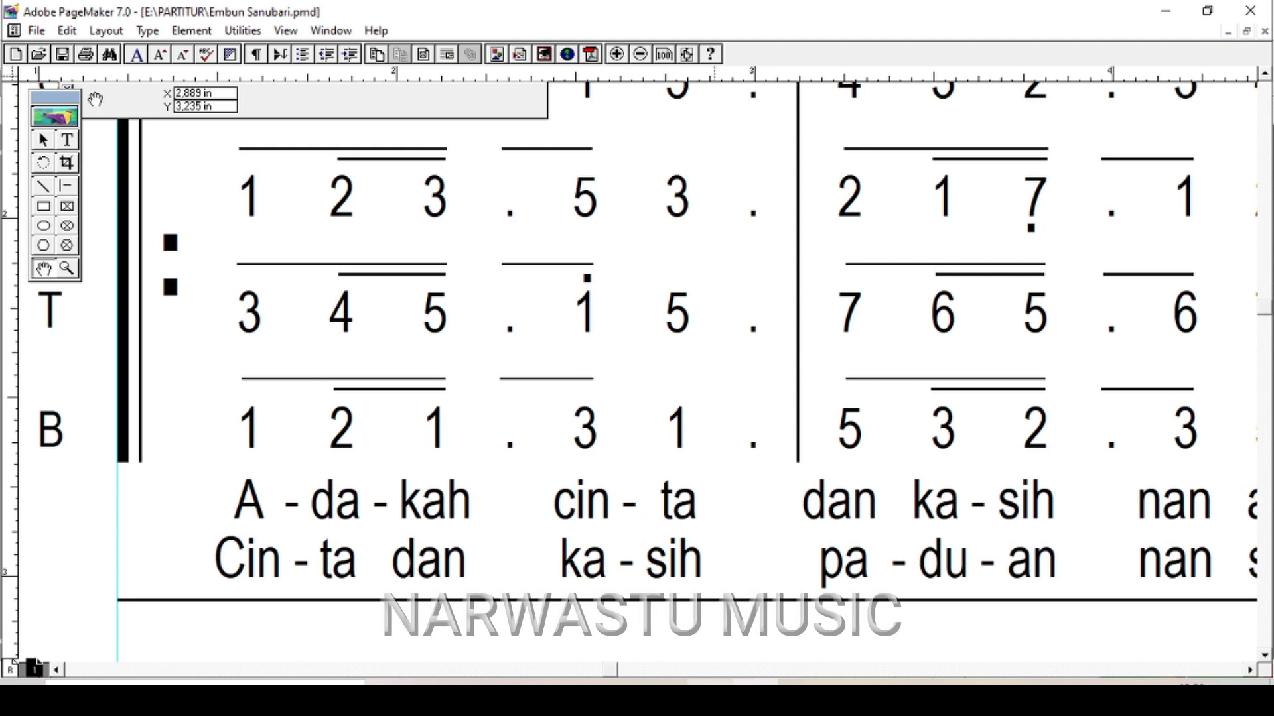
pyautogui.moveTo(708, 700)
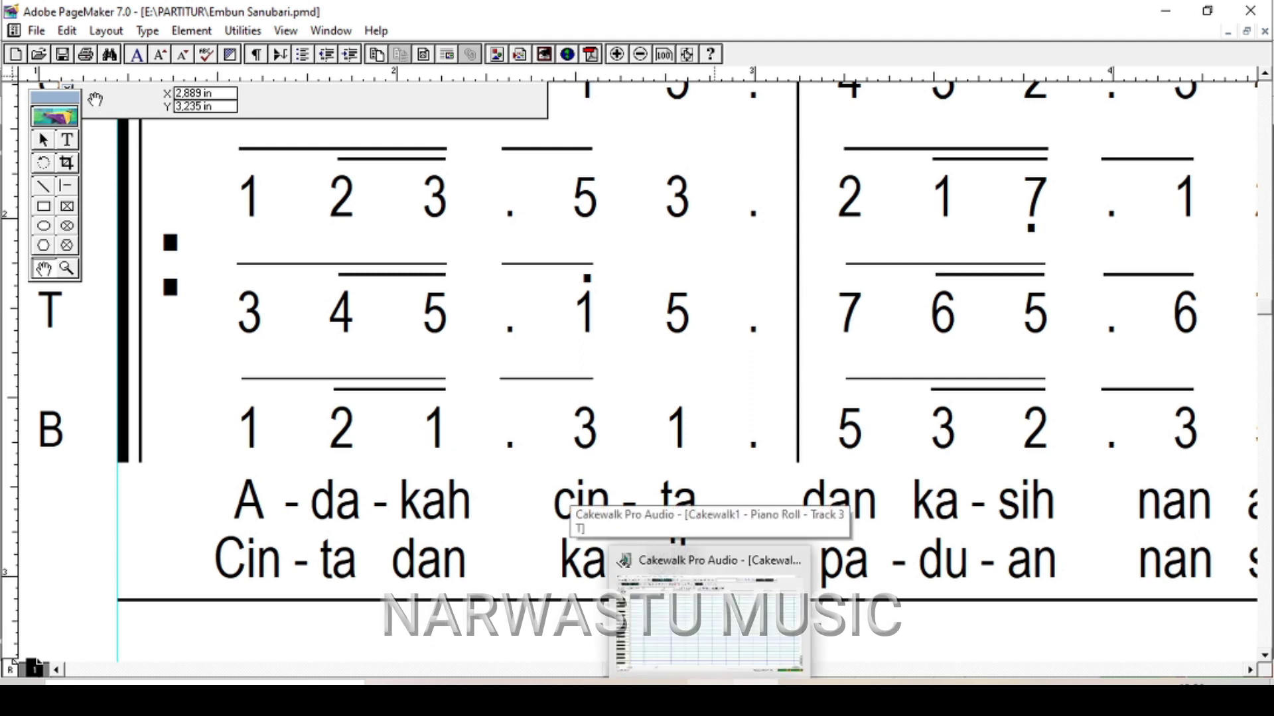
pyautogui.click(708, 617)
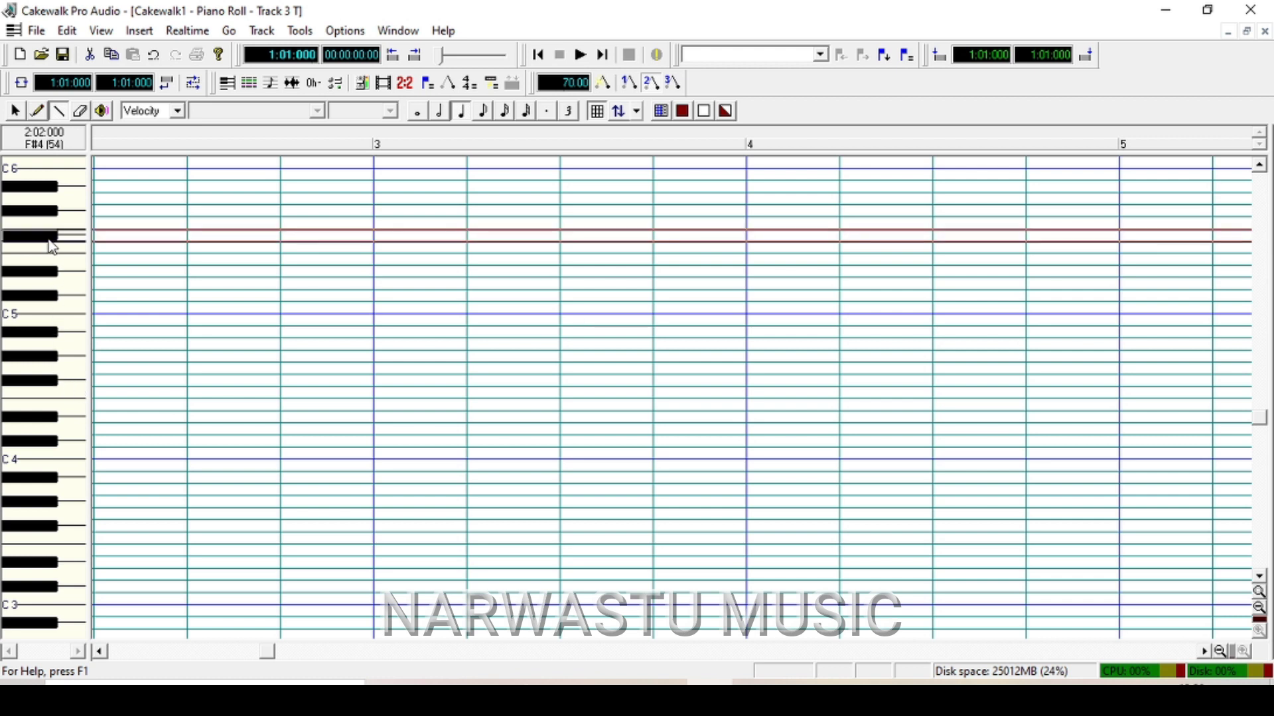
pyautogui.click(373, 232)
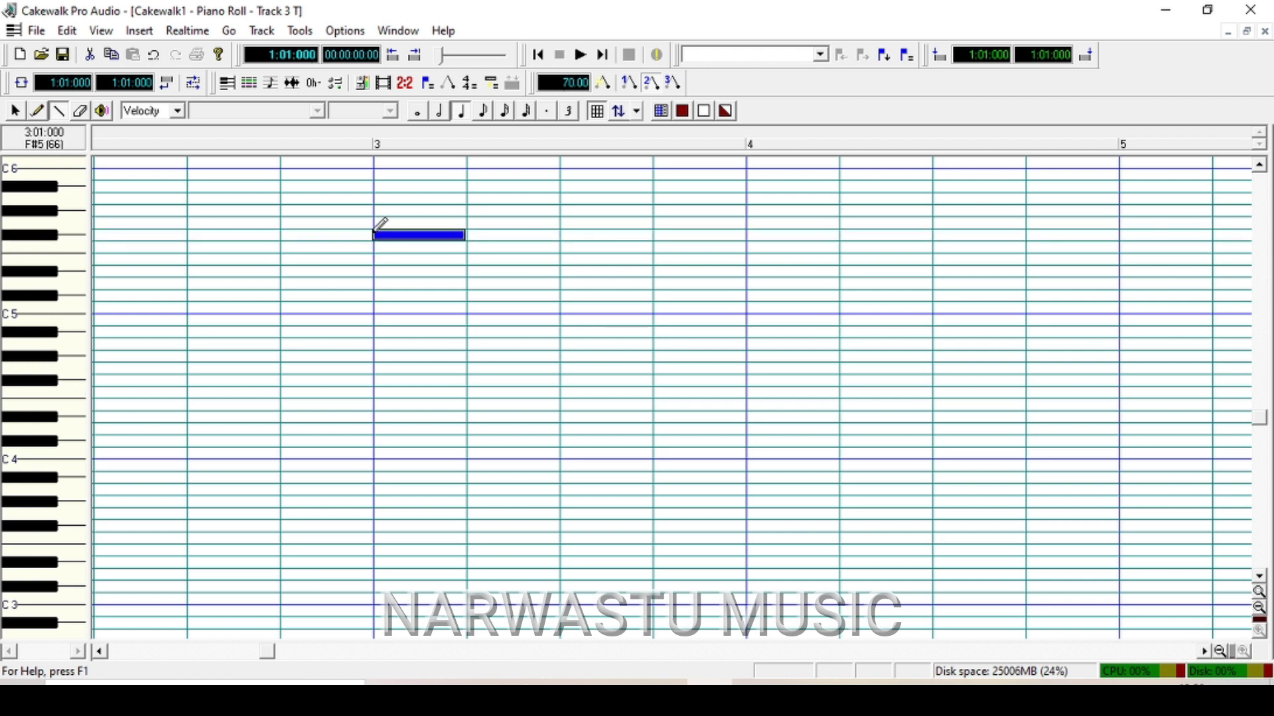
pyautogui.click(422, 223)
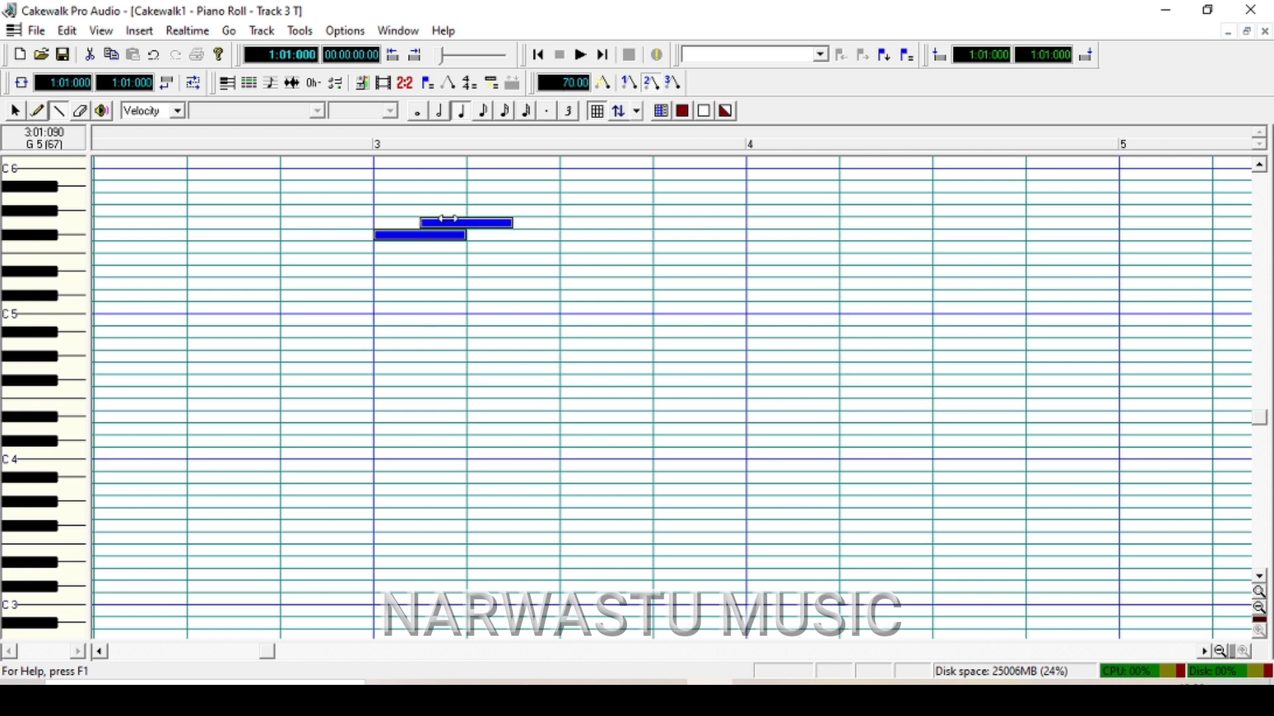
pyautogui.click(445, 198)
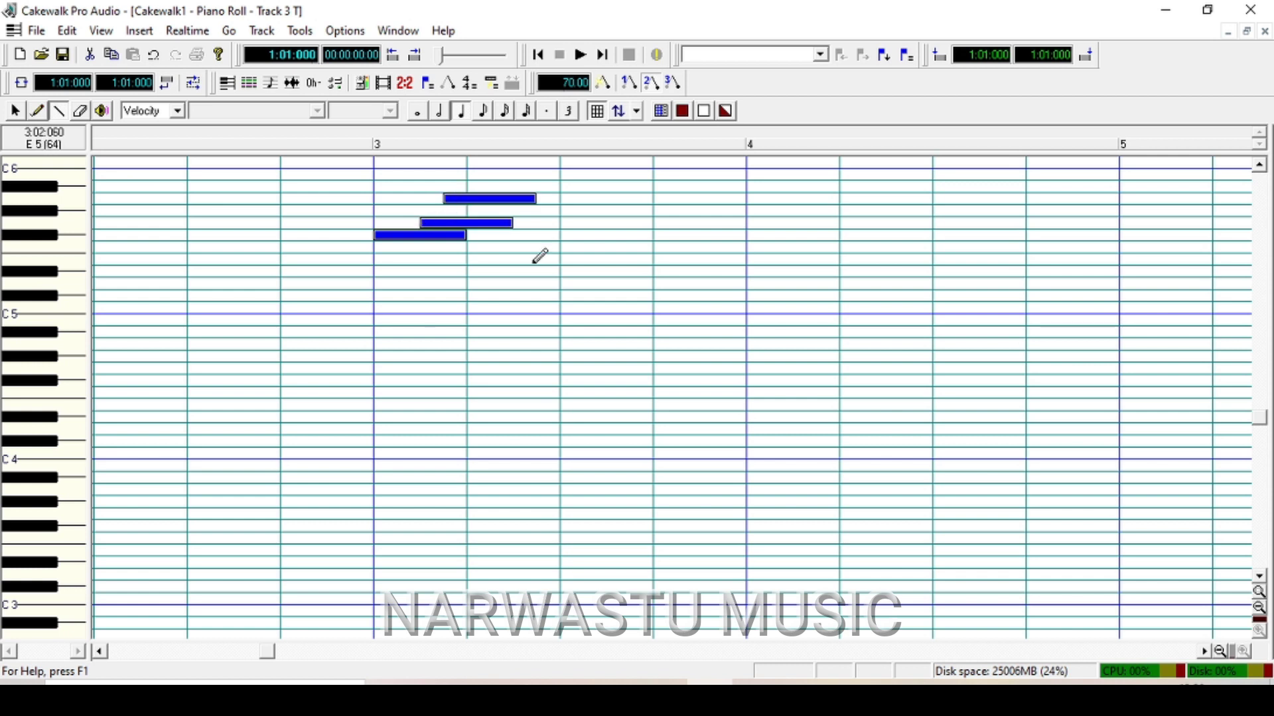
# Step: Place a D6 on the second half of beat 2 and an A5 on beat 3 of bar 3
pyautogui.click(1259, 165)
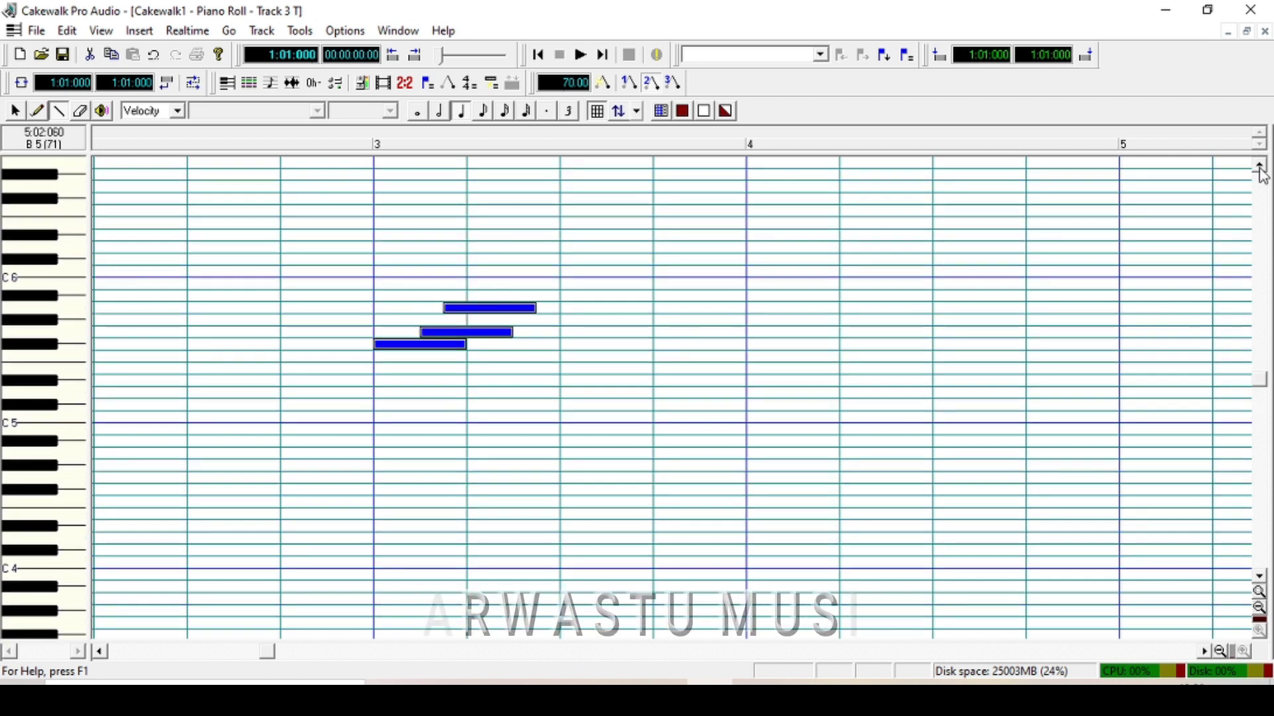
pyautogui.click(1258, 166)
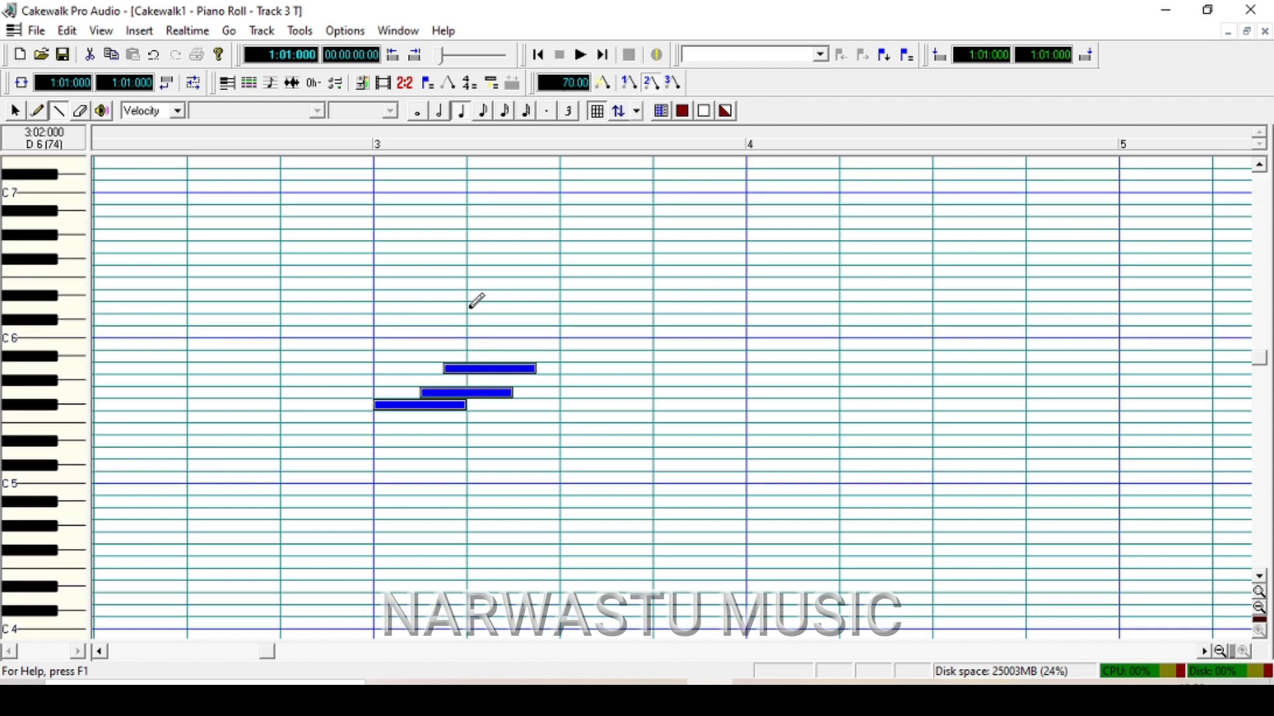
pyautogui.click(514, 307)
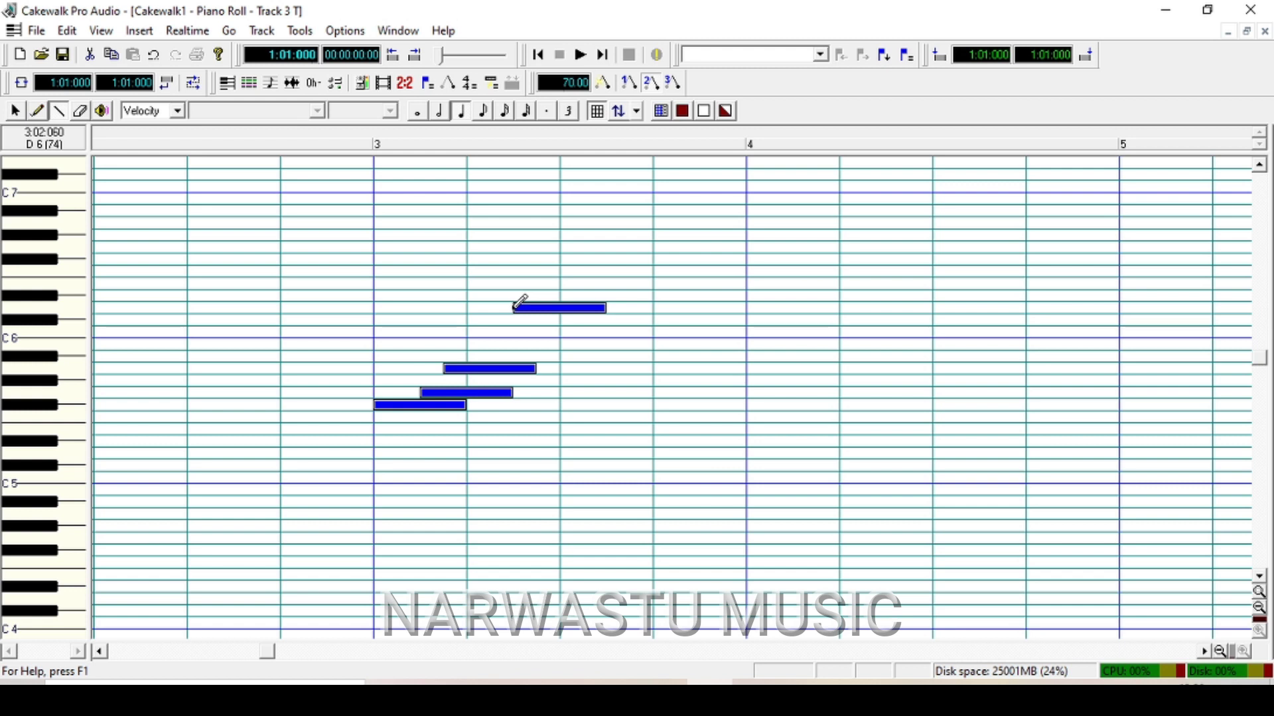
pyautogui.click(560, 368)
# Step: Resize the bar 3 tenor notes in order to an eighth, sixteenth, dotted eighth, eighth and half note
pyautogui.moveTo(463, 406); pyautogui.dragTo(420, 406)
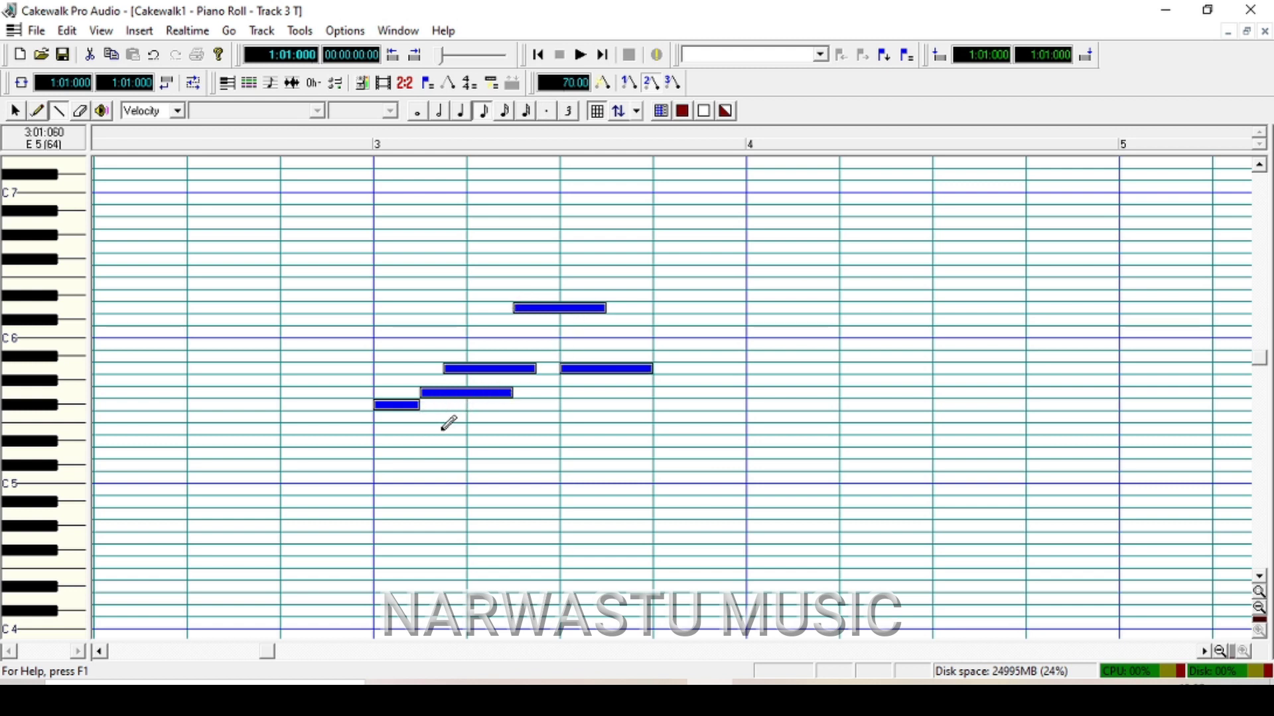
pyautogui.moveTo(510, 393); pyautogui.dragTo(440, 420)
pyautogui.moveTo(536, 391); pyautogui.dragTo(509, 398)
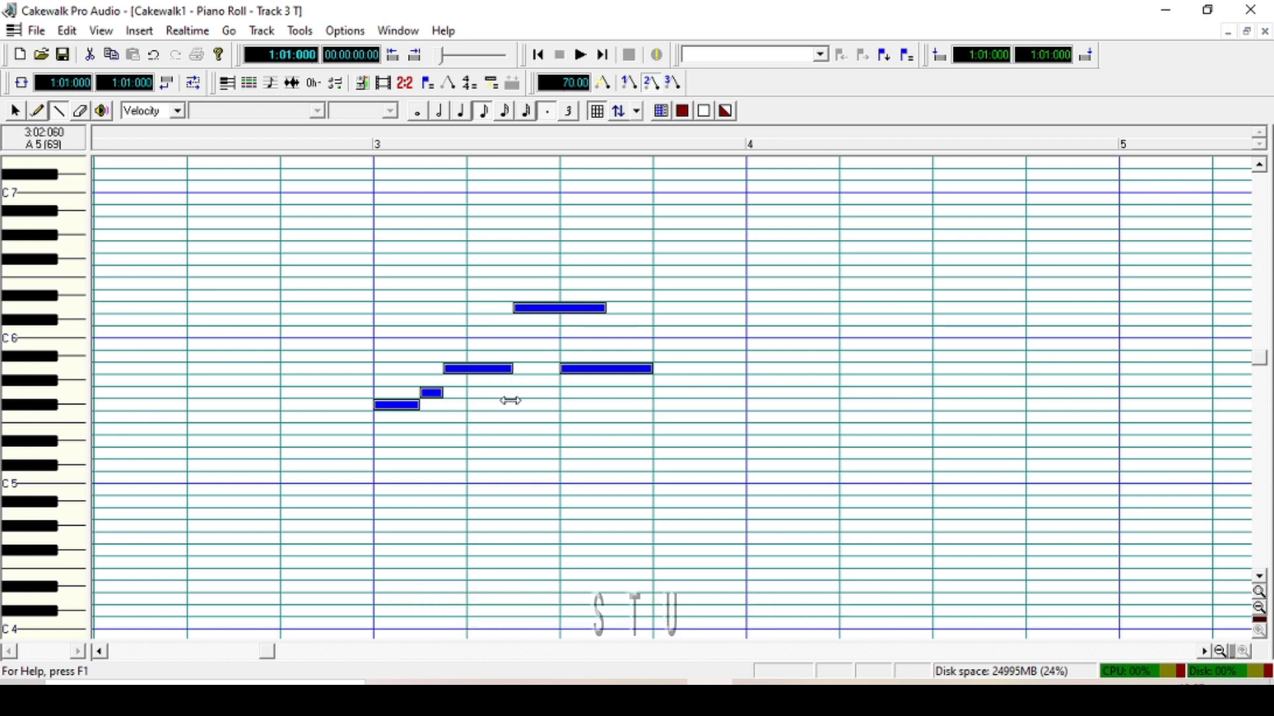
pyautogui.moveTo(605, 308); pyautogui.dragTo(559, 334)
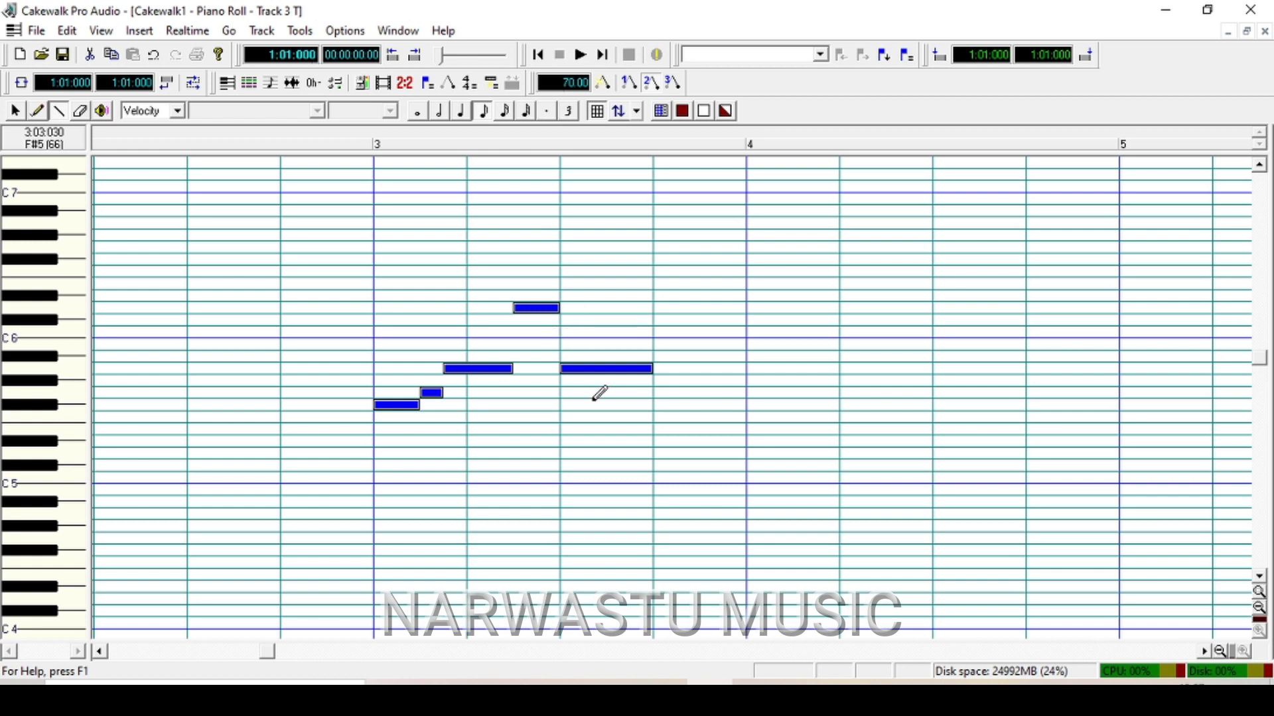
pyautogui.moveTo(642, 372); pyautogui.dragTo(739, 390)
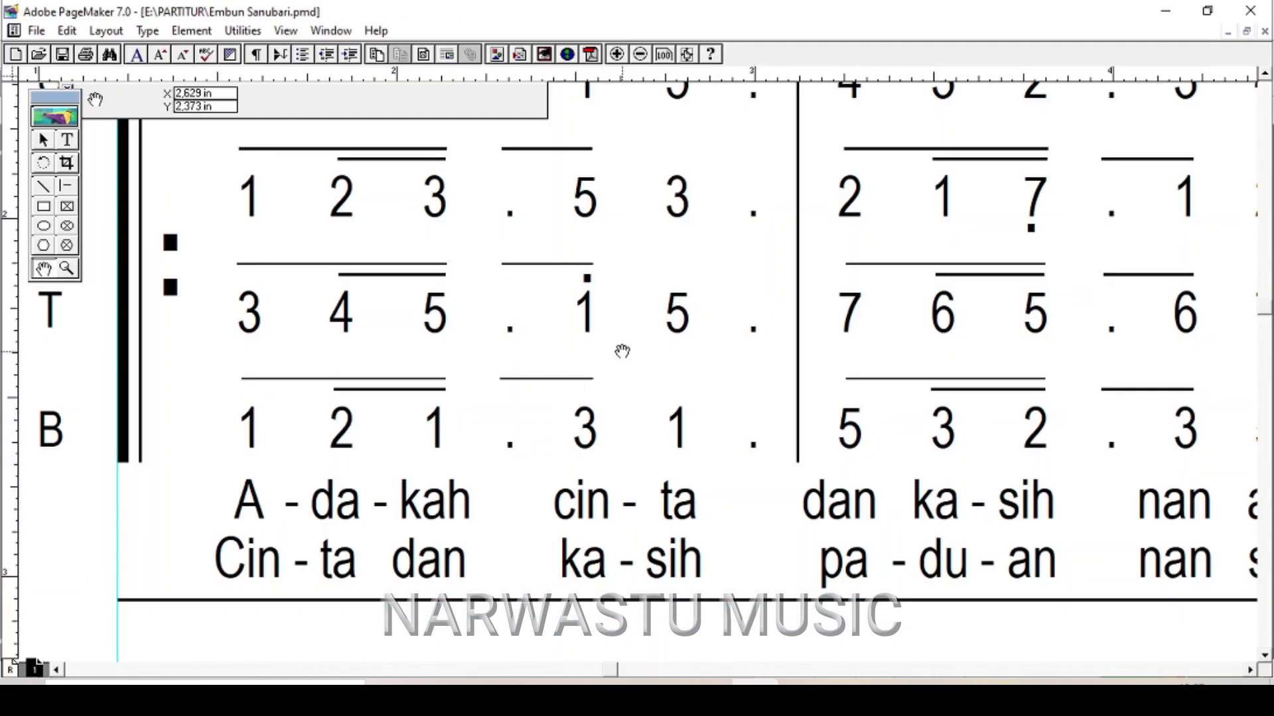
# Step: Check the tenor line in PageMaker and enter an eighth C#6, a sixteenth B5 and an eighth A5 from beat 1 of bar 4
pyautogui.moveTo(694, 352); pyautogui.dragTo(610, 334)
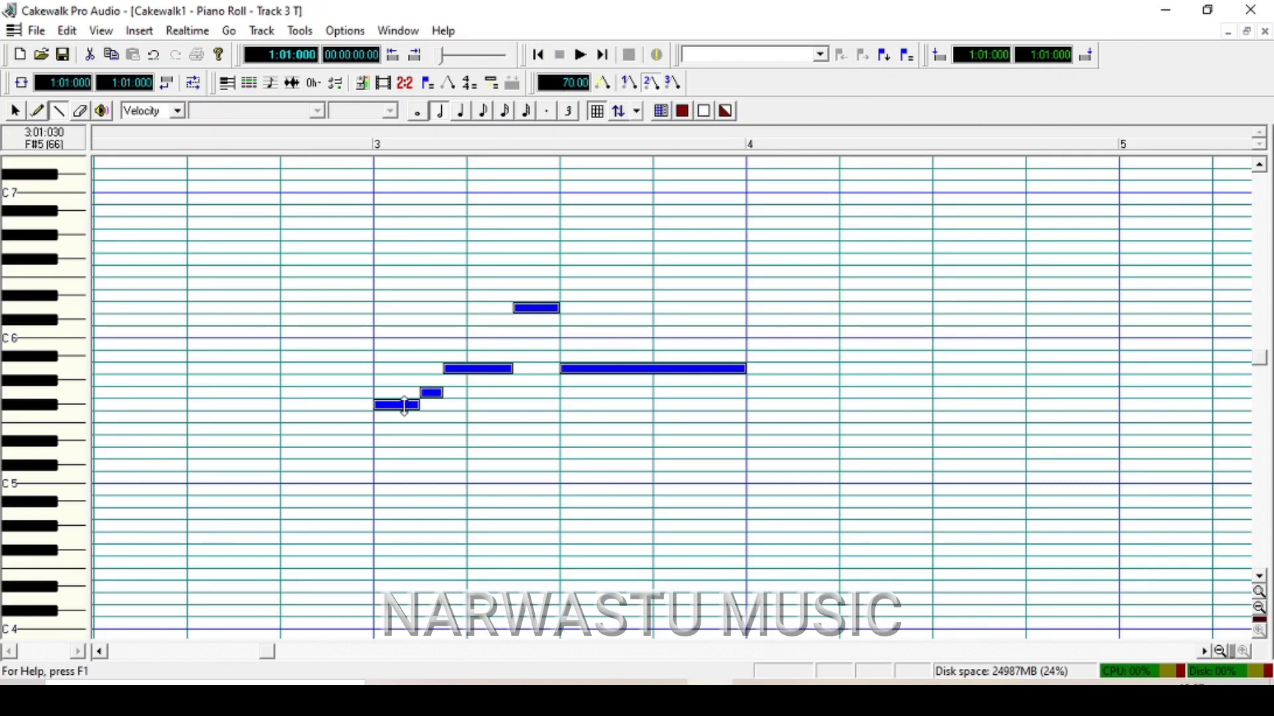
pyautogui.press('4')
pyautogui.click(749, 318)
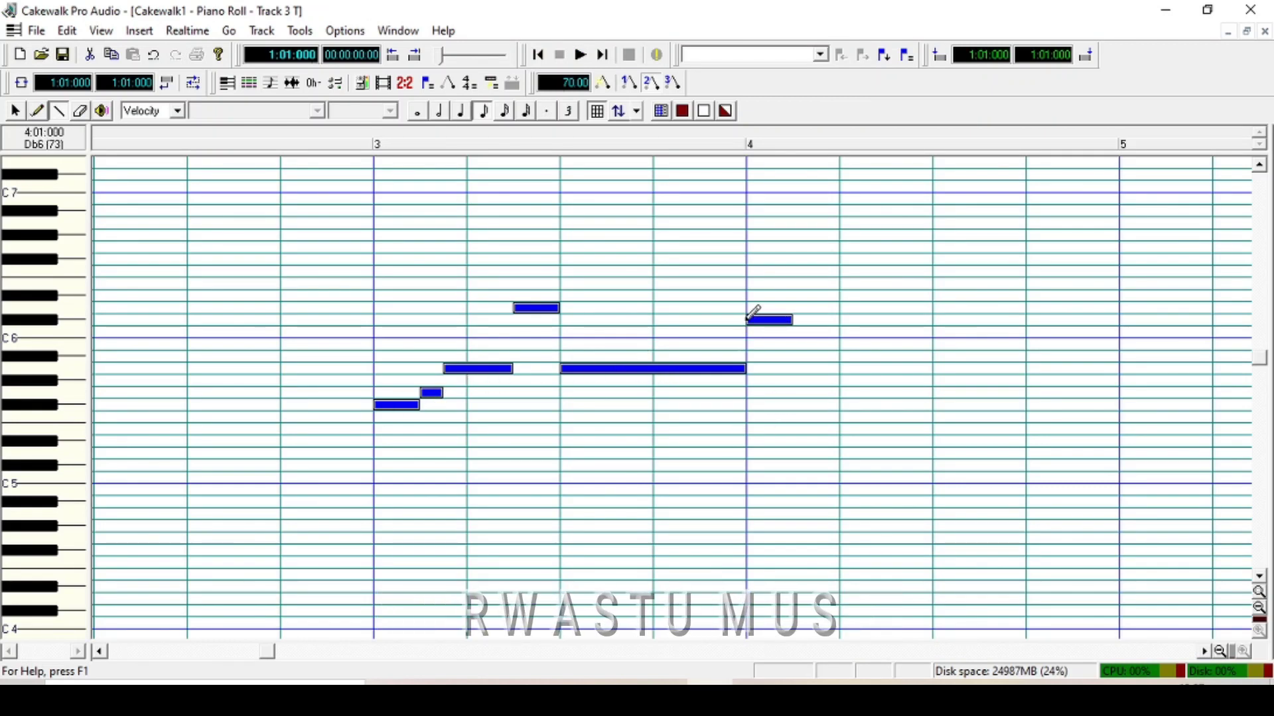
pyautogui.click(816, 369)
pyautogui.moveTo(838, 345); pyautogui.dragTo(816, 345)
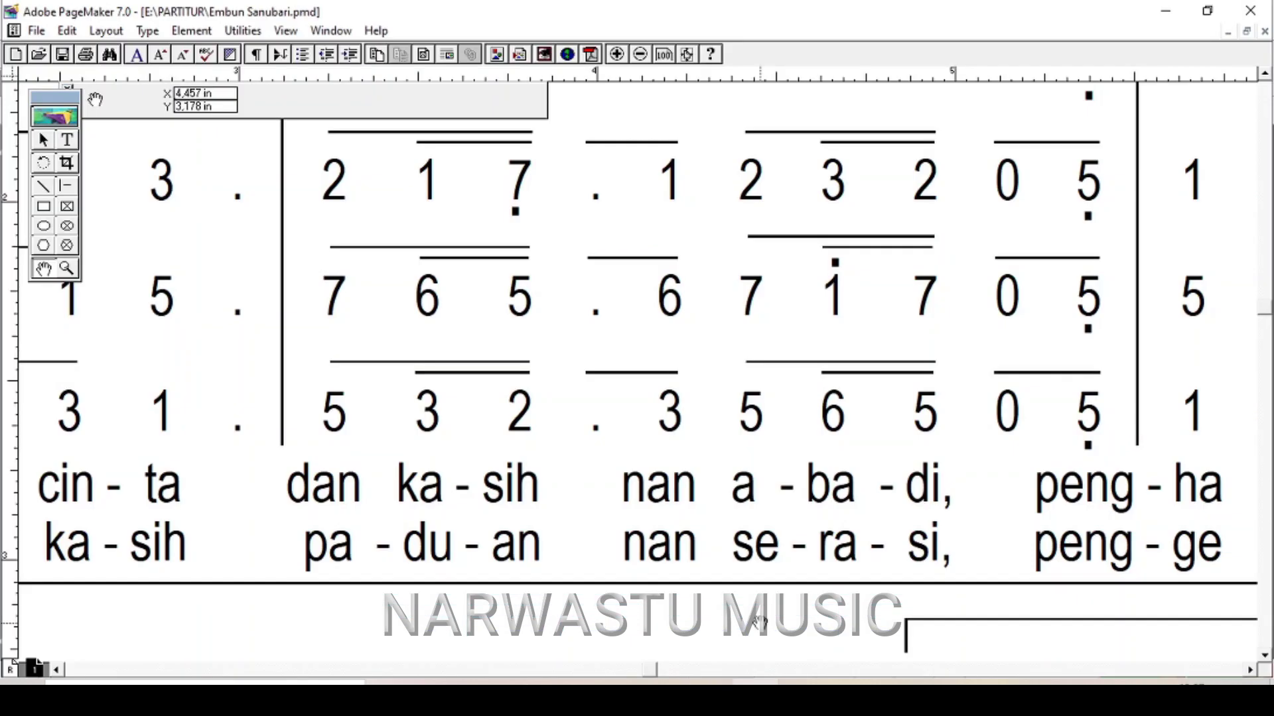
pyautogui.click(757, 682)
pyautogui.hotkey('alt', 'Tab')
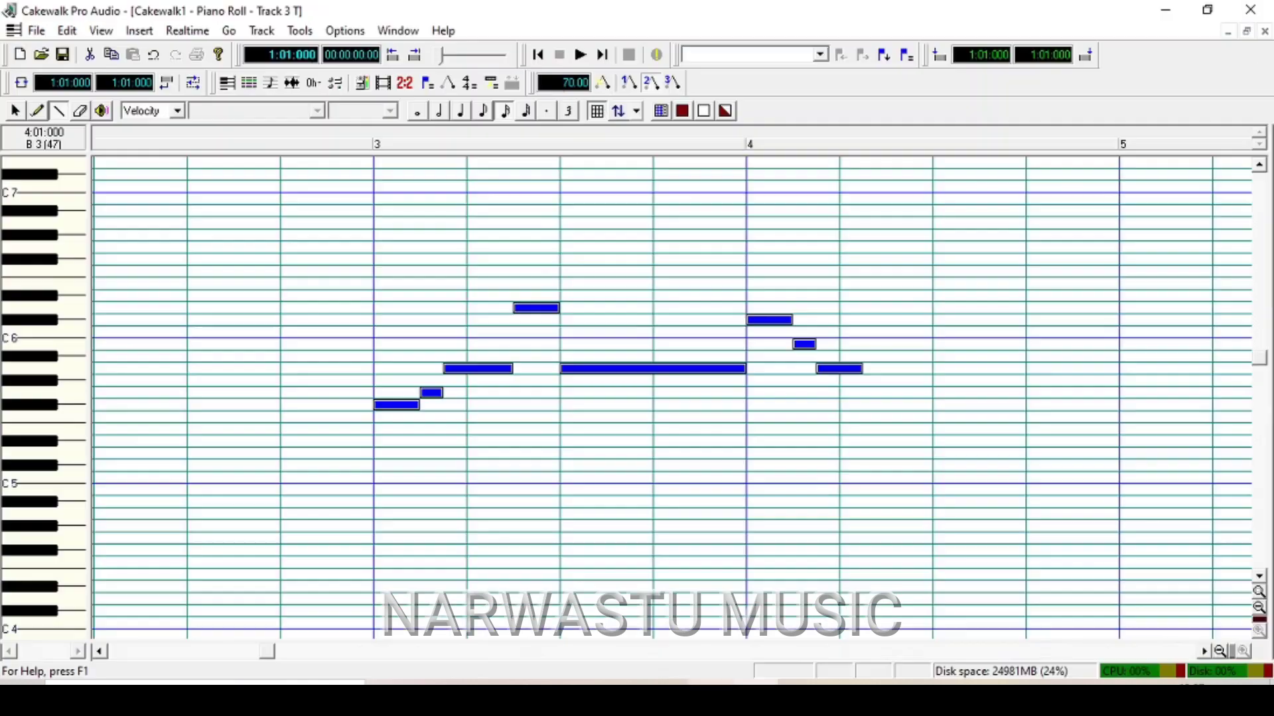
# Step: Add an eighth B5 on the second half of beat 2 of bar 4 and lengthen the preceding A5 to a dotted eighth
pyautogui.click(888, 344)
pyautogui.moveTo(866, 374); pyautogui.dragTo(941, 348)
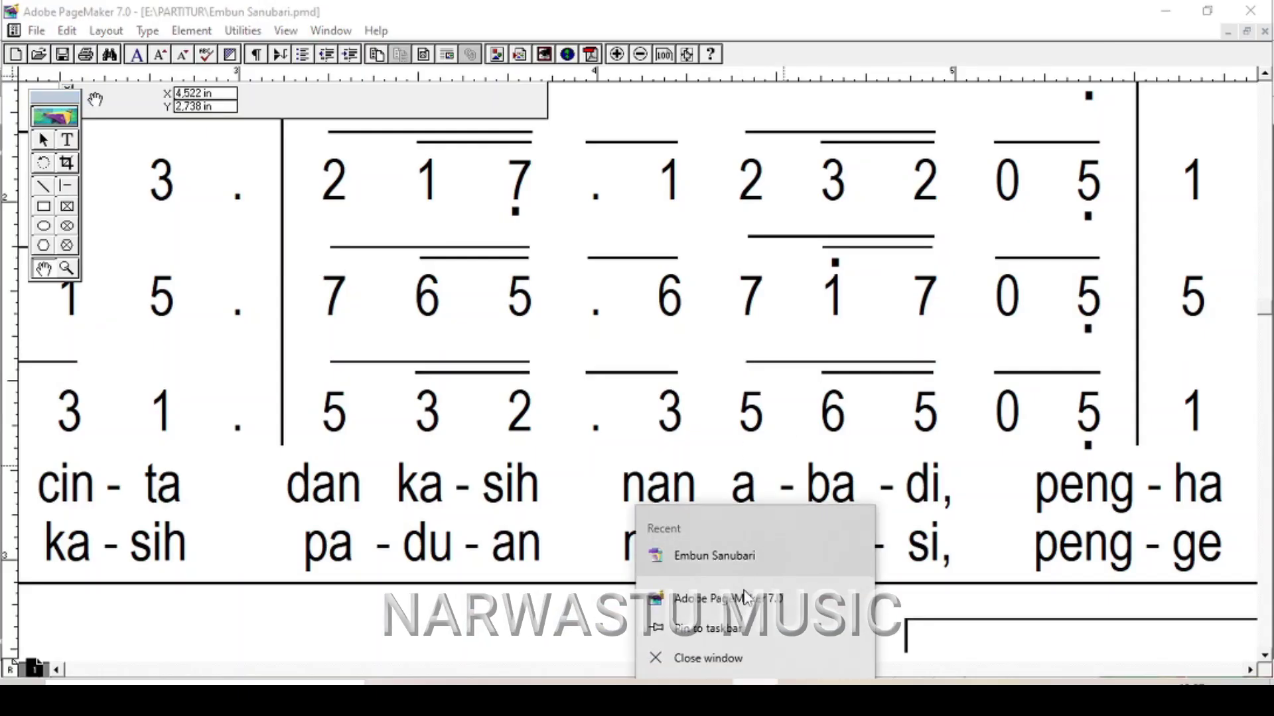
pyautogui.click(974, 458)
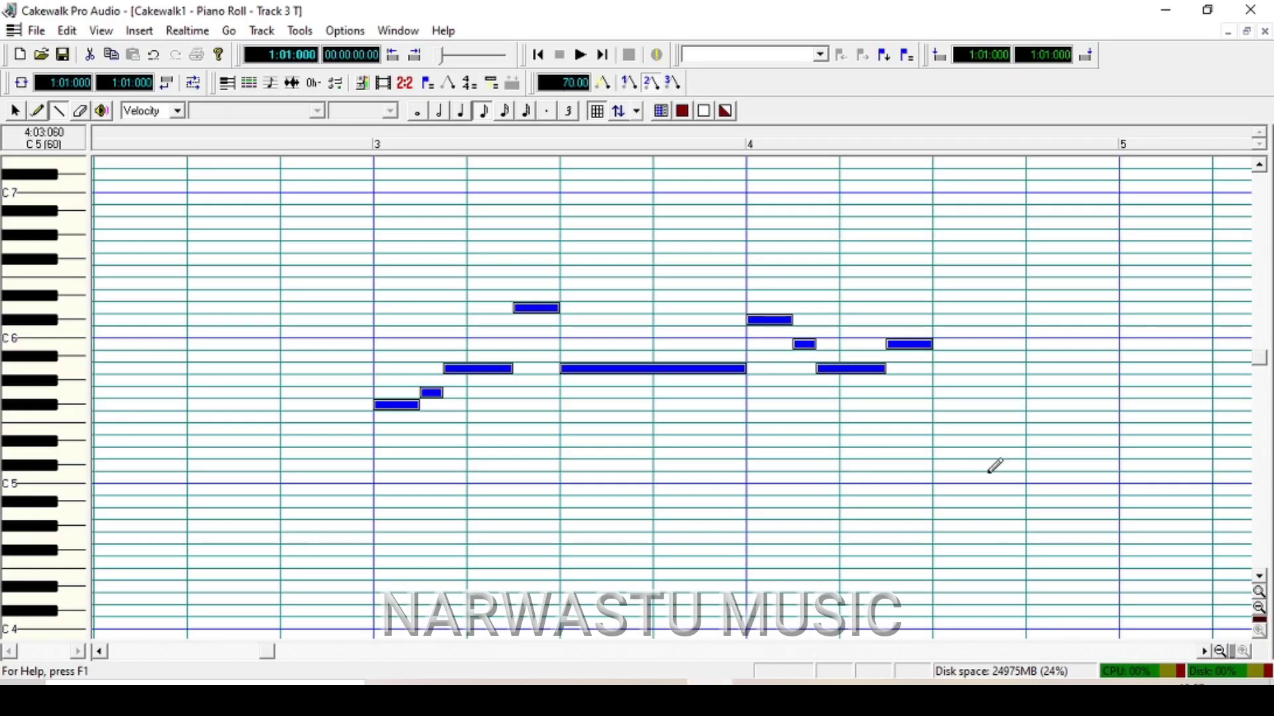
# Step: Following the score, enter an eighth C#6 and sixteenths D6 and C#6 on beat 3 of bar 4, plus an eighth A4 at 4:04:060
pyautogui.click(1204, 651)
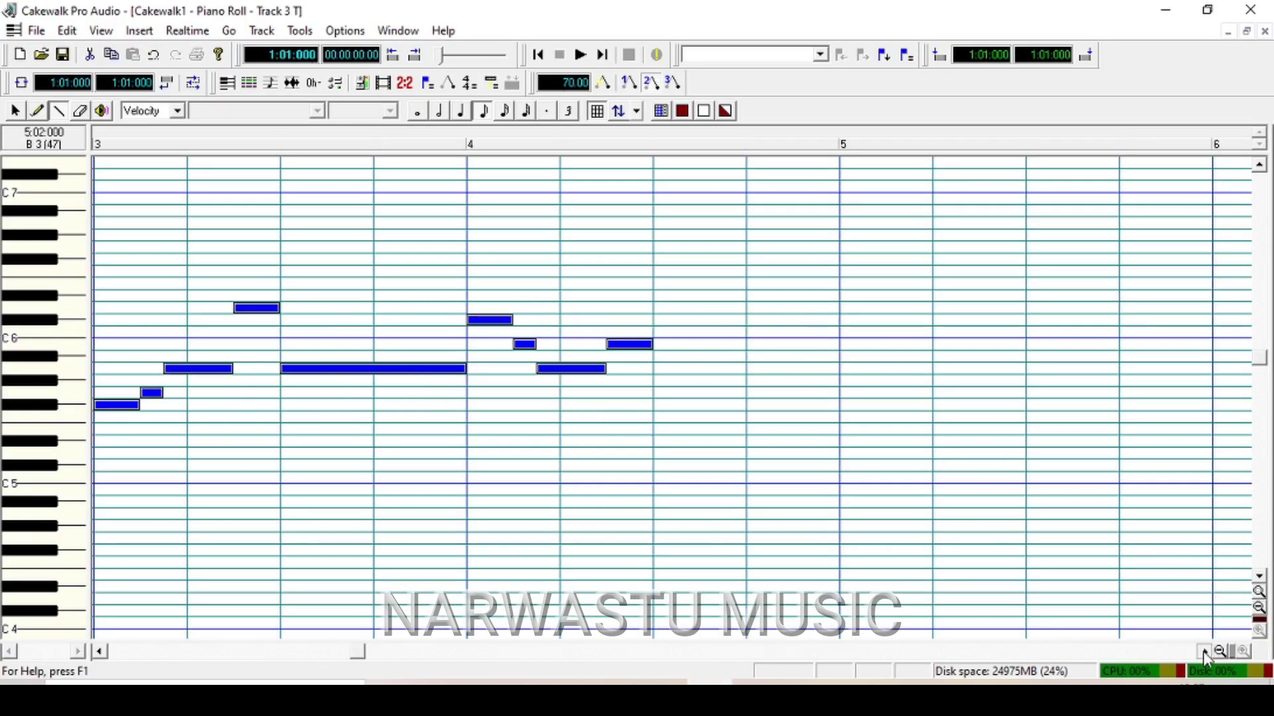
pyautogui.click(560, 320)
pyautogui.click(627, 310)
pyautogui.moveTo(637, 313); pyautogui.dragTo(652, 319)
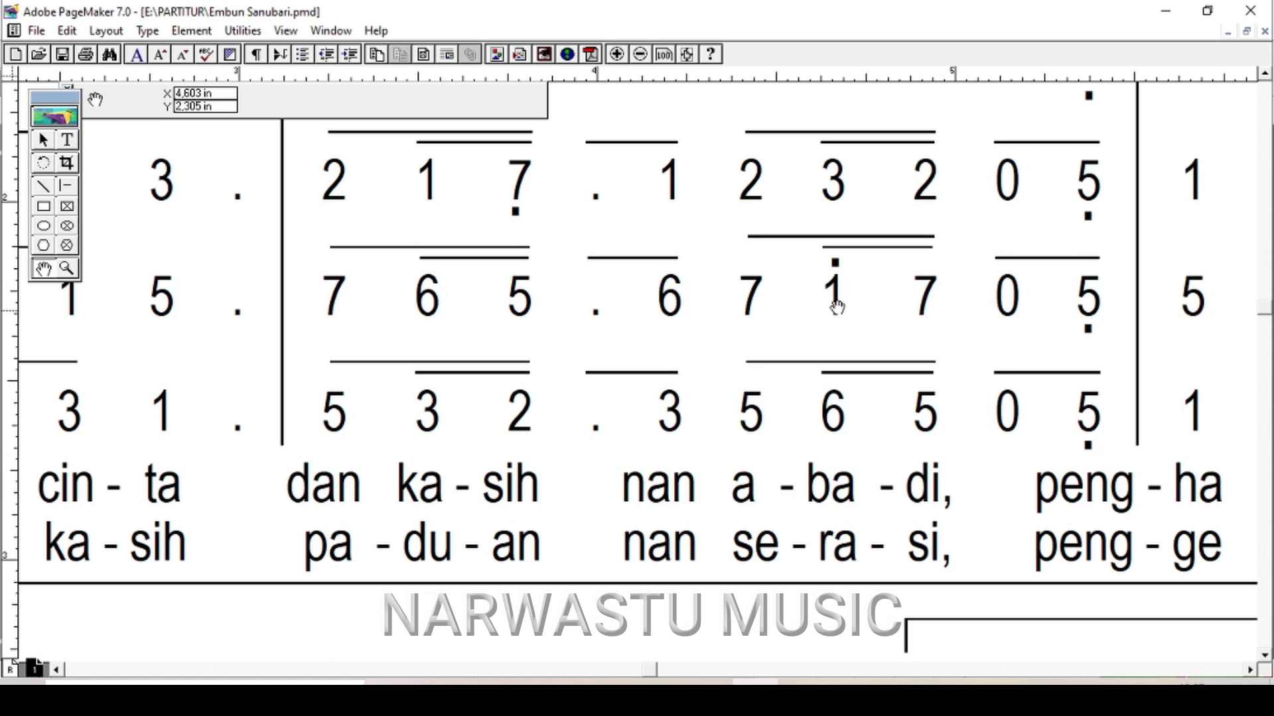
pyautogui.moveTo(997, 336); pyautogui.dragTo(700, 355)
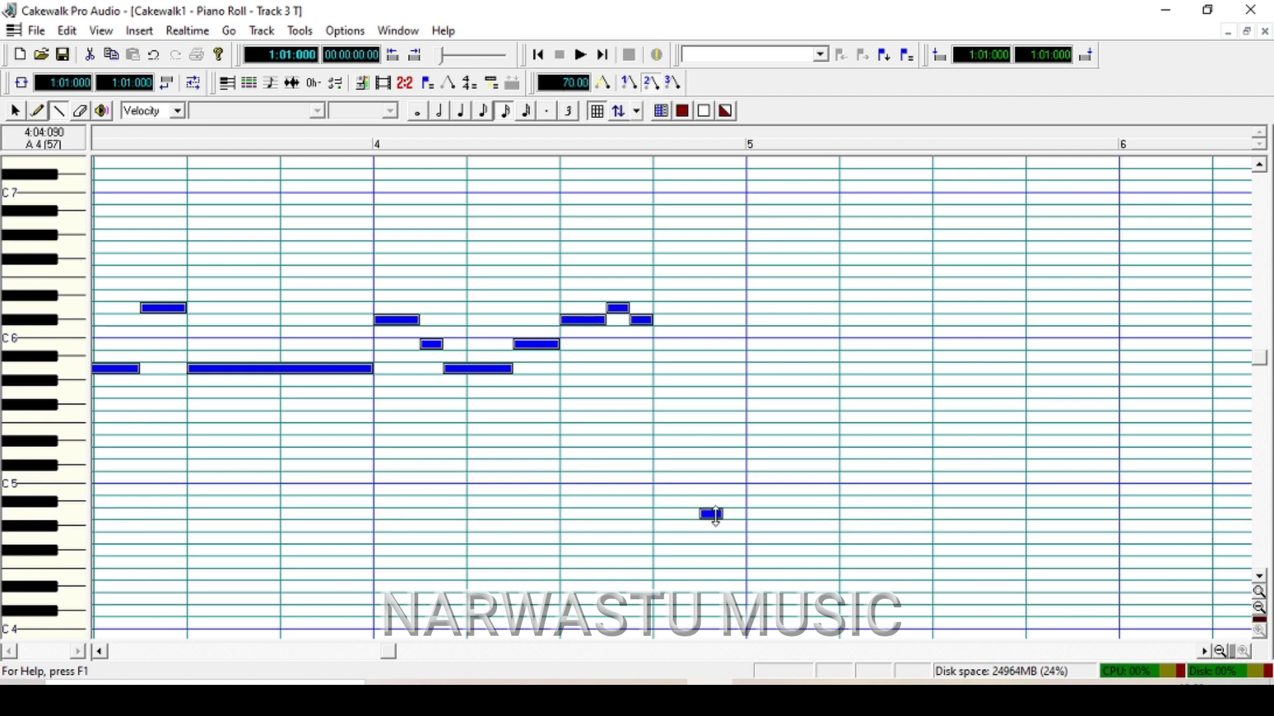
pyautogui.moveTo(735, 528); pyautogui.dragTo(746, 526)
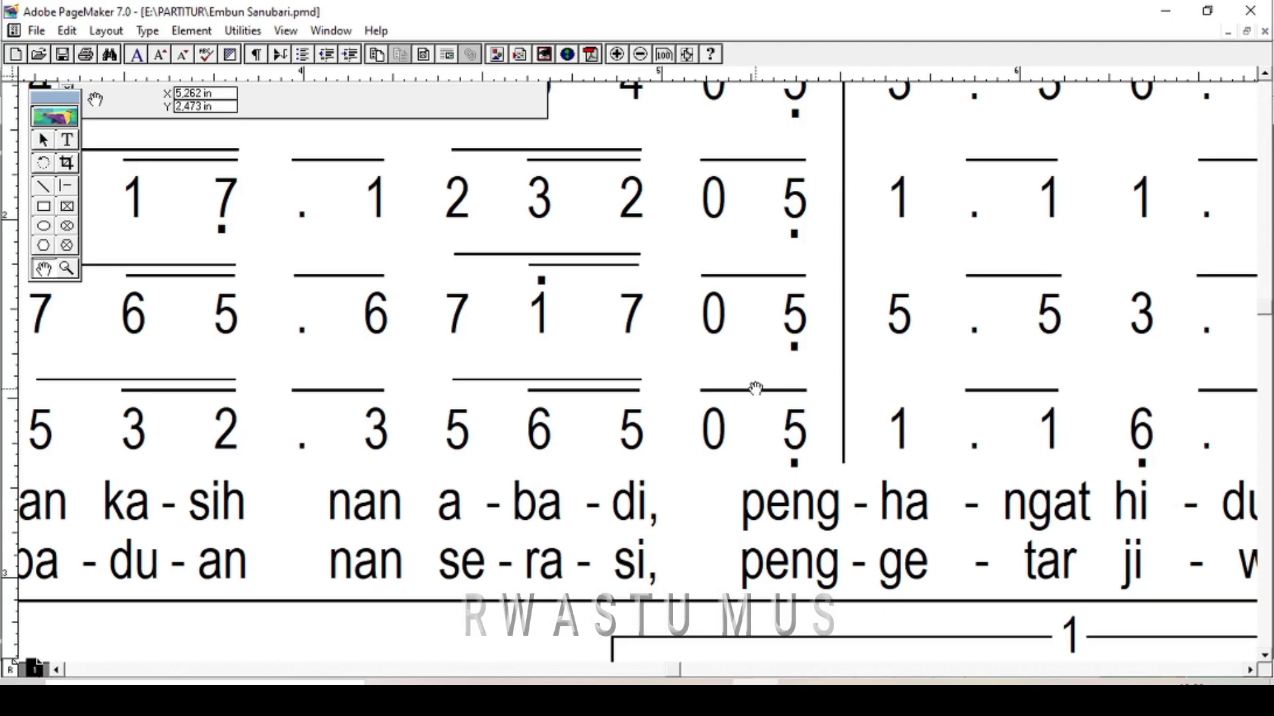
# Step: Read the next tenor bar in PageMaker and enter a dotted quarter A5 and an eighth A5 across beats 1 and 2 of bar 5
pyautogui.moveTo(898, 352); pyautogui.dragTo(580, 328)
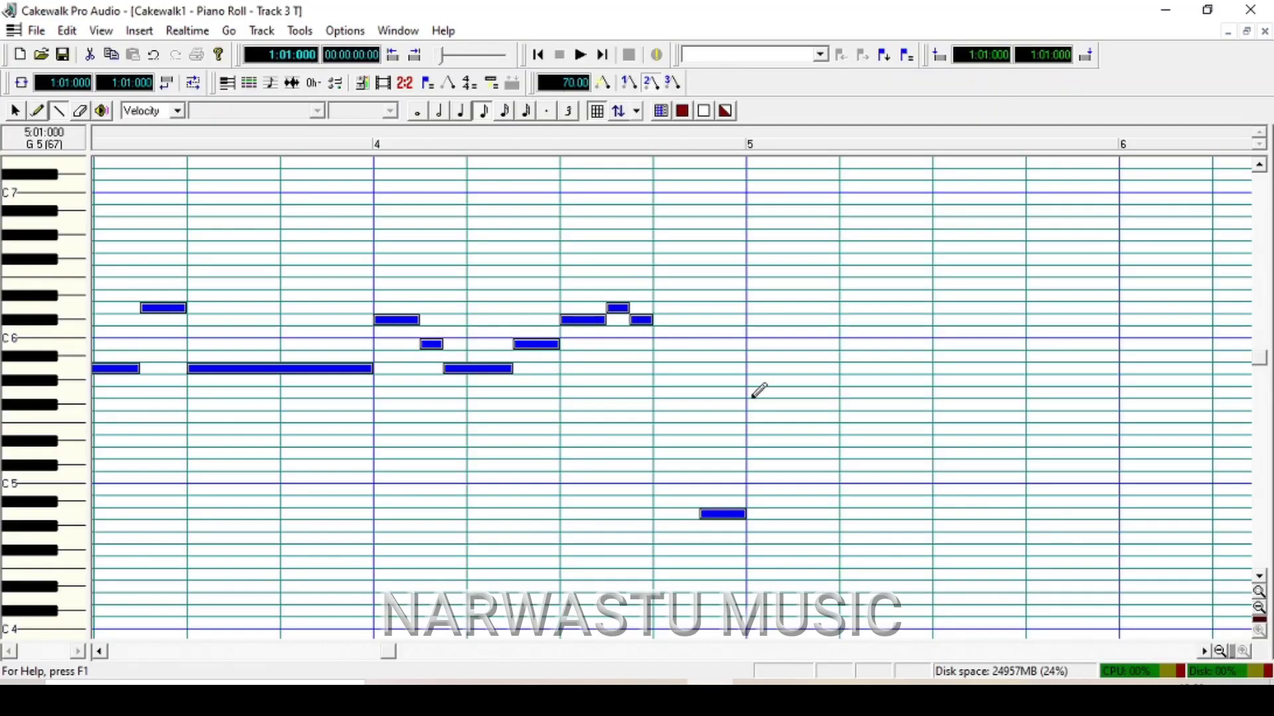
pyautogui.click(748, 368)
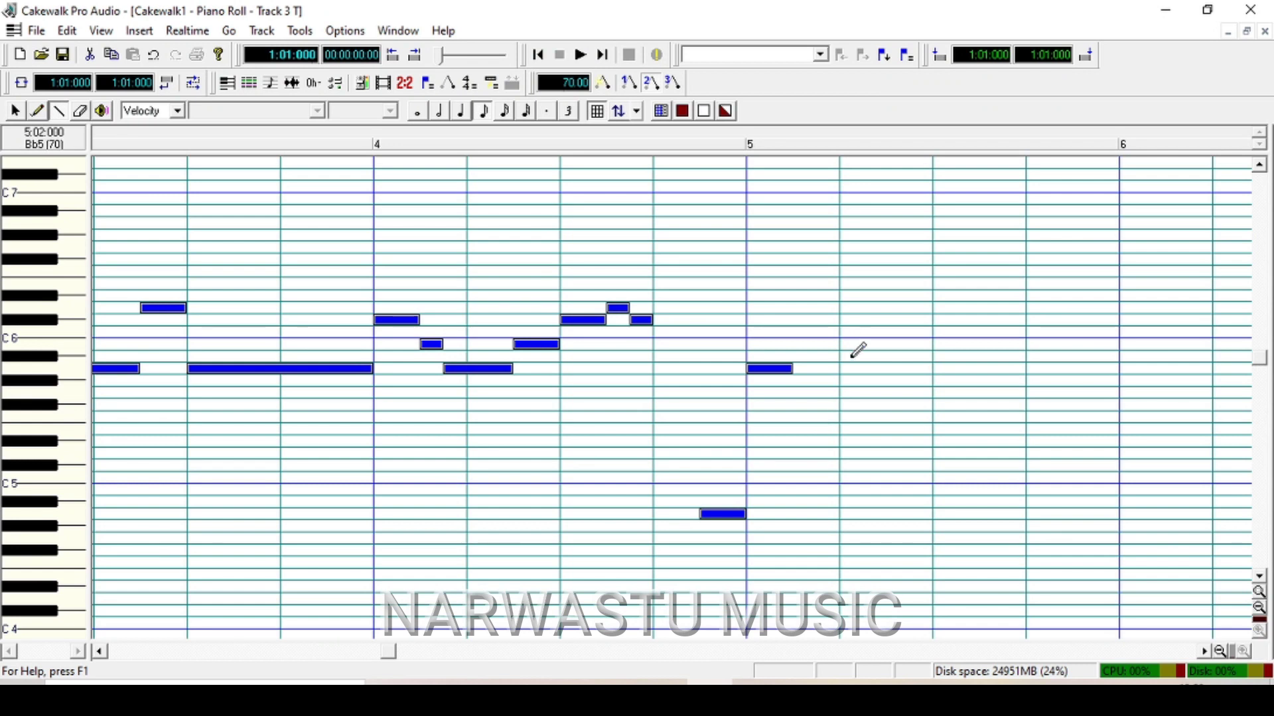
pyautogui.moveTo(791, 368); pyautogui.dragTo(876, 411)
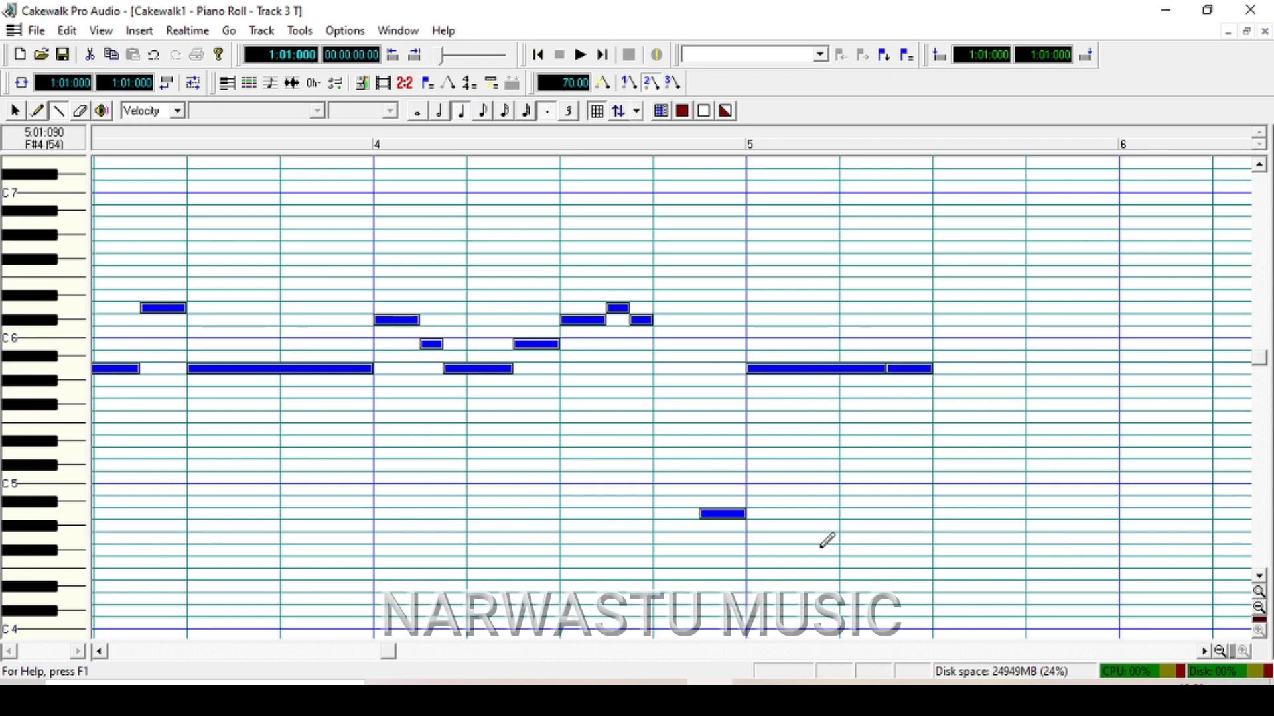
# Step: Check the tenor line in PageMaker and enter a dotted quarter F#5 and an eighth F#5 across beats 3 and 4 of bar 5
pyautogui.hotkey('alt', 'Tab')
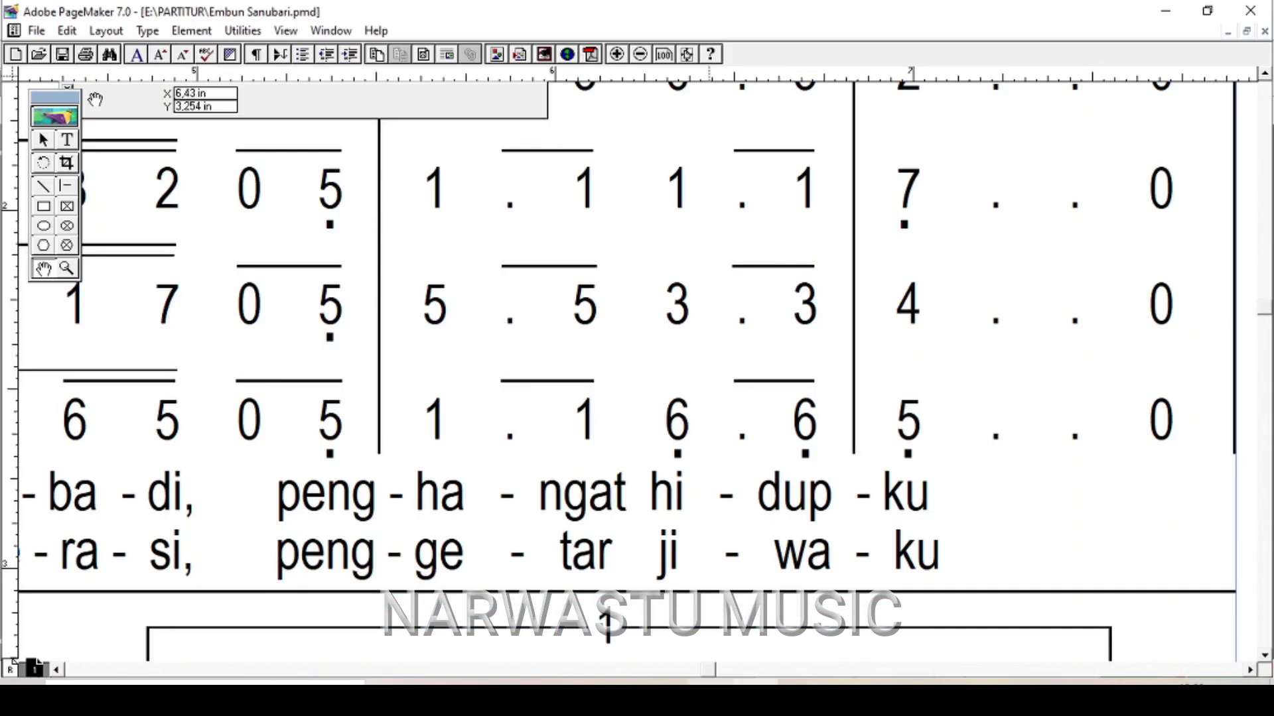
pyautogui.hotkey('alt', 'Tab')
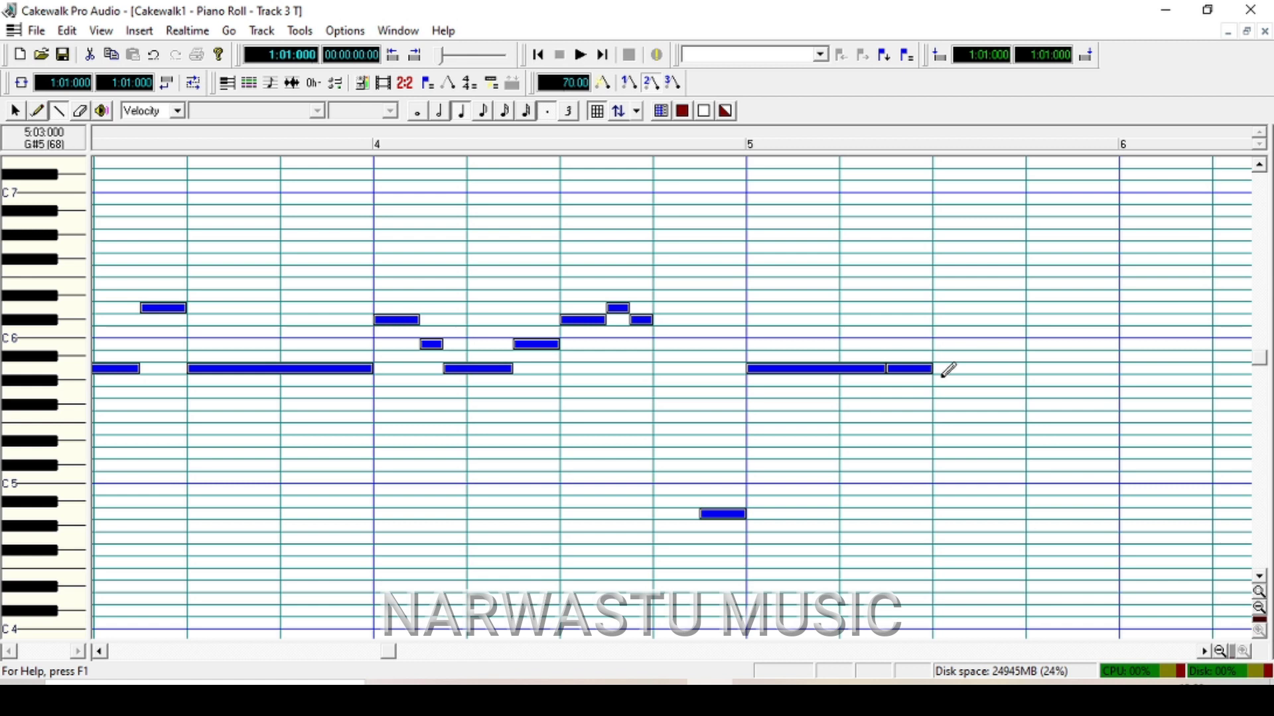
pyautogui.click(944, 406)
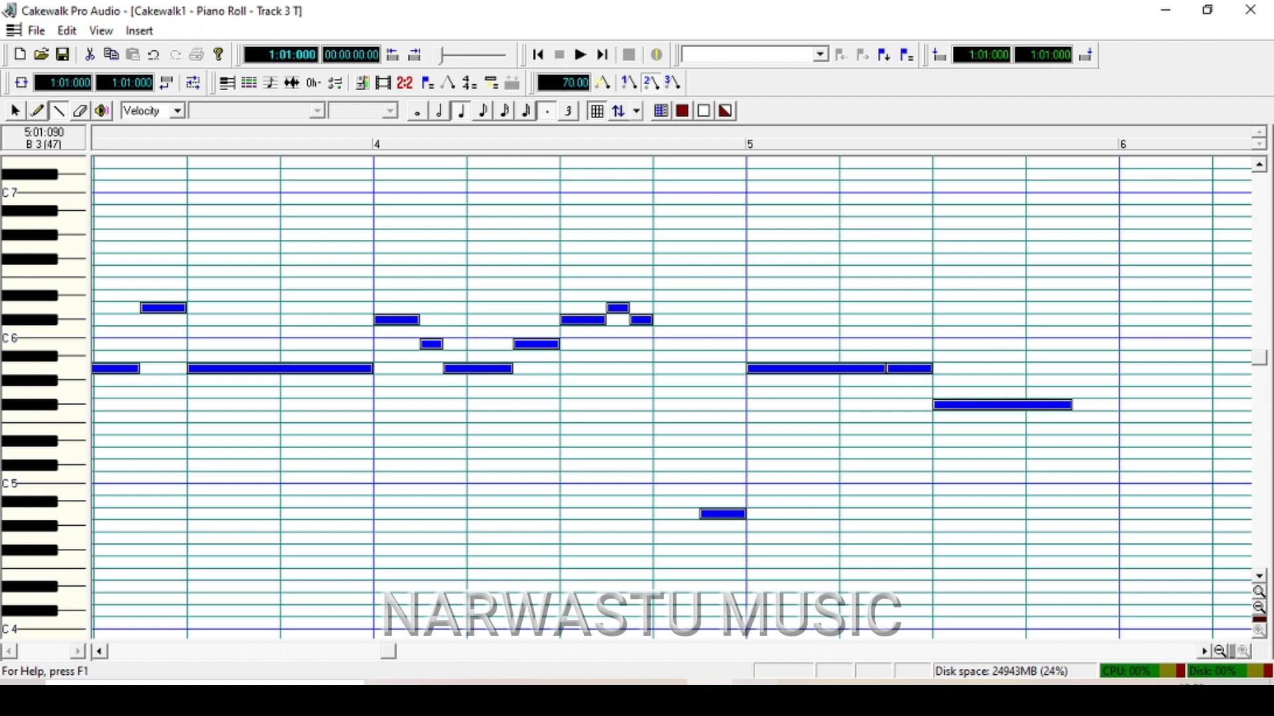
pyautogui.hotkey('alt', 'Tab')
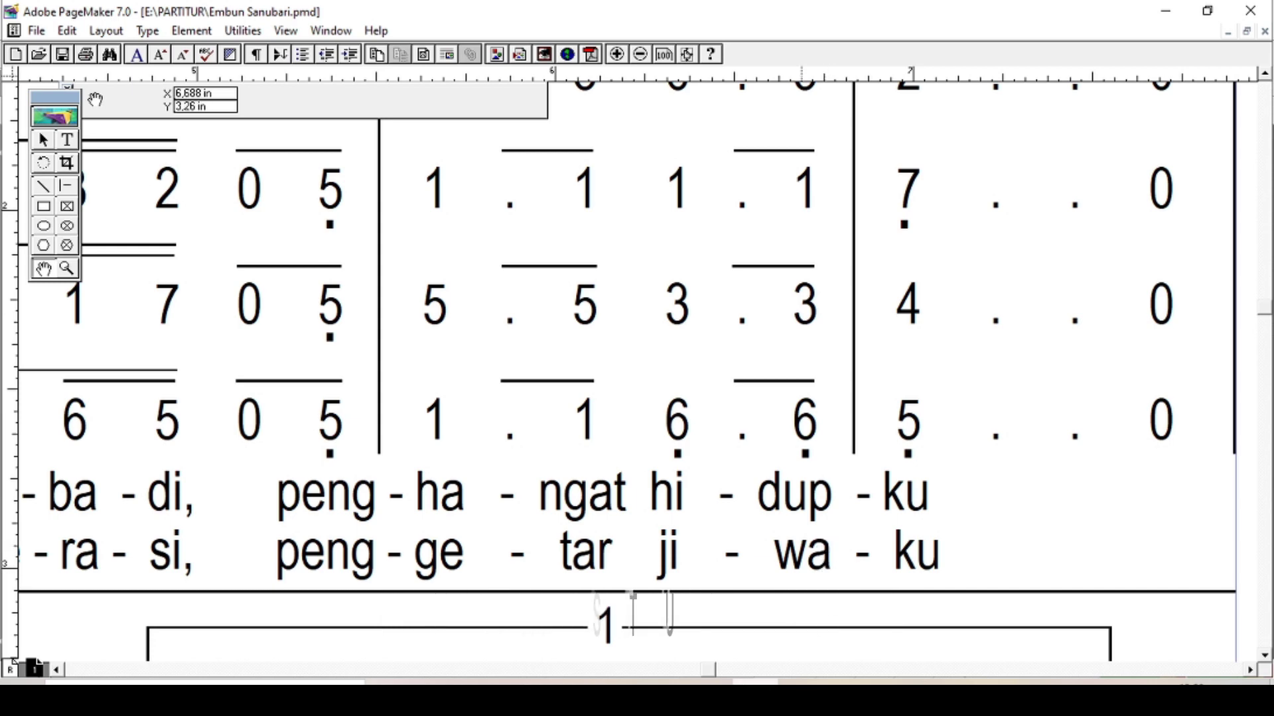
pyautogui.hotkey('alt', 'Tab')
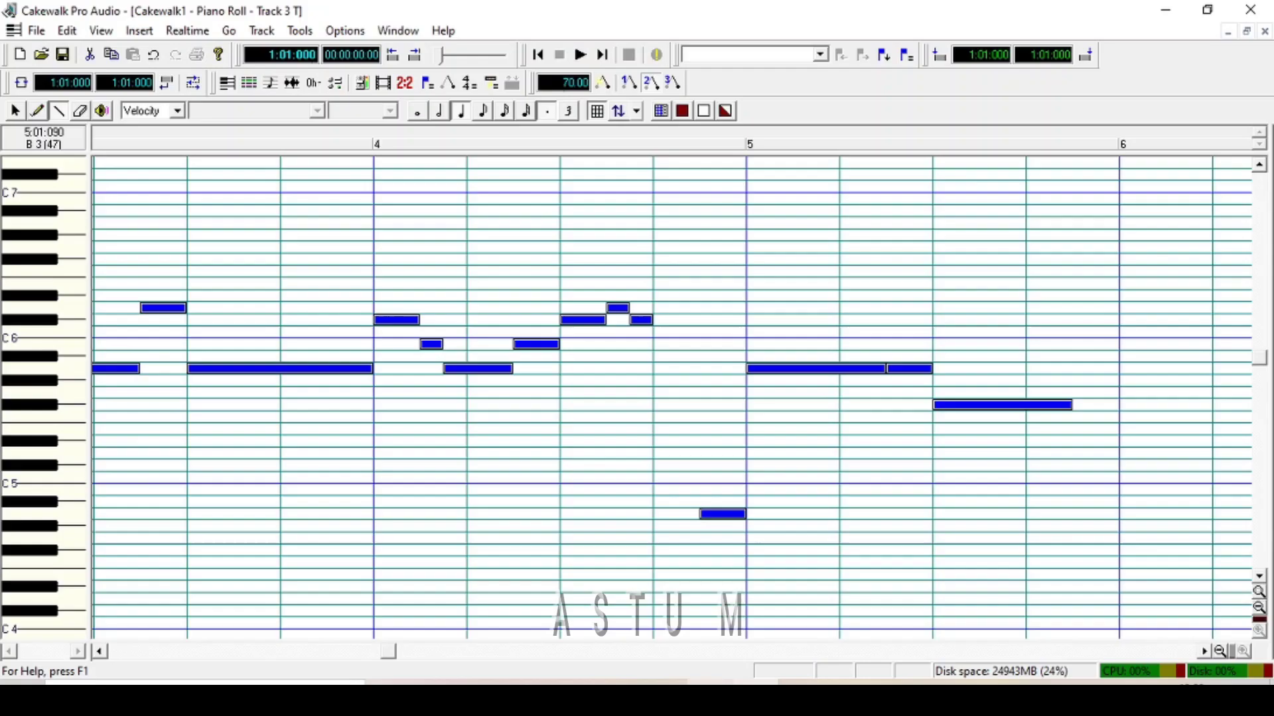
pyautogui.moveTo(1064, 409); pyautogui.dragTo(1053, 417)
pyautogui.click(1070, 406)
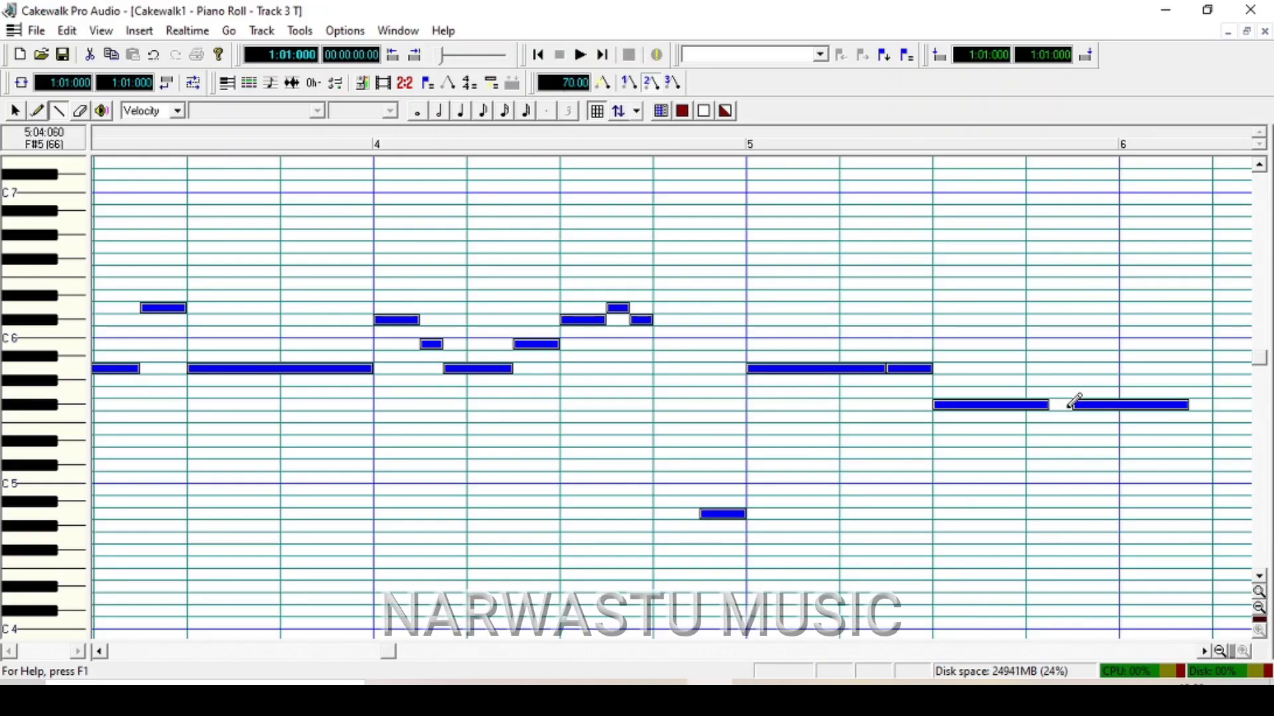
pyautogui.rightClick(1078, 408)
pyautogui.click(711, 282)
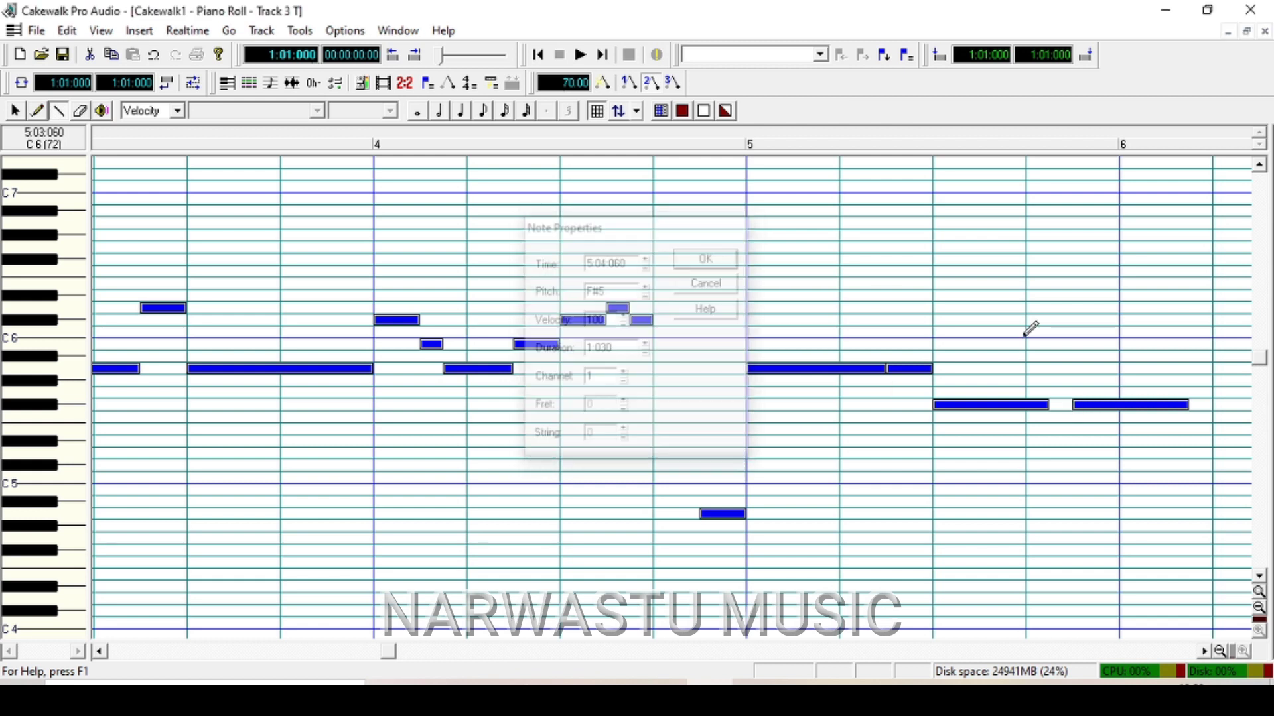
pyautogui.moveTo(1169, 405); pyautogui.dragTo(1063, 422)
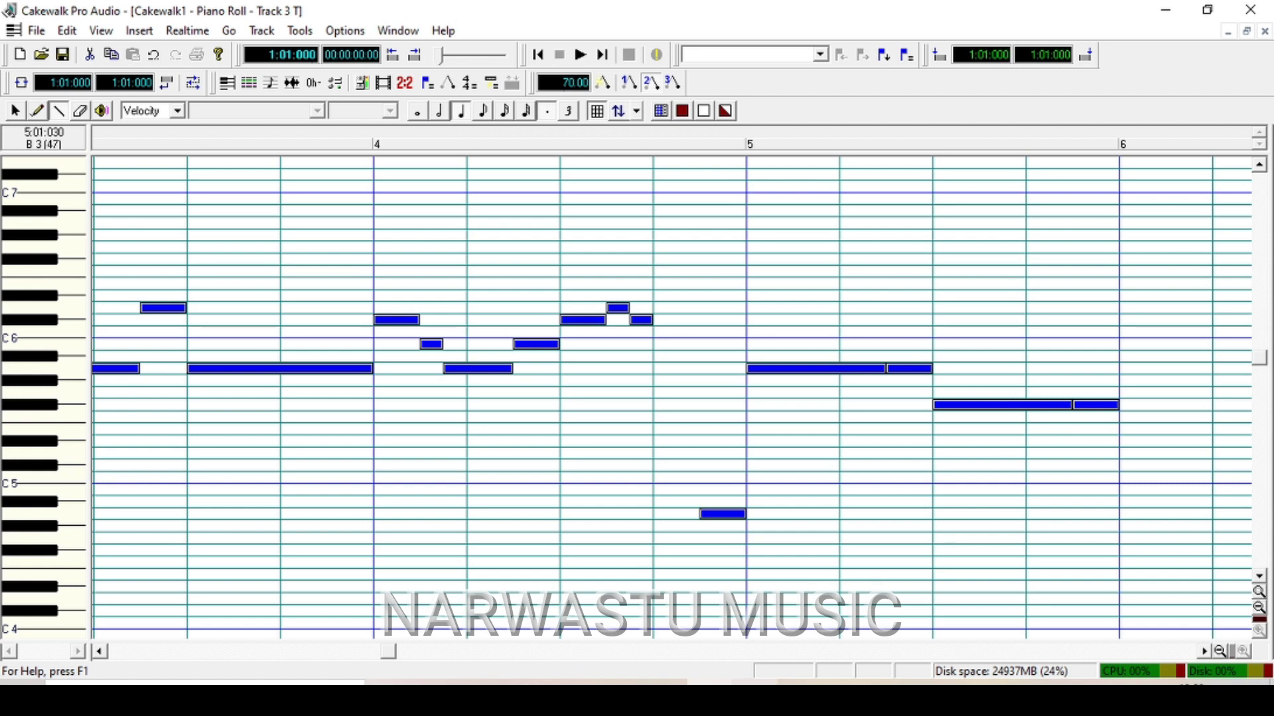
# Step: Read the last tenor bar of the line in PageMaker and enter a dotted half G5 from beat 1 of bar 6
pyautogui.hotkey('alt', 'Tab')
pyautogui.moveTo(955, 372); pyautogui.dragTo(588, 283)
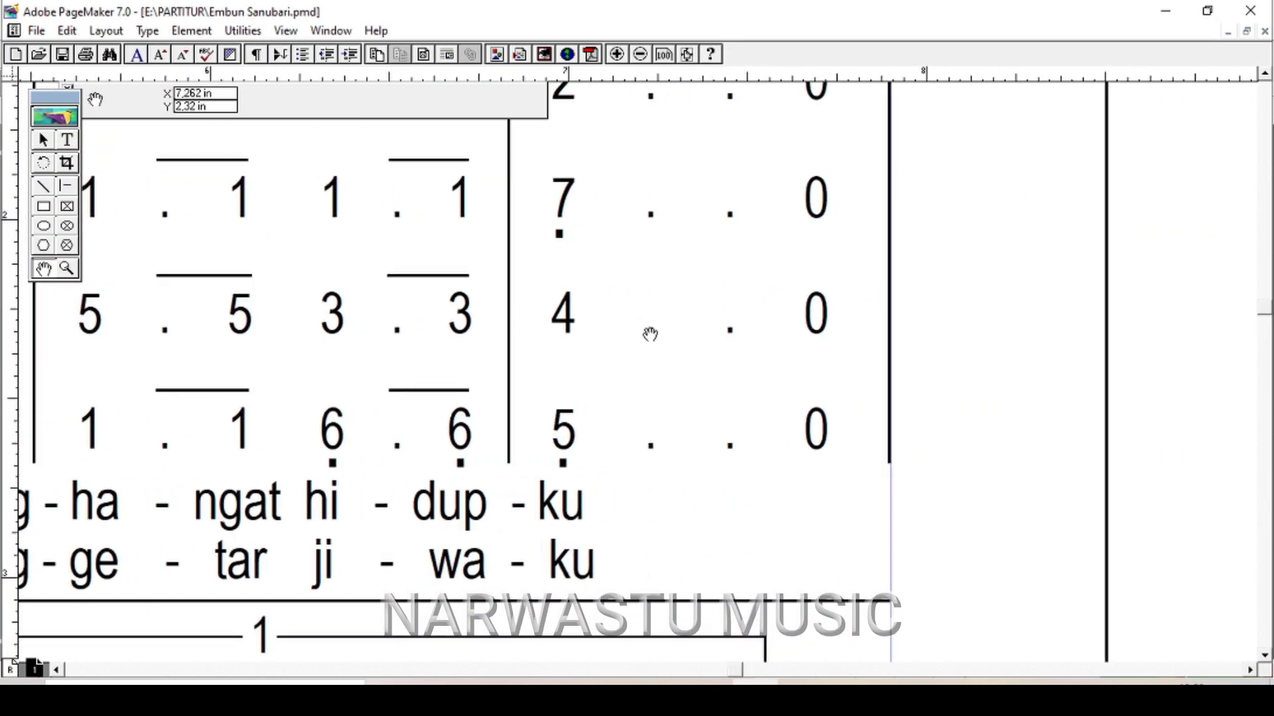
pyautogui.hotkey('alt', 'Tab')
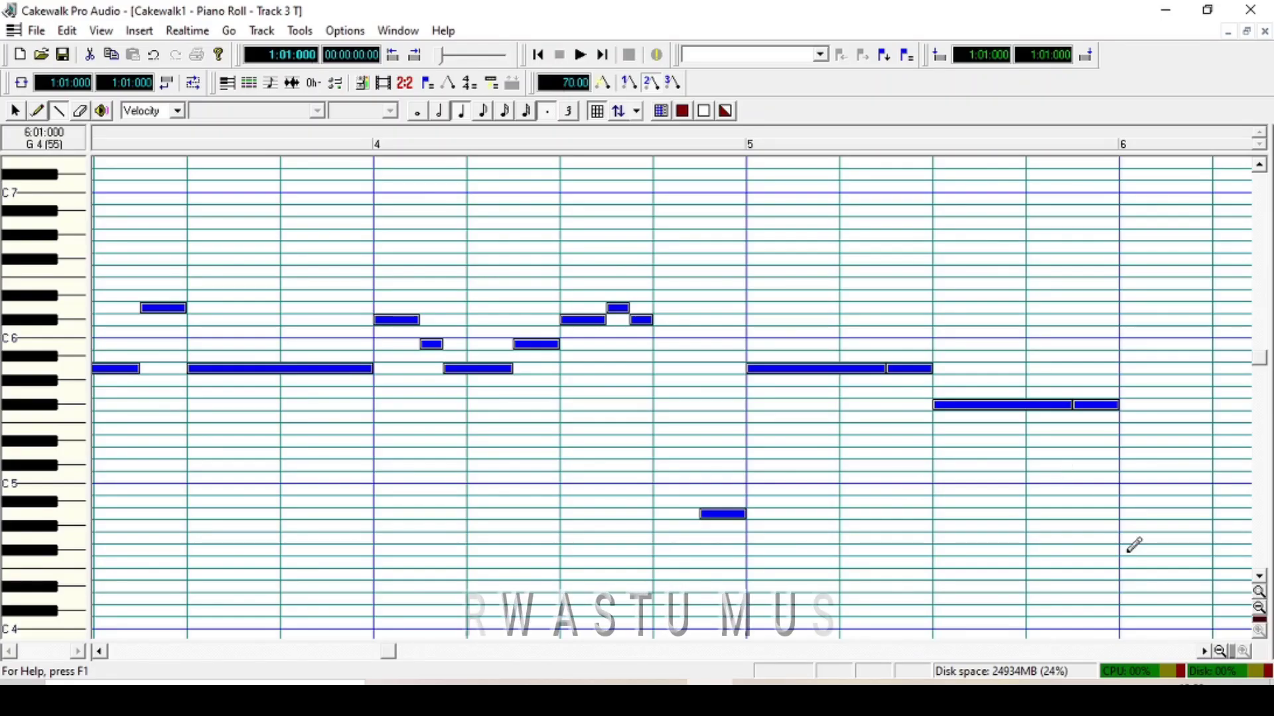
pyautogui.click(1204, 652)
pyautogui.click(1205, 652)
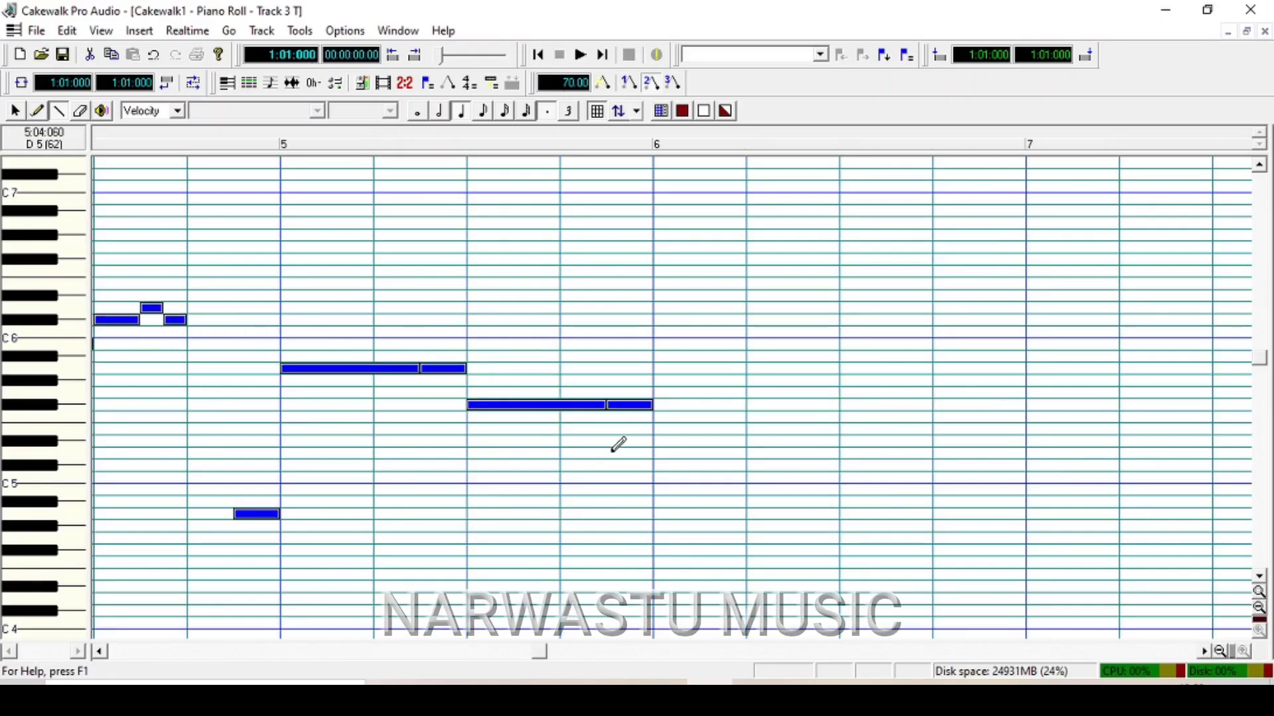
pyautogui.click(655, 391)
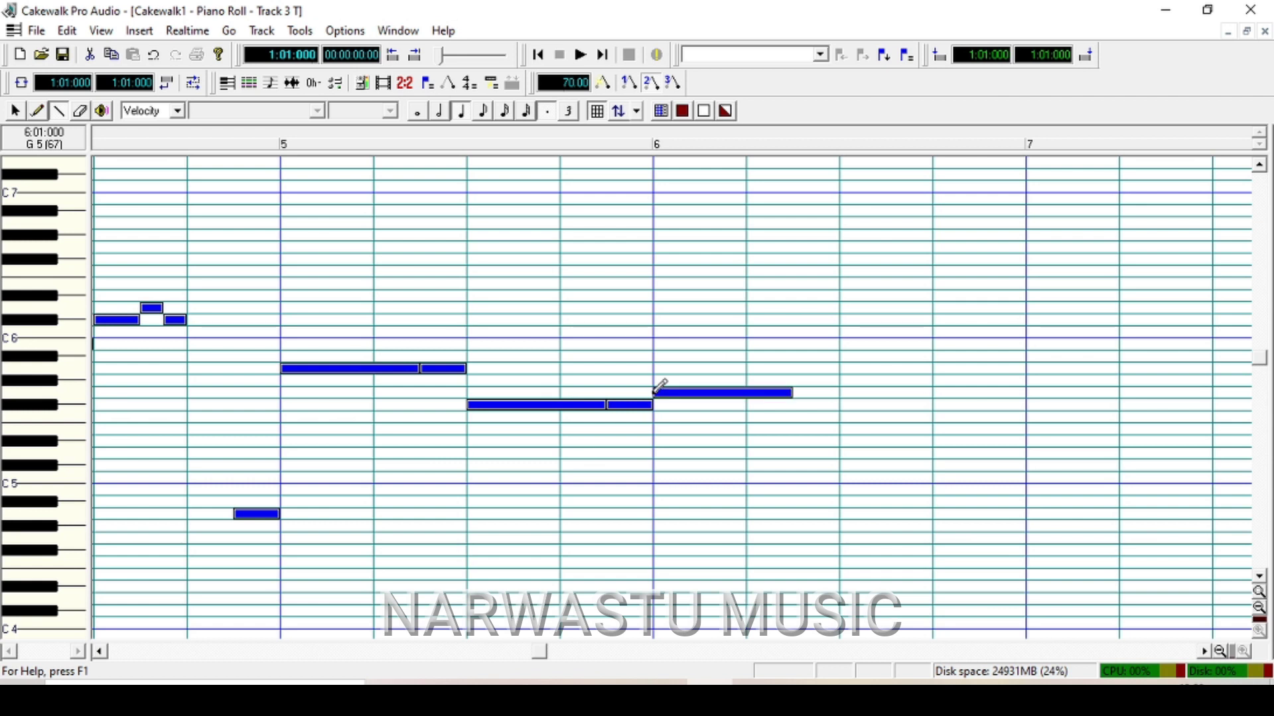
pyautogui.moveTo(772, 395); pyautogui.dragTo(924, 420)
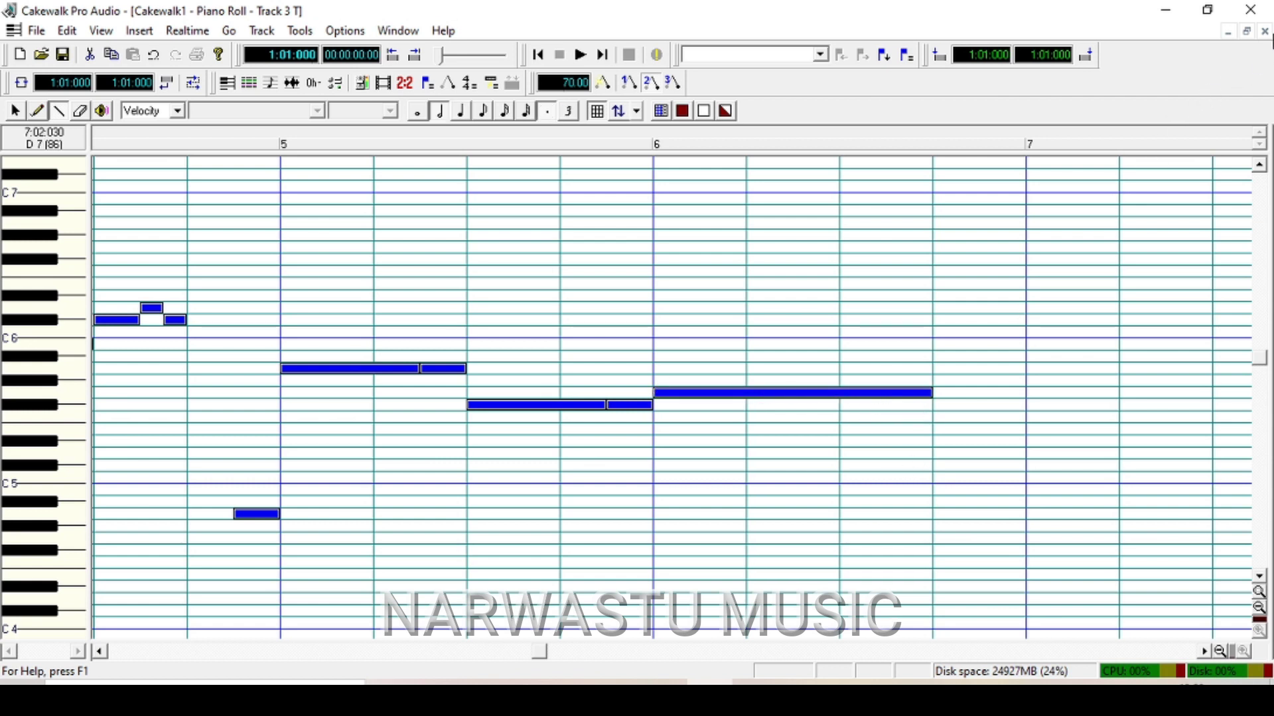
# Step: Close the tenor's Piano Roll, play back the soprano, alto and tenor tracks together, and rewind to the start
pyautogui.click(1265, 31)
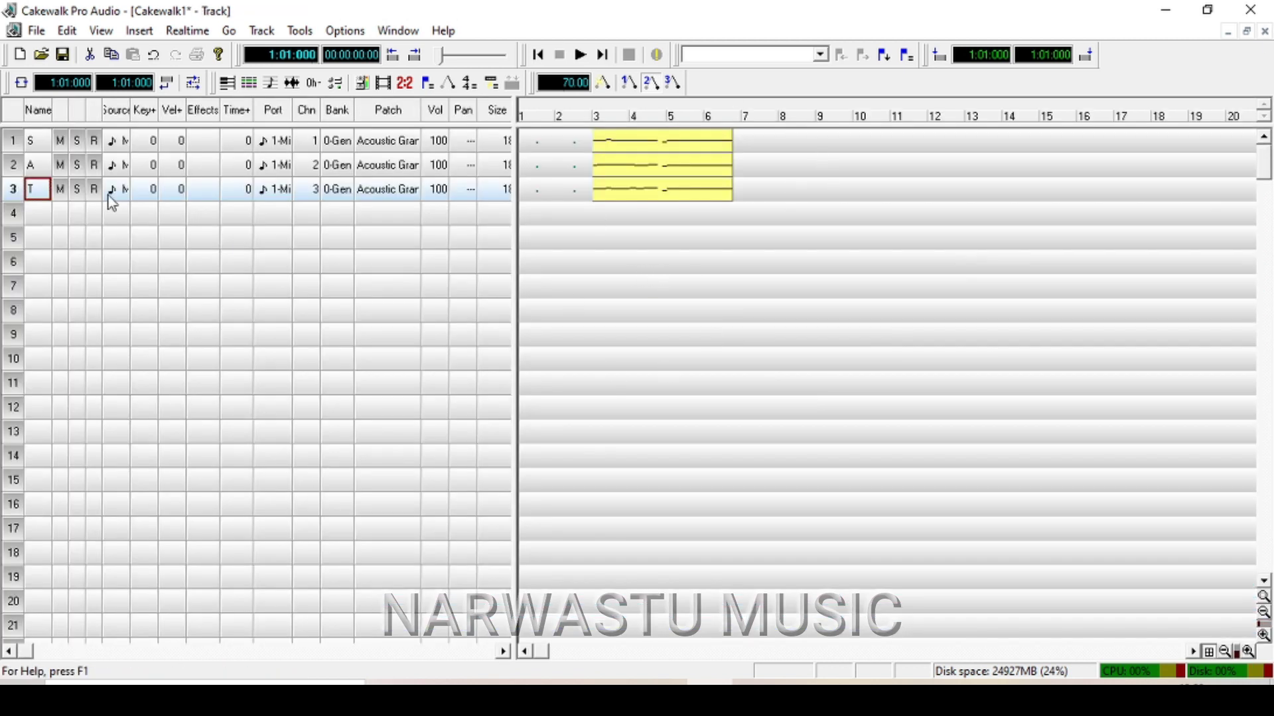
pyautogui.click(568, 119)
pyautogui.press('space')
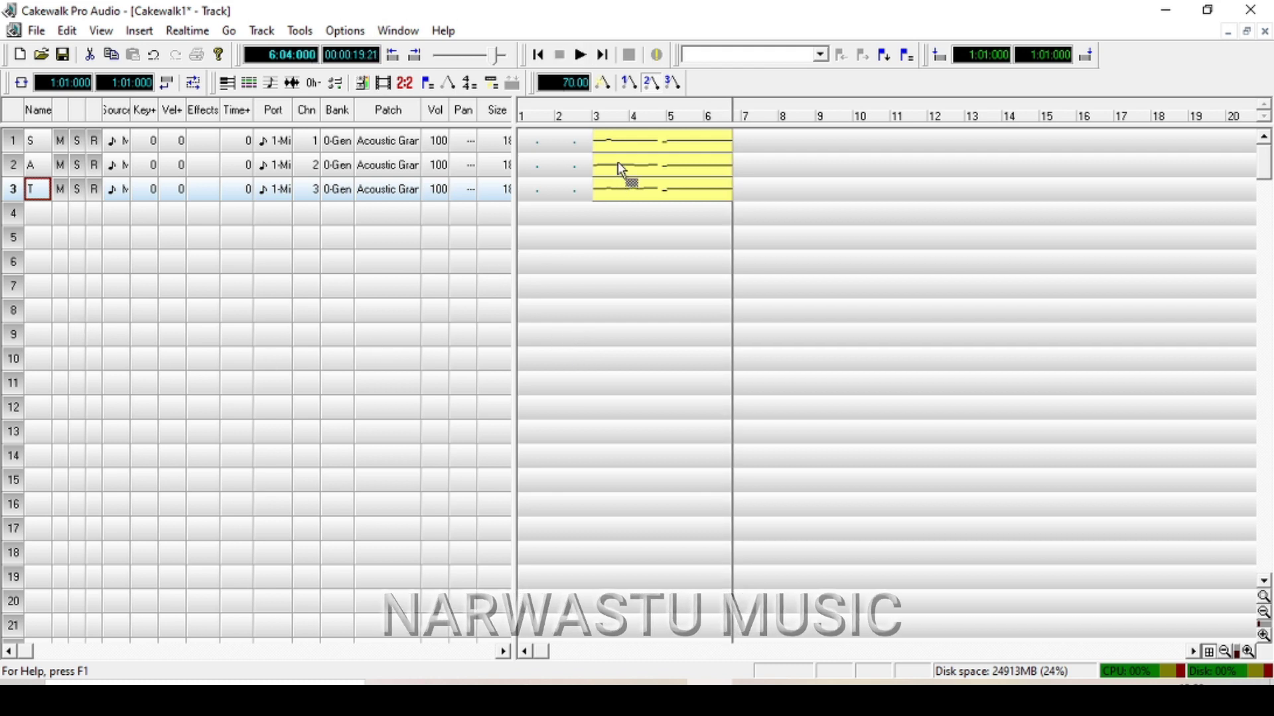
pyautogui.click(543, 58)
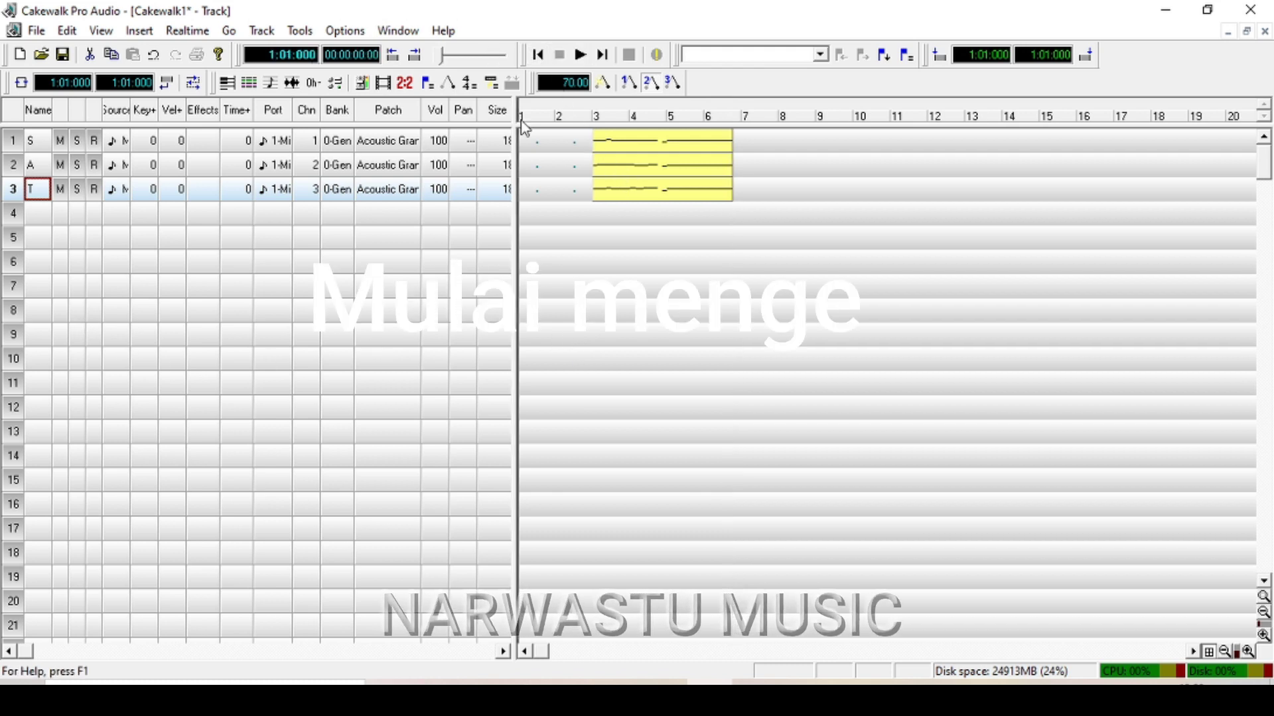
# Step: Open the track properties of track 4 and set its source to MIDI Omni and its channel to 4
pyautogui.click(38, 215)
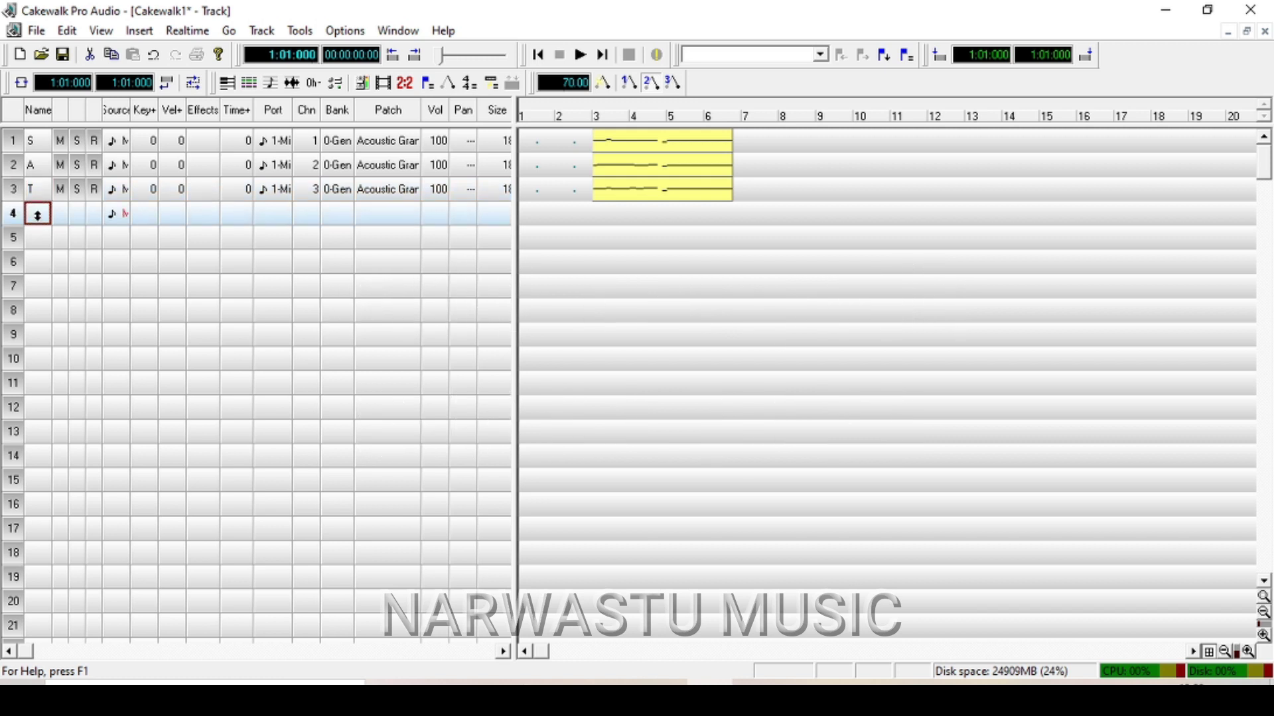
pyautogui.rightClick(37, 214)
pyautogui.click(78, 518)
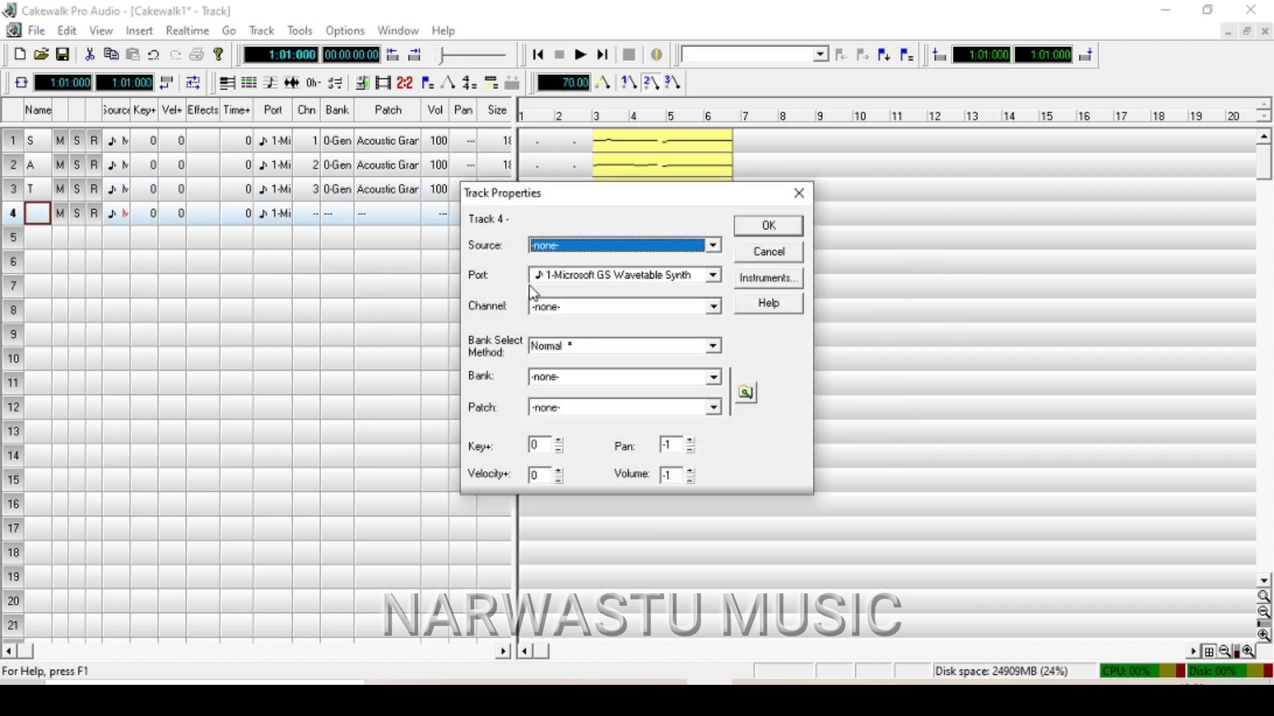
pyautogui.click(626, 251)
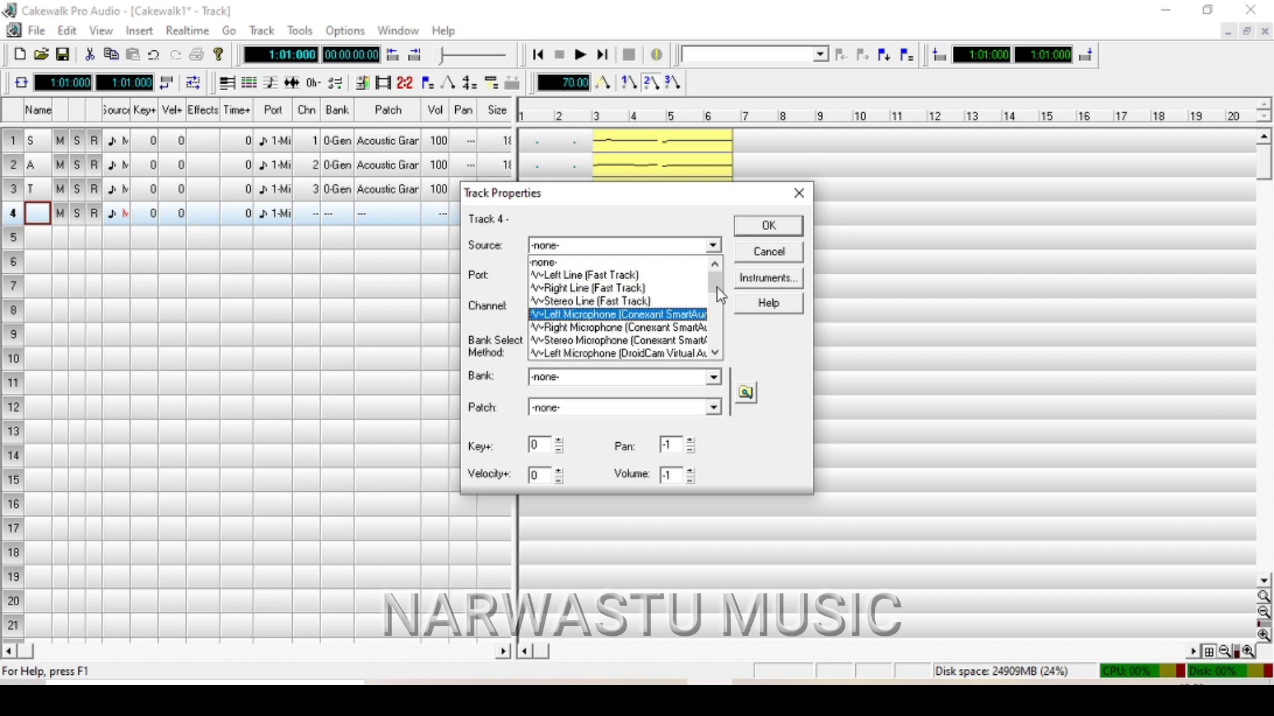
pyautogui.scroll(-3, 719, 295)
pyautogui.click(617, 299)
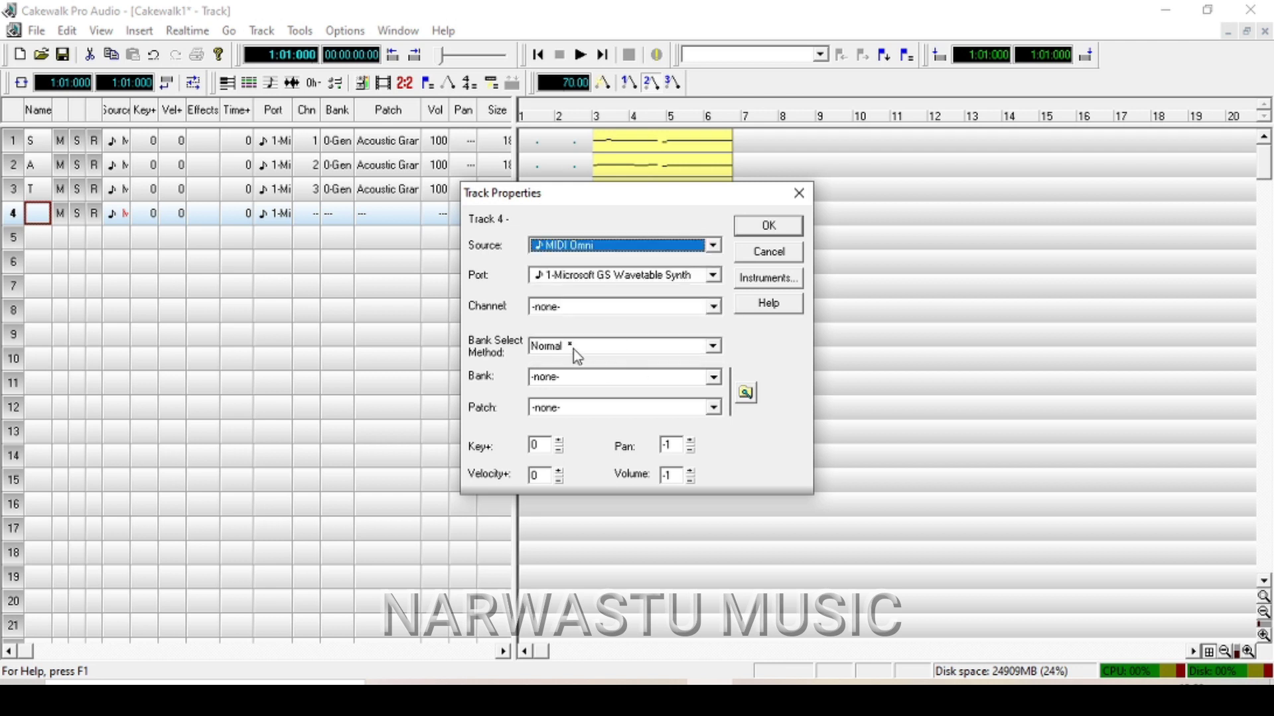
pyautogui.click(573, 310)
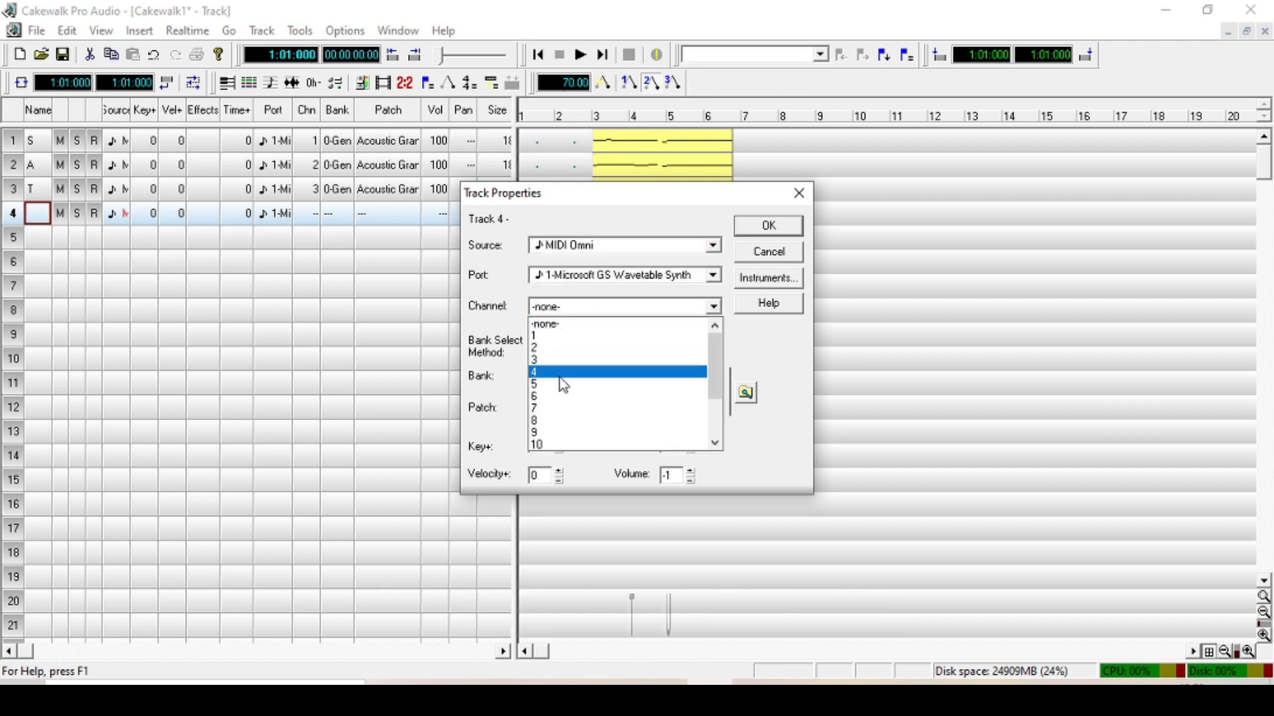
pyautogui.click(561, 374)
# Step: Set track 4's bank to 0, patch to Acoustic Grand Piano and volume to 100, and apply the properties
pyautogui.click(544, 379)
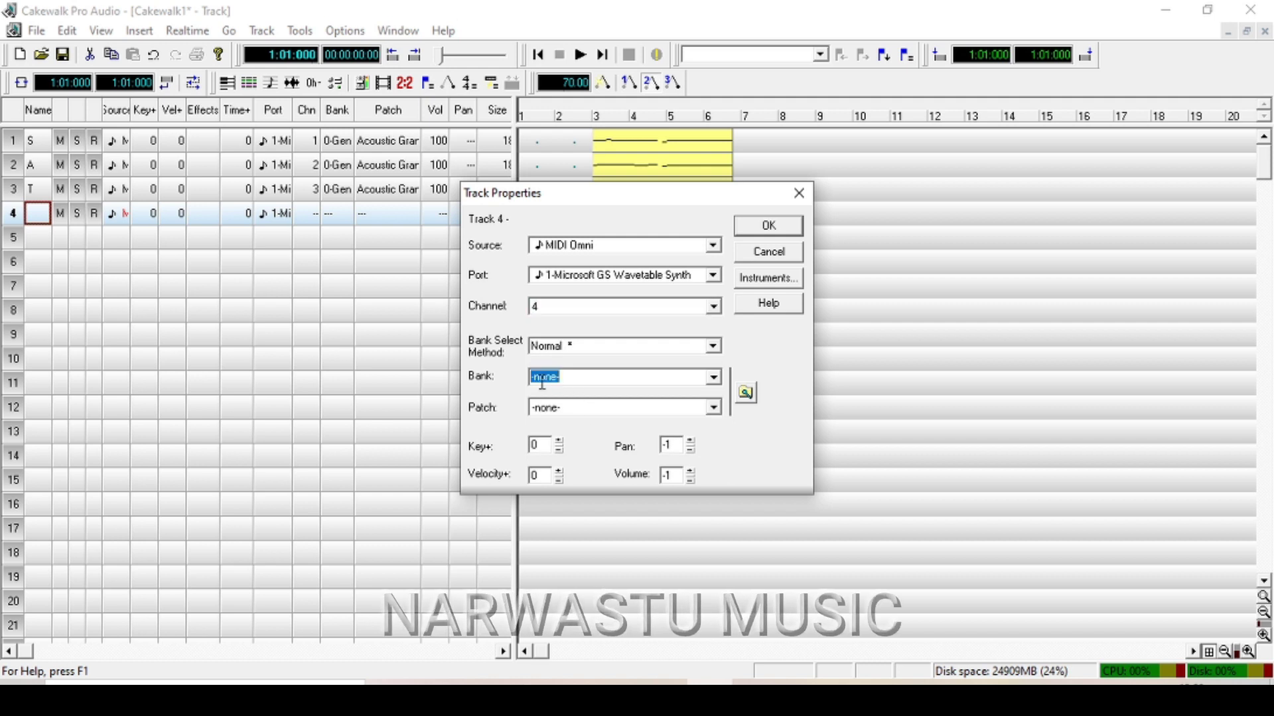
pyautogui.write('0')
pyautogui.click(579, 409)
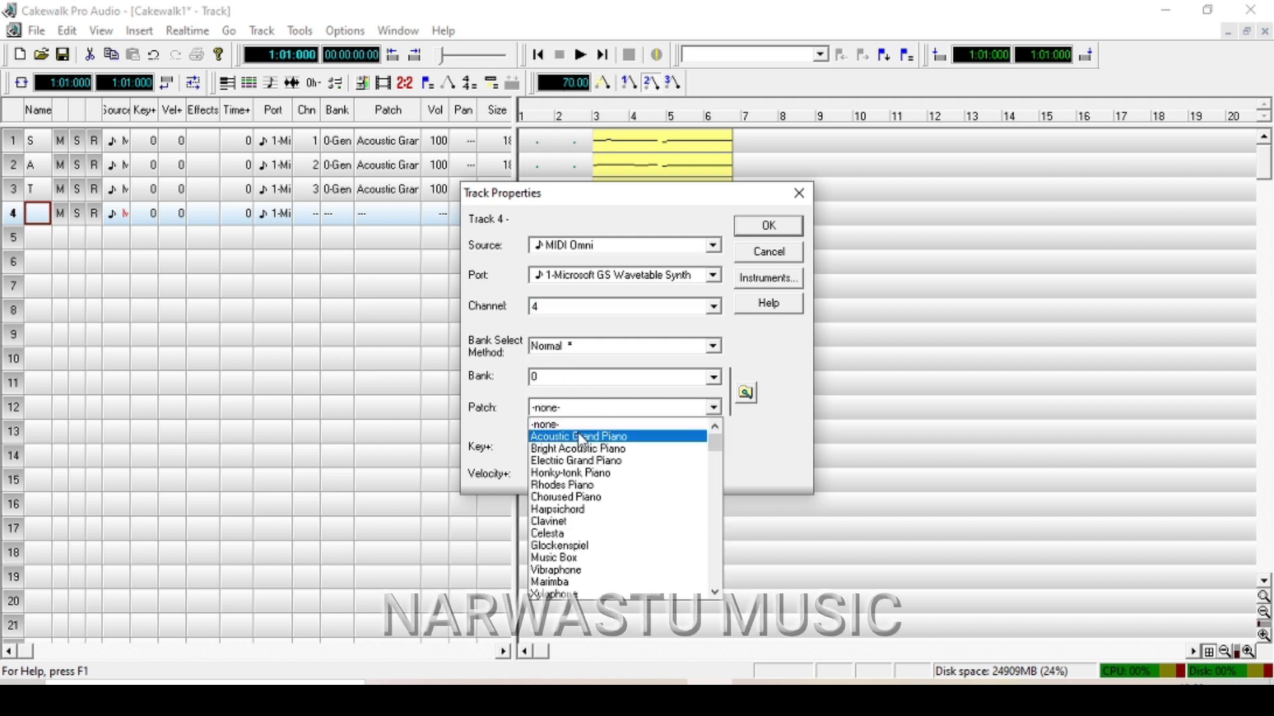
pyautogui.click(583, 437)
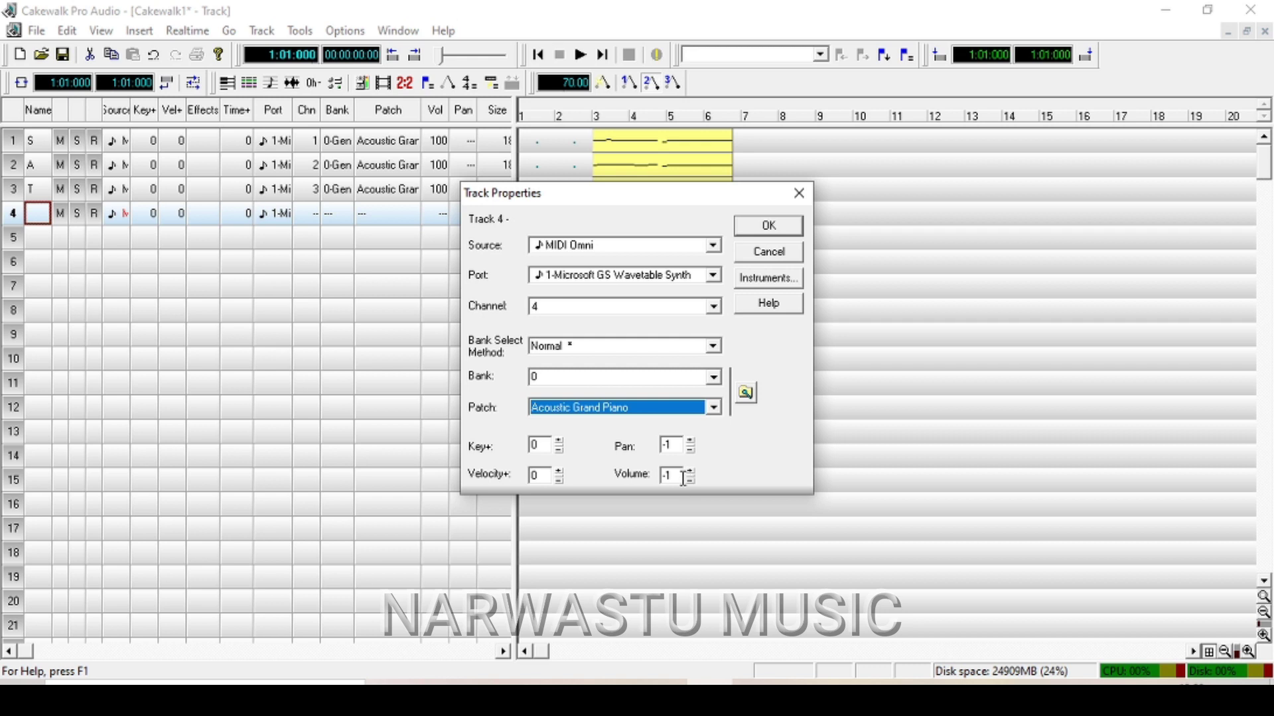
pyautogui.moveTo(683, 479); pyautogui.dragTo(641, 482)
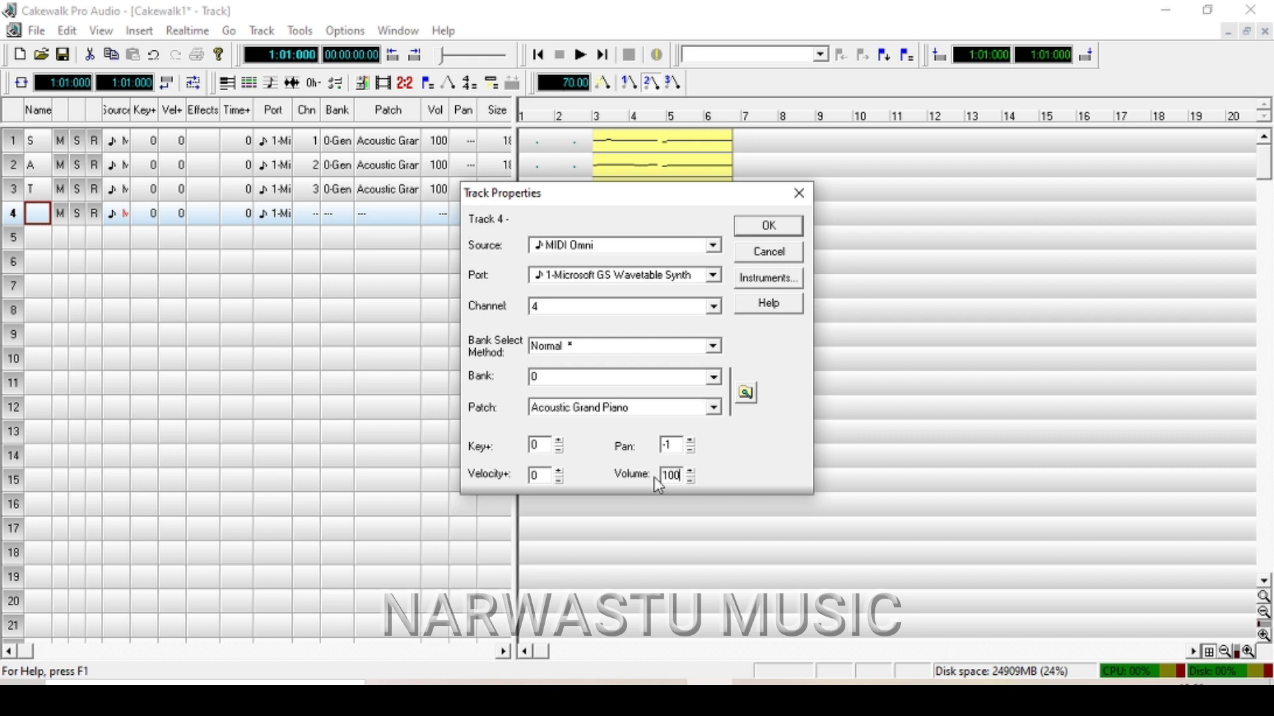
pyautogui.click(781, 228)
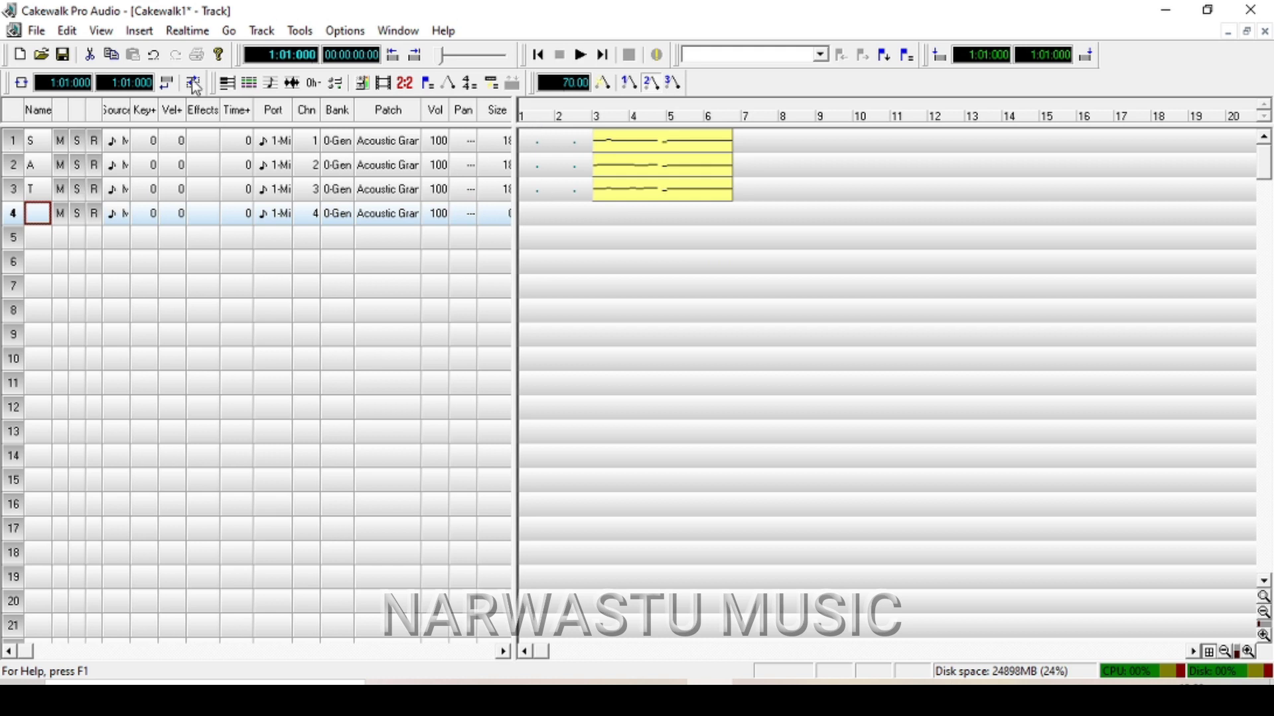
# Step: Open track 4's Piano Roll, read the first bass bar in the PageMaker score, and return to Cakewalk at bar 3
pyautogui.hotkey('alt', '3')
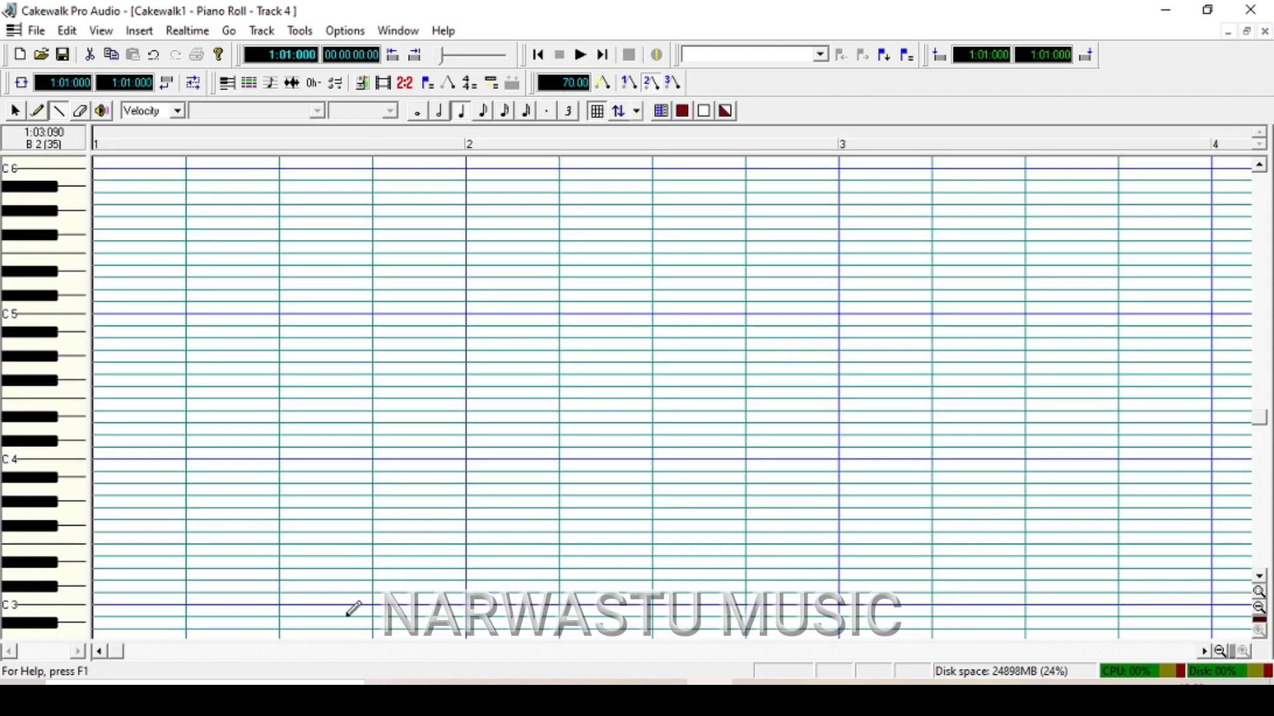
pyautogui.moveTo(133, 652); pyautogui.dragTo(266, 656)
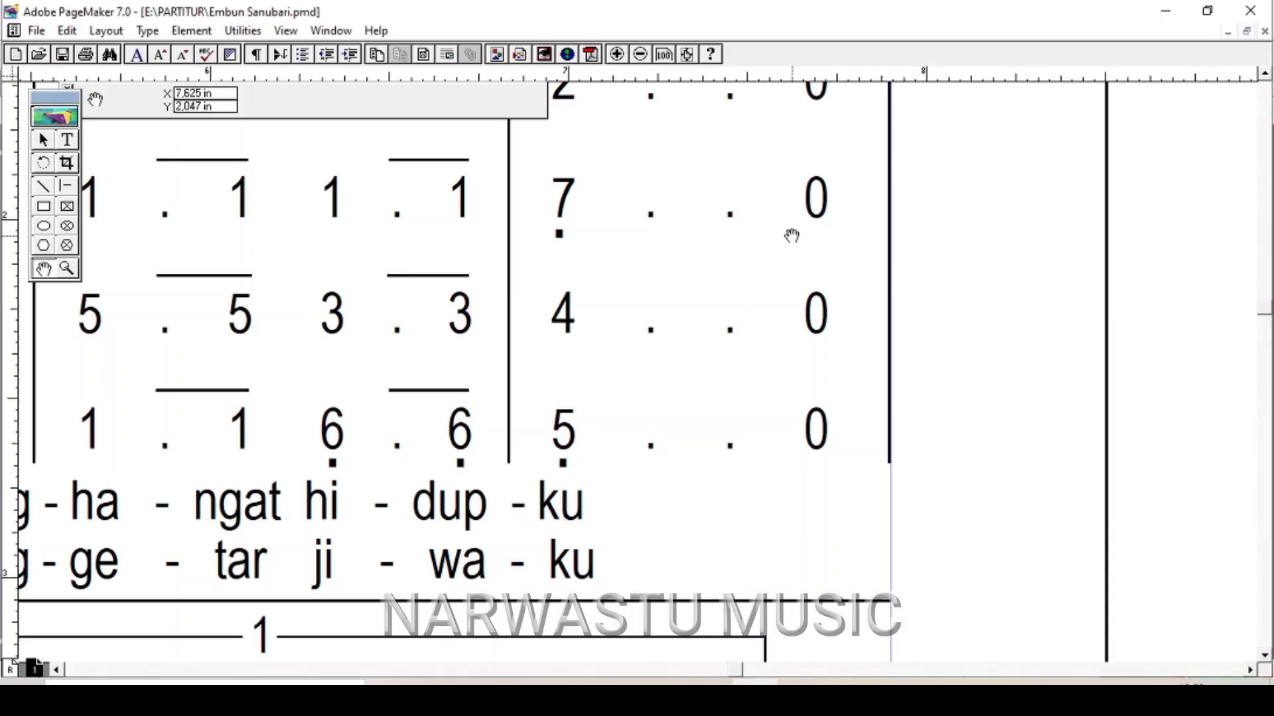
pyautogui.moveTo(268, 336); pyautogui.dragTo(820, 284)
pyautogui.moveTo(133, 344); pyautogui.dragTo(301, 408)
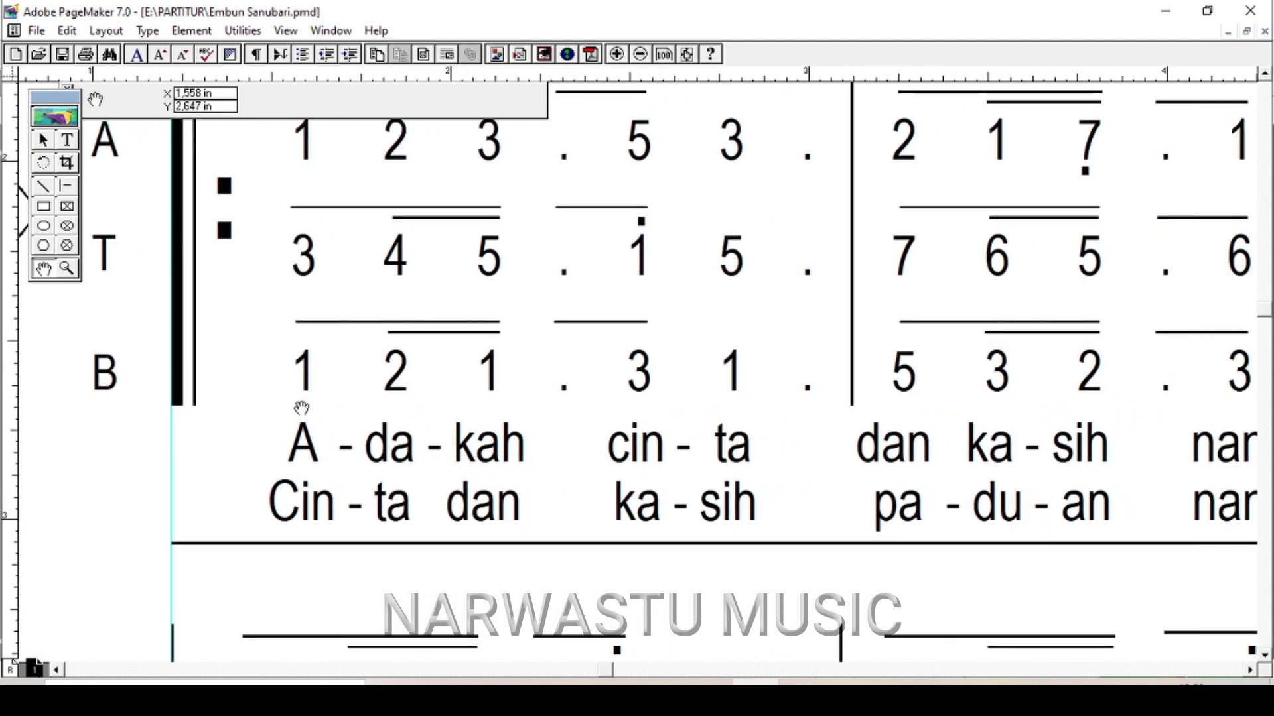
pyautogui.moveTo(400, 412); pyautogui.dragTo(393, 432)
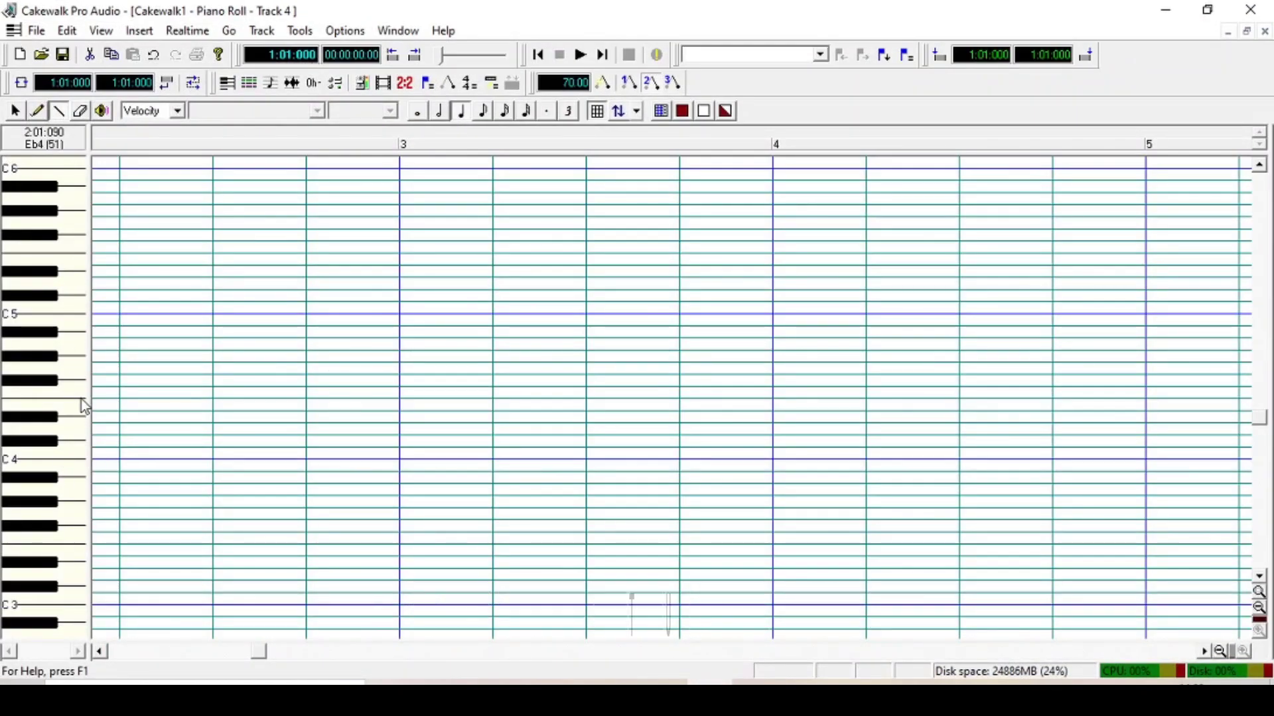
# Step: Enter bass bar 3: D5 eighth, E5 sixteenth, D5 dotted eighth and F#5 eighth, followed by a D5 half note from beat 3
pyautogui.click(402, 283)
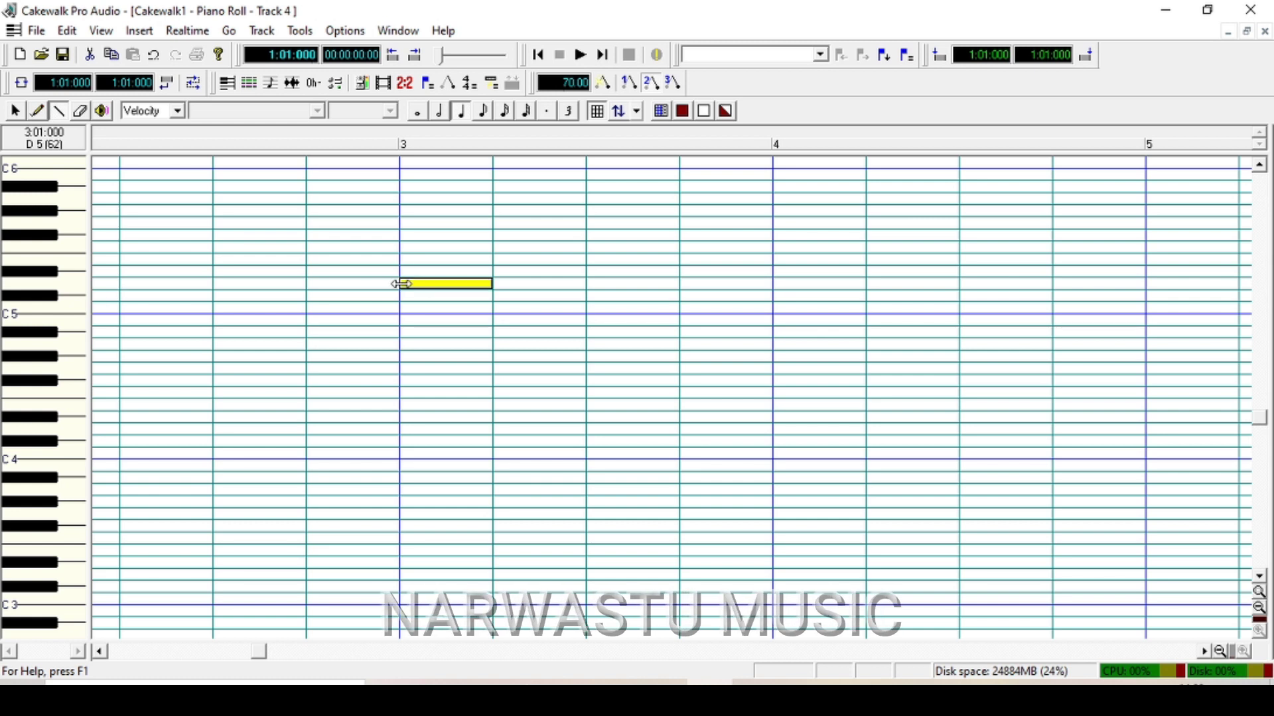
pyautogui.click(446, 259)
pyautogui.moveTo(455, 302); pyautogui.dragTo(464, 292)
pyautogui.click(471, 284)
pyautogui.moveTo(537, 259); pyautogui.dragTo(521, 299)
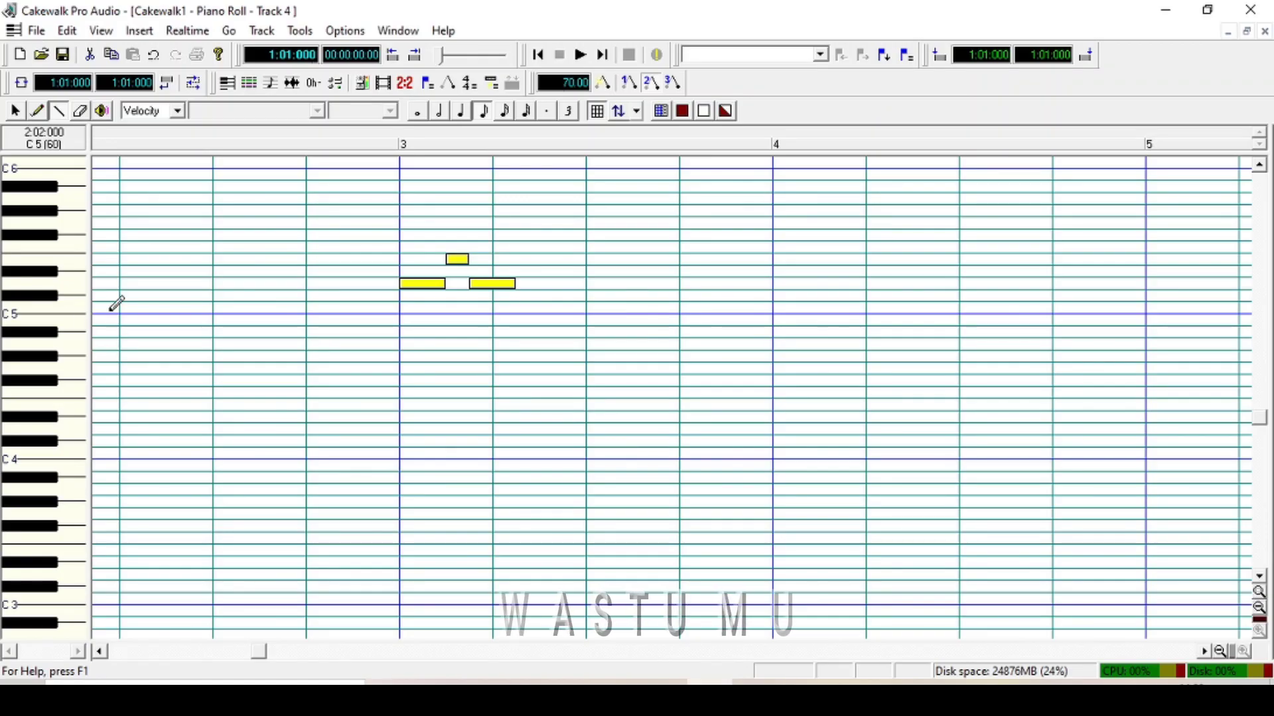
pyautogui.click(1259, 165)
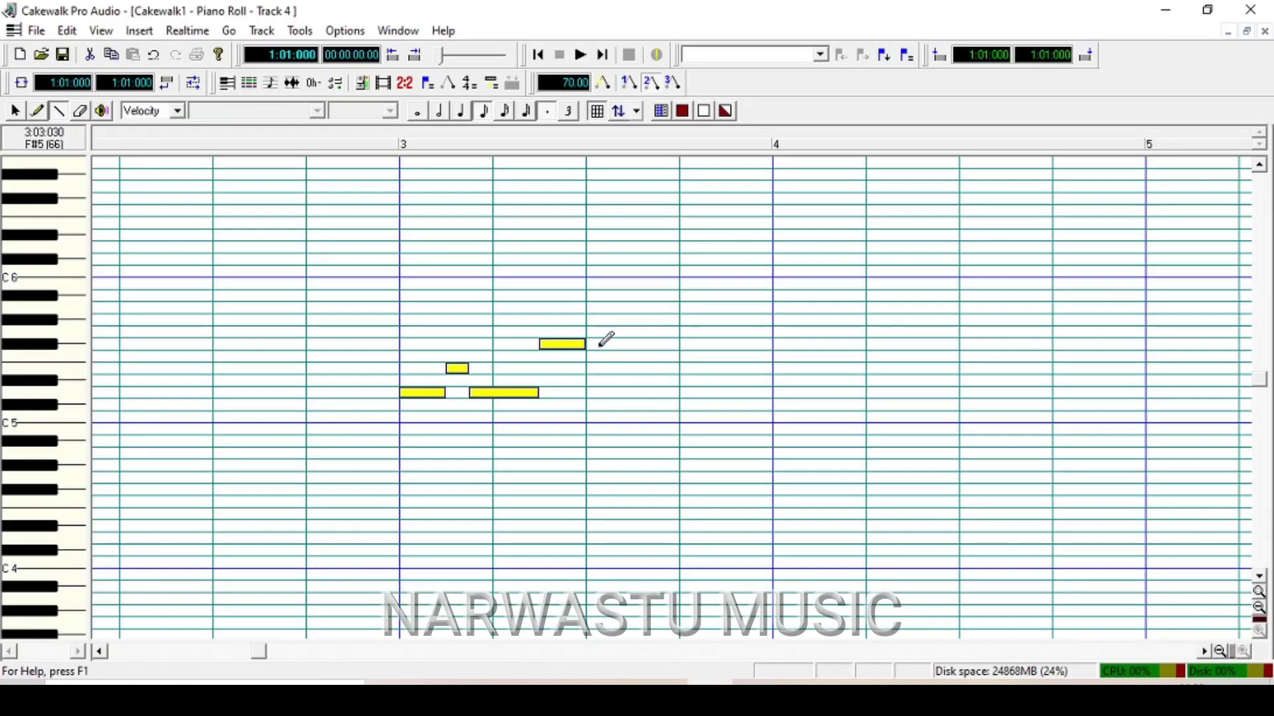
pyautogui.moveTo(588, 392)
pyautogui.mouseDown()
pyautogui.moveTo(745, 421)
pyautogui.moveTo(761, 435)
pyautogui.mouseUp()
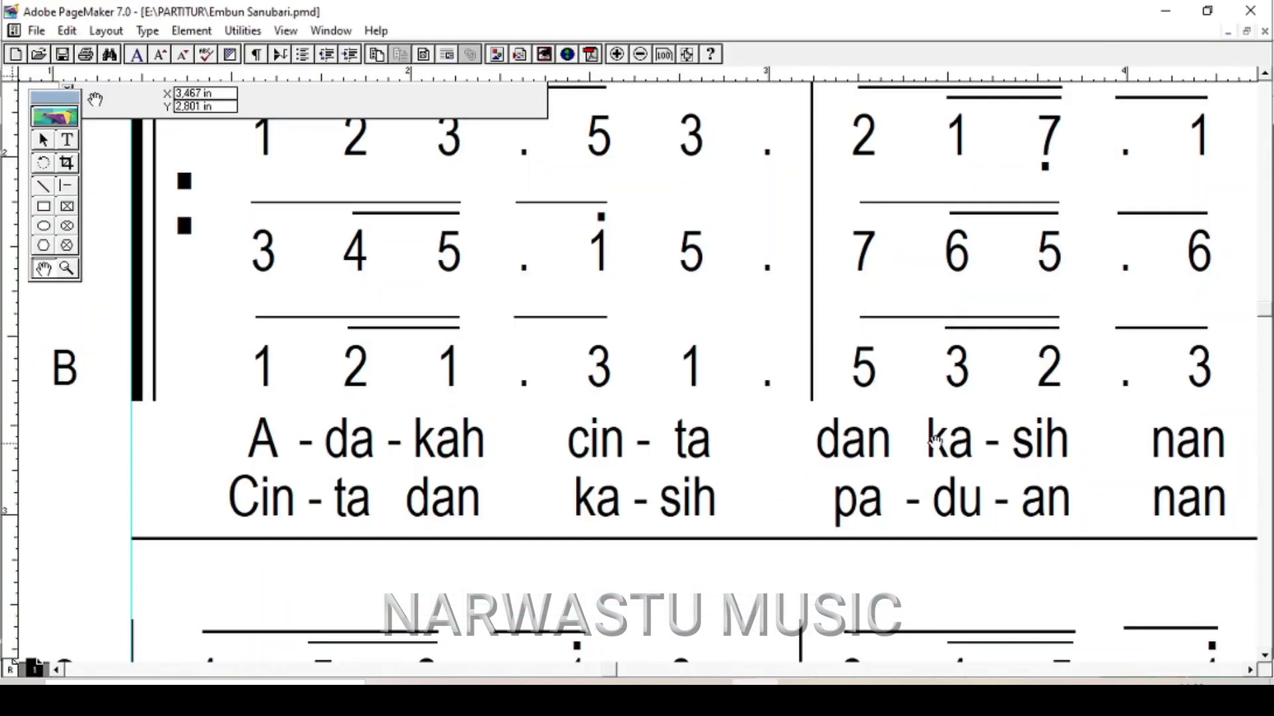
# Step: Read the second bass bar in PageMaker and enter A5 eighth, F#5 sixteenth, E5 dotted eighth and F#5 eighth from beat 1 of bar 4
pyautogui.moveTo(934, 441); pyautogui.dragTo(606, 435)
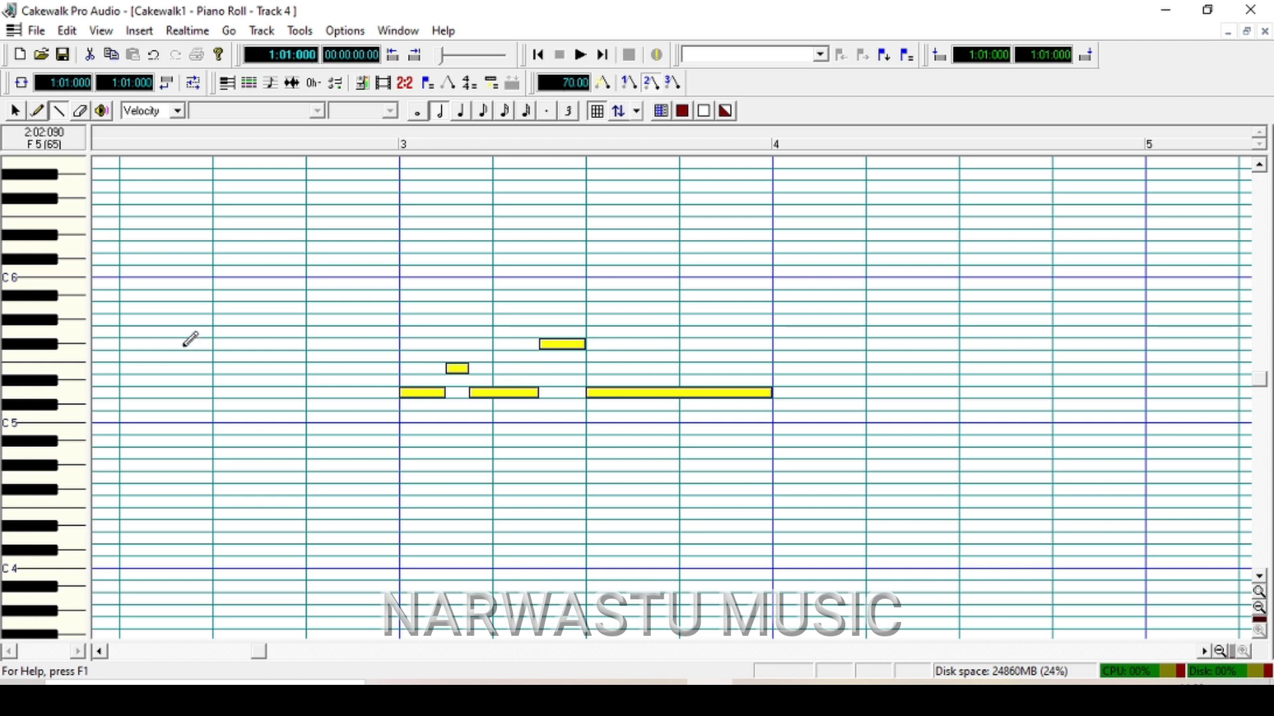
pyautogui.click(773, 307)
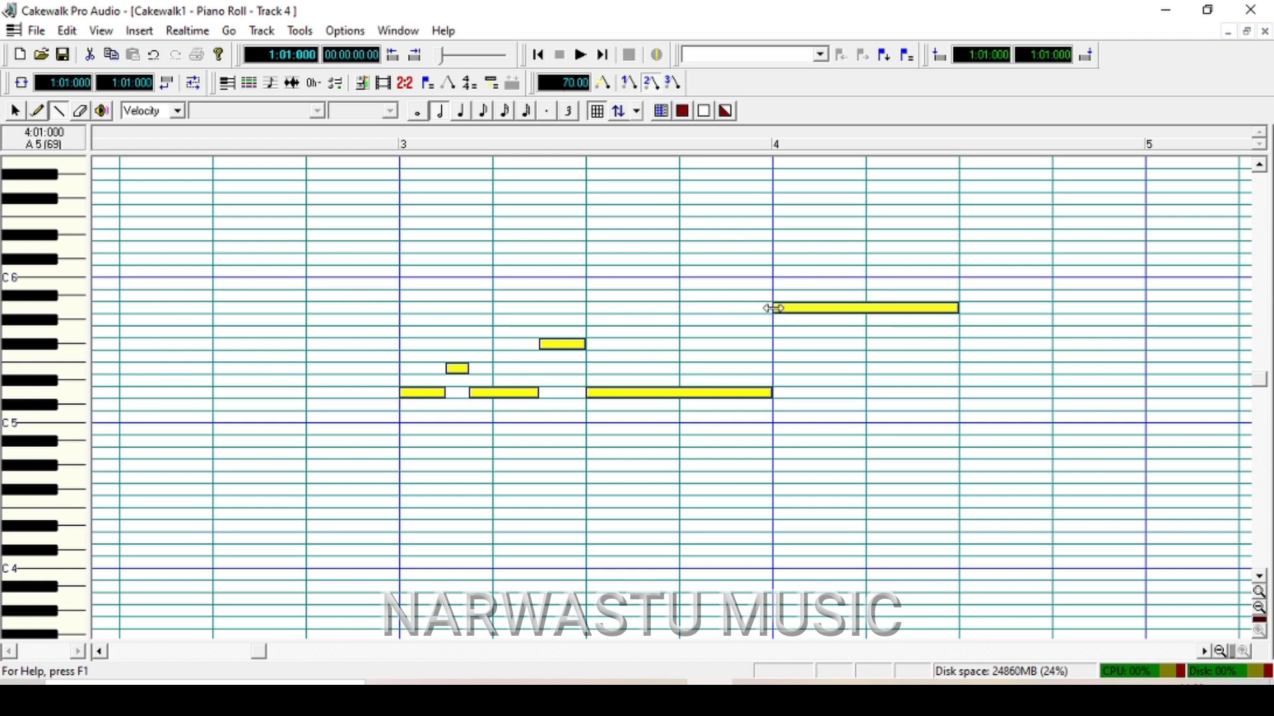
pyautogui.click(821, 345)
pyautogui.click(843, 368)
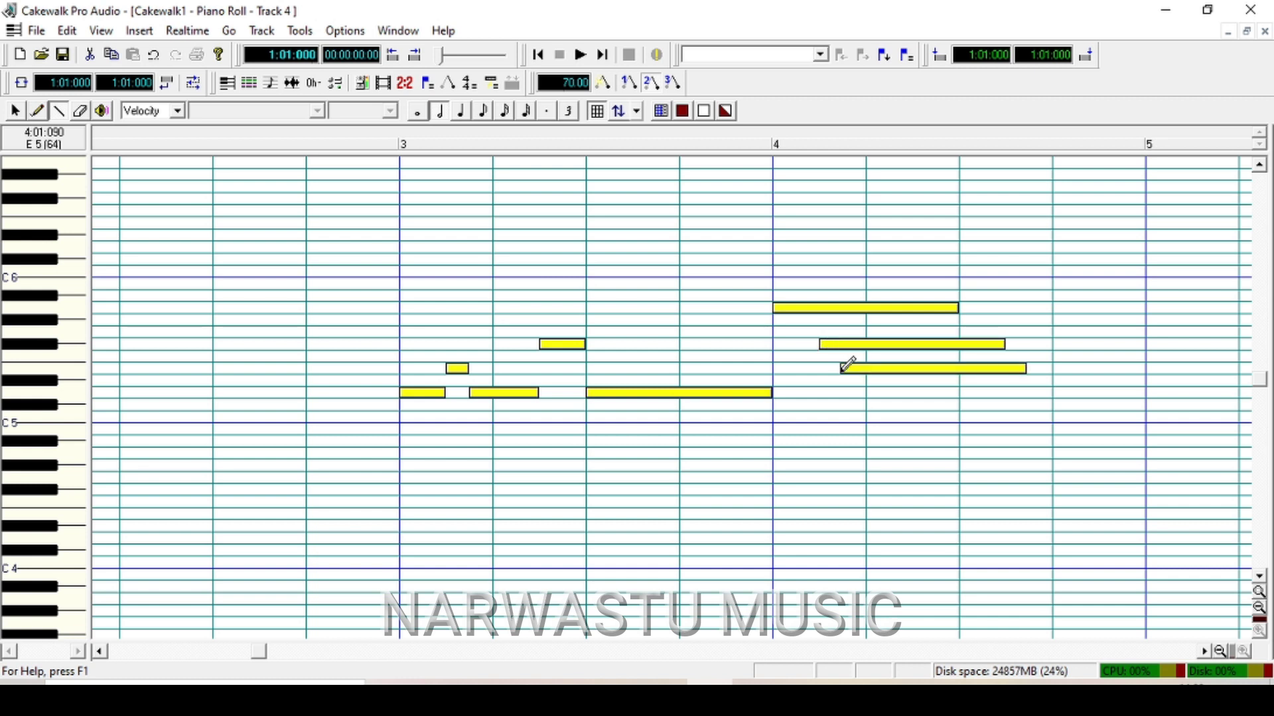
pyautogui.moveTo(985, 344); pyautogui.dragTo(841, 344)
pyautogui.moveTo(956, 308); pyautogui.dragTo(820, 339)
pyautogui.moveTo(995, 369); pyautogui.dragTo(861, 398)
pyautogui.hotkey('ctrl', 'z')
pyautogui.moveTo(1013, 366); pyautogui.dragTo(863, 391)
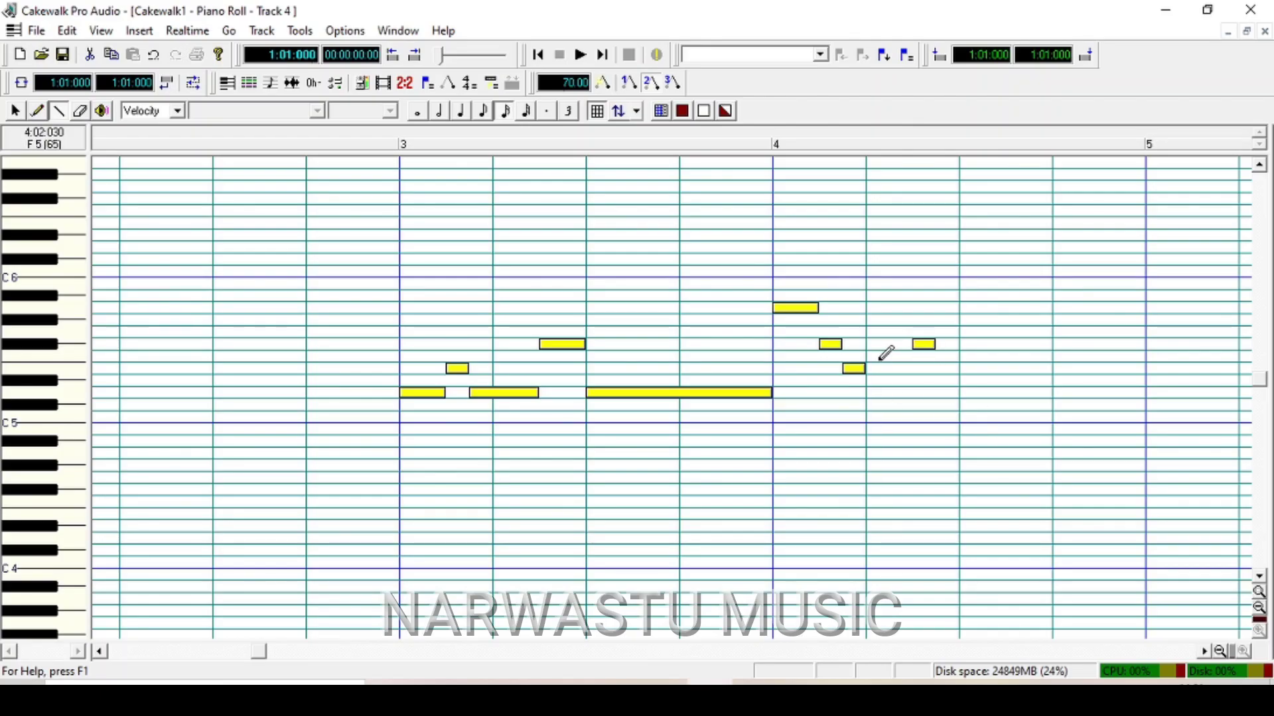
pyautogui.moveTo(856, 369); pyautogui.dragTo(903, 382)
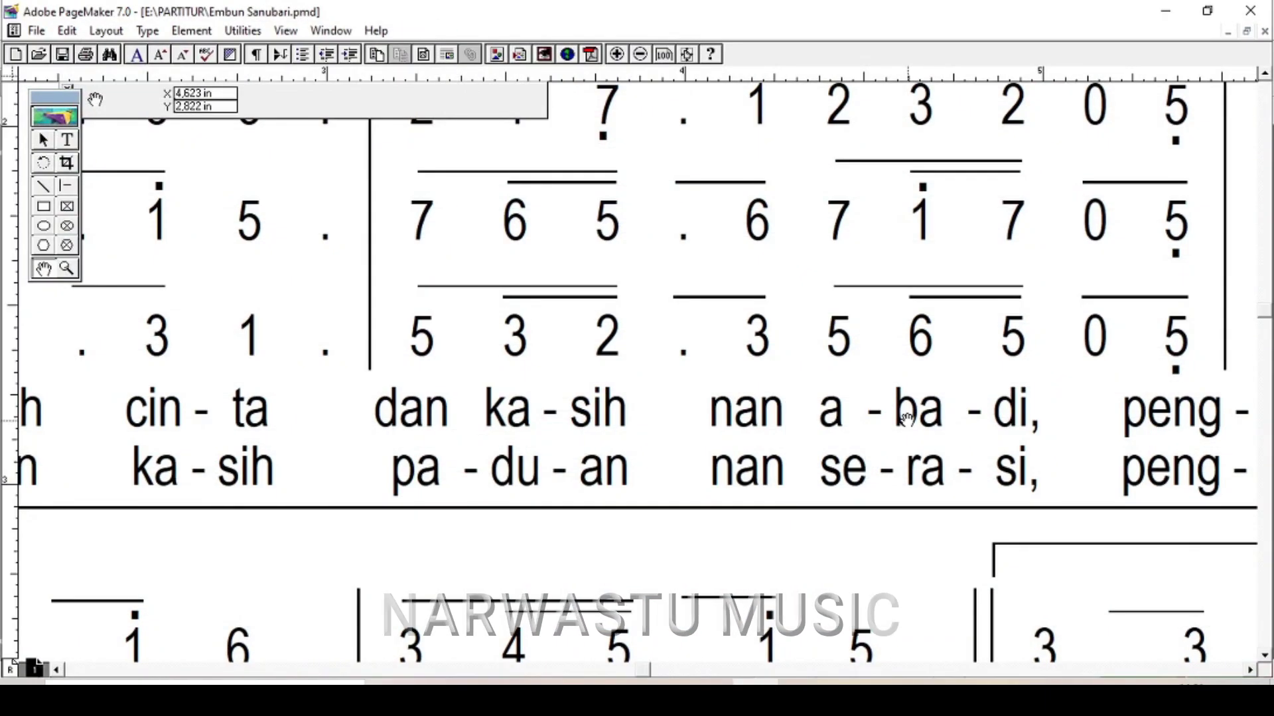
# Step: Finish bass bar 4 from the score with A5 eighth, B5 and A5 sixteenths from beat 3, and an A4 eighth ending the bar
pyautogui.moveTo(916, 428); pyautogui.dragTo(589, 383)
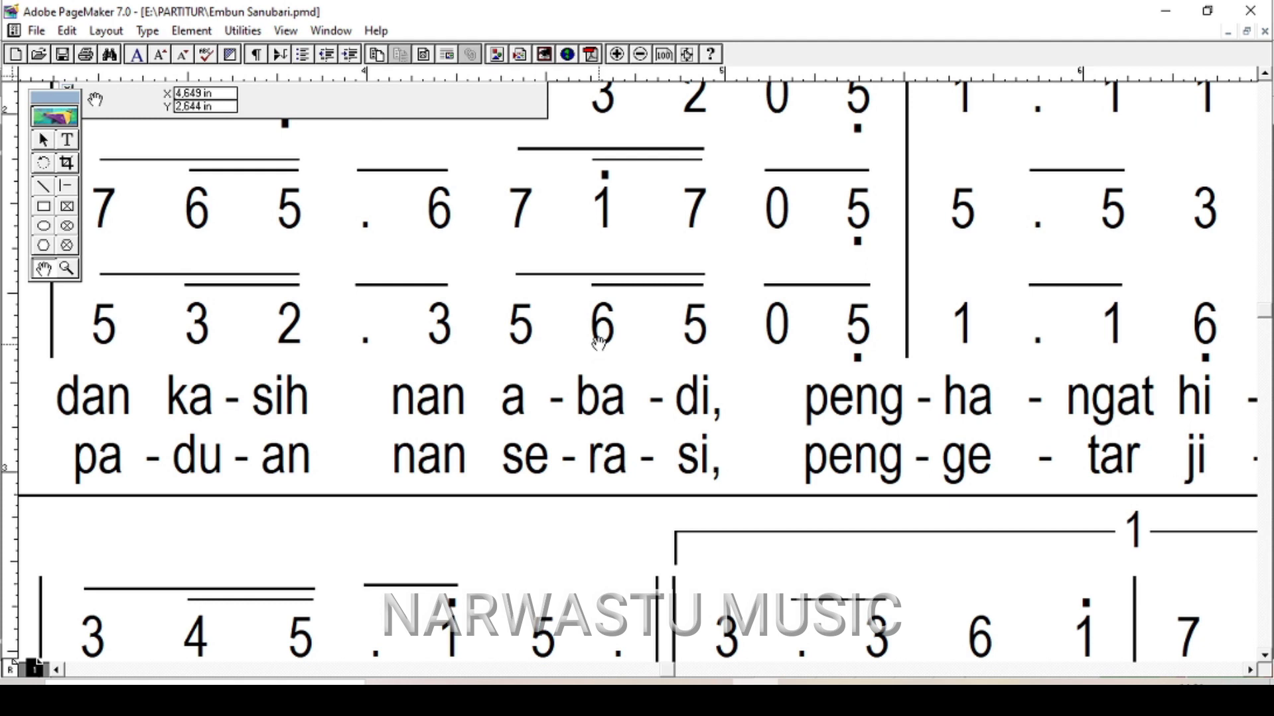
pyautogui.click(710, 700)
pyautogui.rightClick(710, 701)
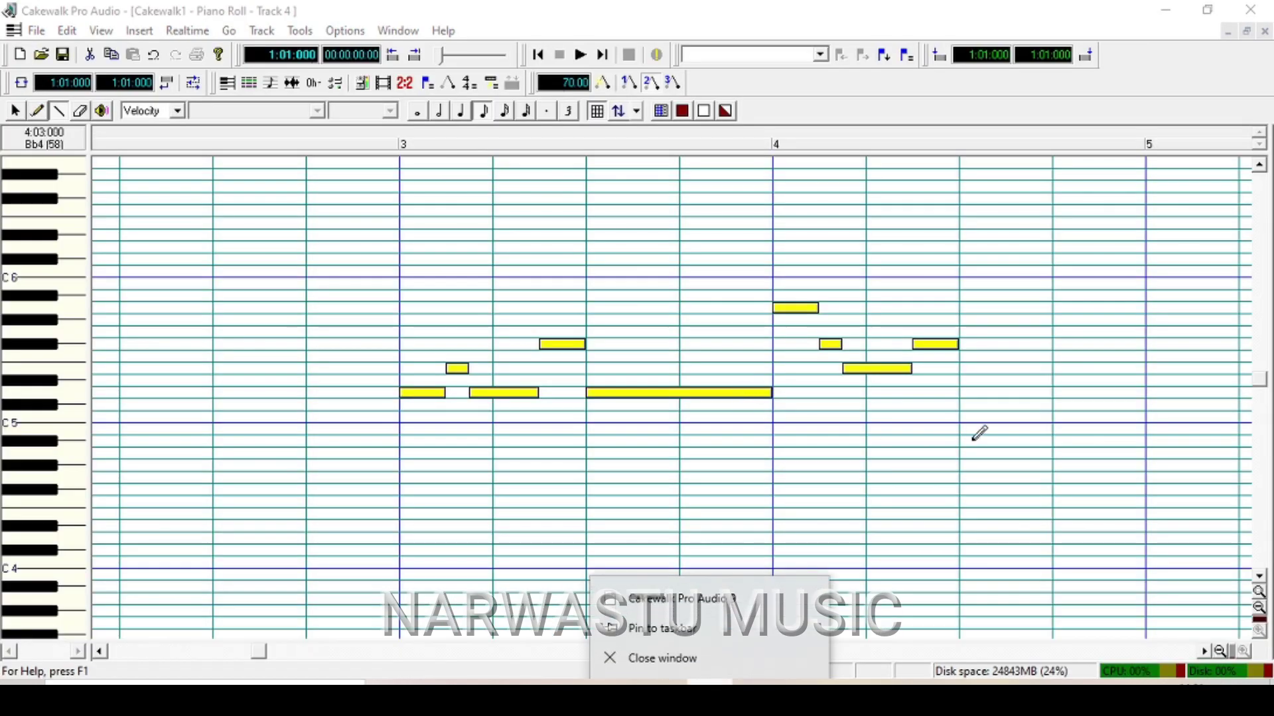
pyautogui.moveTo(1203, 654); pyautogui.dragTo(1199, 655)
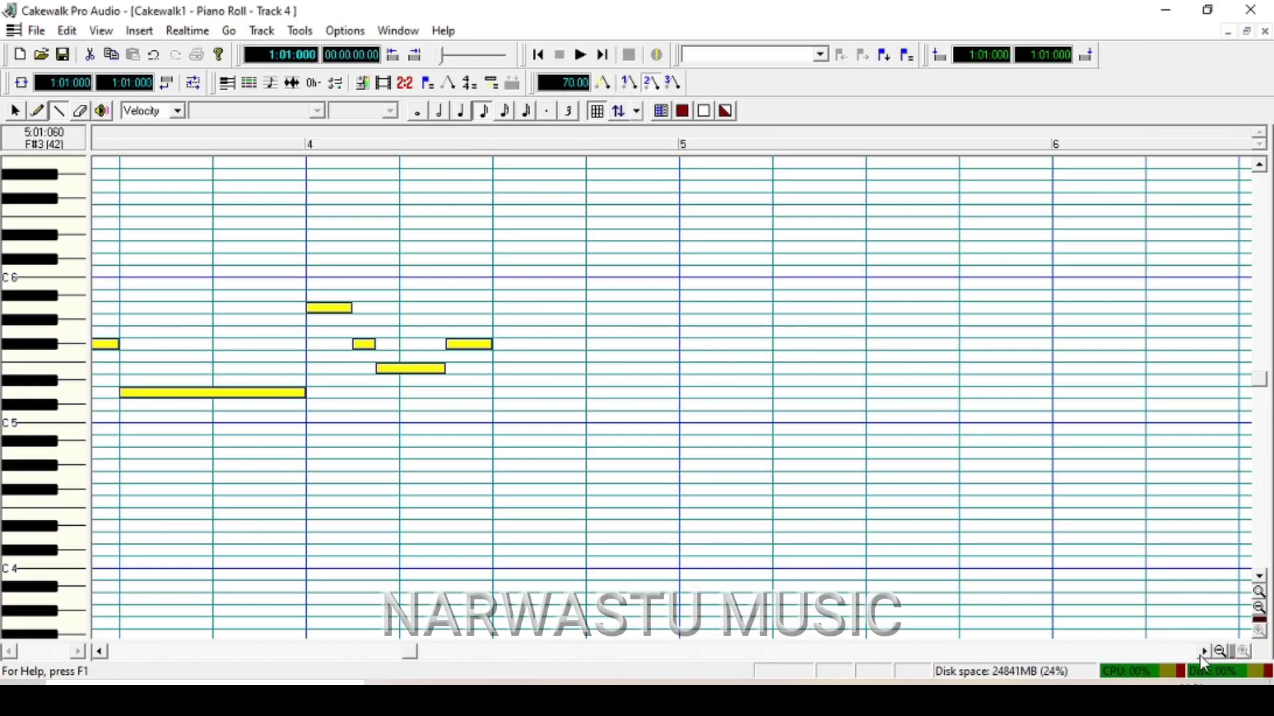
pyautogui.click(496, 307)
pyautogui.click(543, 284)
pyautogui.click(565, 308)
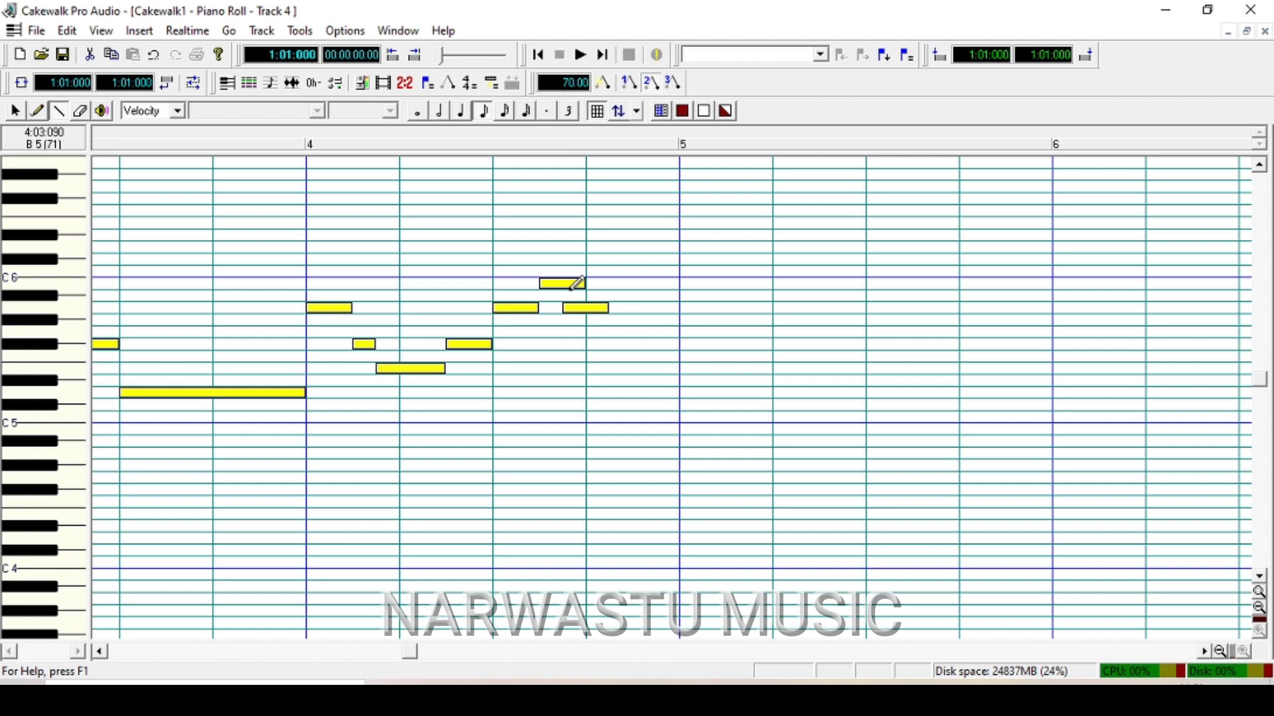
pyautogui.moveTo(573, 286); pyautogui.dragTo(564, 302)
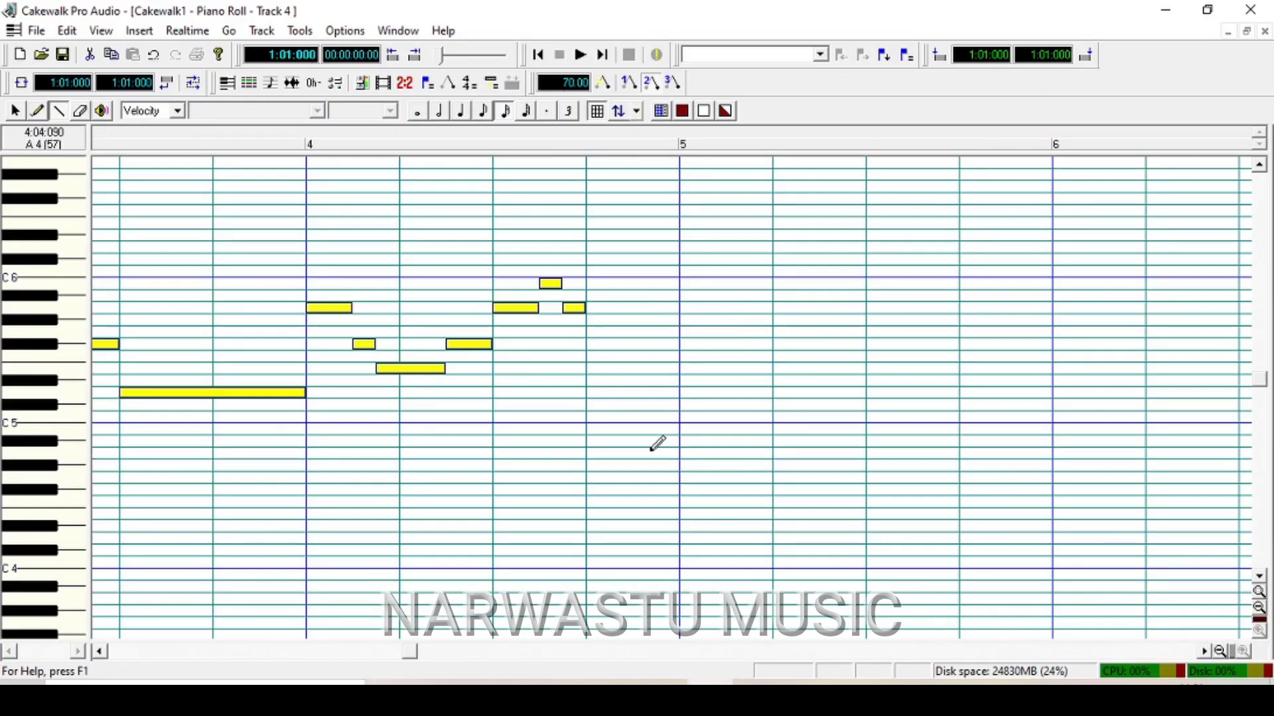
pyautogui.moveTo(668, 467); pyautogui.dragTo(682, 454)
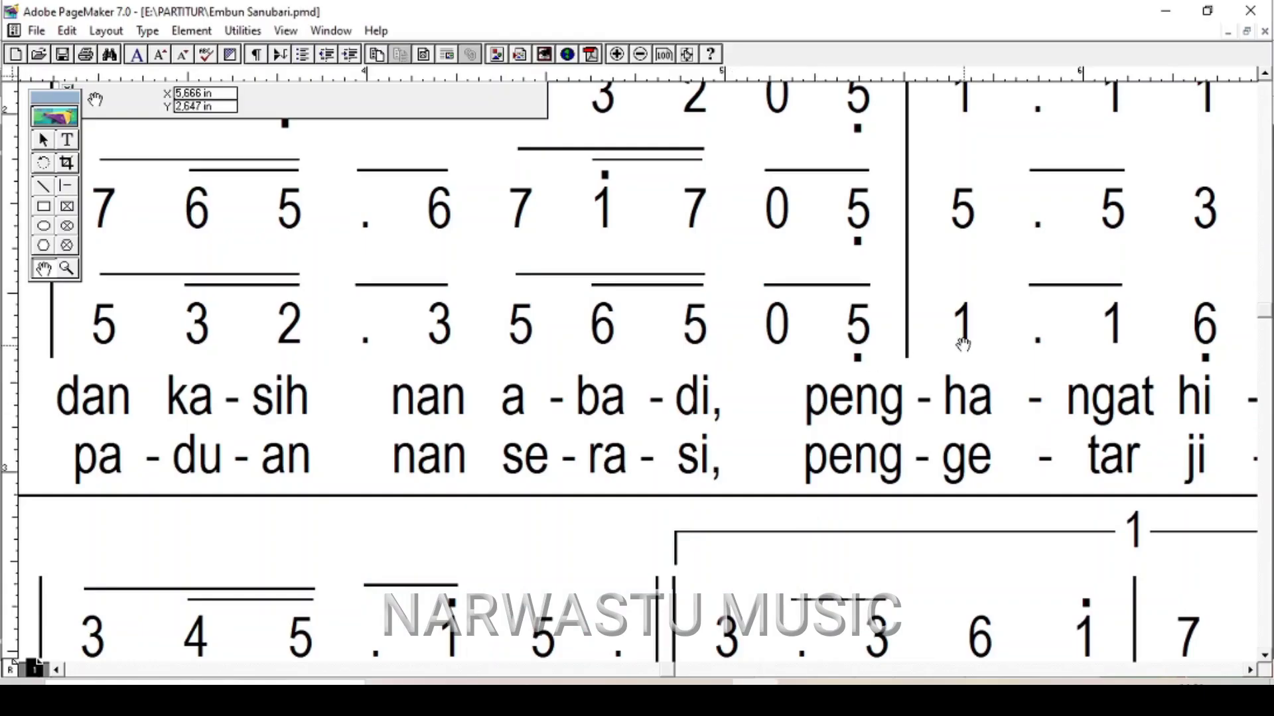
# Step: Read the third bass bar in PageMaker and fill bar 5 with D5 dotted quarter and eighth, then B4 dotted quarter and eighth
pyautogui.moveTo(963, 344); pyautogui.dragTo(603, 335)
pyautogui.moveTo(867, 328); pyautogui.dragTo(637, 327)
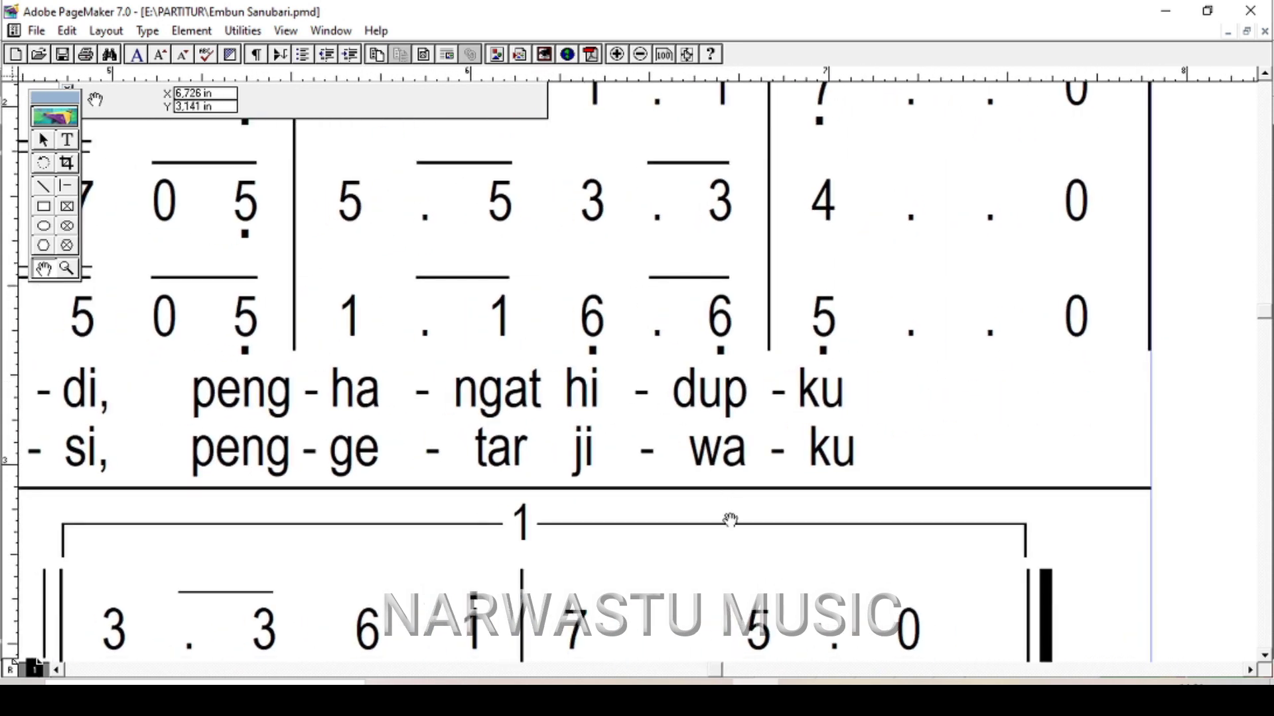
pyautogui.click(710, 690)
pyautogui.click(682, 392)
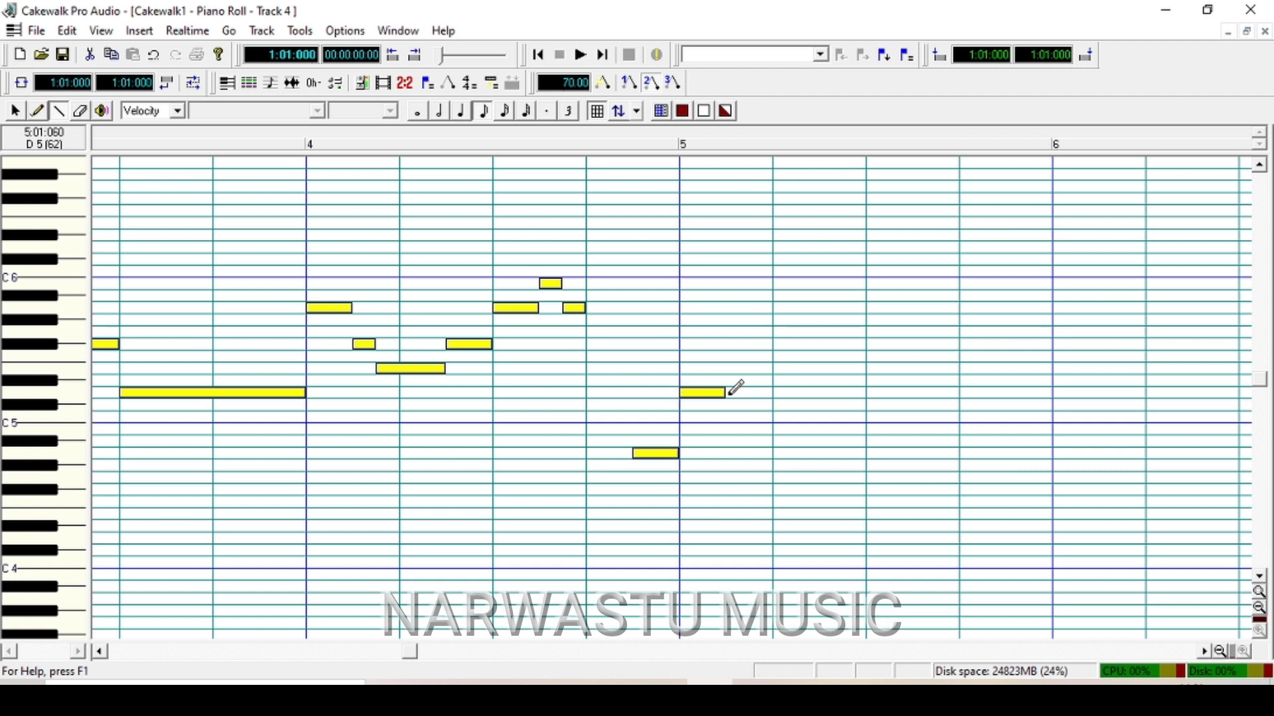
pyautogui.click(820, 392)
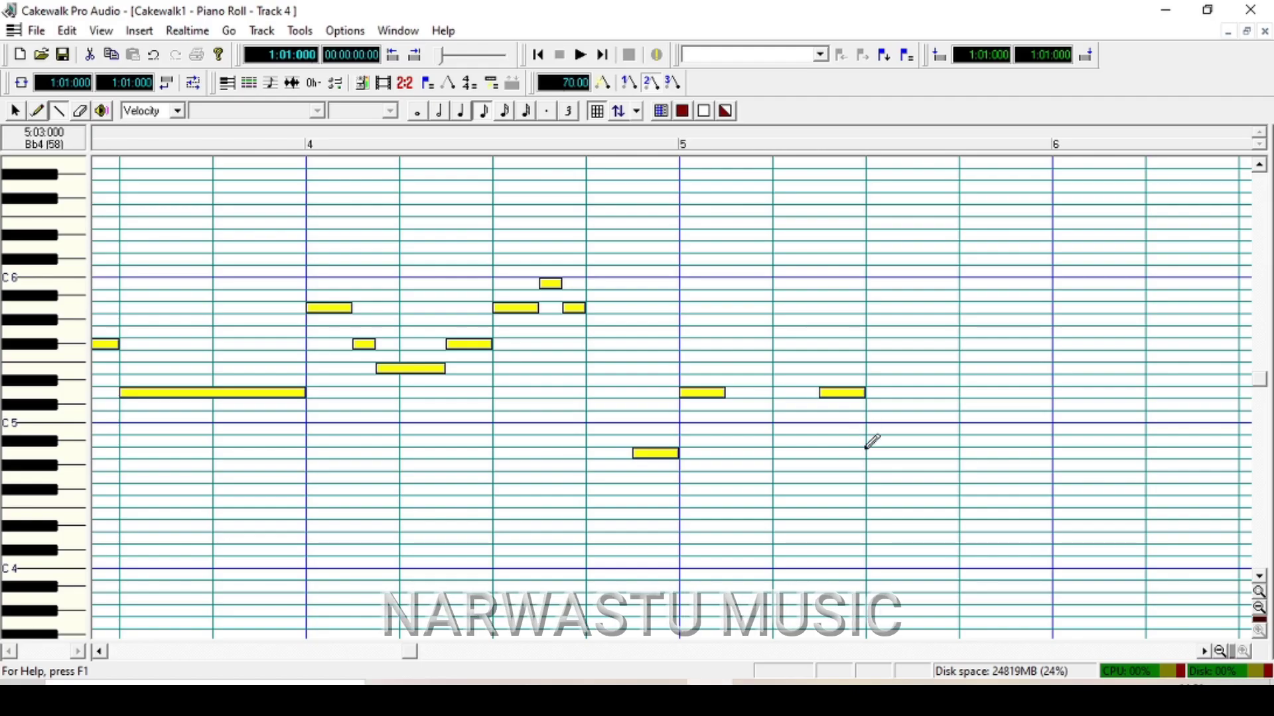
pyautogui.click(868, 429)
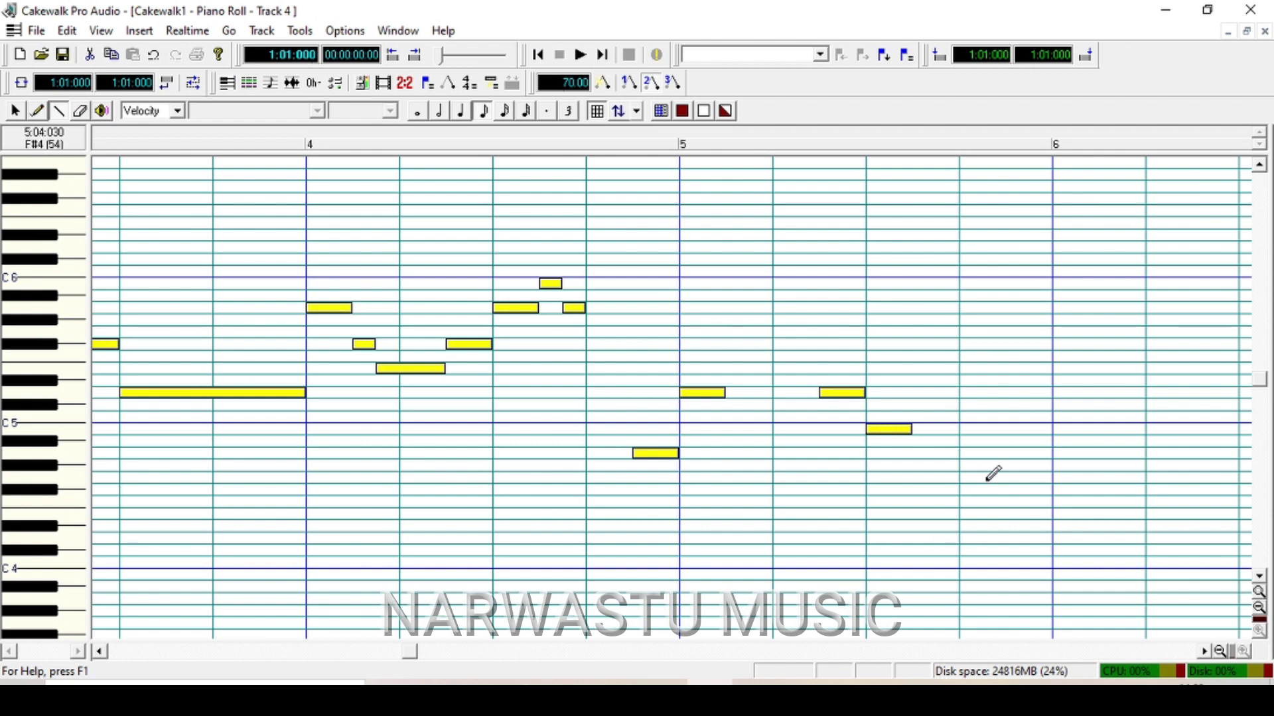
pyautogui.click(1007, 430)
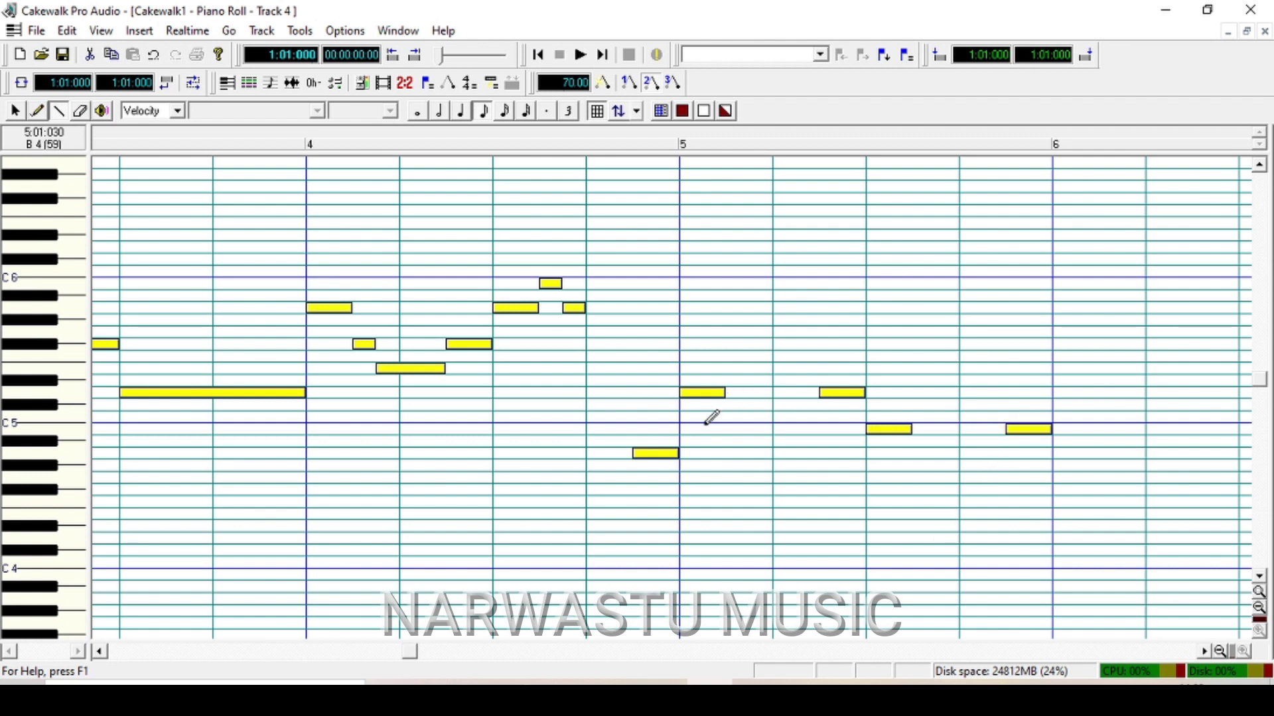
pyautogui.moveTo(717, 394); pyautogui.dragTo(807, 437)
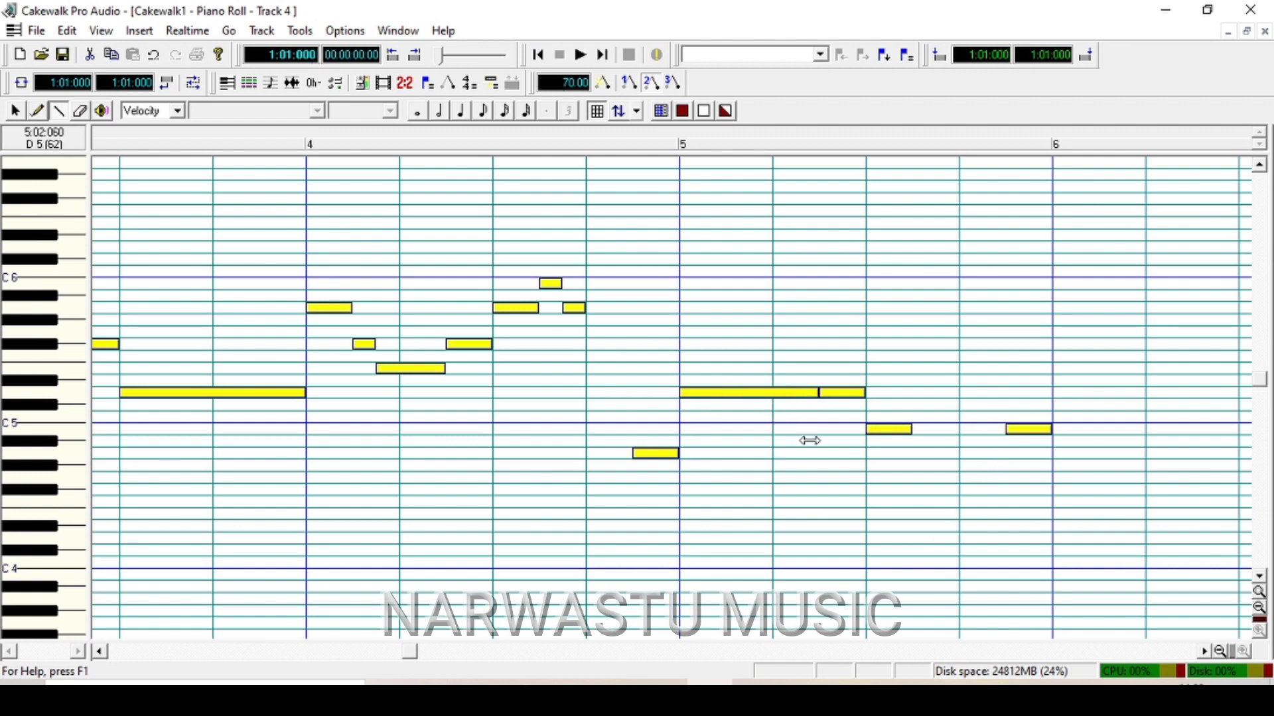
pyautogui.moveTo(921, 421); pyautogui.dragTo(995, 469)
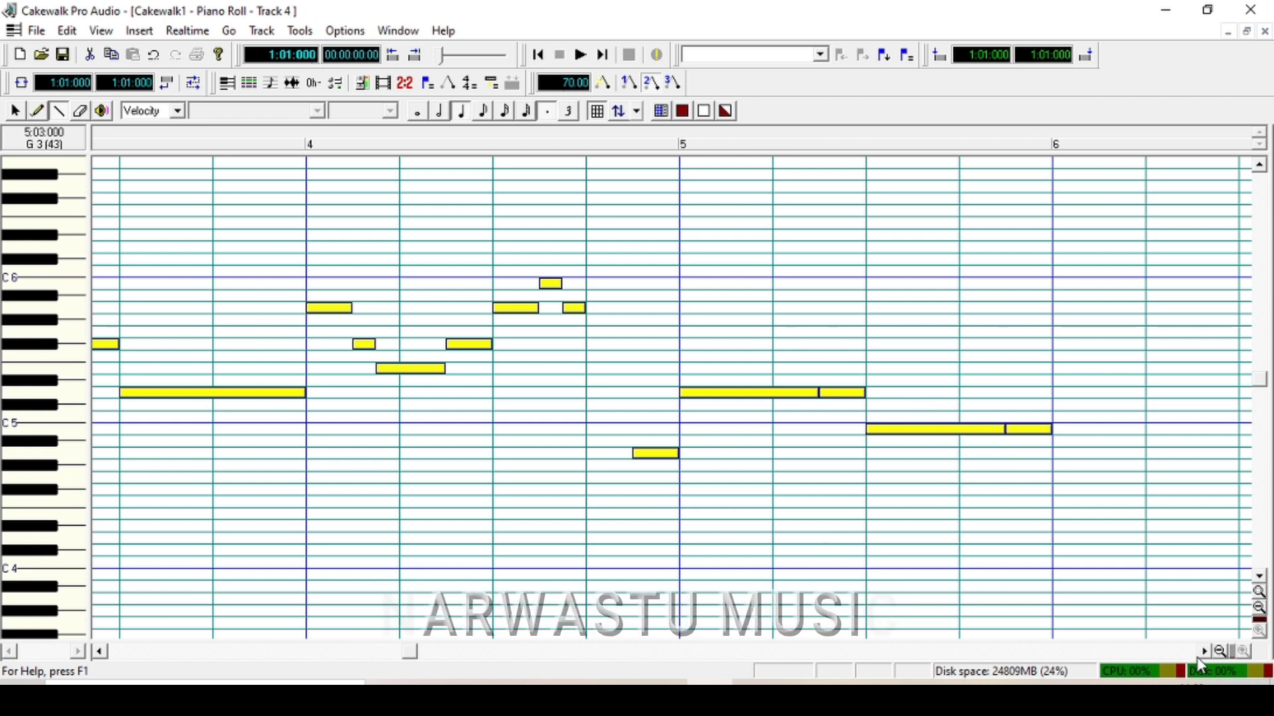
# Step: Enter a dotted half A4 from beat 1 of bar 6 and check it against the last bass bar in PageMaker
pyautogui.hscroll(2, 1016, 548)
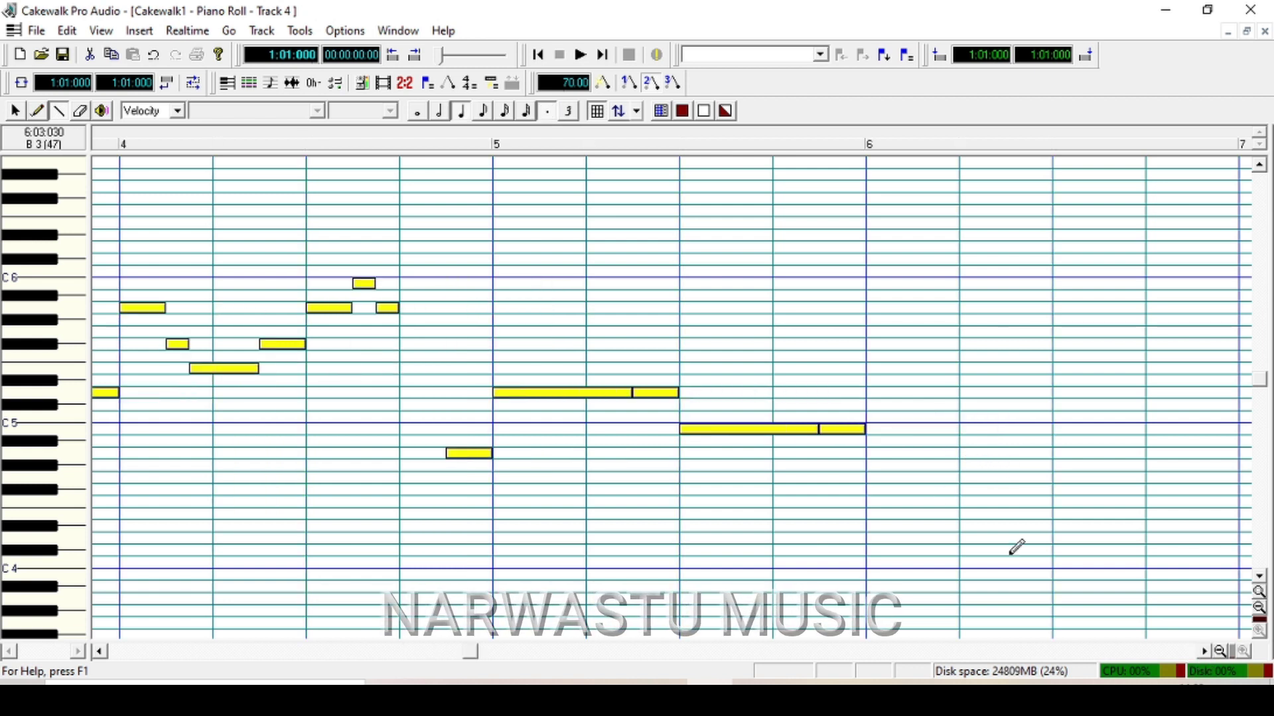
pyautogui.click(872, 453)
pyautogui.moveTo(1001, 453); pyautogui.dragTo(1146, 486)
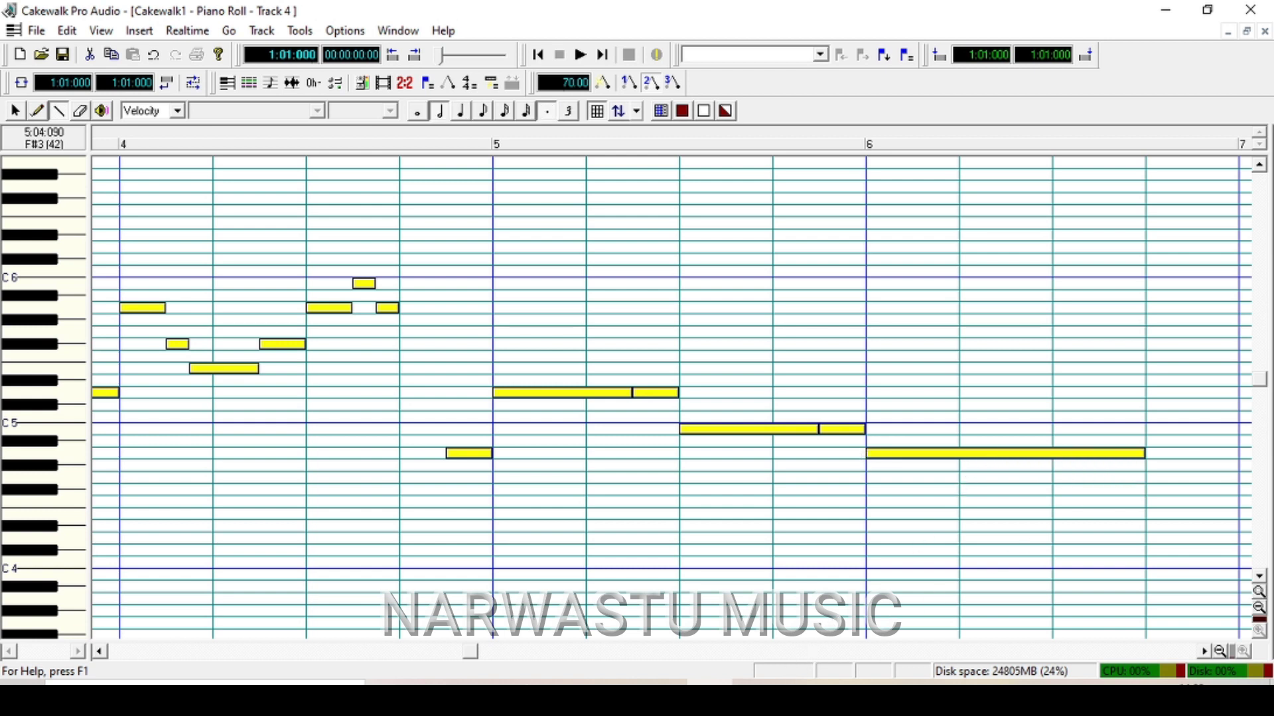
pyautogui.click(755, 693)
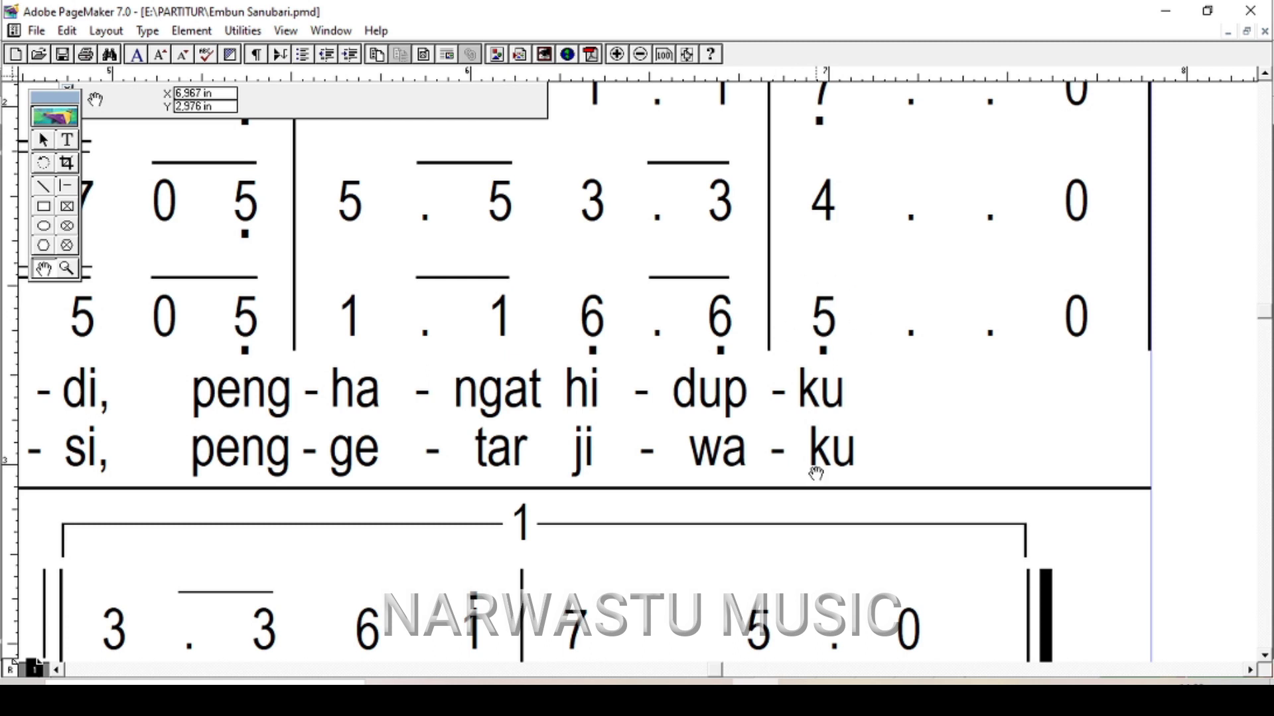
pyautogui.hotkey('alt', 'Tab')
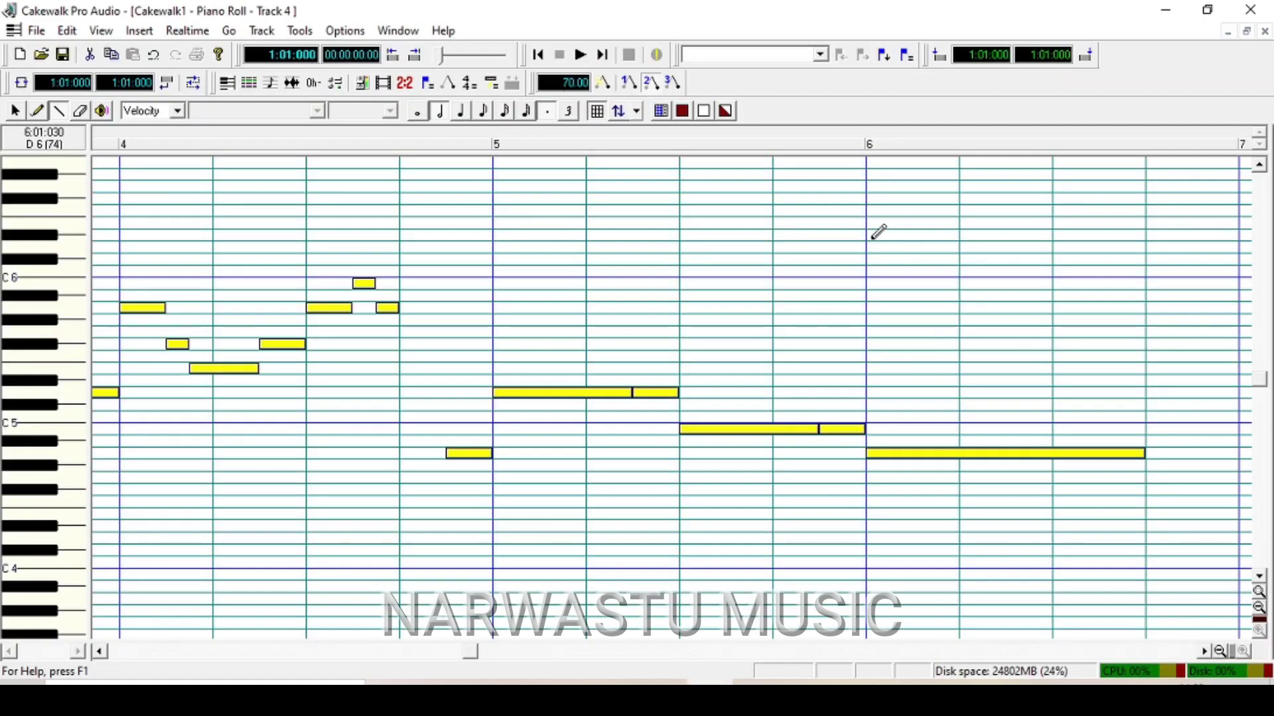
# Step: Close the bass Piano Roll and play back all four tracks together from bar 3
pyautogui.click(1264, 31)
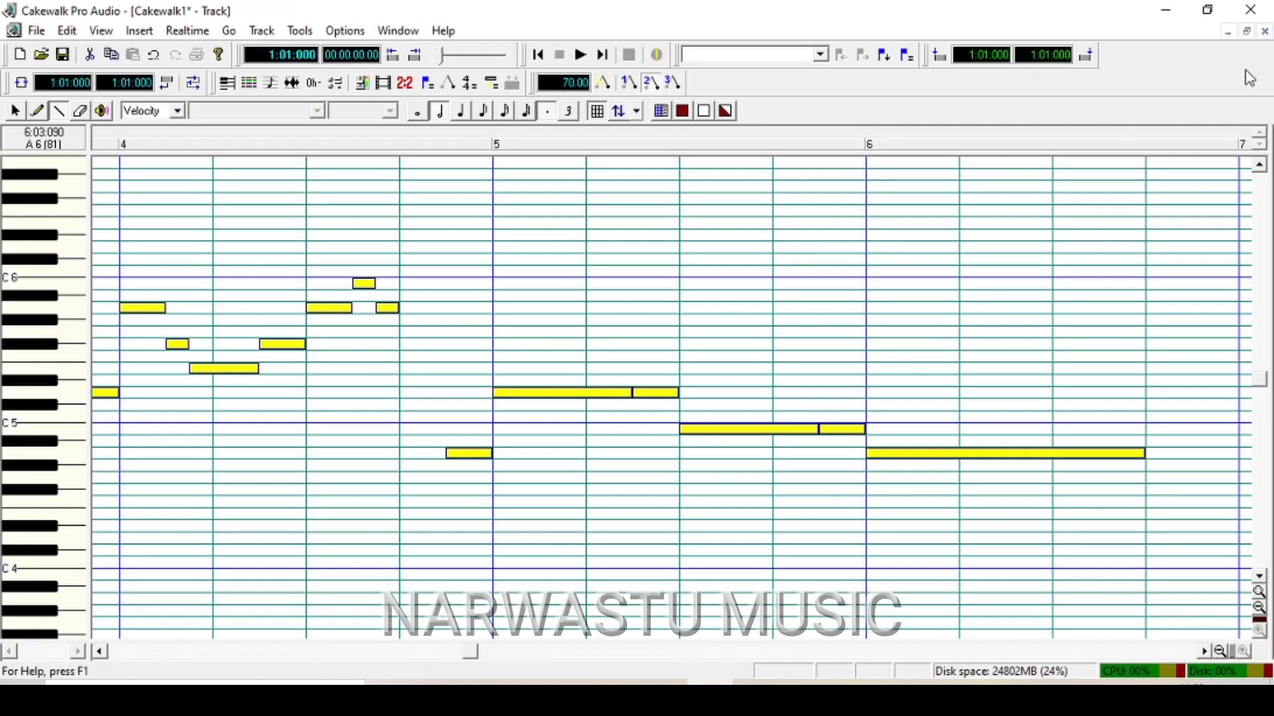
pyautogui.click(592, 123)
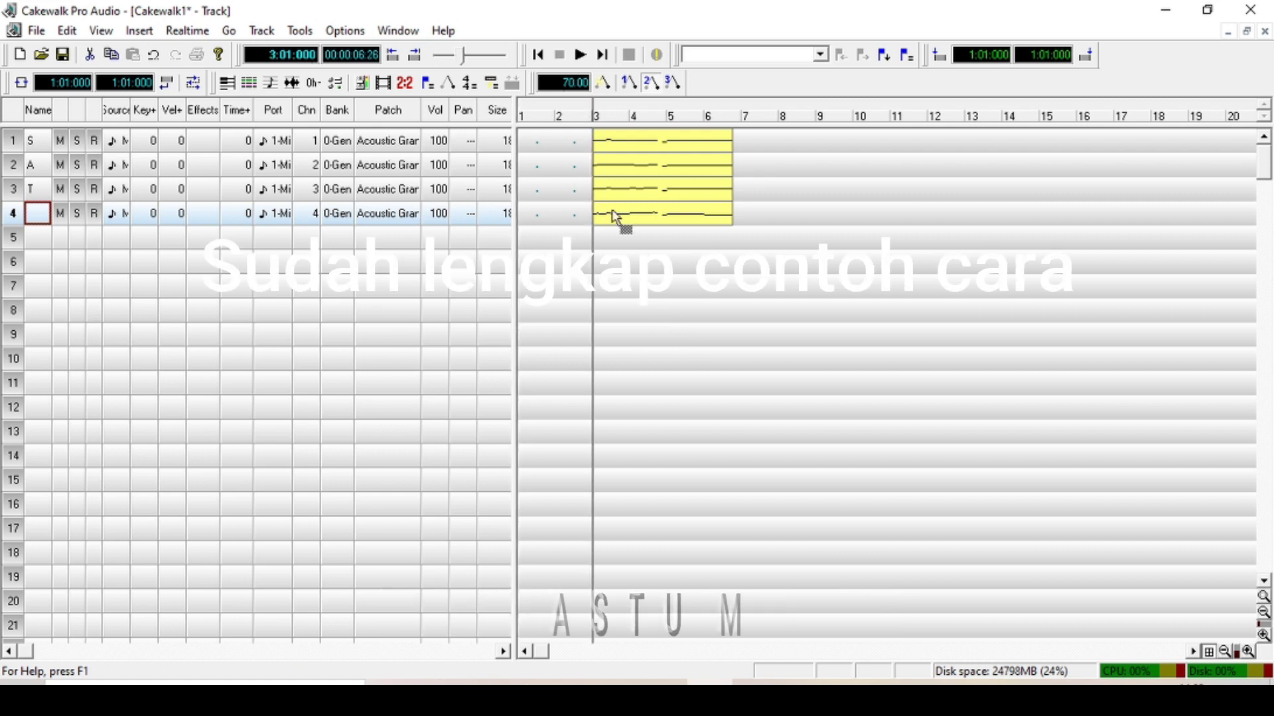
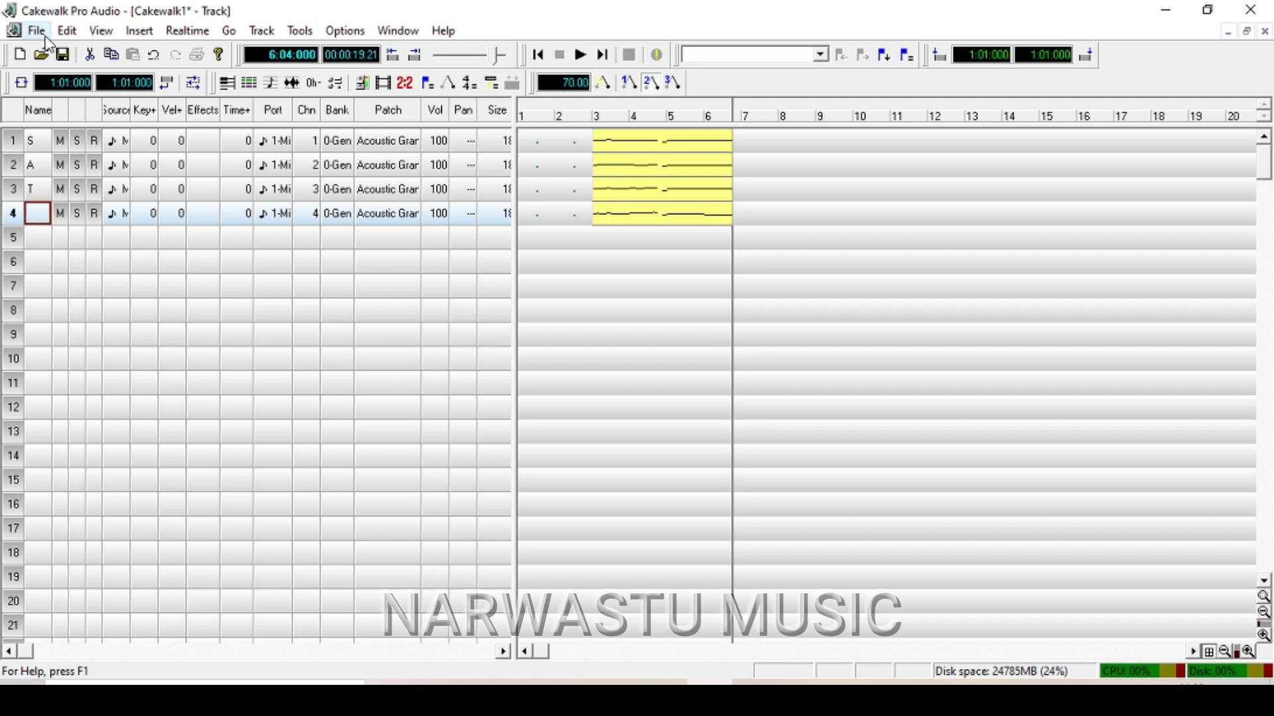
# Step: Save the project to the Music folder as Embun Sanubari.mid in MIDI Format 0 and check that folder in File Explorer
pyautogui.click(61, 58)
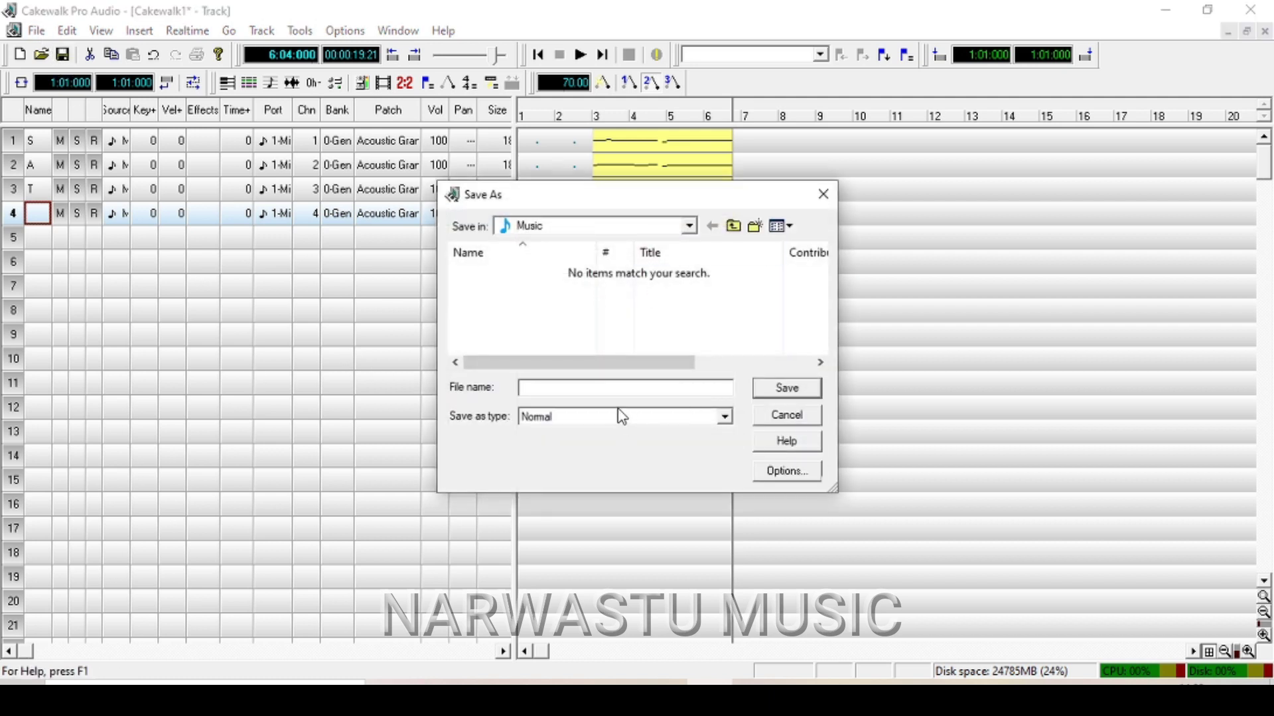
pyautogui.click(621, 417)
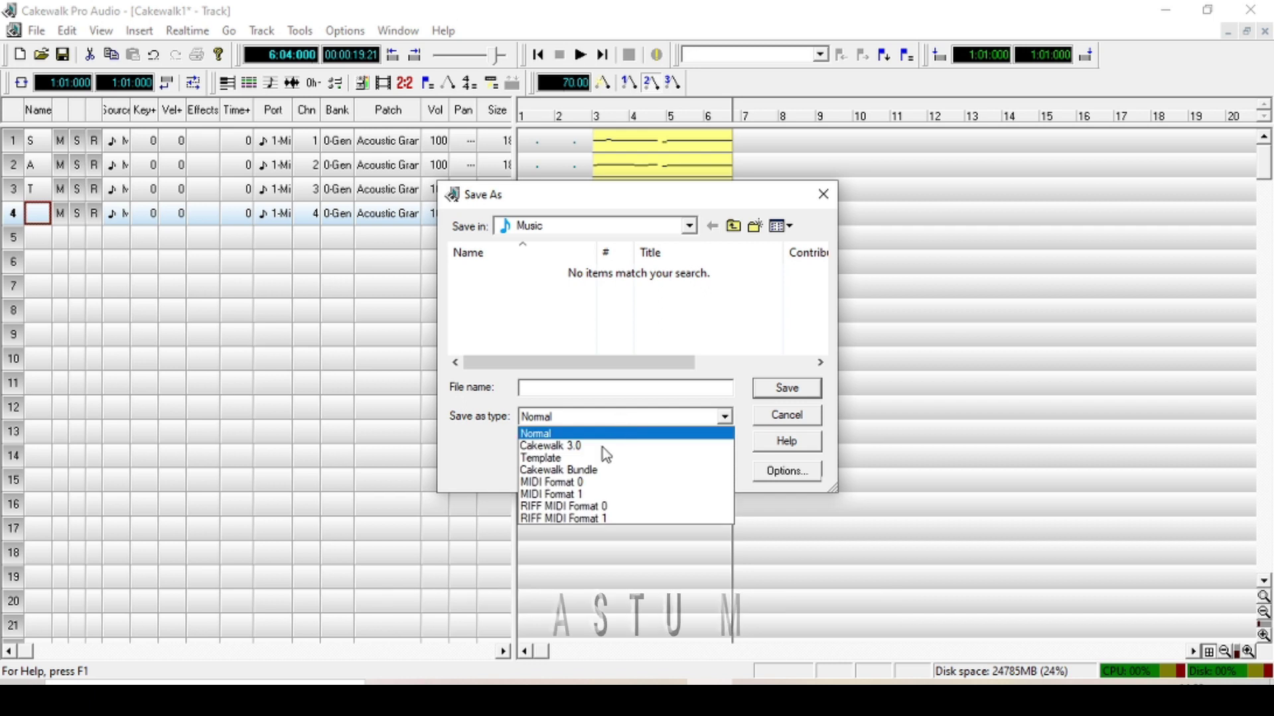
pyautogui.click(571, 483)
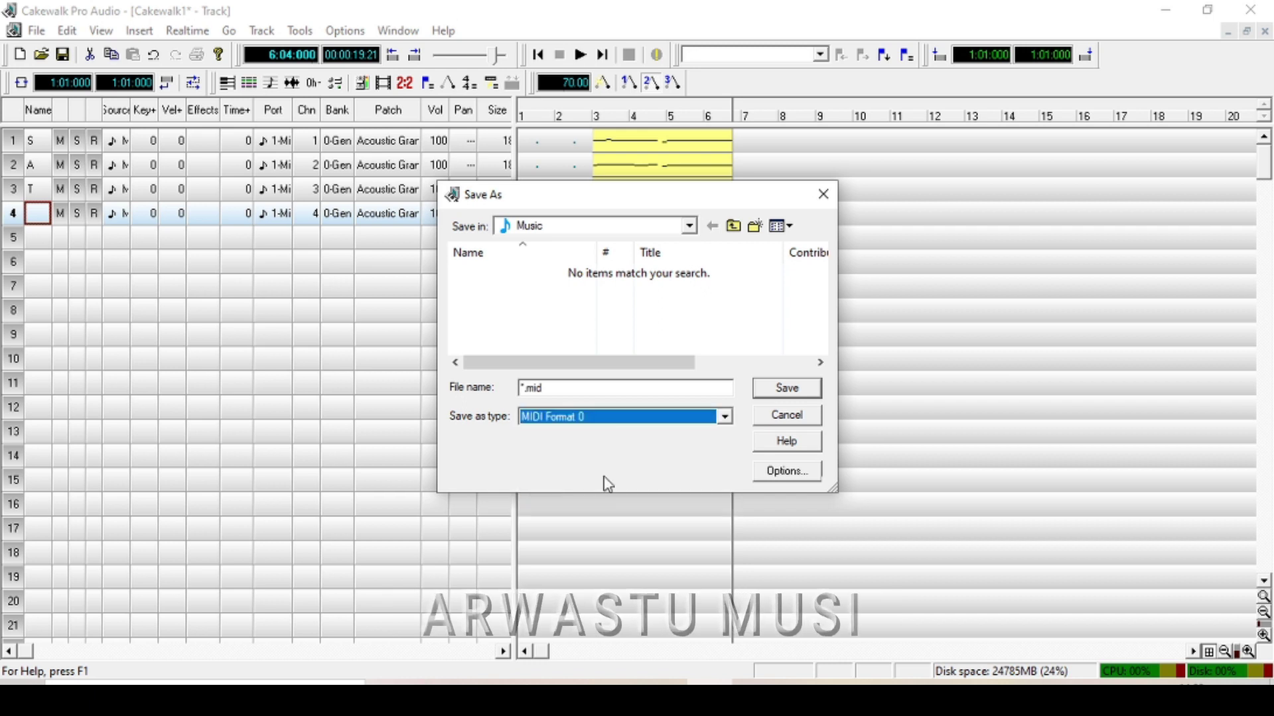
pyautogui.click(524, 391)
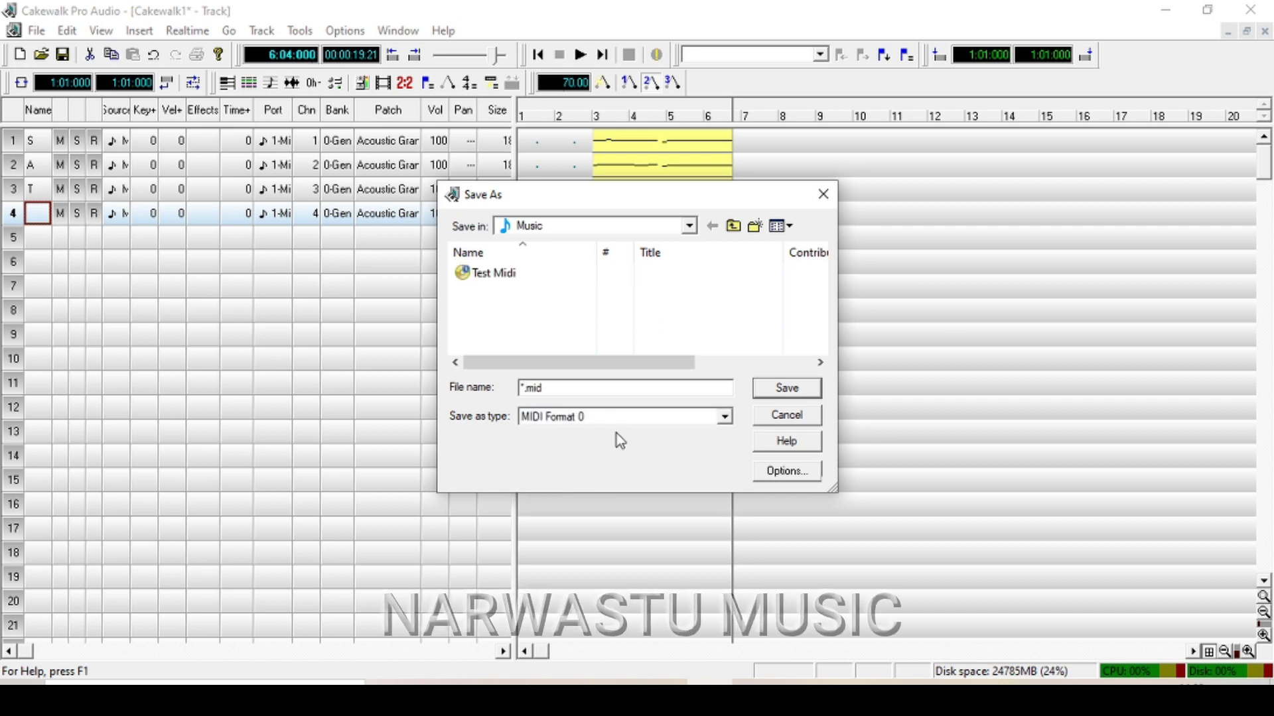
pyautogui.press('BackSpace')
pyautogui.write('e')
pyautogui.write('mbun Sanubar')
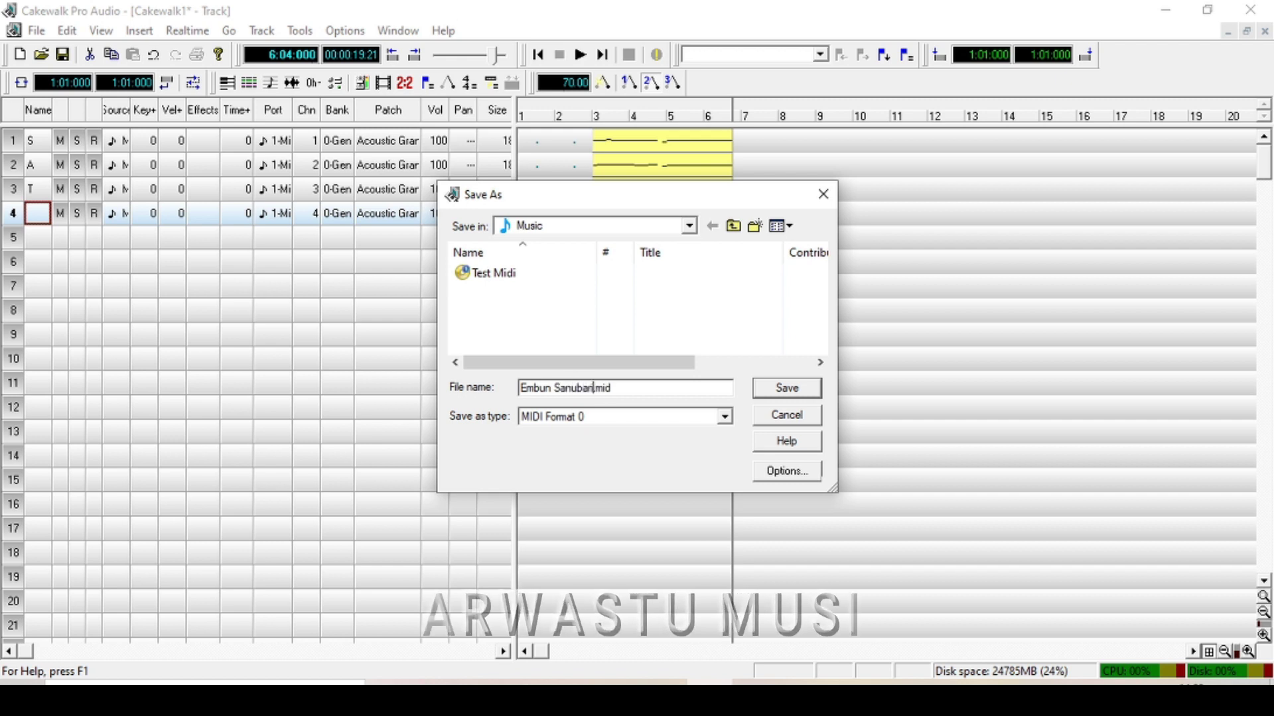
pyautogui.write('i')
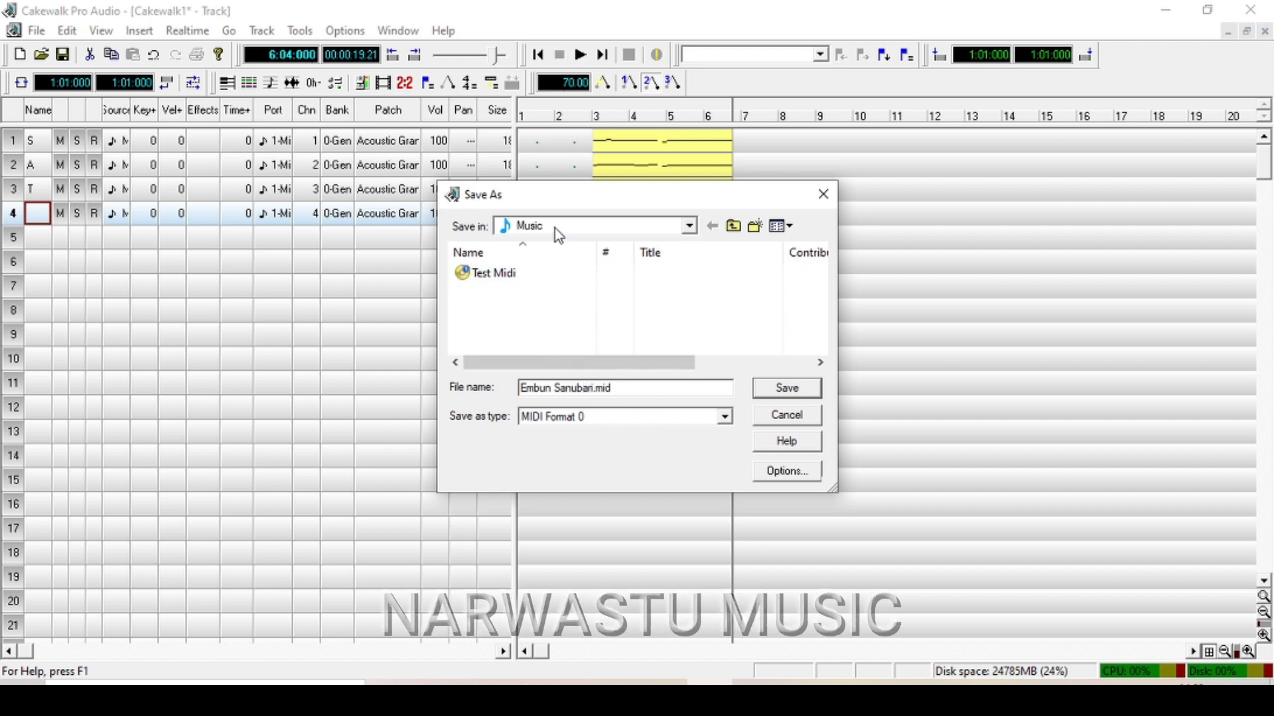
pyautogui.click(795, 397)
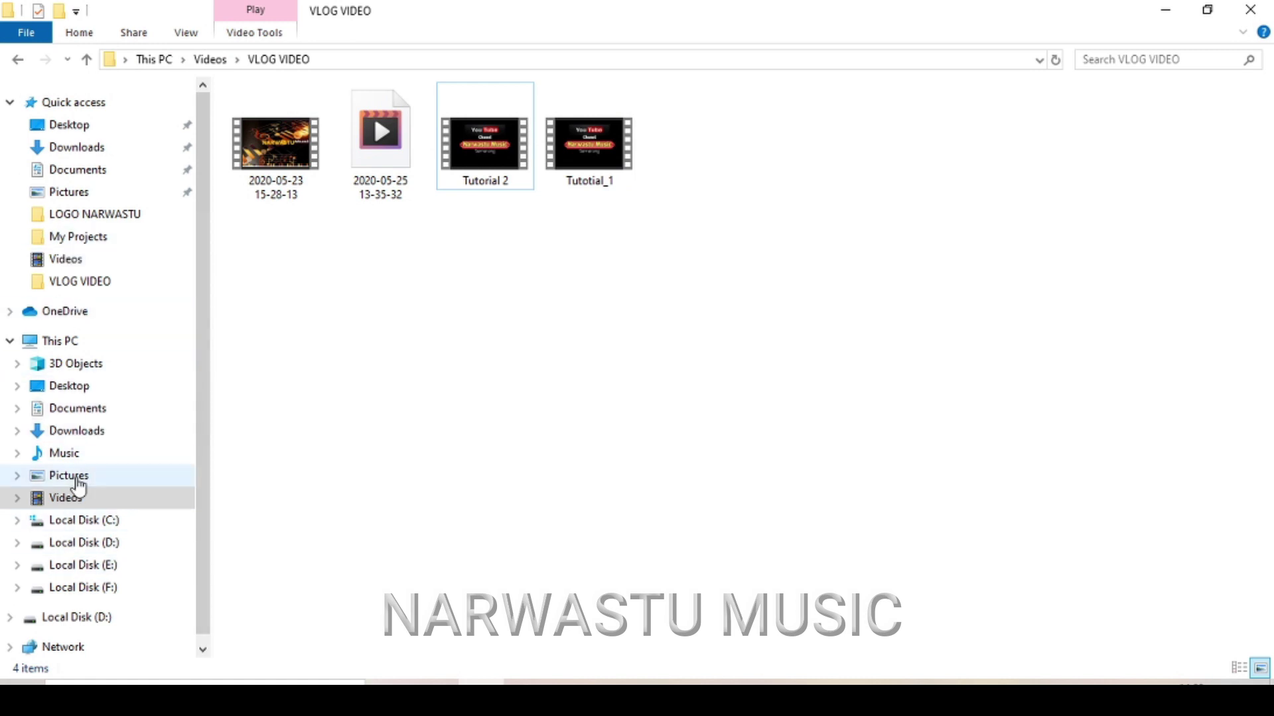
pyautogui.click(66, 454)
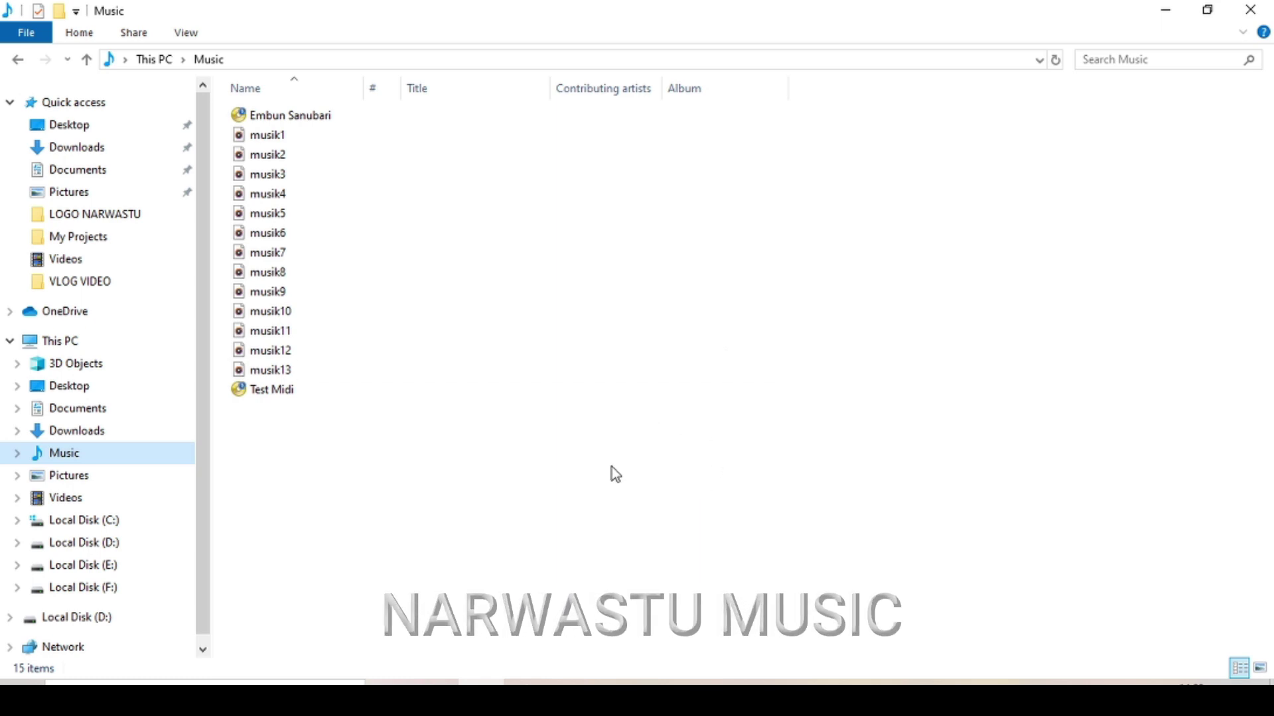
pyautogui.click(1249, 12)
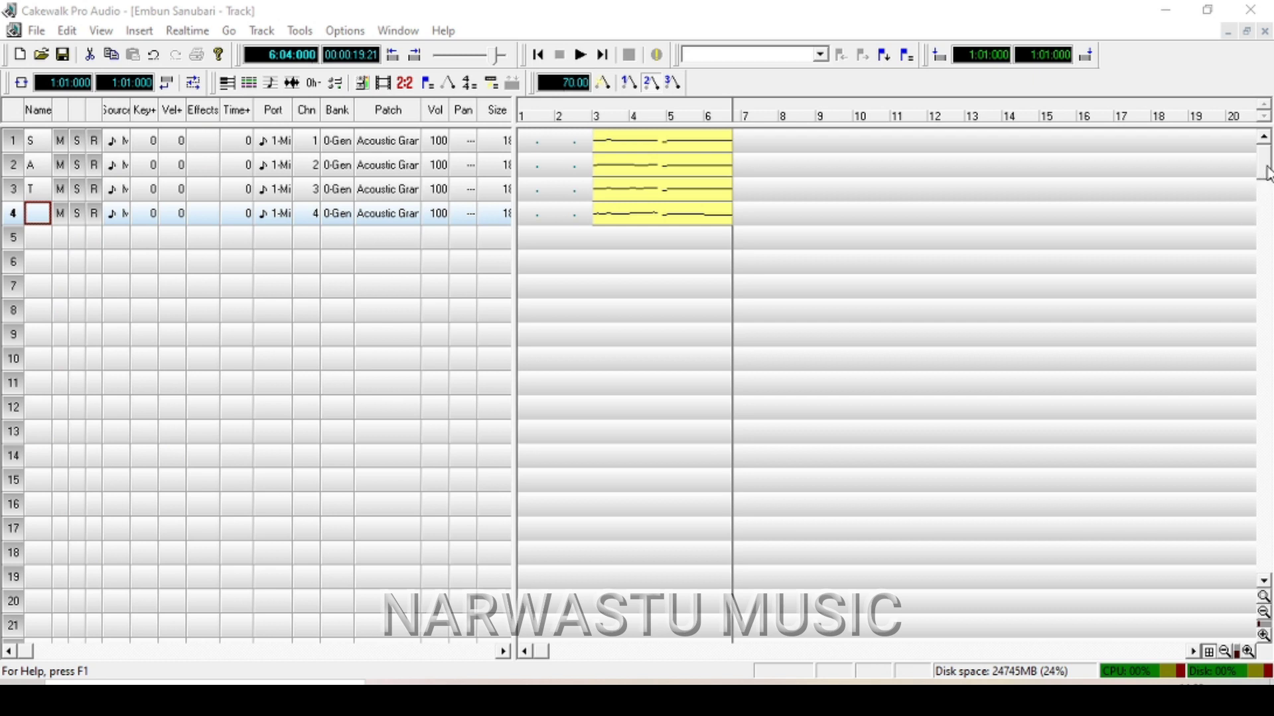
# Step: Open the soprano track in the Piano Roll, return to the project start and examine its notes from bar 3 onward
pyautogui.click(48, 139)
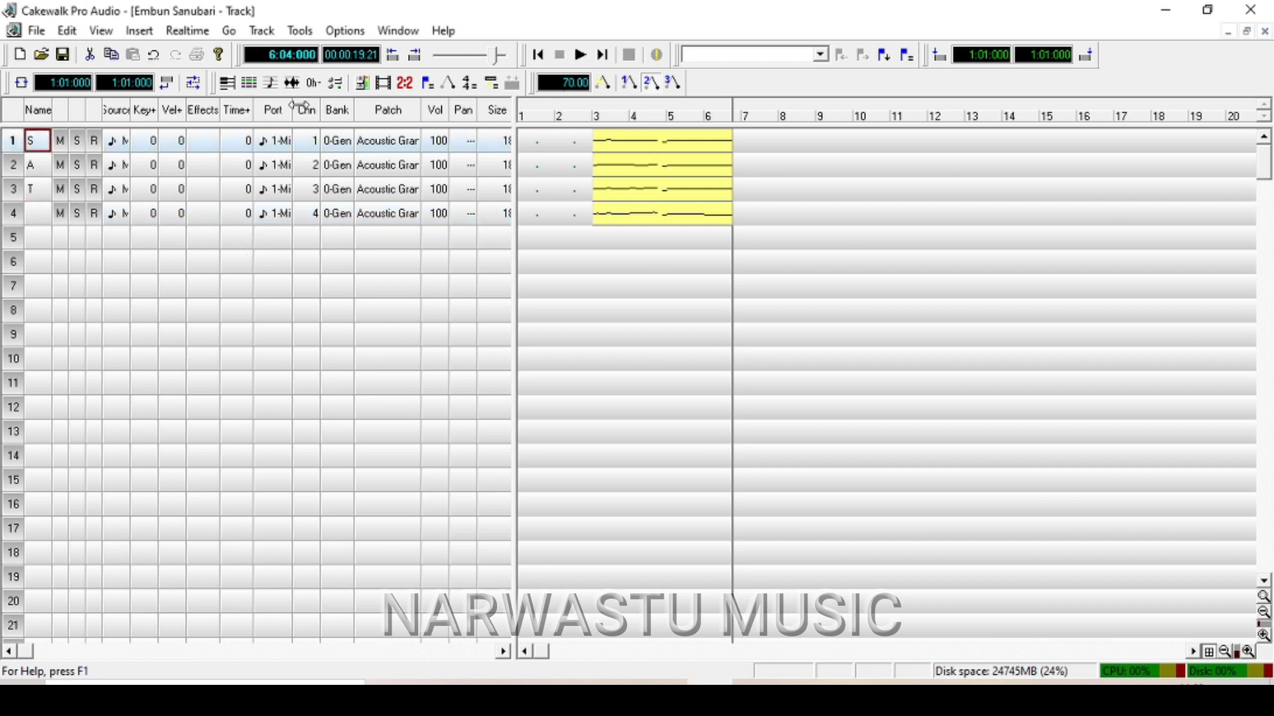
pyautogui.click(231, 84)
pyautogui.moveTo(662, 658); pyautogui.dragTo(287, 680)
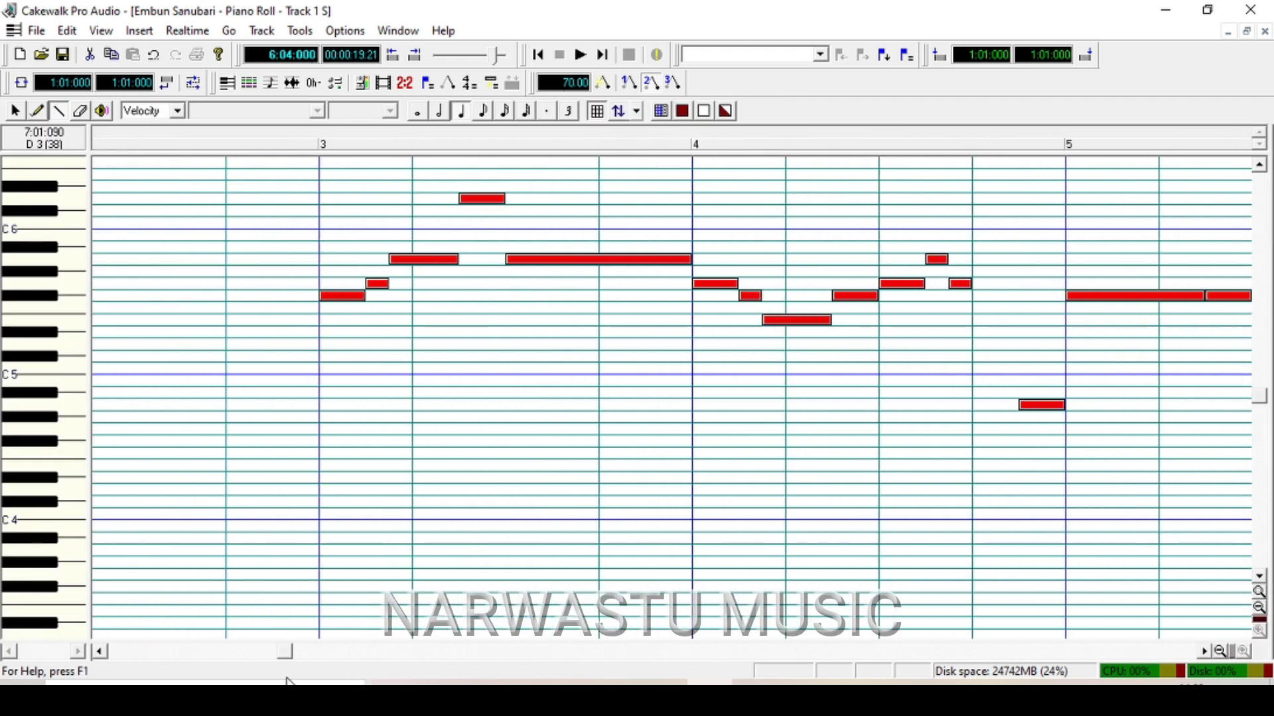
pyautogui.moveTo(1261, 168); pyautogui.dragTo(1260, 167)
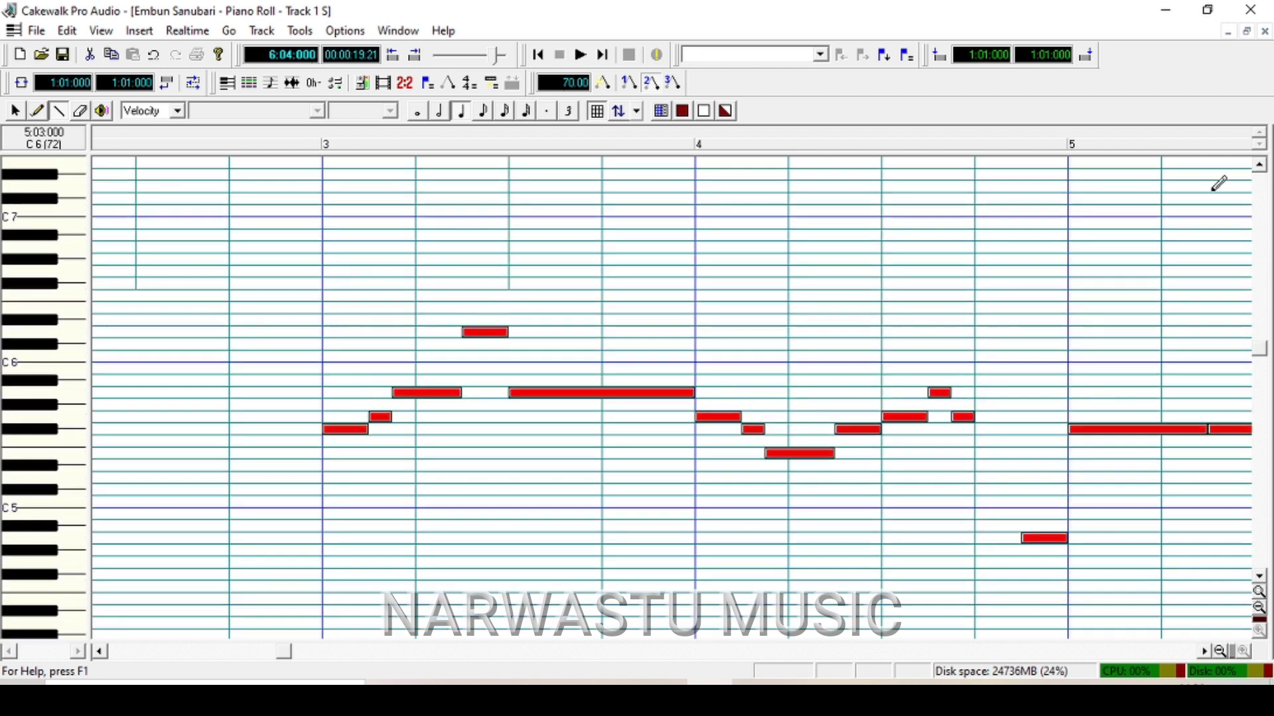
pyautogui.click(15, 111)
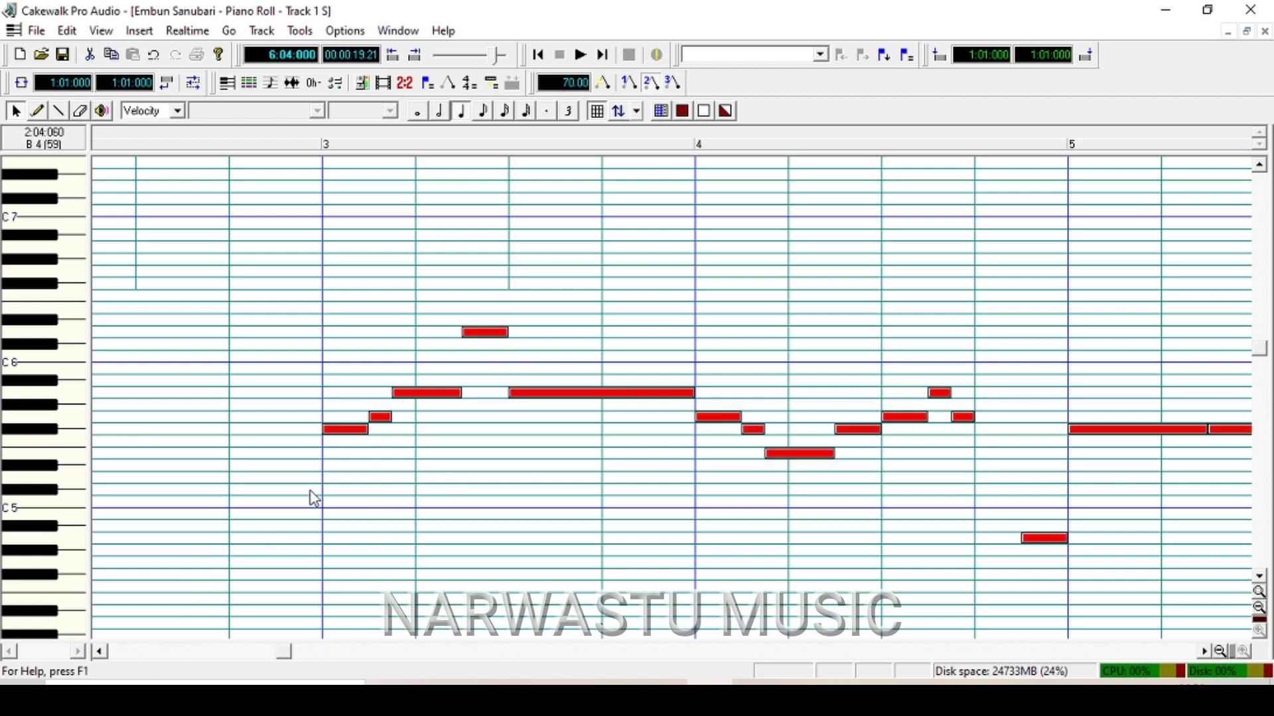
pyautogui.click(1265, 32)
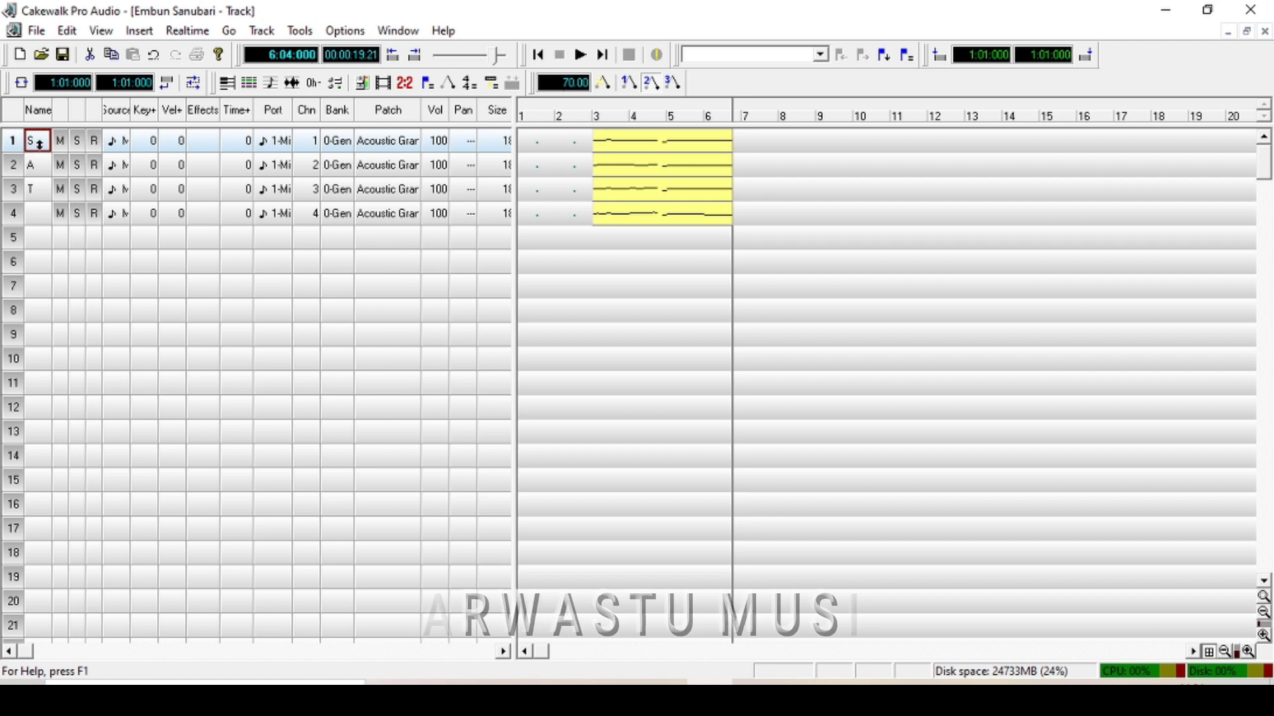
pyautogui.click(226, 84)
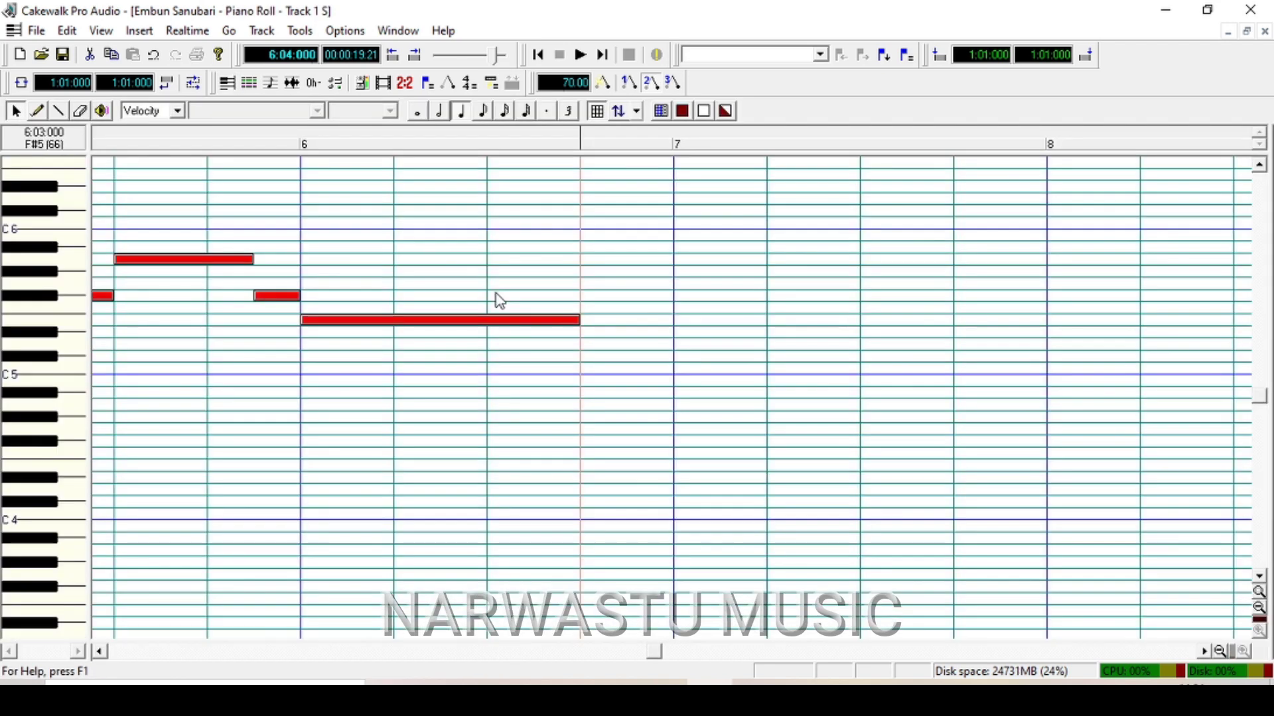
pyautogui.click(540, 57)
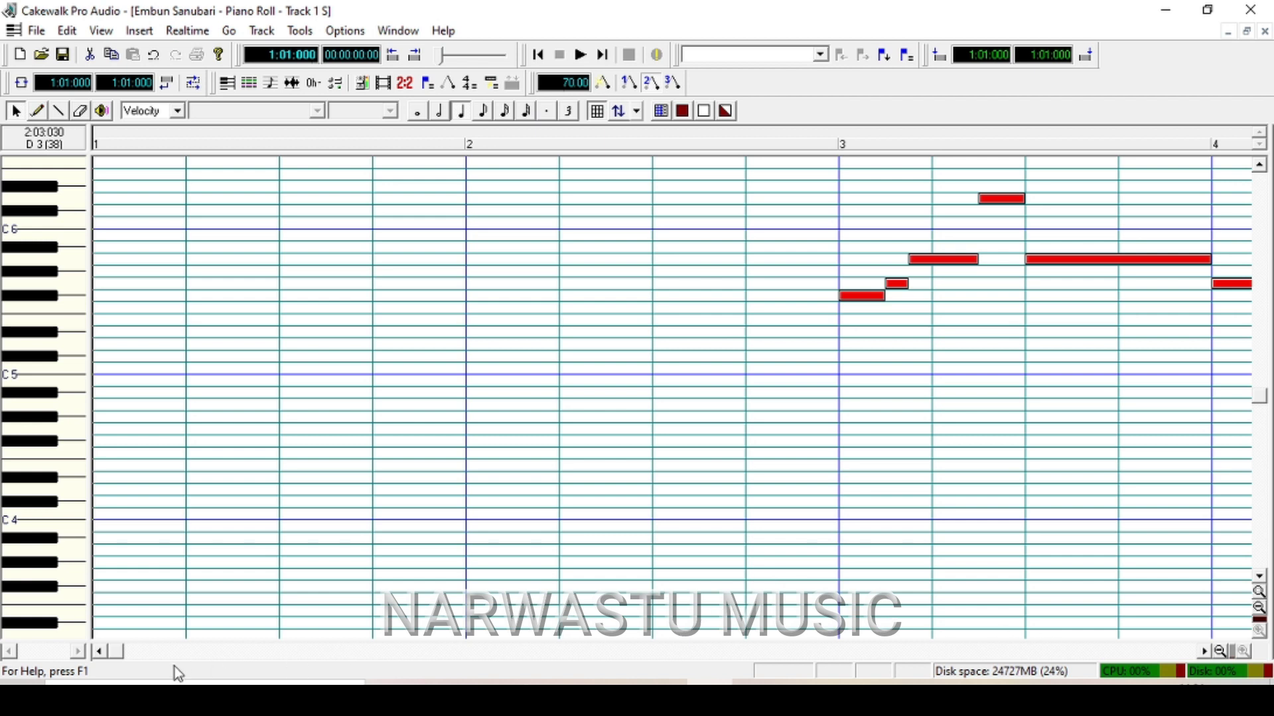
pyautogui.moveTo(118, 662); pyautogui.dragTo(244, 675)
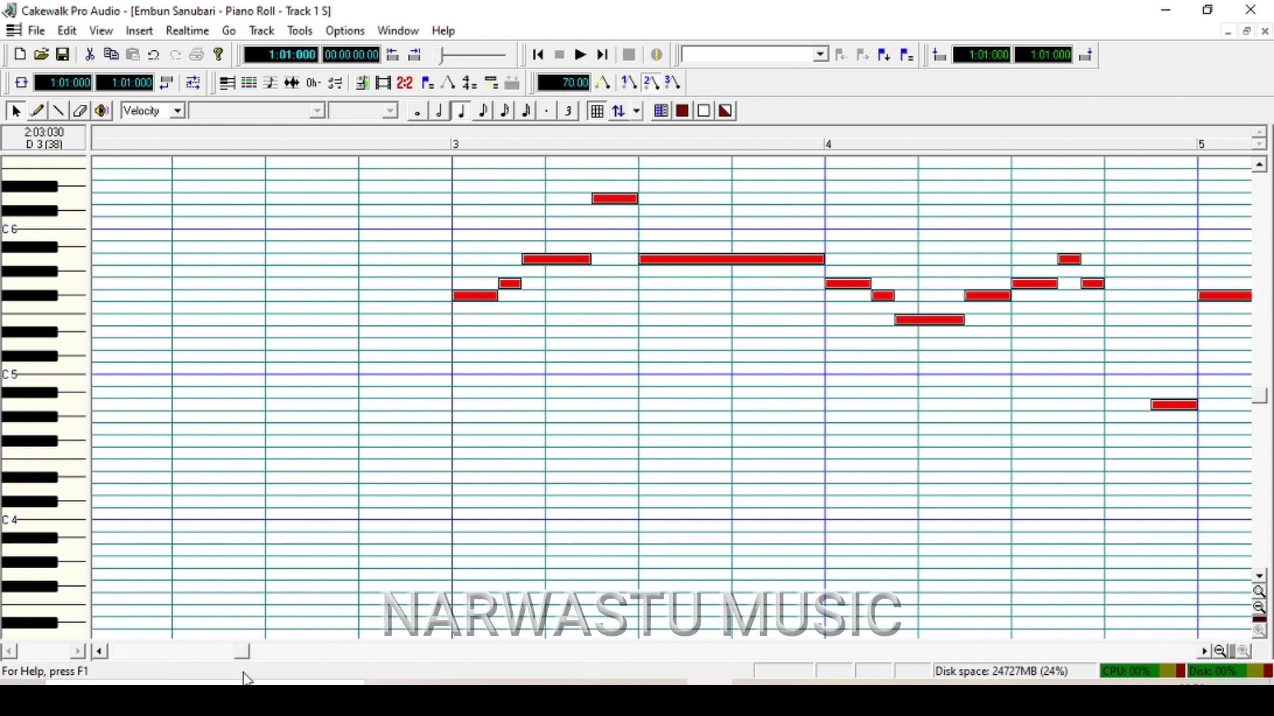
pyautogui.click(1263, 168)
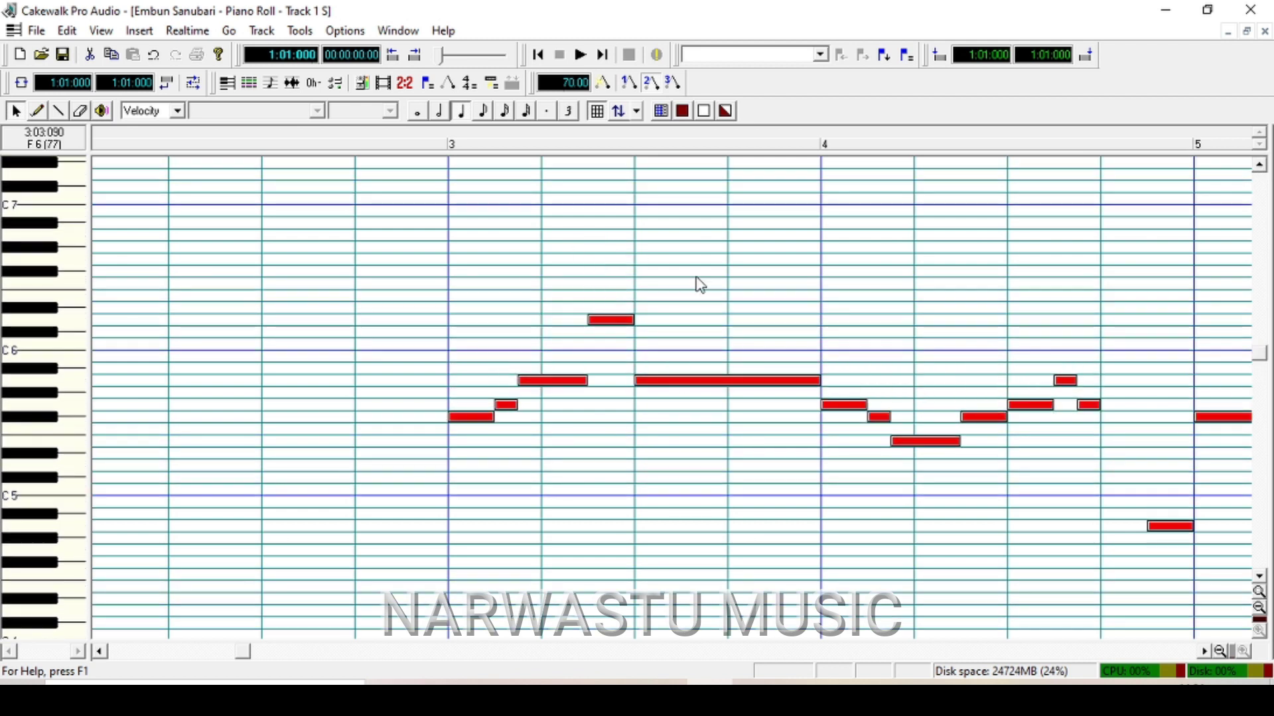
# Step: Compare the soprano note lengths in bar 3 with the score in PageMaker
pyautogui.click(59, 111)
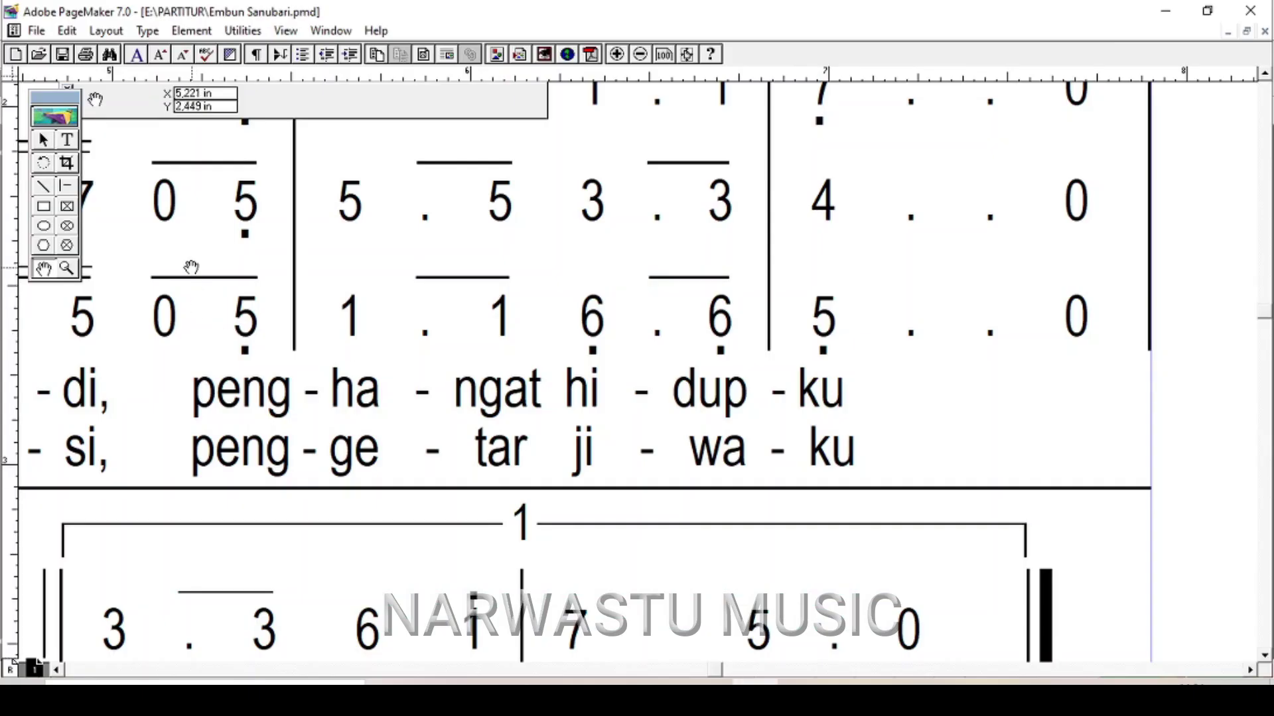
pyautogui.moveTo(191, 265); pyautogui.dragTo(594, 293)
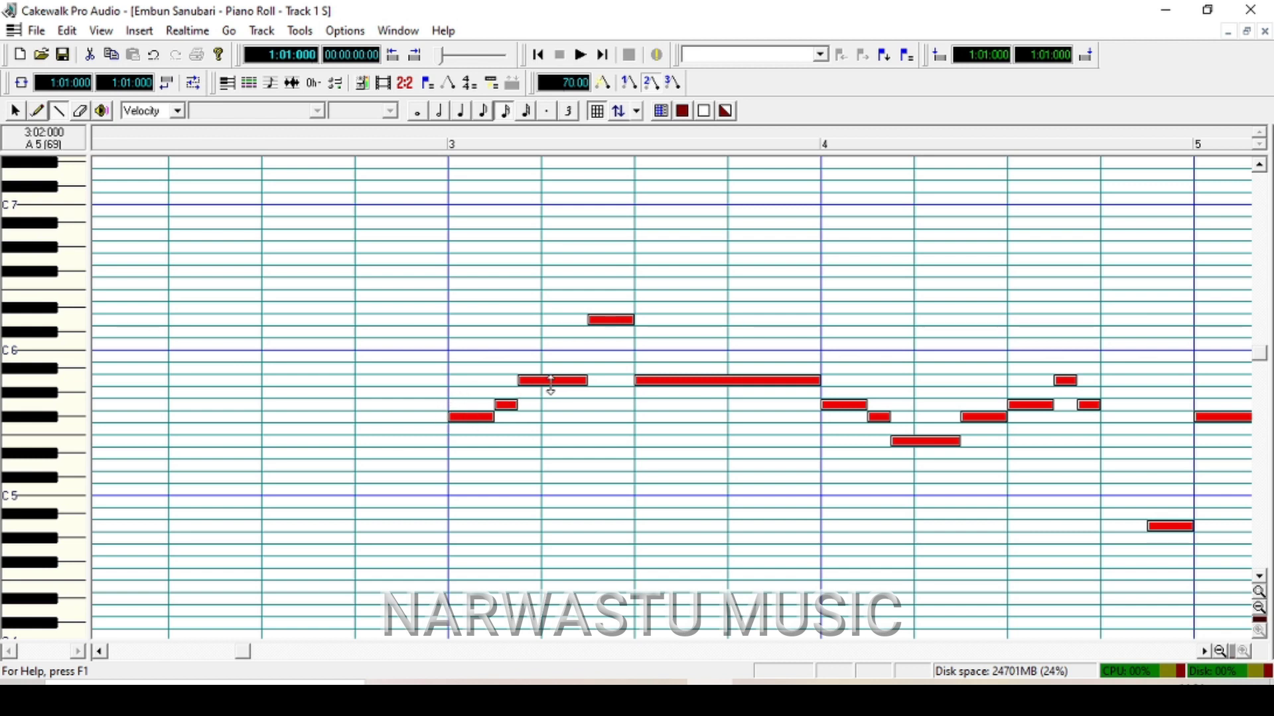
pyautogui.click(716, 377)
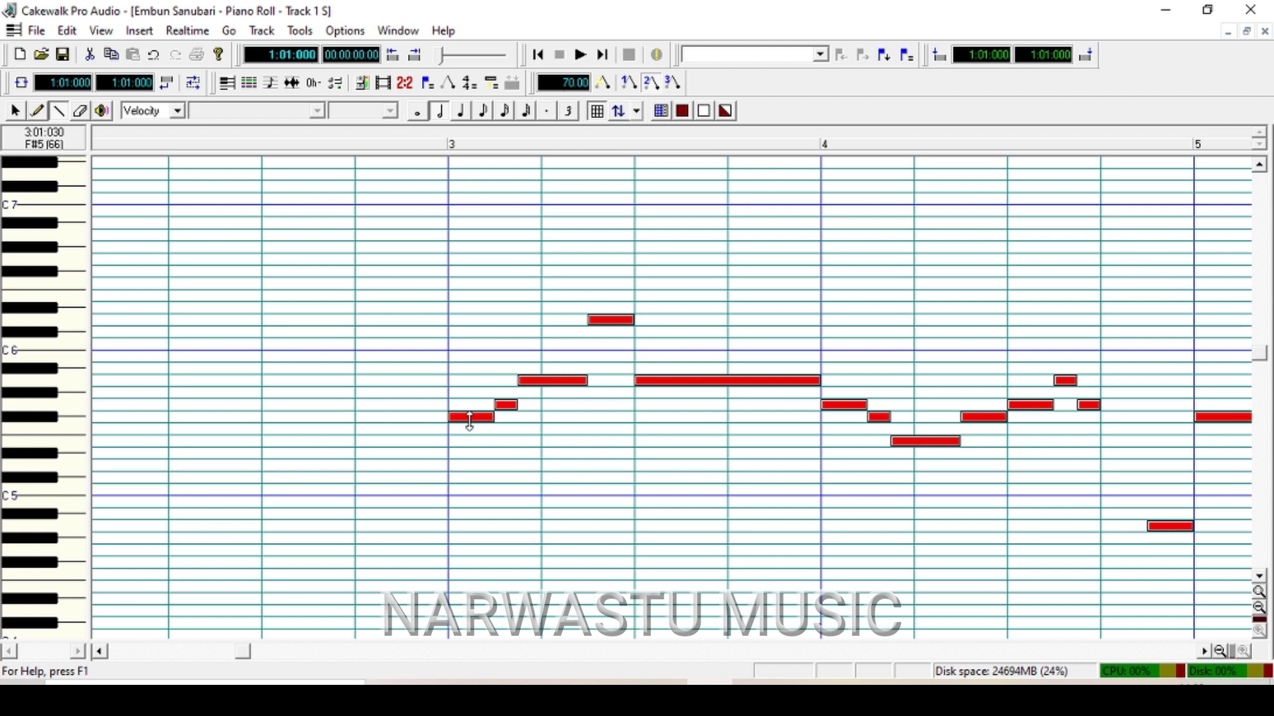
pyautogui.press('8')
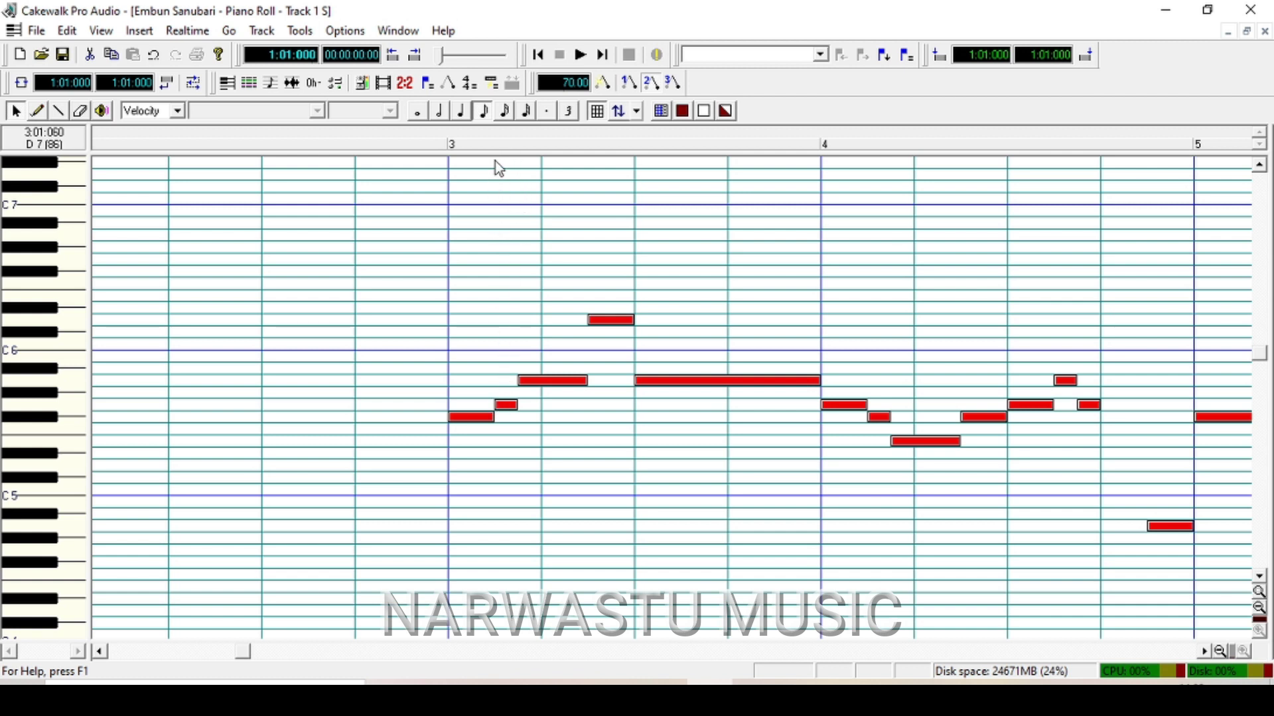
# Step: Set the start time of the soprano G5 sixteenth in bar 3 to 3:01:065
pyautogui.rightClick(503, 406)
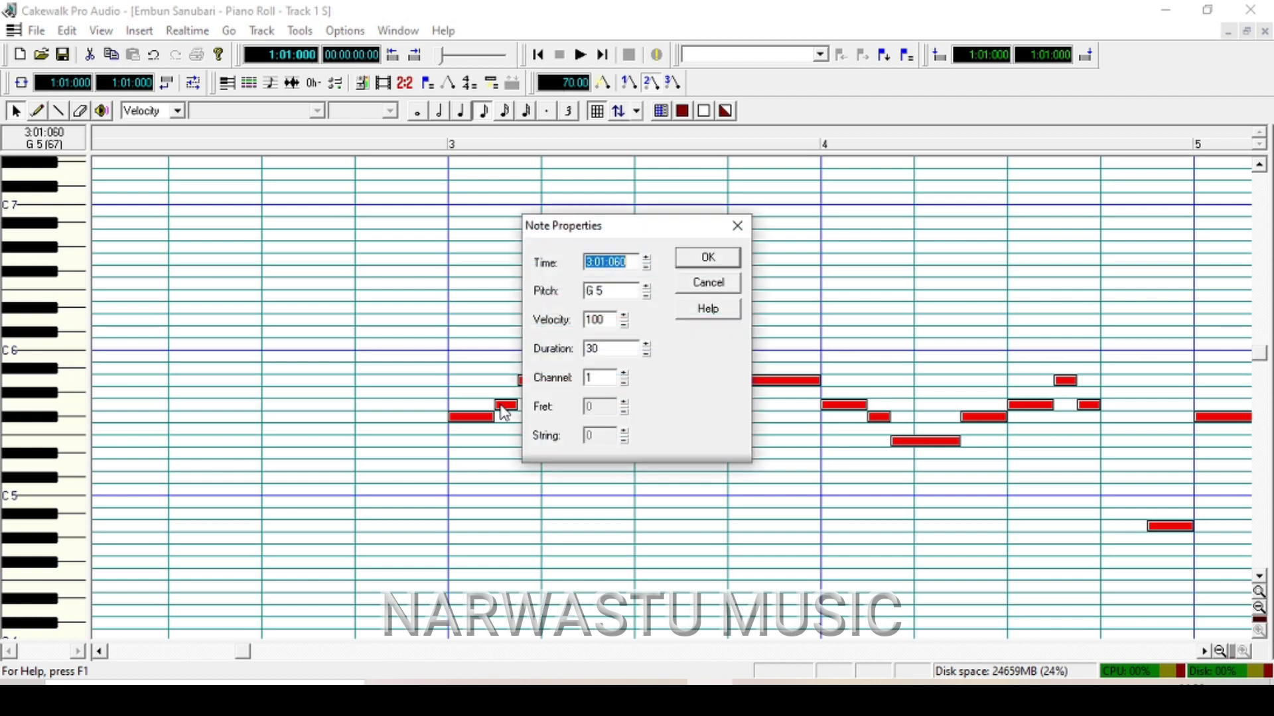
pyautogui.click(633, 264)
pyautogui.moveTo(608, 262); pyautogui.dragTo(629, 263)
pyautogui.click(631, 264)
pyautogui.write('65')
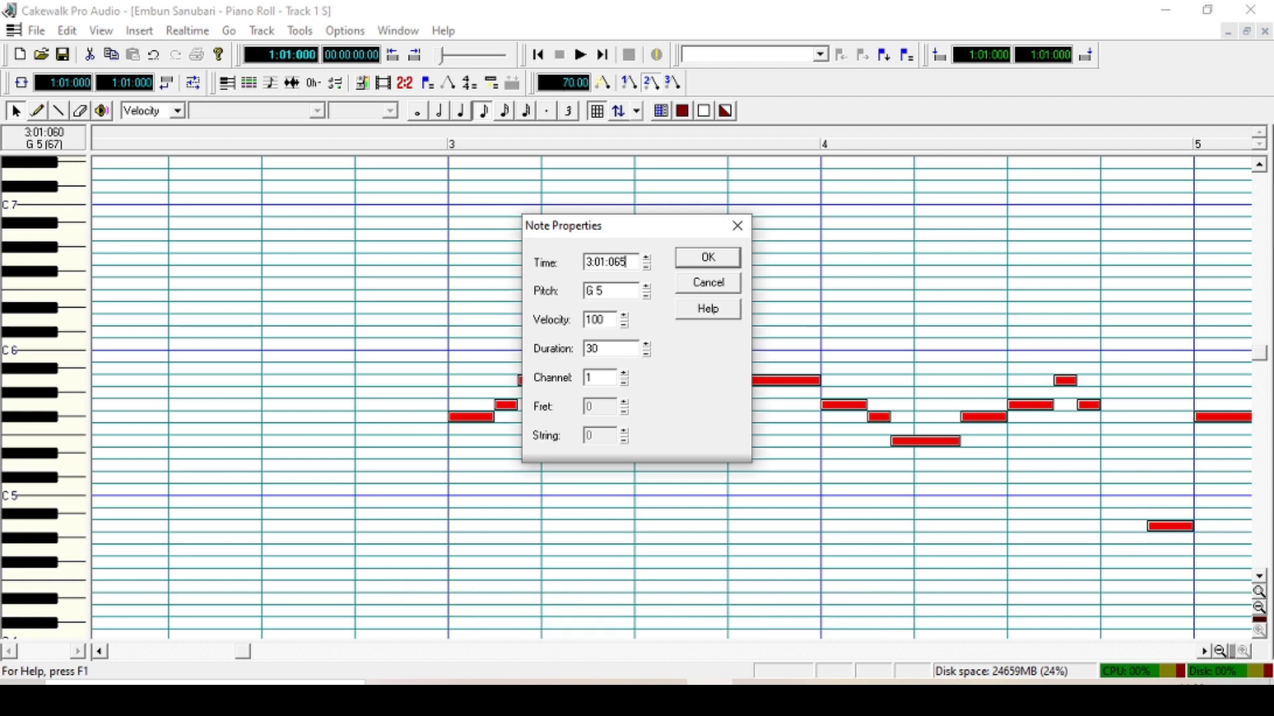
pyautogui.click(708, 260)
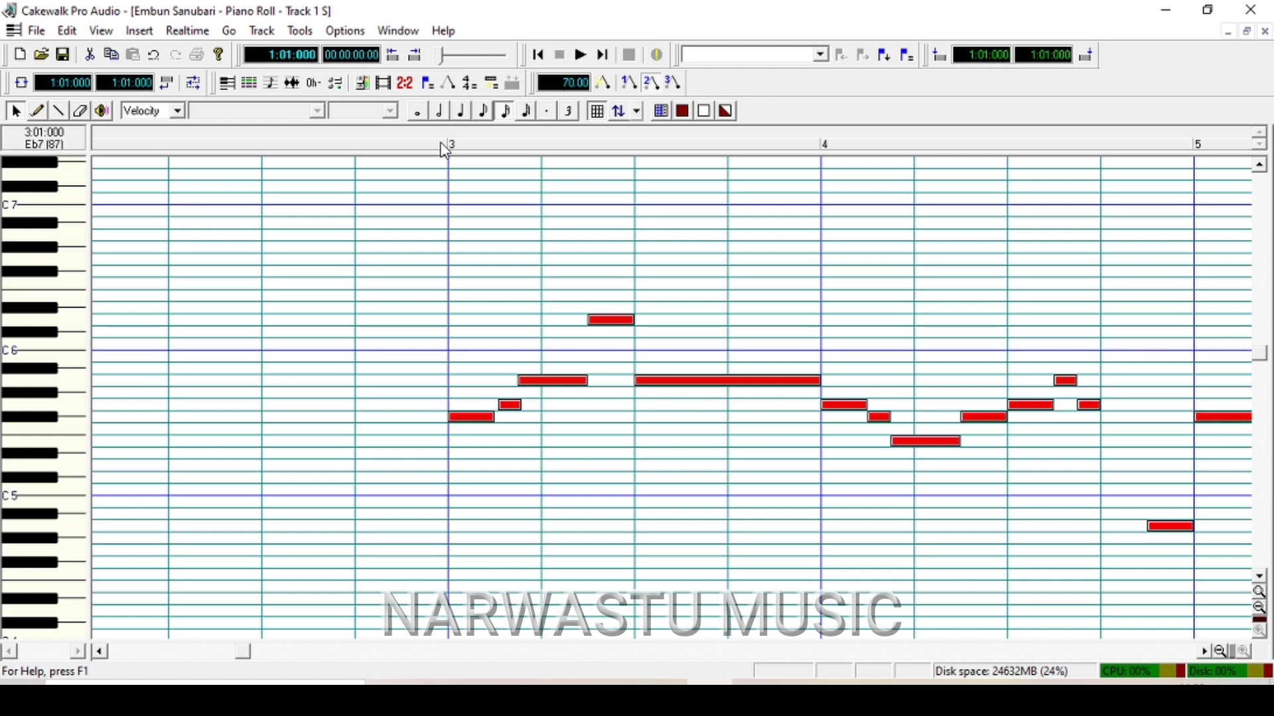
# Step: Return the start time of the G5 sixteenth in bar 3 to 3:01:060
pyautogui.rightClick(507, 407)
pyautogui.press('End')
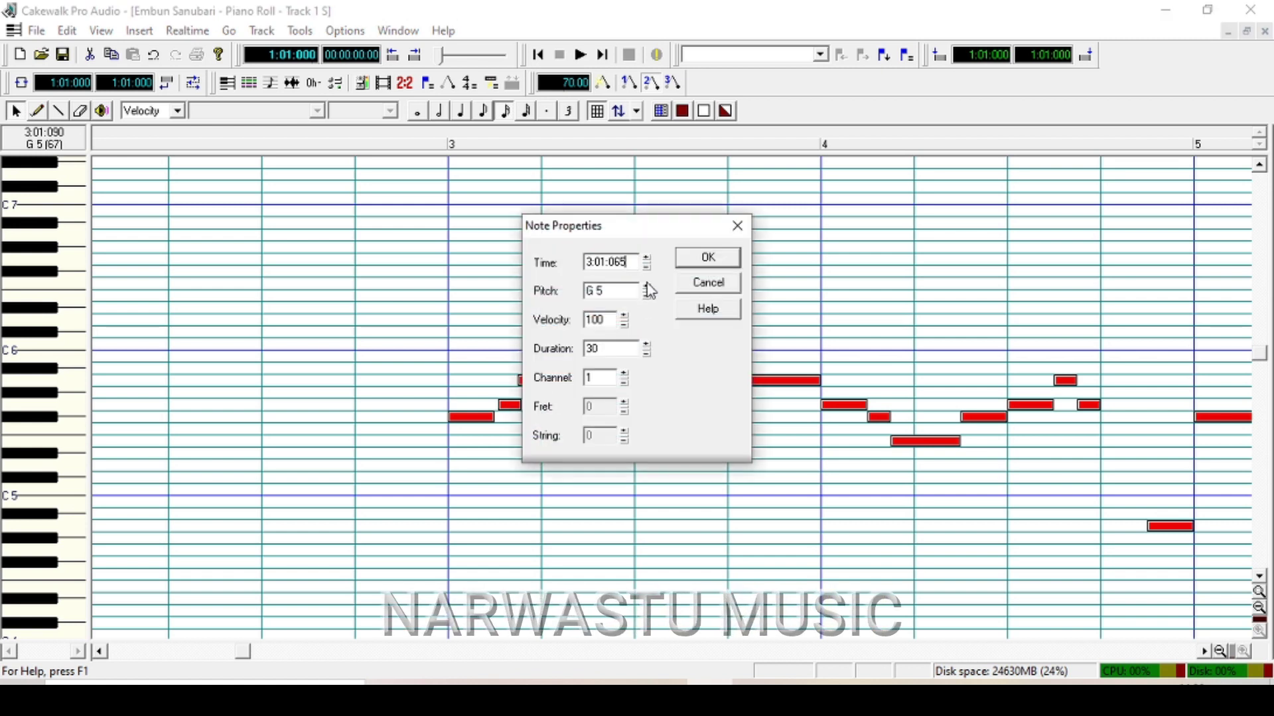
pyautogui.write('0')
pyautogui.click(707, 262)
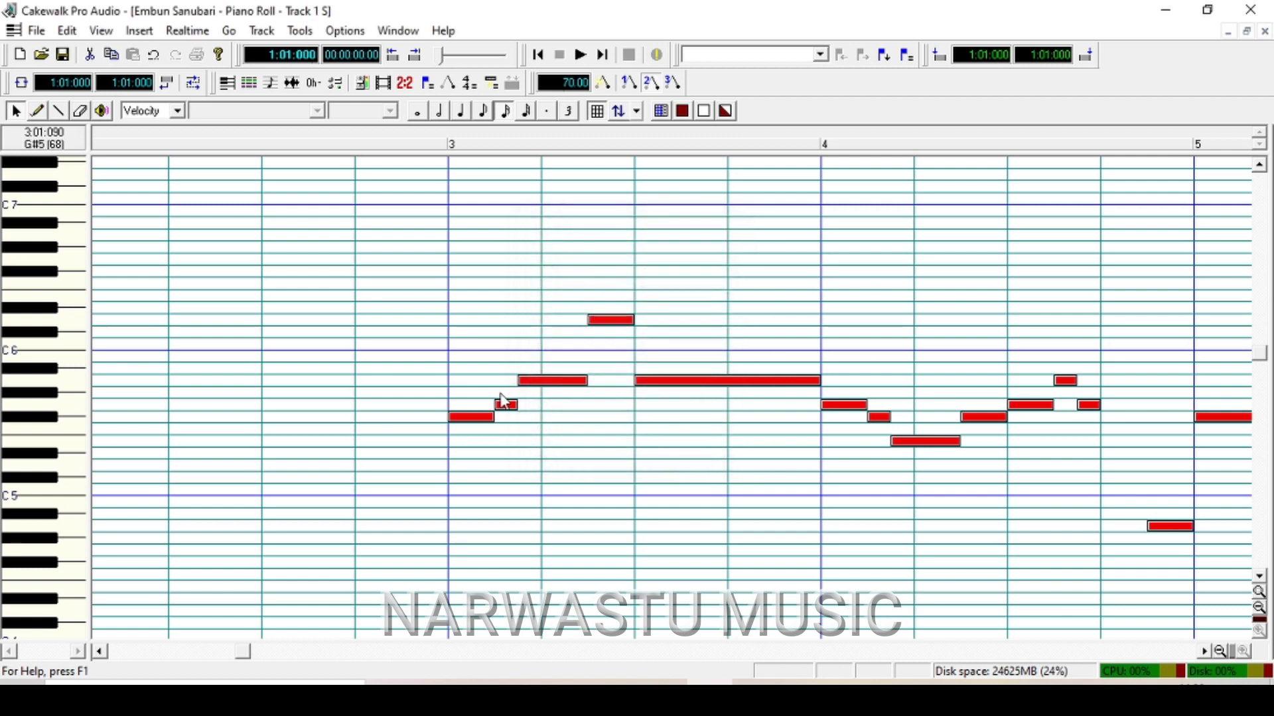
# Step: Delay the start time of the opening F#5 note in bar 3 by about 10 ticks
pyautogui.doubleClick(465, 418)
pyautogui.click(630, 261)
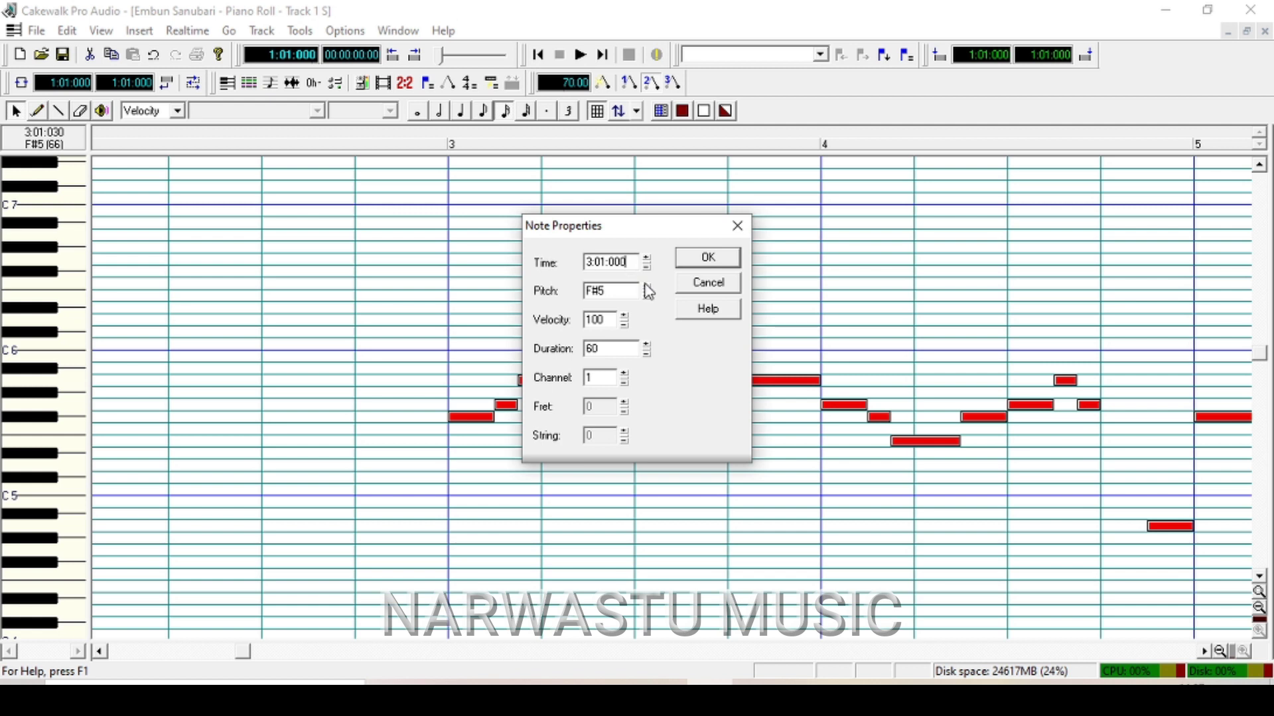
pyautogui.press('BackSpace')
pyautogui.write('1')
pyautogui.click(709, 259)
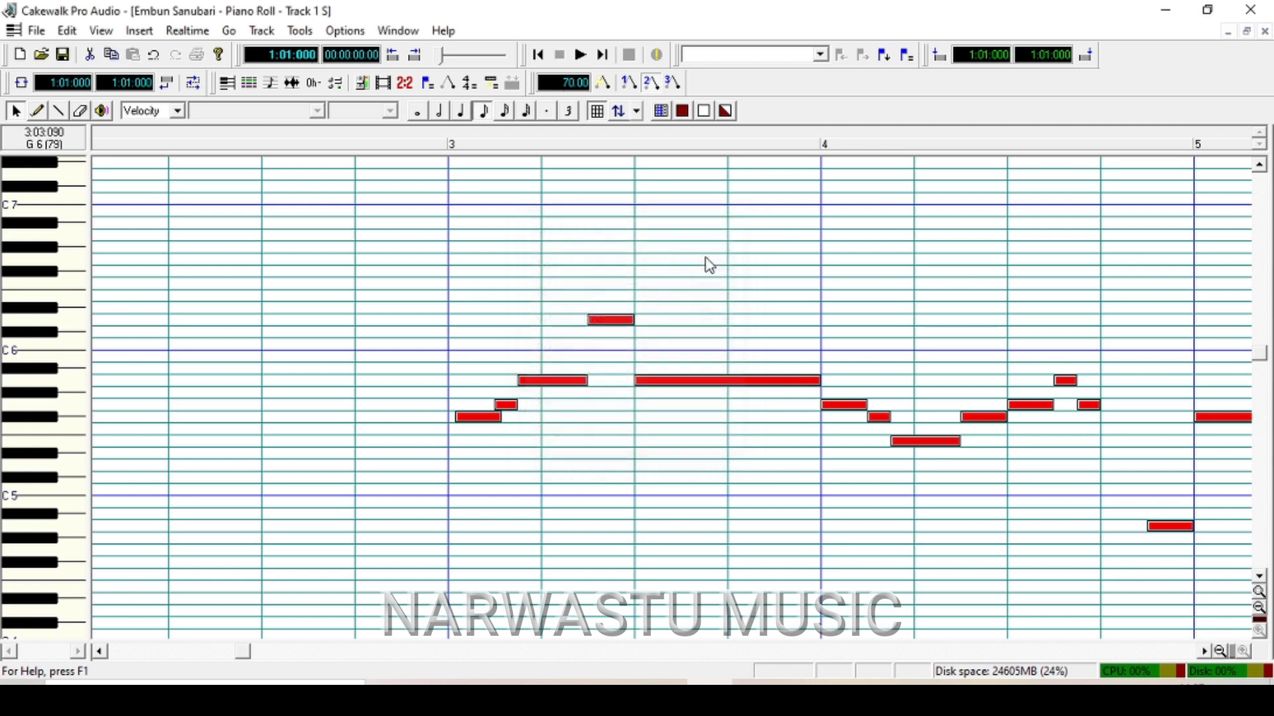
# Step: Return the start time of the opening F#5 note in bar 3 to 3:01:000
pyautogui.rightClick(472, 417)
pyautogui.click(634, 262)
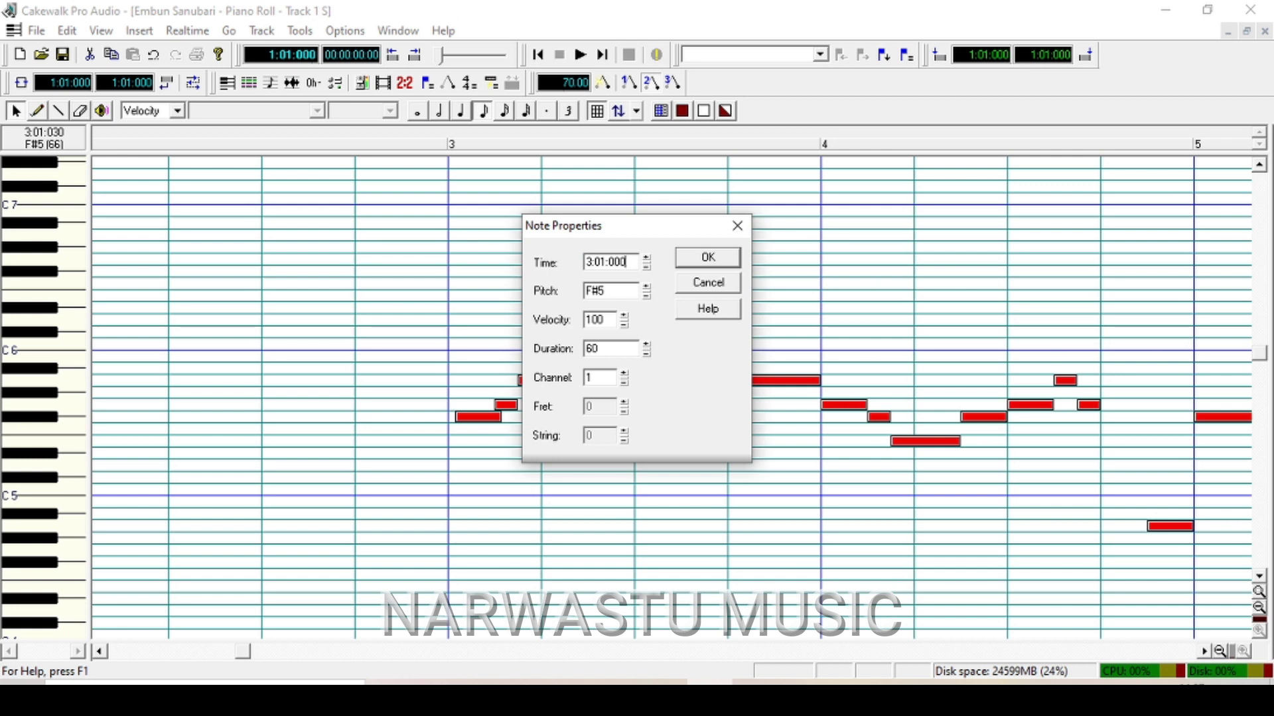
pyautogui.click(707, 256)
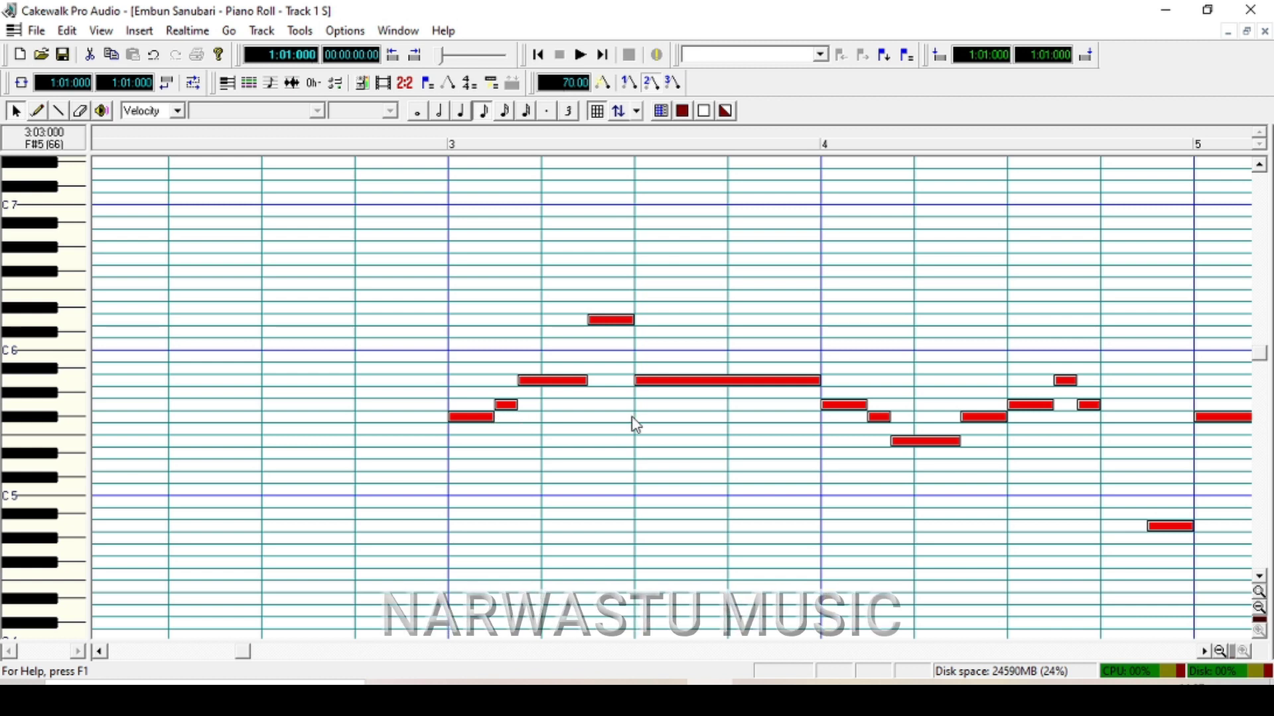
# Step: Inspect the note properties of the soprano G5 sixteenth and the A5 note directly after it in bar 3
pyautogui.click(59, 111)
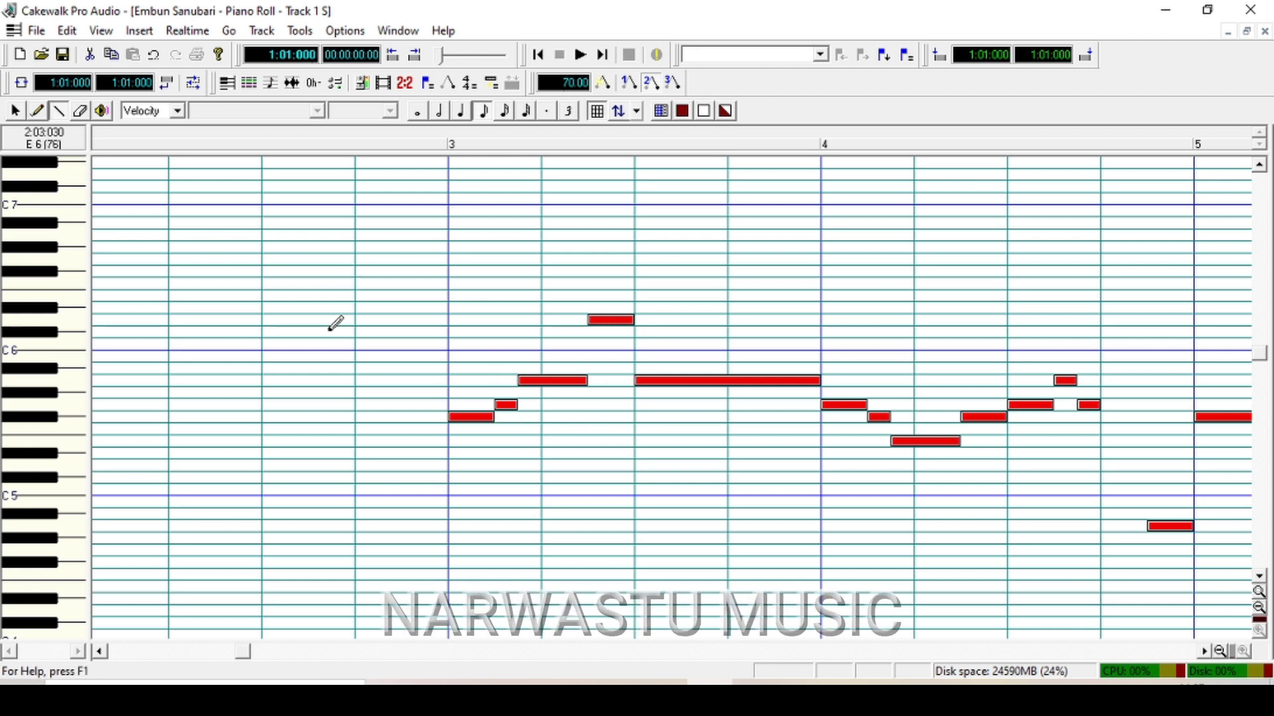
pyautogui.rightClick(507, 404)
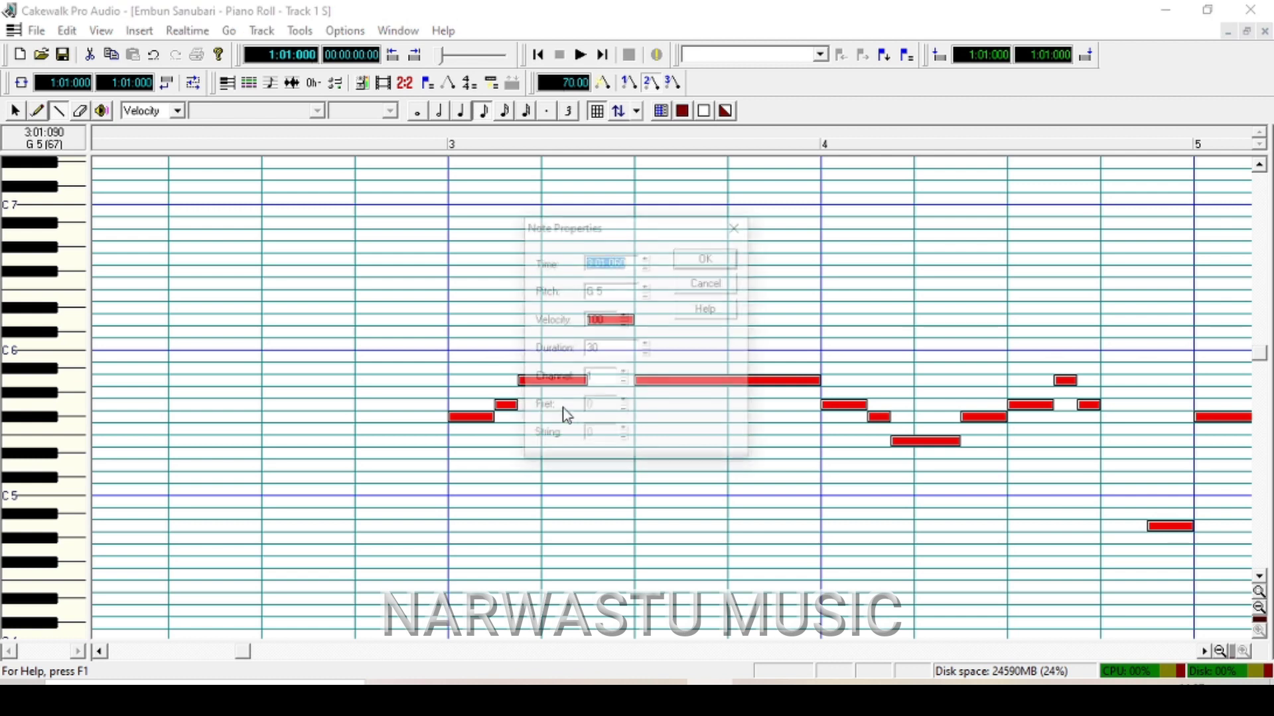
pyautogui.click(696, 262)
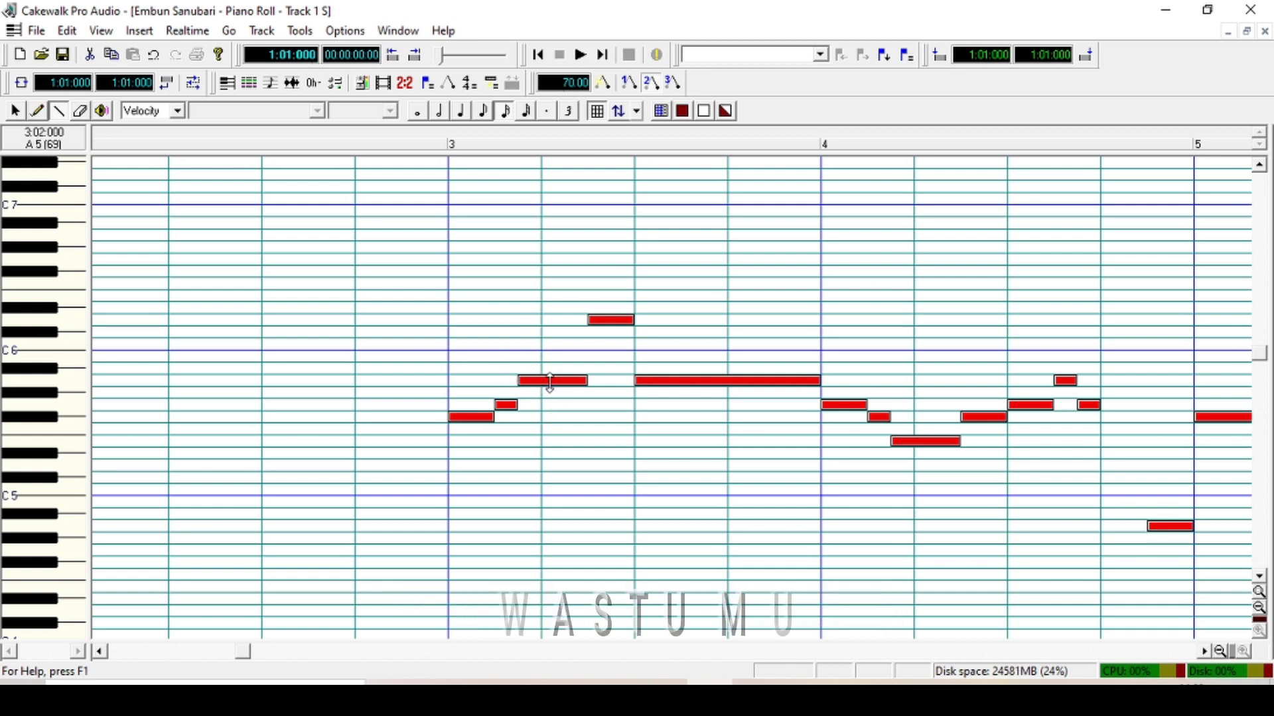
pyautogui.doubleClick(550, 381)
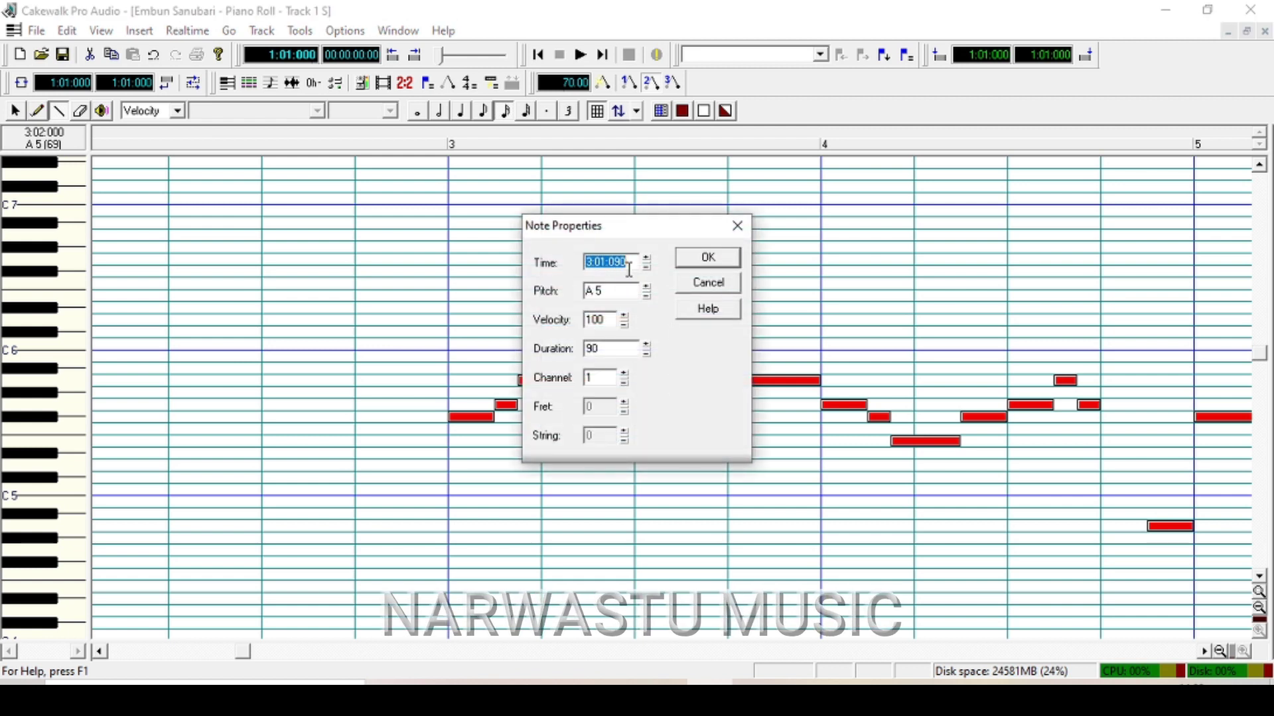
pyautogui.click(703, 260)
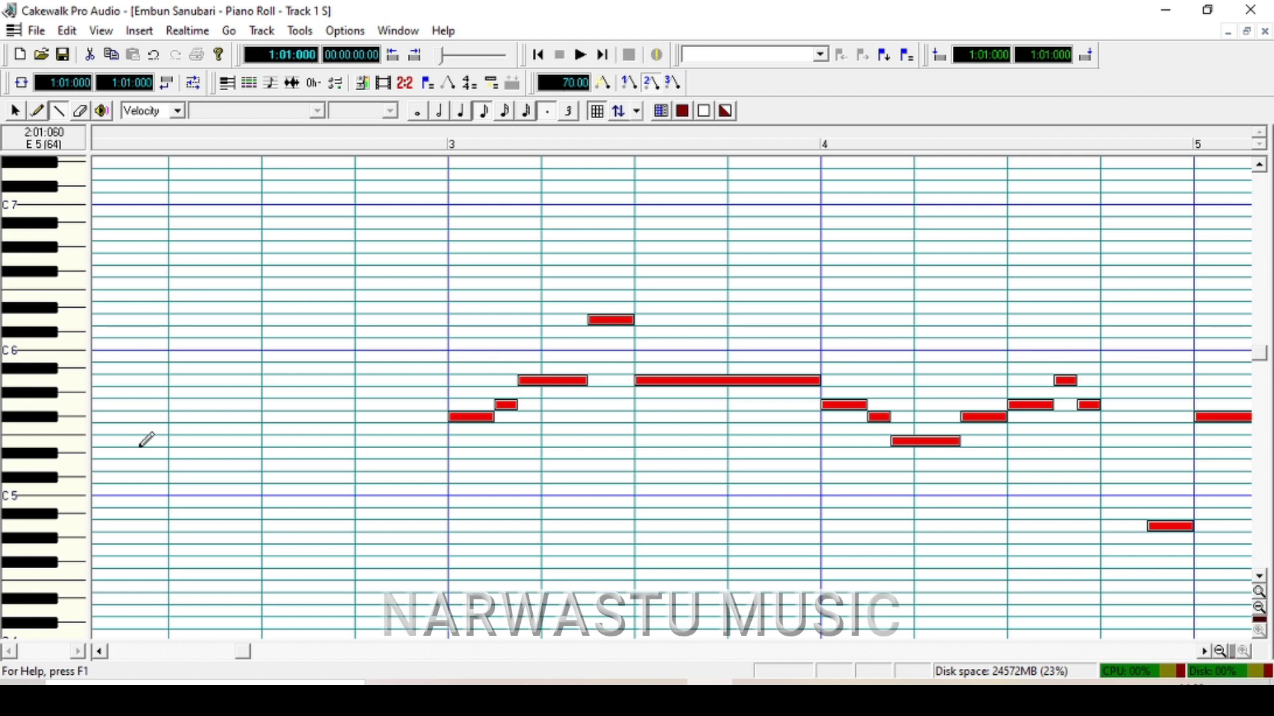
# Step: Inspect the note properties of the long soprano A5 that starts on beat 3 of bar 3
pyautogui.click(1204, 651)
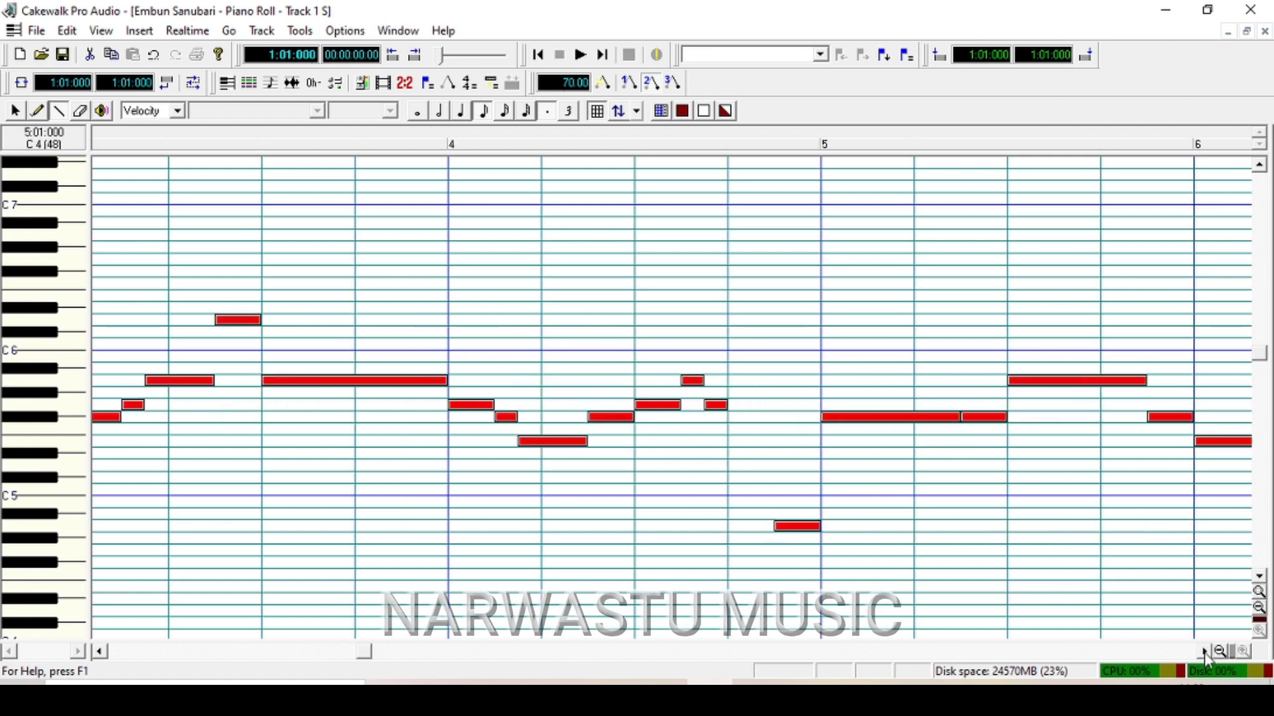
pyautogui.click(16, 111)
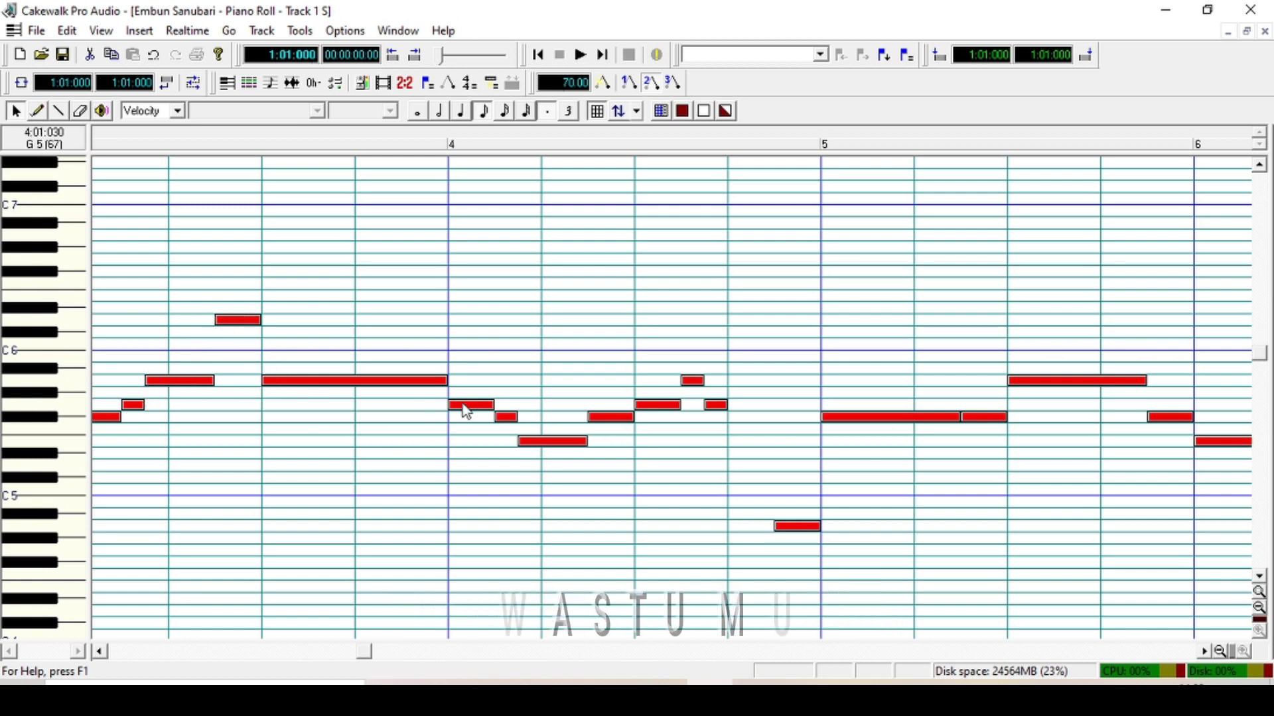
pyautogui.rightClick(346, 381)
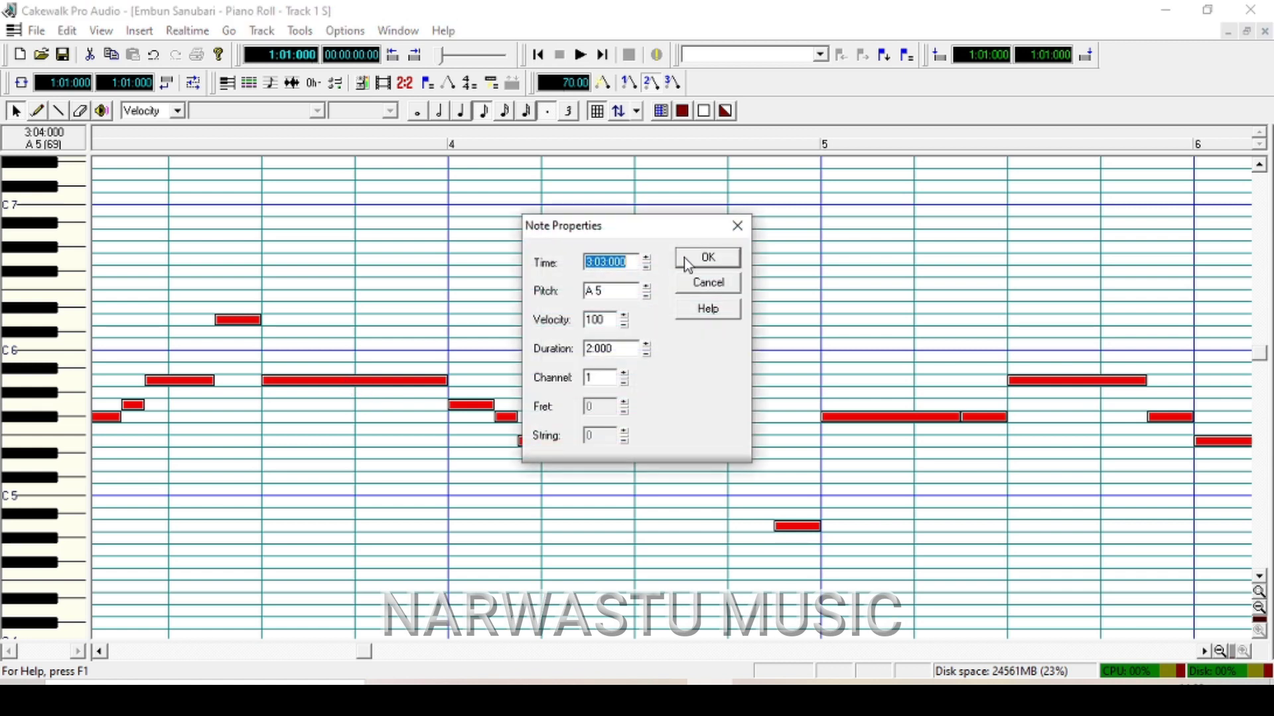
pyautogui.click(707, 258)
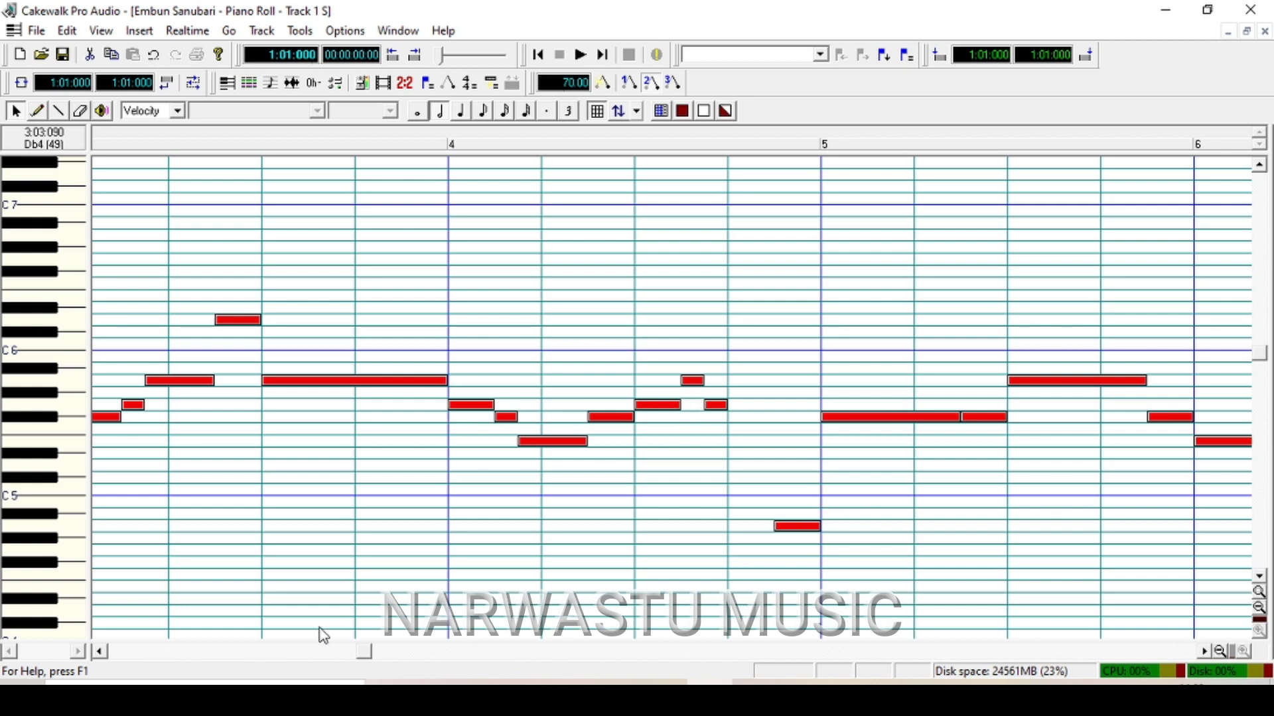
# Step: Review the soprano notes of bars 3 to 6 in the Piano Roll and return to the track overview
pyautogui.moveTo(369, 654); pyautogui.dragTo(322, 659)
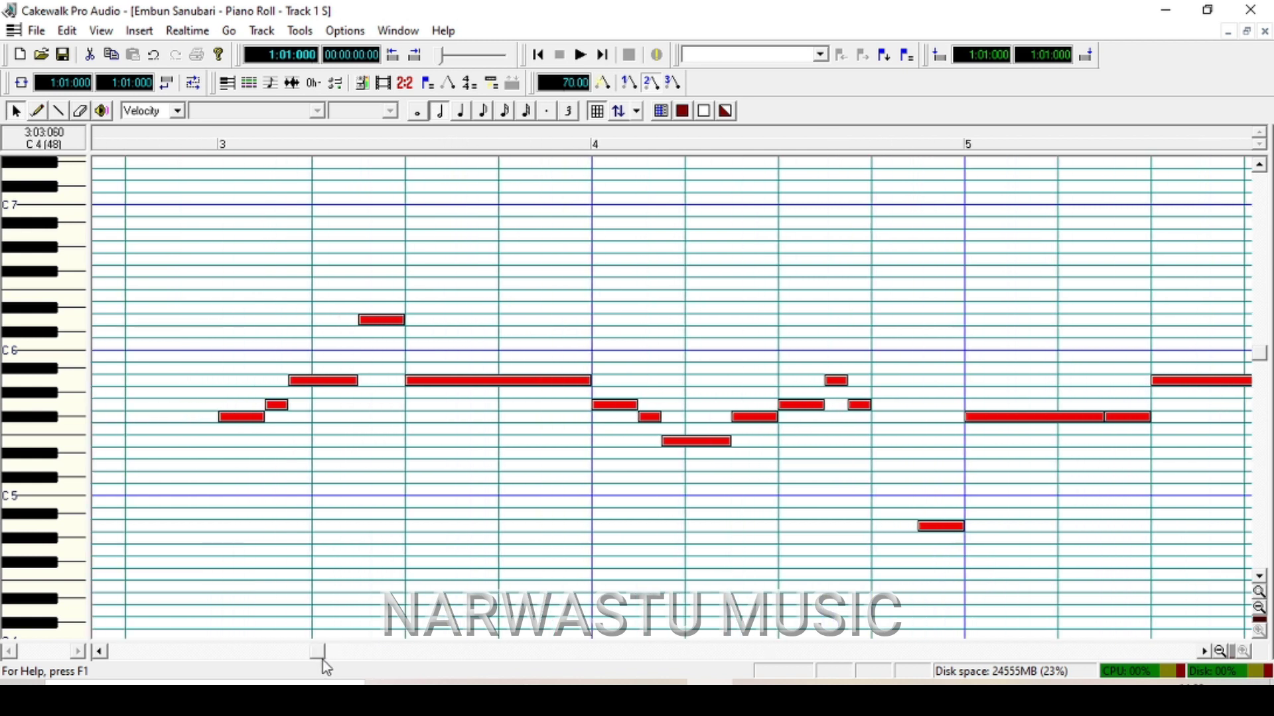
pyautogui.click(1203, 652)
pyautogui.doubleClick(1204, 652)
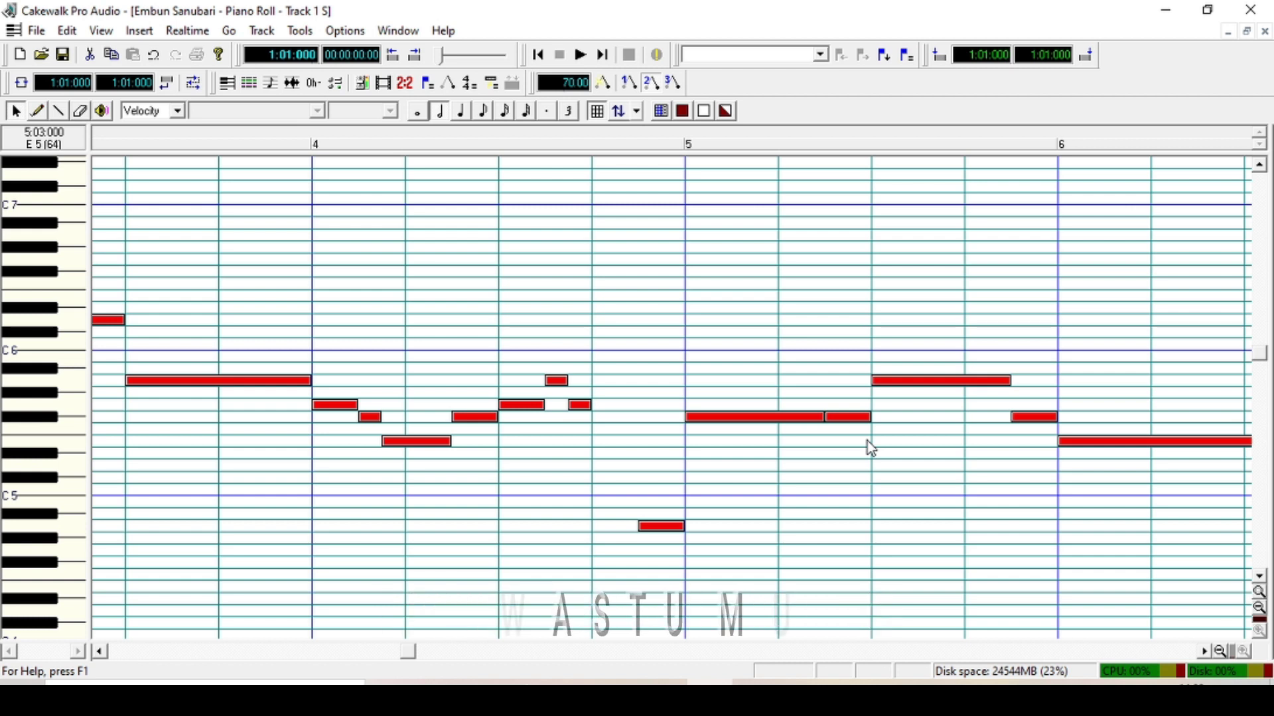
pyautogui.click(1264, 31)
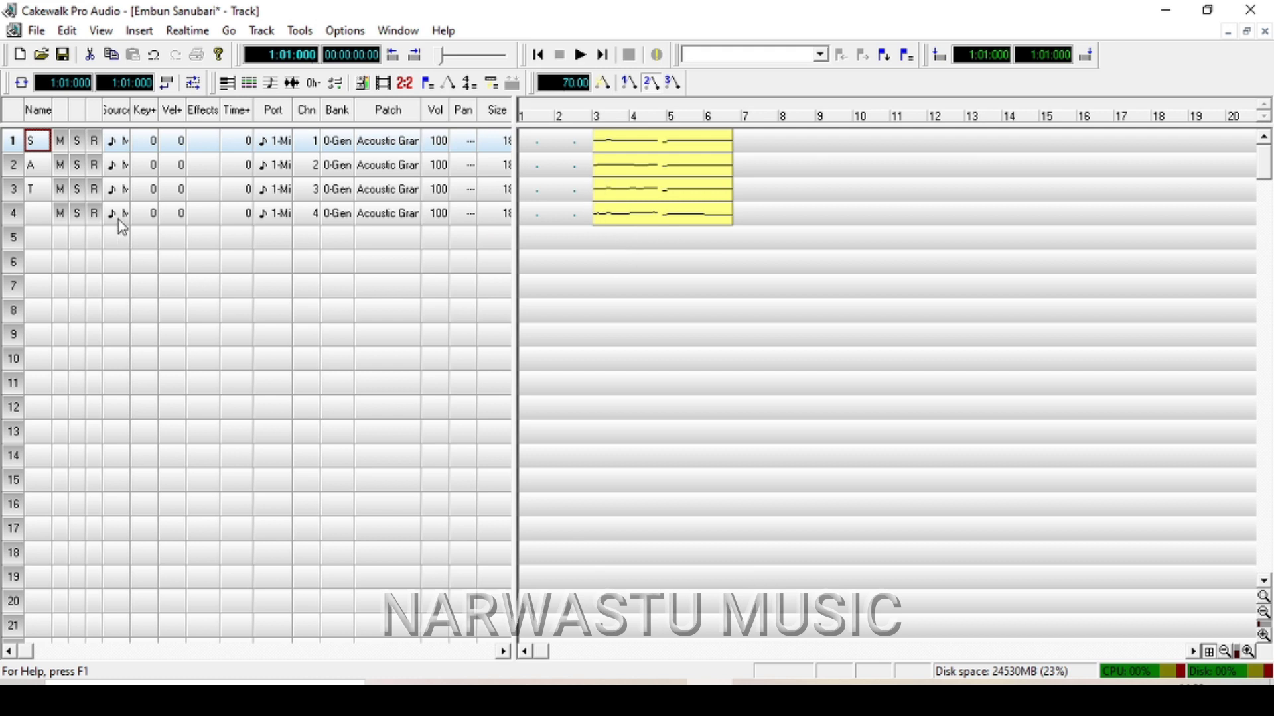
pyautogui.click(229, 86)
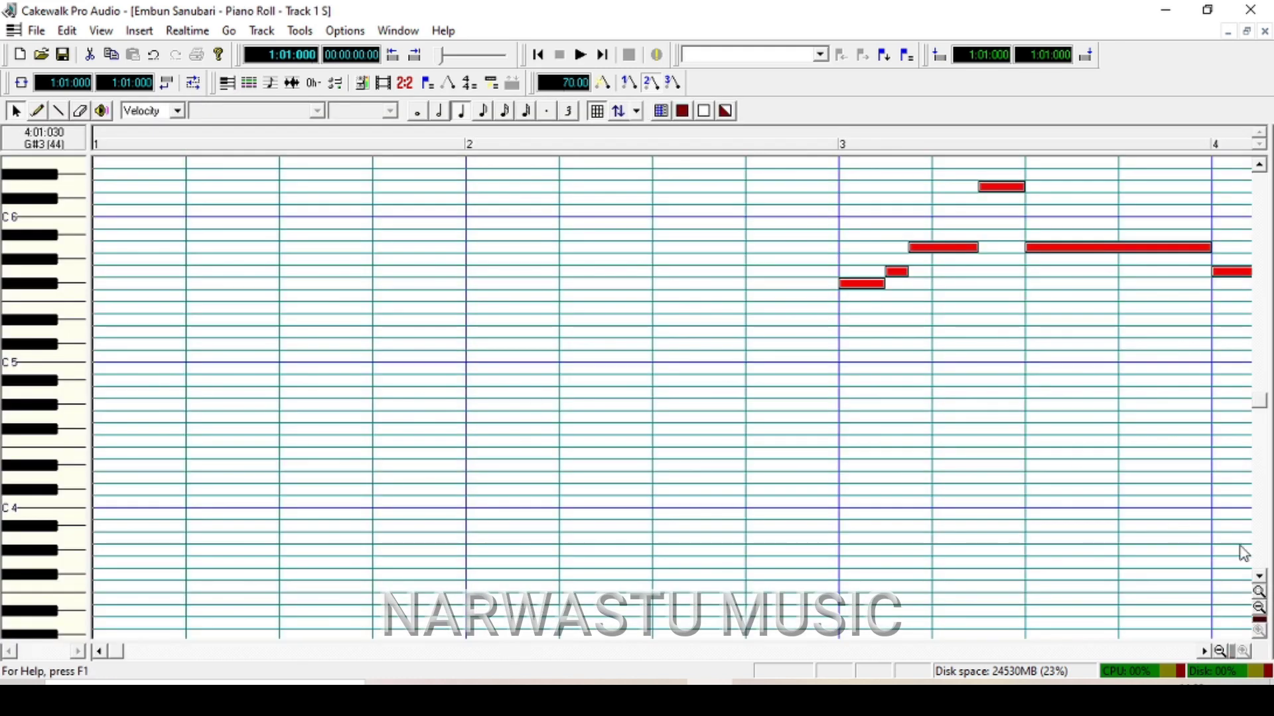
pyautogui.click(1204, 652)
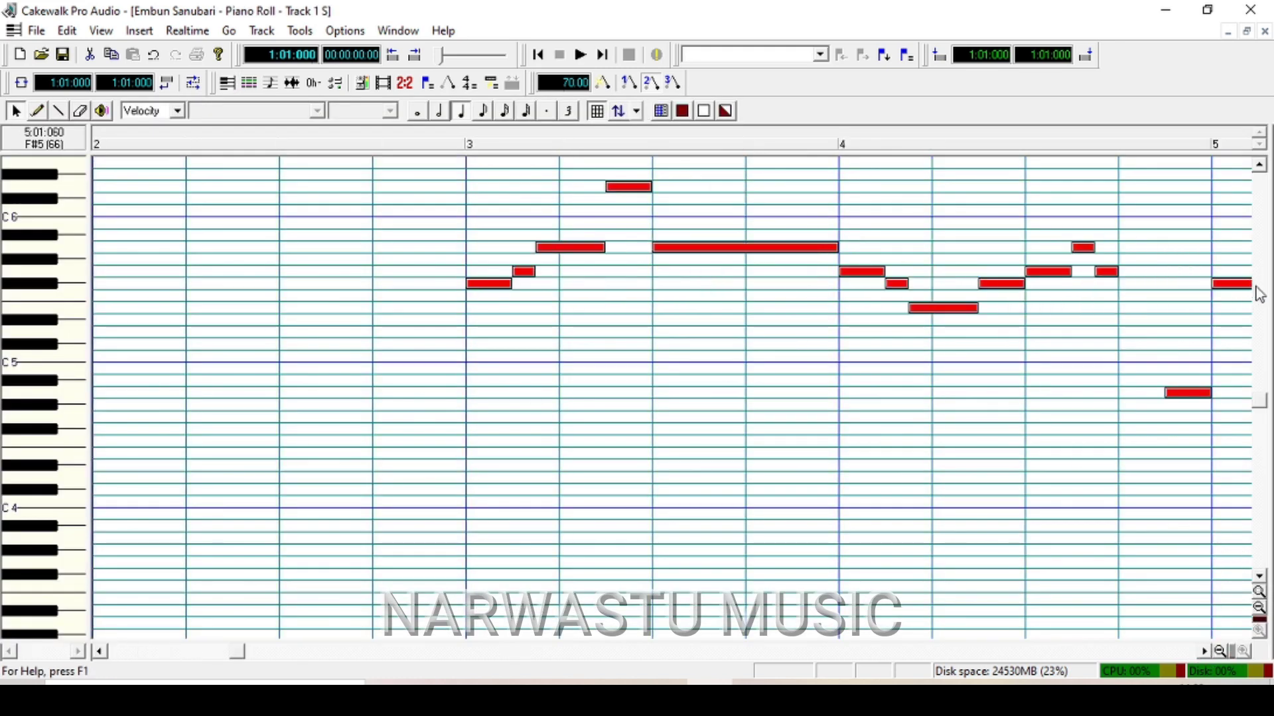
pyautogui.click(1260, 167)
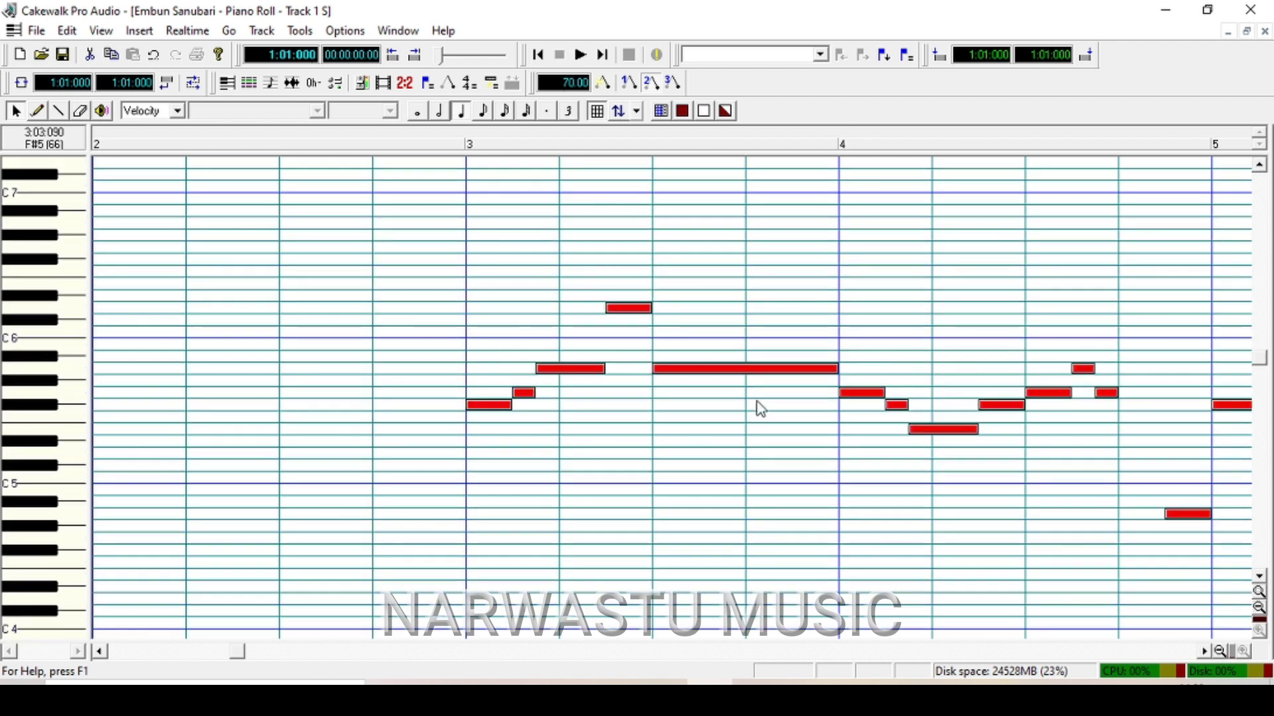
pyautogui.click(1265, 32)
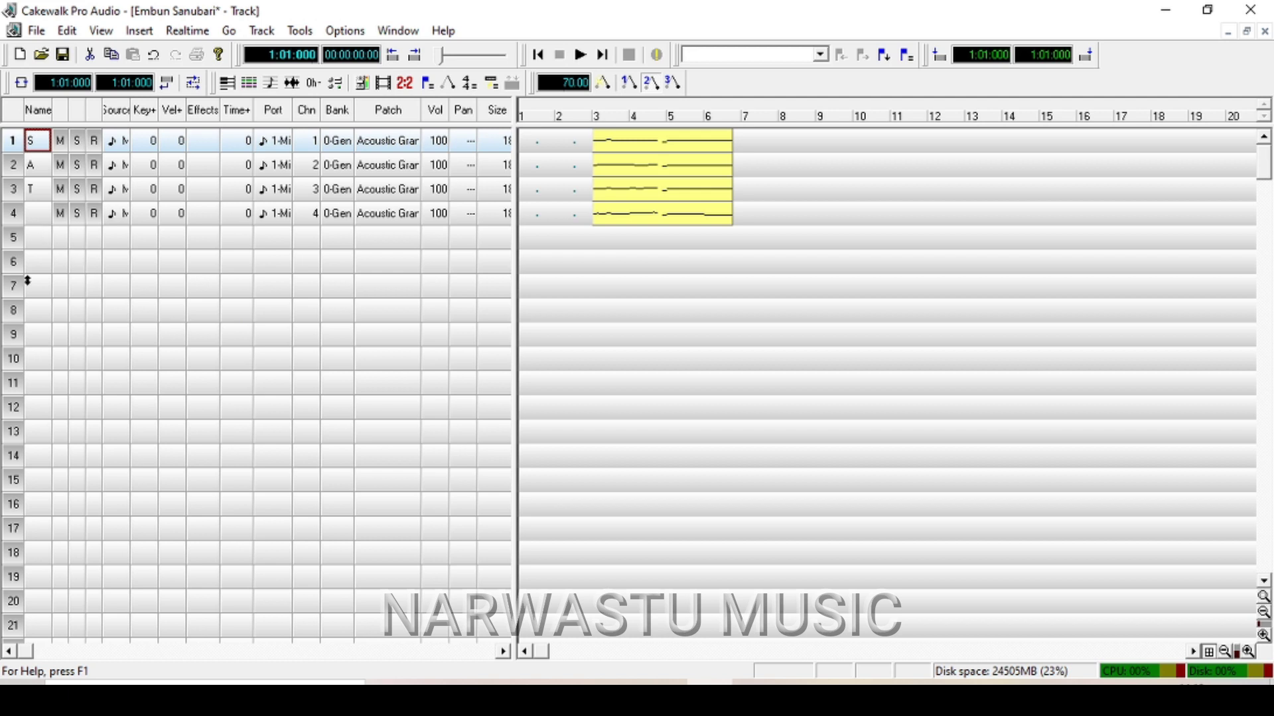
# Step: Name track 4 "B"
pyautogui.click(40, 221)
pyautogui.click(40, 221)
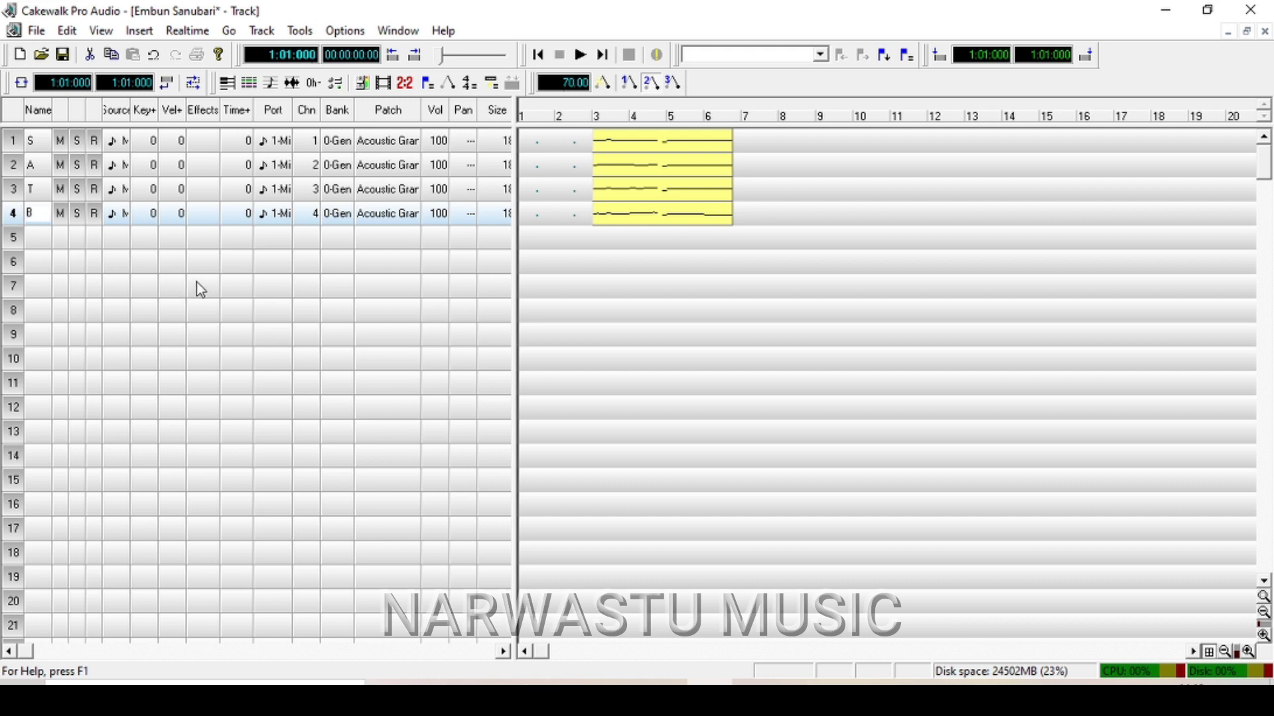
pyautogui.press('Return')
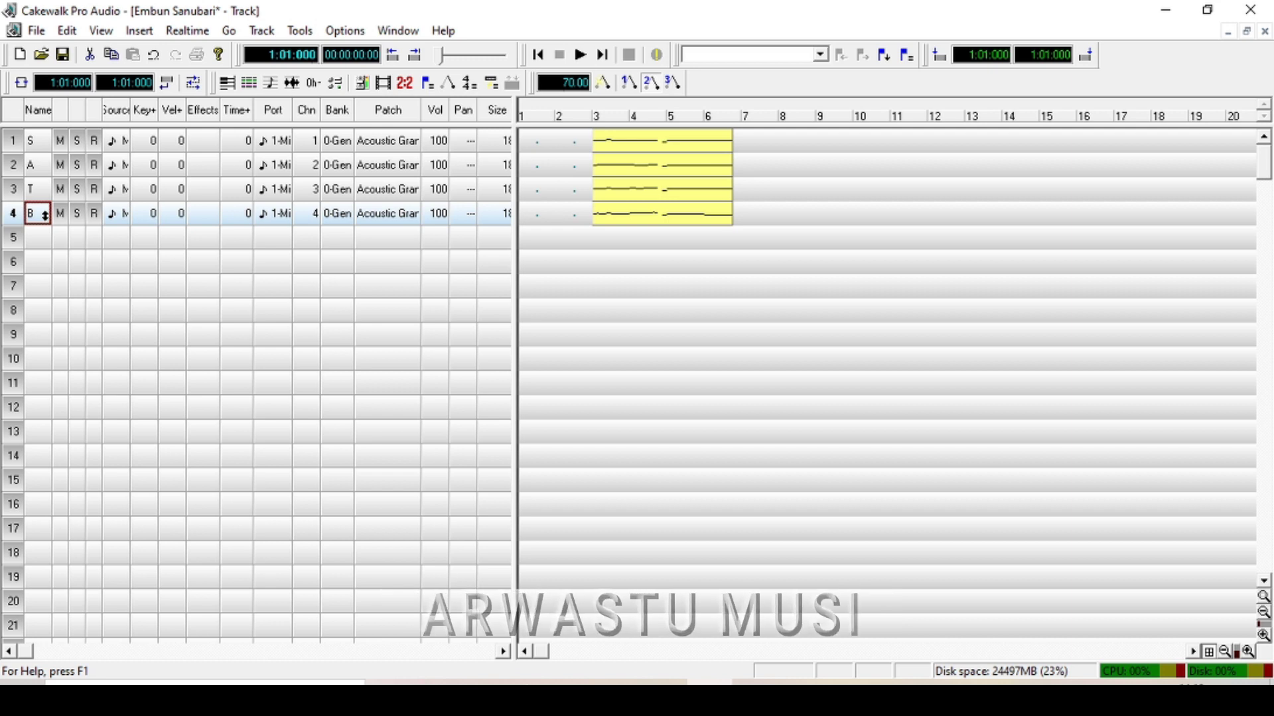
# Step: Open the bass track in the Piano Roll at bars 3 to 5 with the line tool and expand the velocity pane below the notes
pyautogui.click(232, 87)
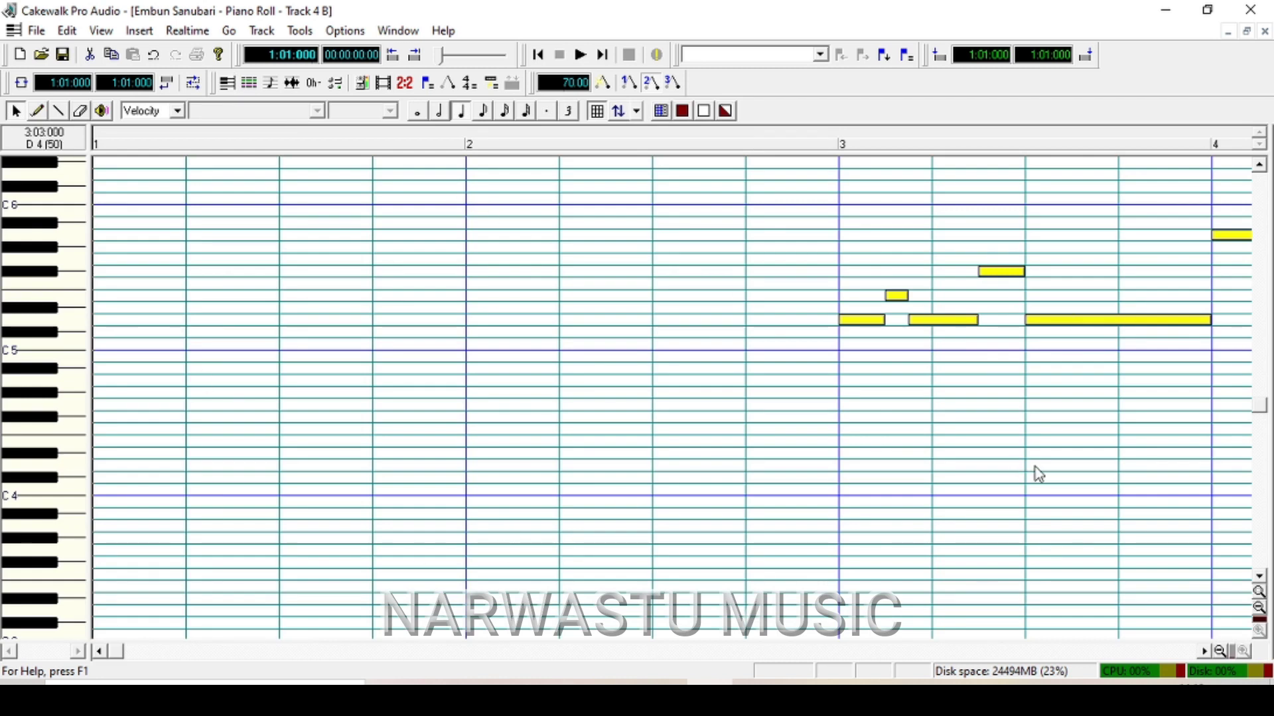
pyautogui.click(1204, 652)
pyautogui.click(1203, 652)
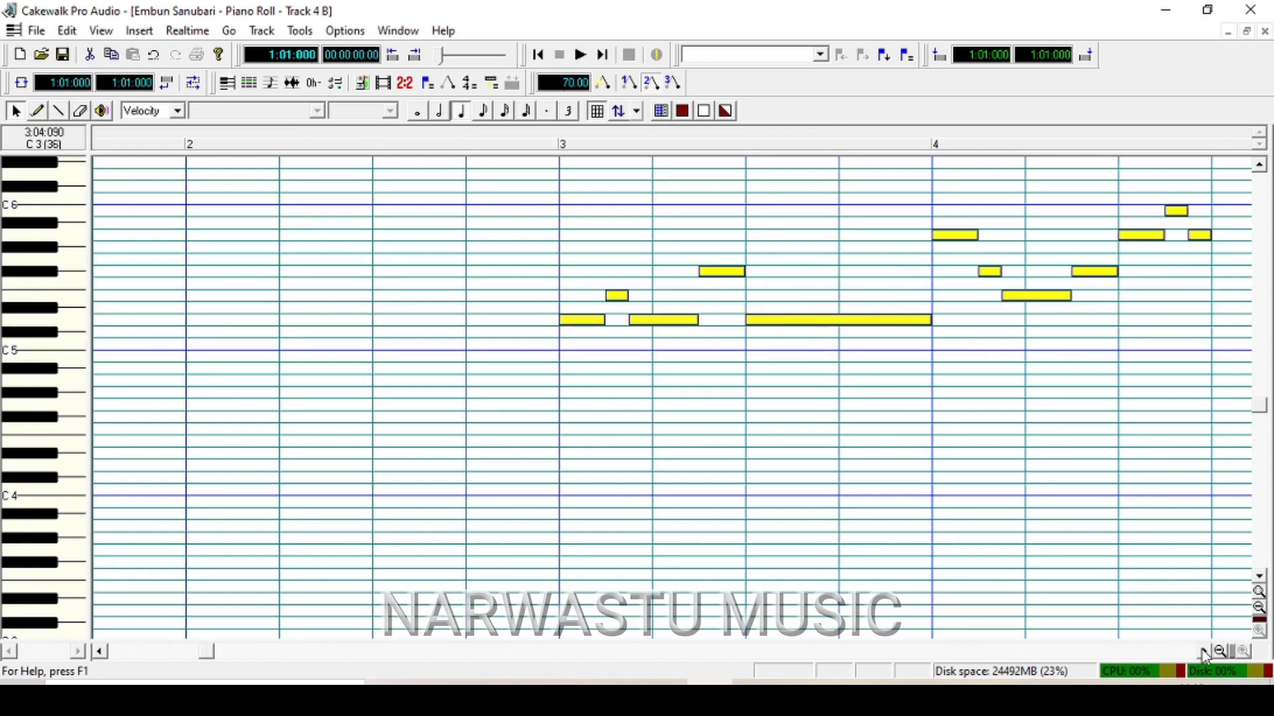
pyautogui.click(59, 110)
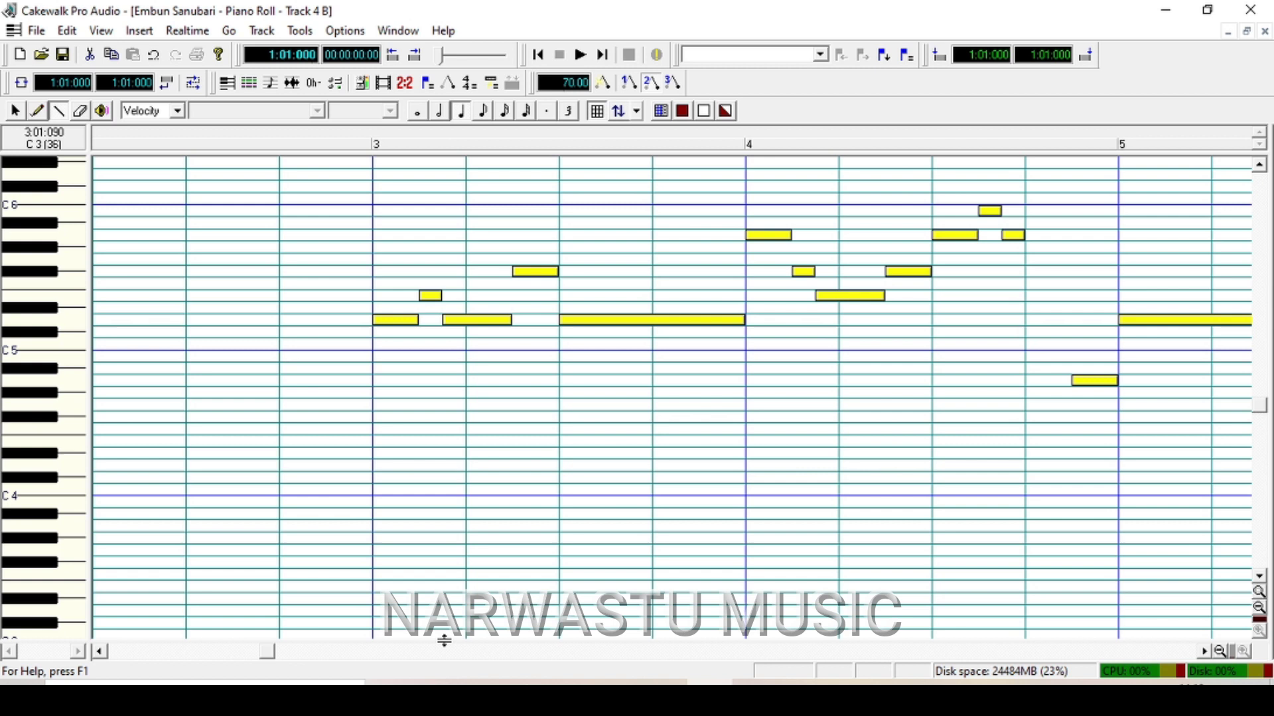
pyautogui.moveTo(444, 640); pyautogui.dragTo(447, 492)
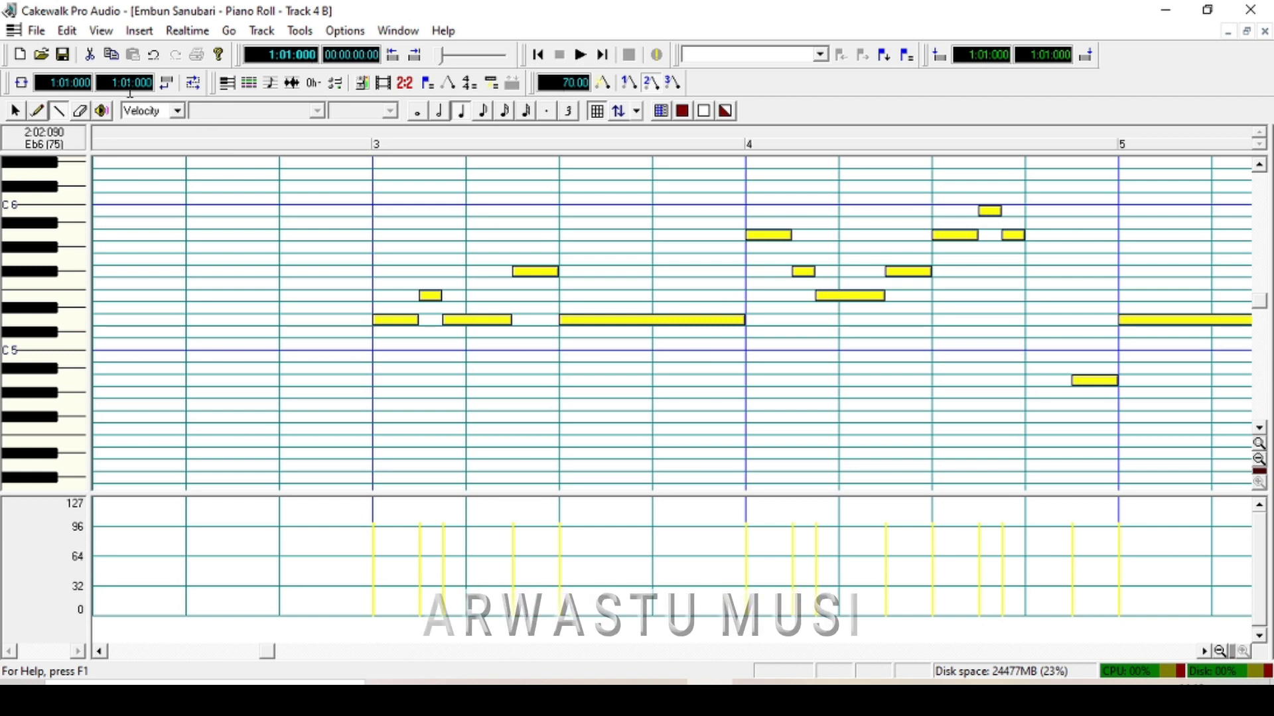
# Step: Switch the event pane of the bass track from velocity to the controller 7-Volume
pyautogui.click(179, 113)
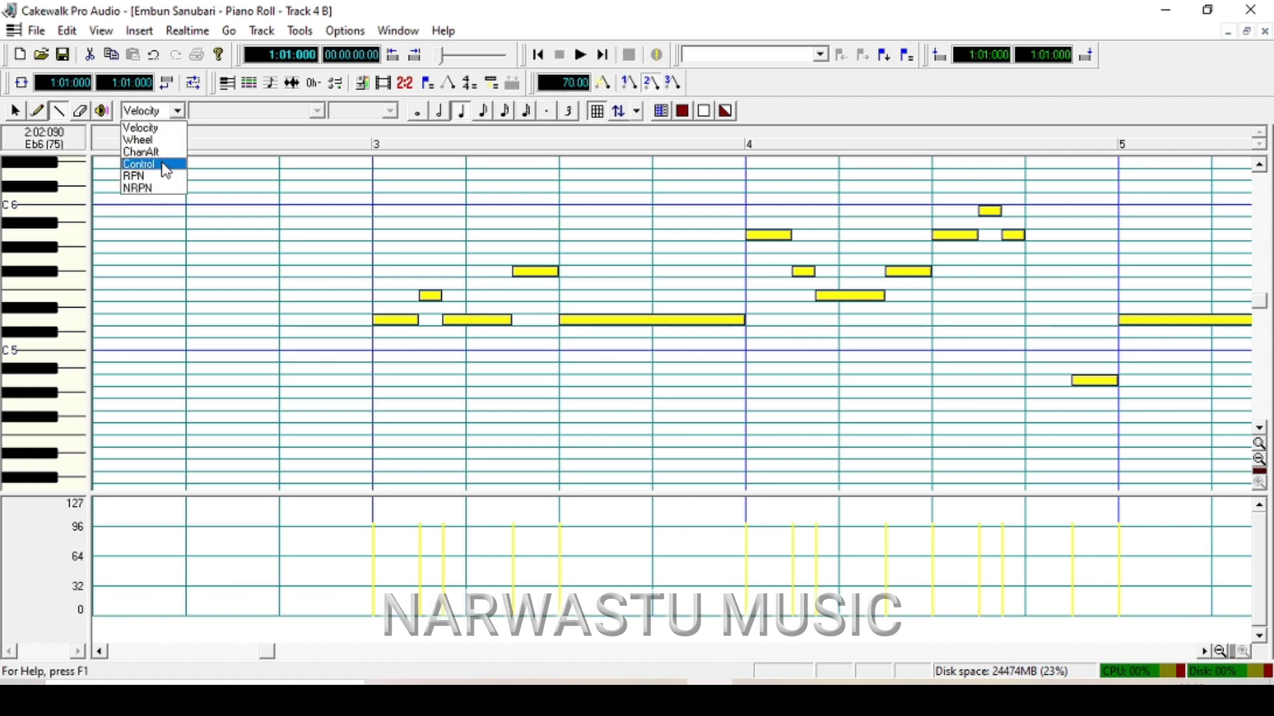
pyautogui.click(166, 166)
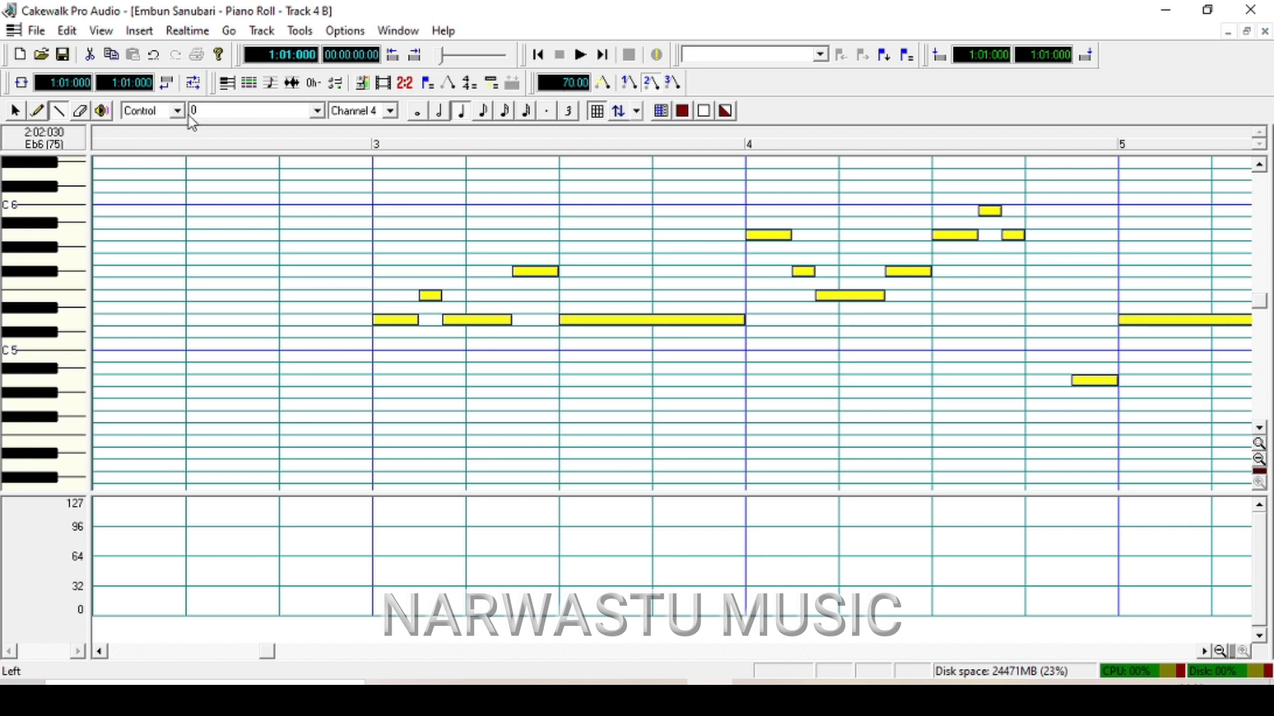
pyautogui.click(318, 111)
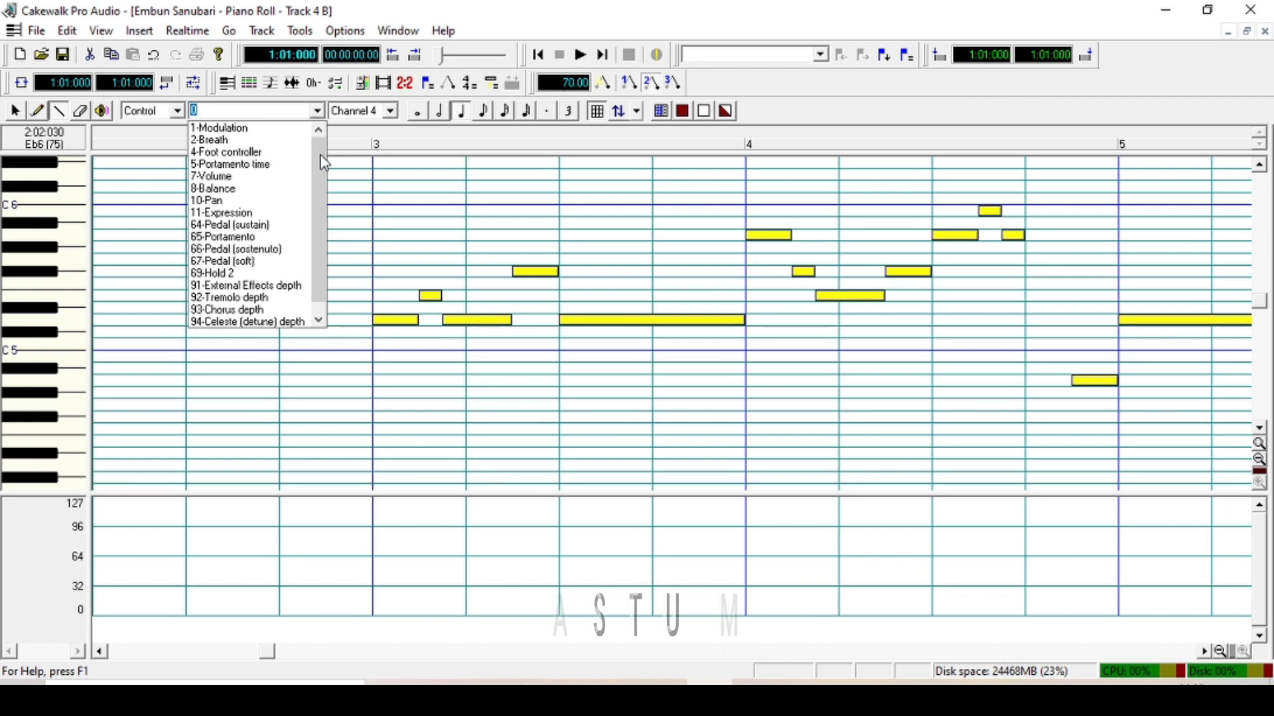
pyautogui.scroll(-1, 287, 191)
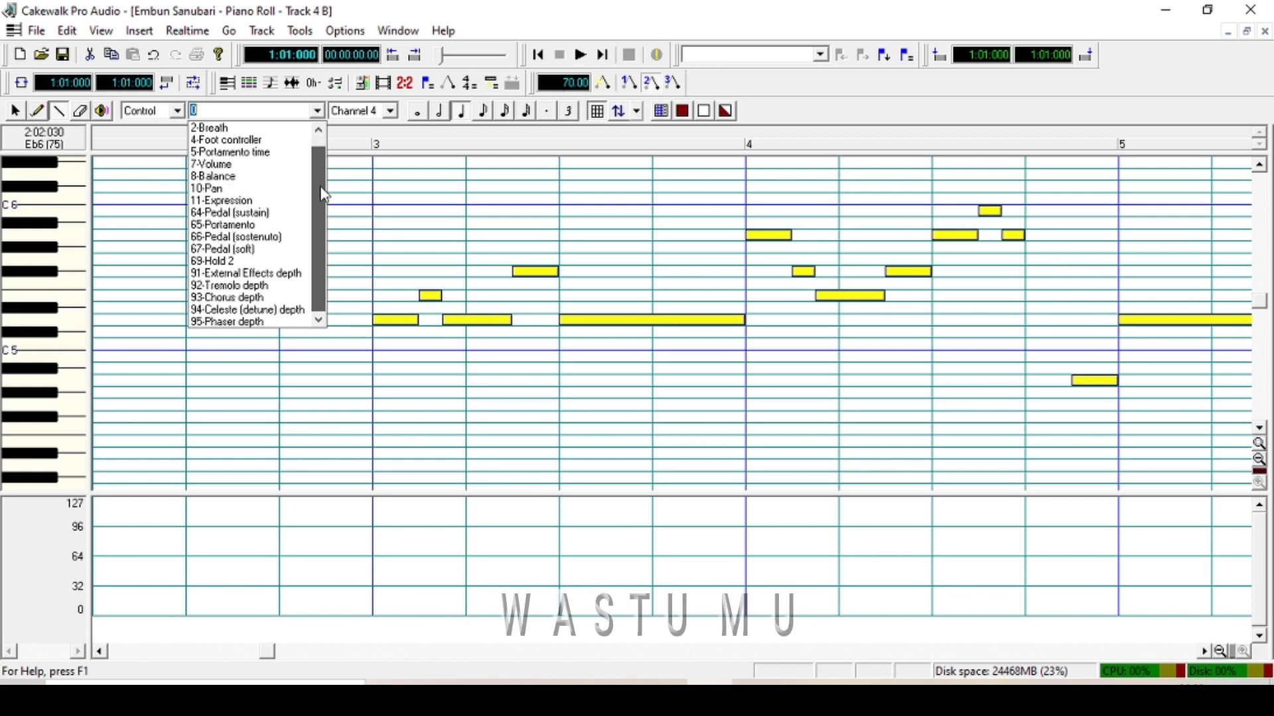
pyautogui.click(236, 164)
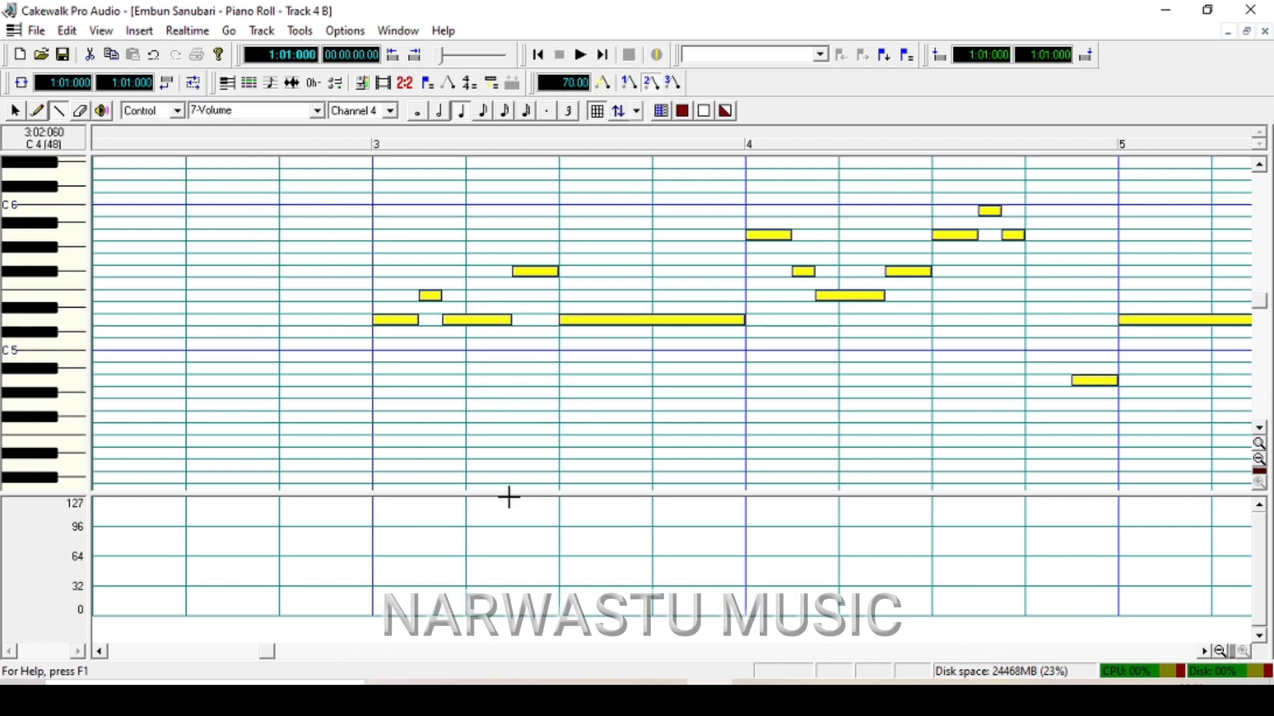
# Step: Draw volume events at about 64 across beat 2 of bar 1 in the bass track
pyautogui.moveTo(265, 657); pyautogui.dragTo(106, 654)
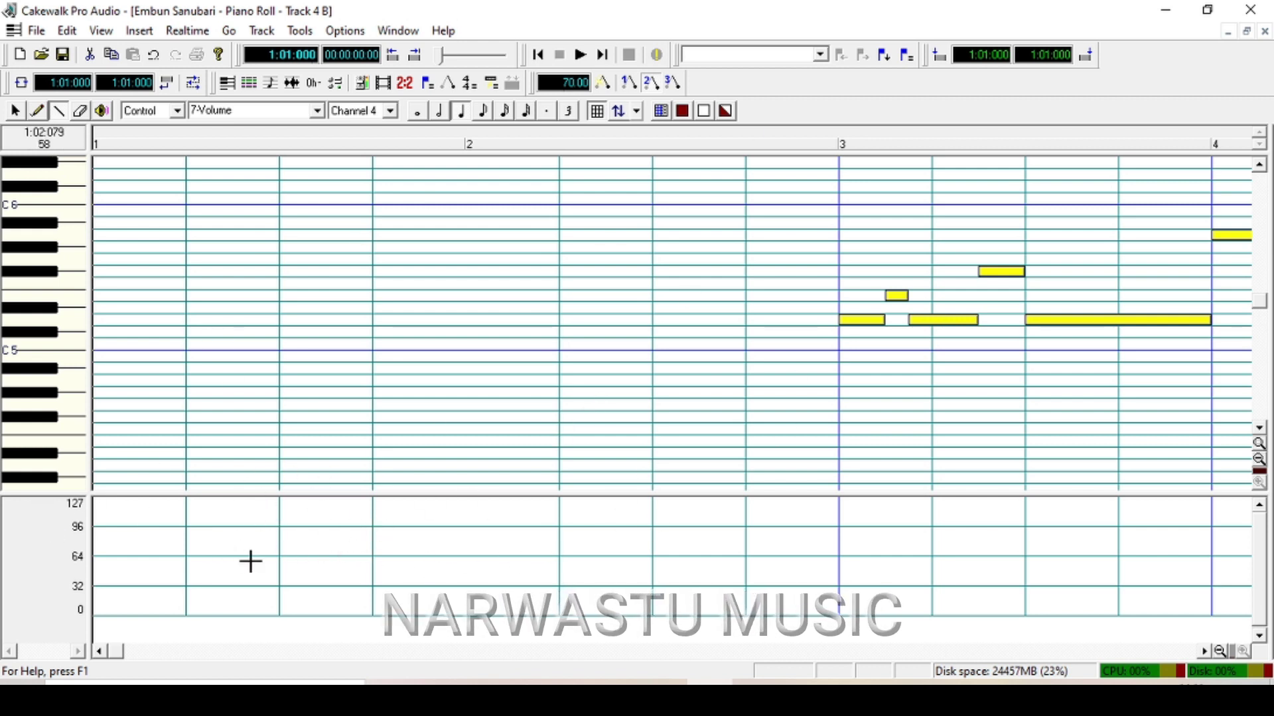
pyautogui.click(198, 554)
pyautogui.click(229, 554)
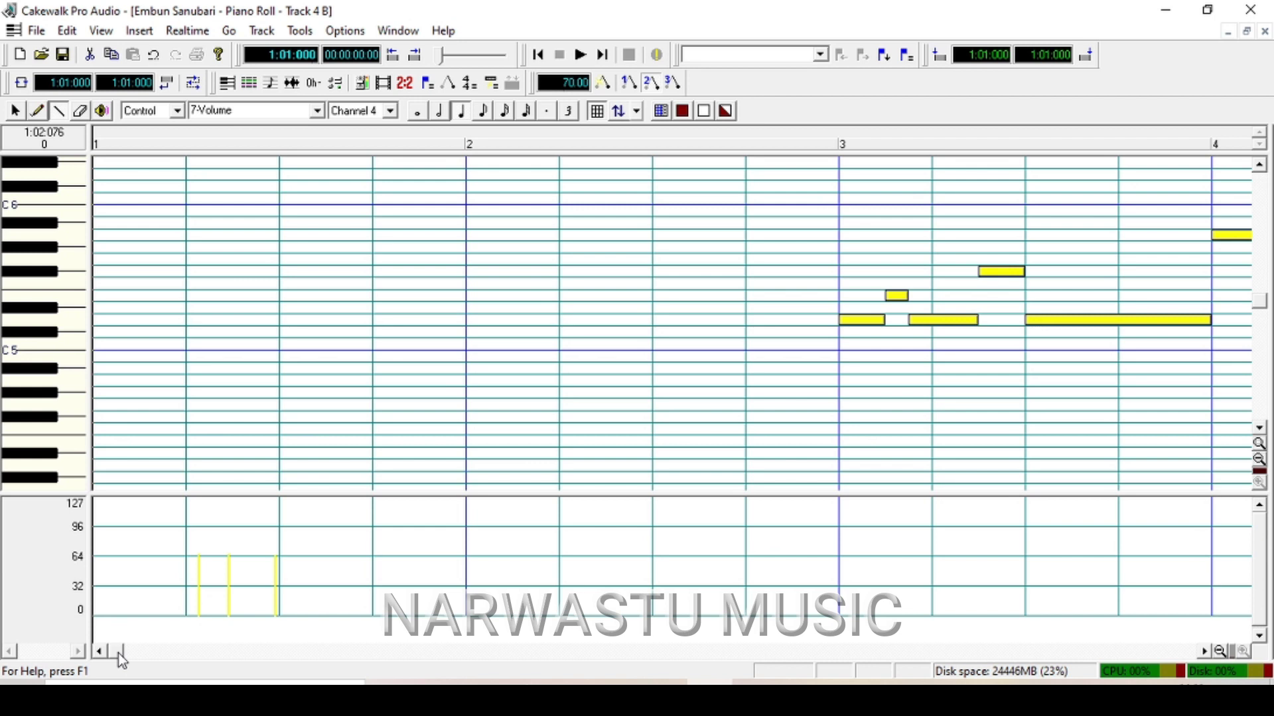
# Step: Add bass volume events at about 100 on the start of bar 5 and late in bar 4, and return to the track overview
pyautogui.moveTo(118, 654)
pyautogui.mouseDown()
pyautogui.moveTo(256, 657)
pyautogui.moveTo(123, 670)
pyautogui.moveTo(116, 654)
pyautogui.mouseUp()
pyautogui.moveTo(119, 652); pyautogui.dragTo(435, 660)
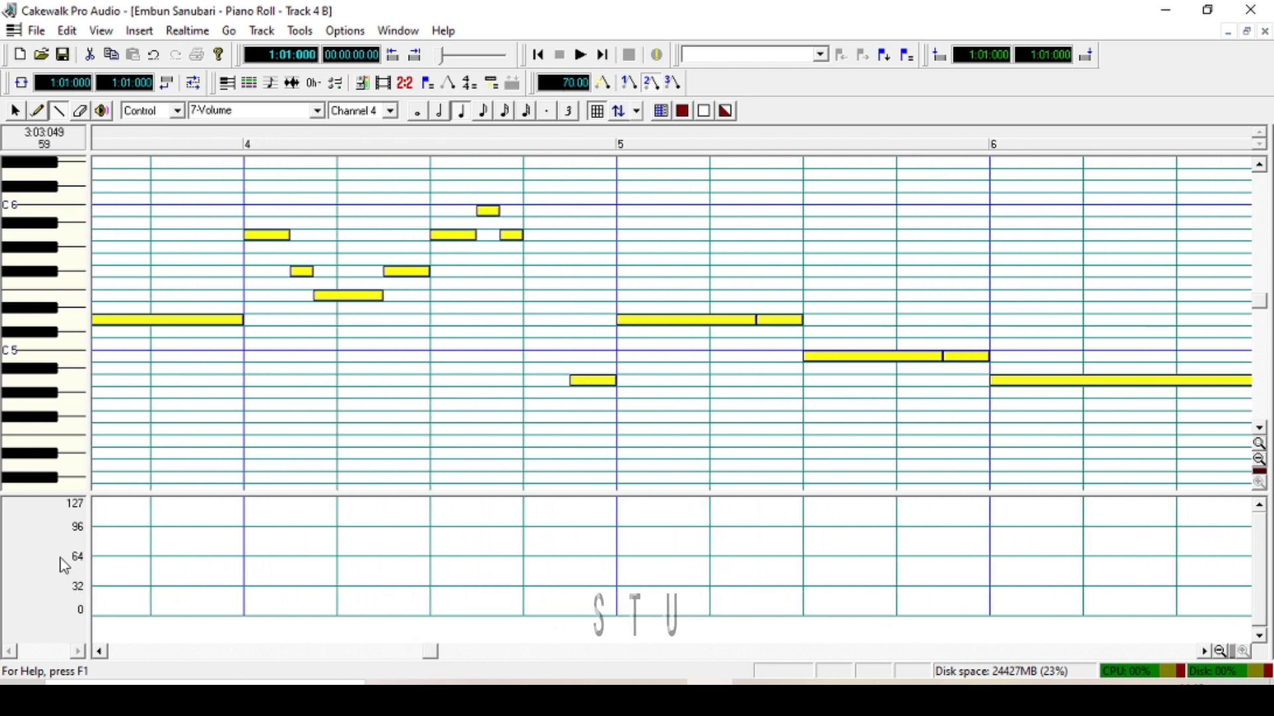
pyautogui.click(617, 523)
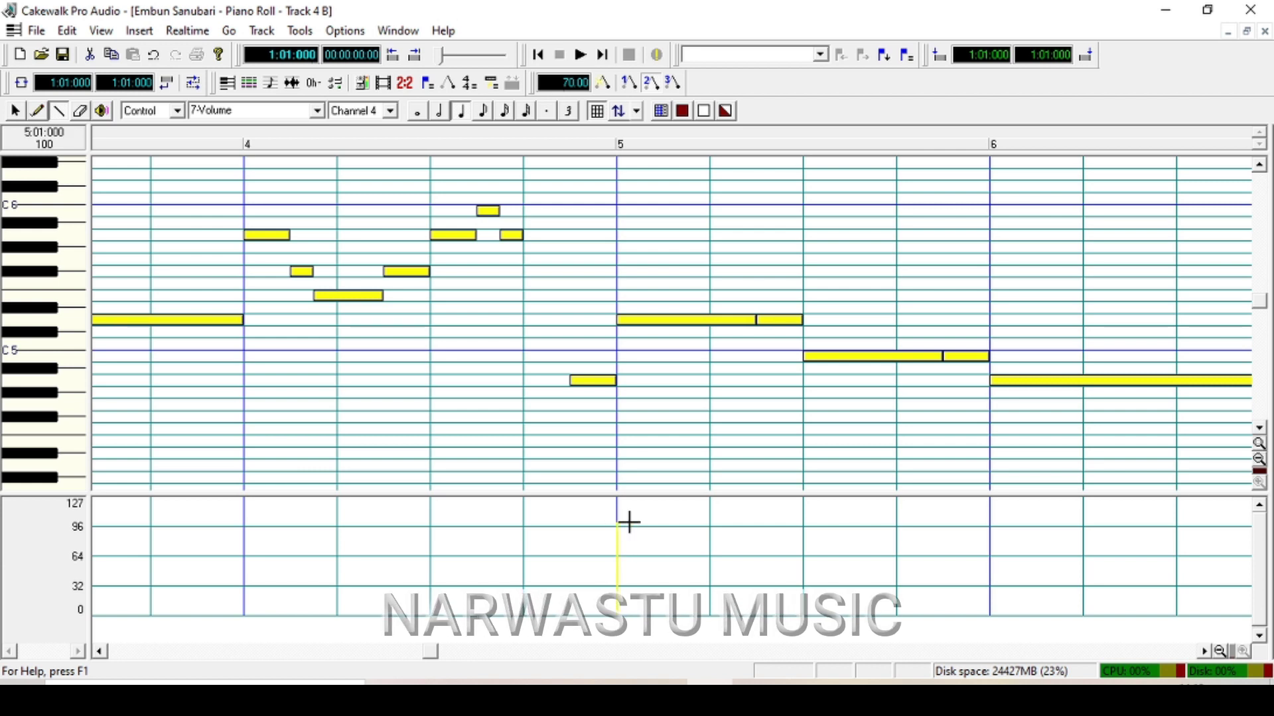
pyautogui.click(582, 523)
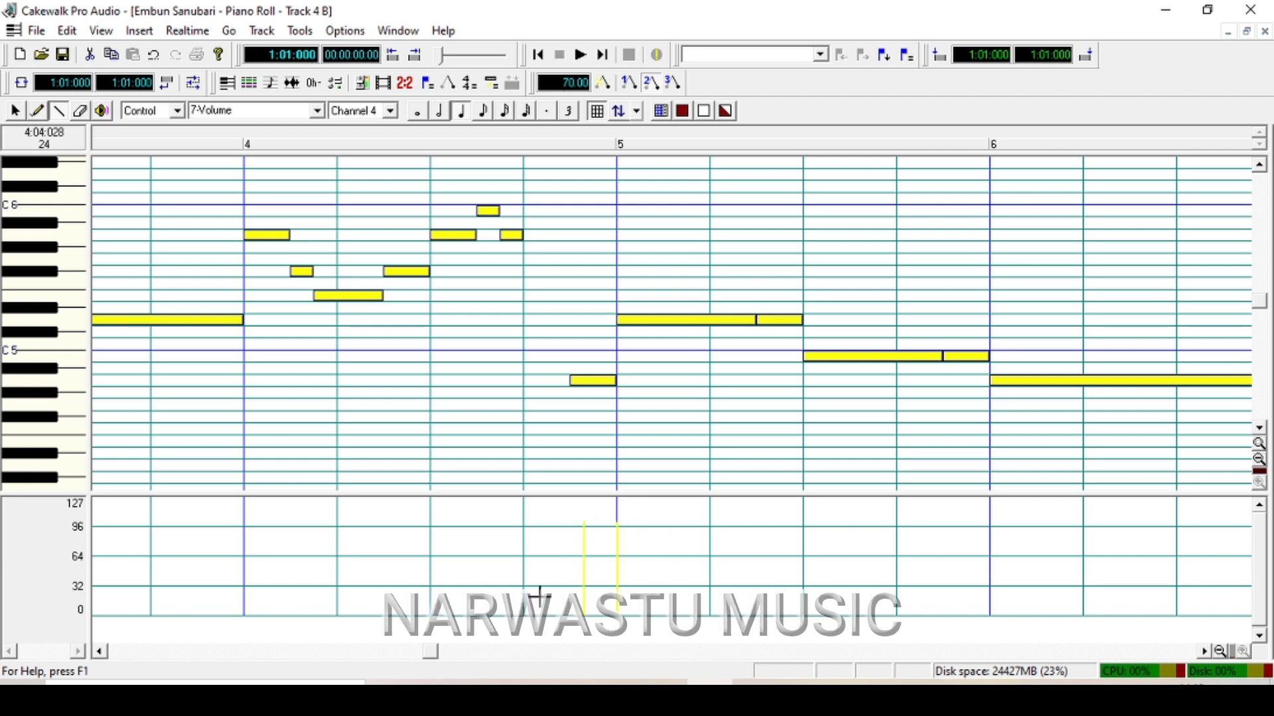
pyautogui.moveTo(434, 655); pyautogui.dragTo(304, 656)
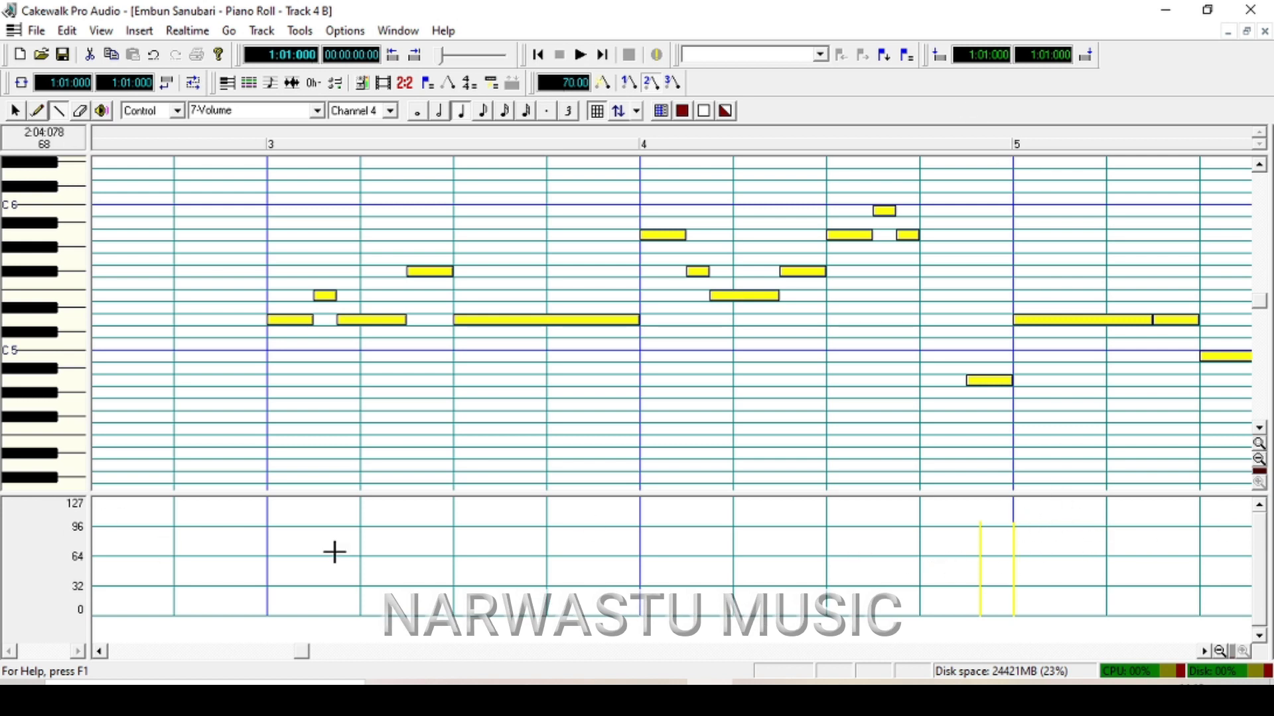
pyautogui.moveTo(303, 653); pyautogui.dragTo(338, 671)
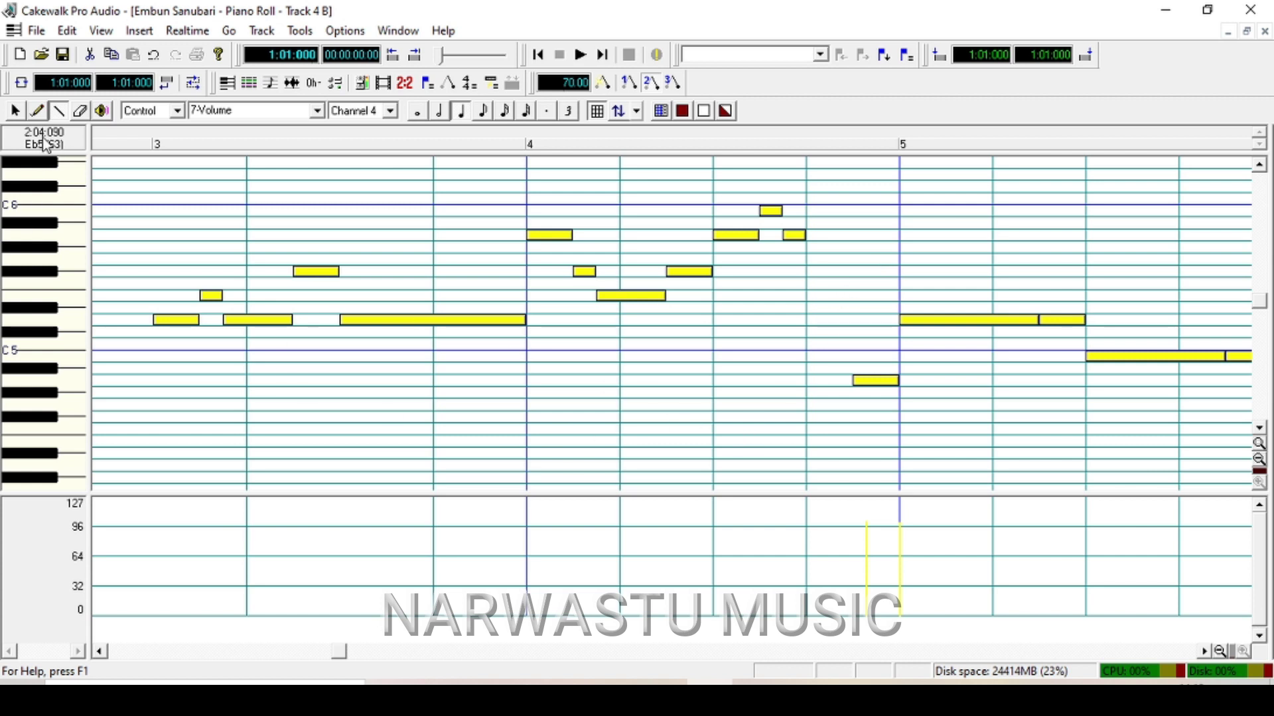
pyautogui.click(1264, 30)
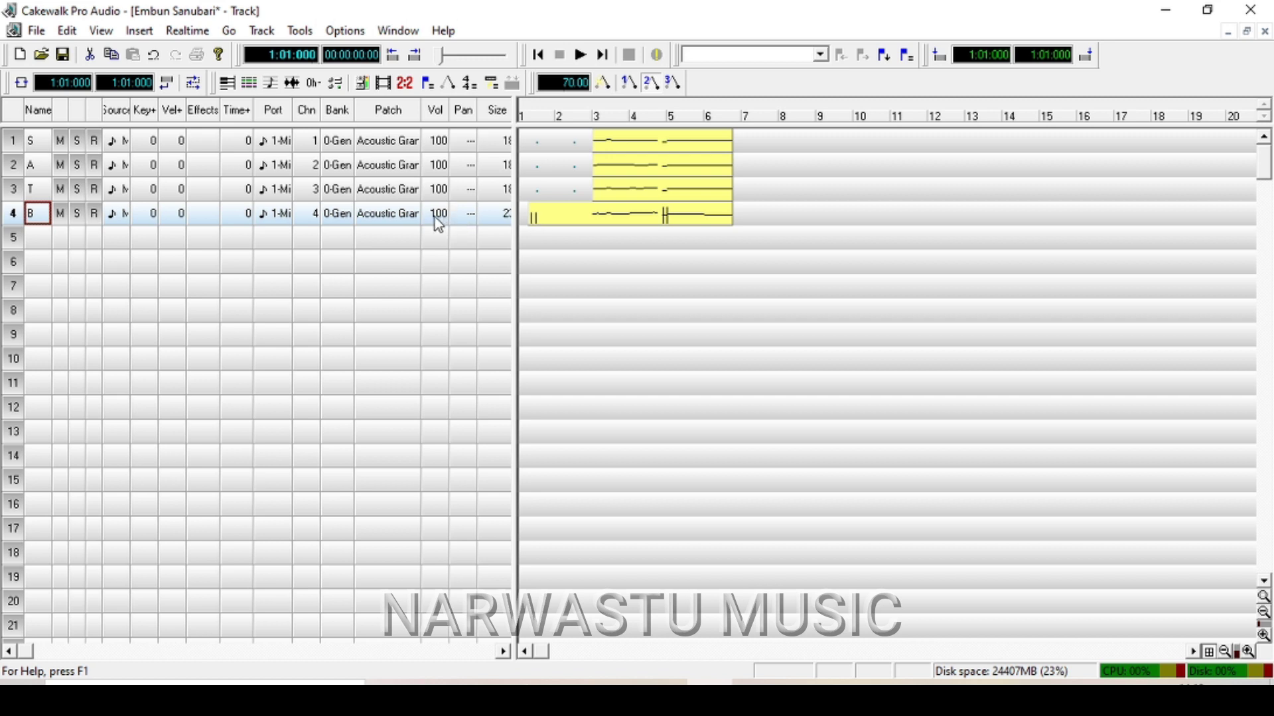
pyautogui.moveTo(547, 225); pyautogui.dragTo(536, 224)
pyautogui.click(541, 653)
pyautogui.click(525, 653)
pyautogui.moveTo(723, 183); pyautogui.dragTo(656, 192)
pyautogui.moveTo(630, 162); pyautogui.dragTo(619, 171)
# Step: Set the Key+ transposition of the S, A, T and B tracks to 2 and rewind the song to the start
pyautogui.doubleClick(147, 141)
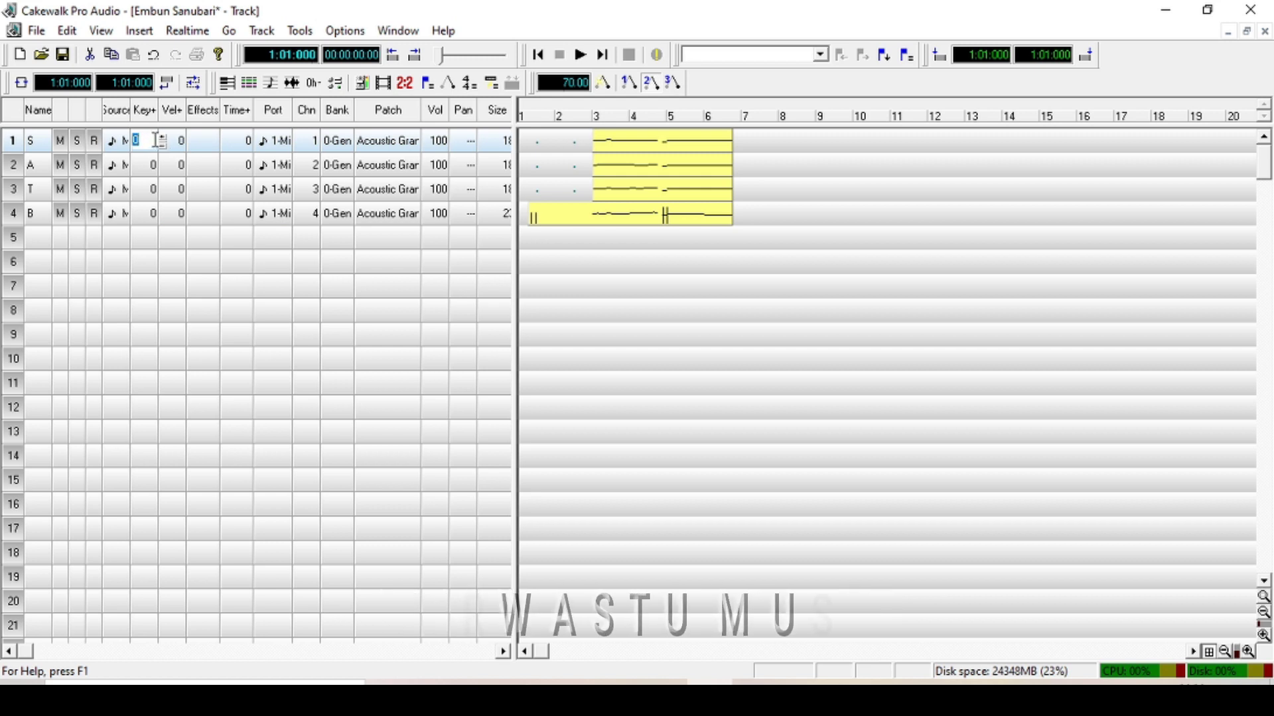
pyautogui.write('2')
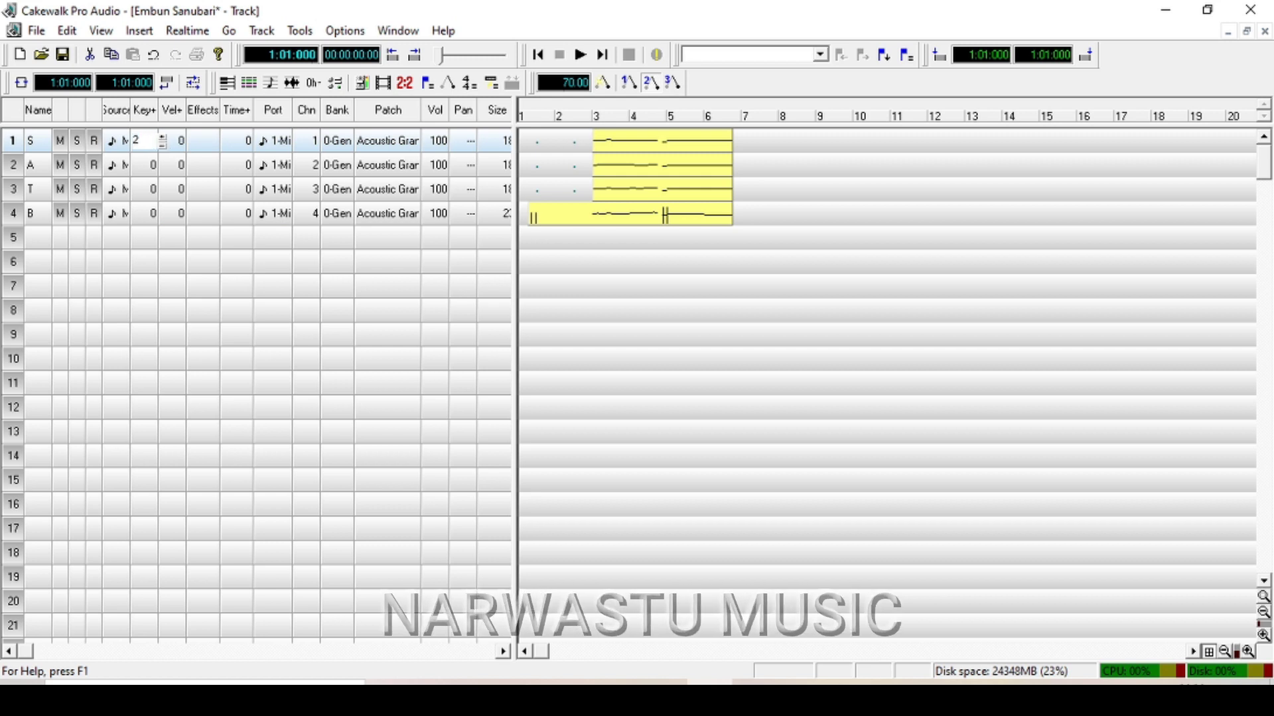
pyautogui.click(152, 166)
pyautogui.click(149, 171)
pyautogui.write('2')
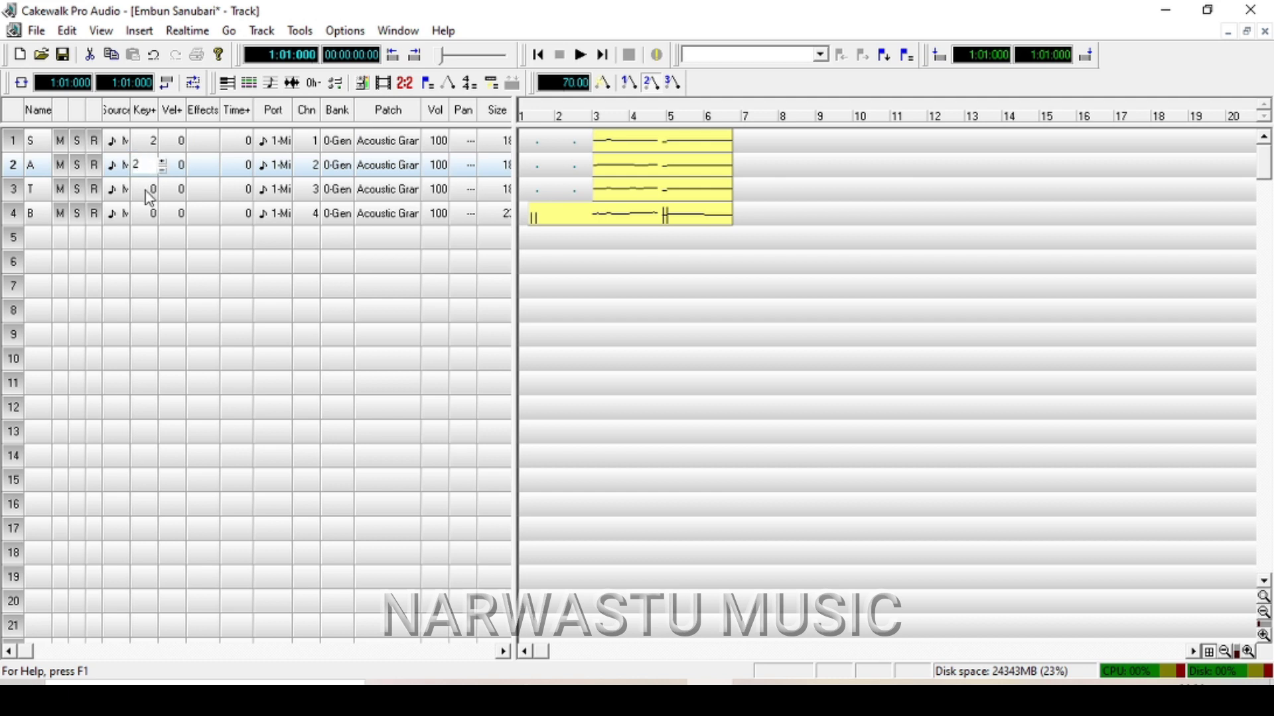
pyautogui.click(152, 193)
pyautogui.click(152, 193)
pyautogui.write('2')
pyautogui.click(157, 219)
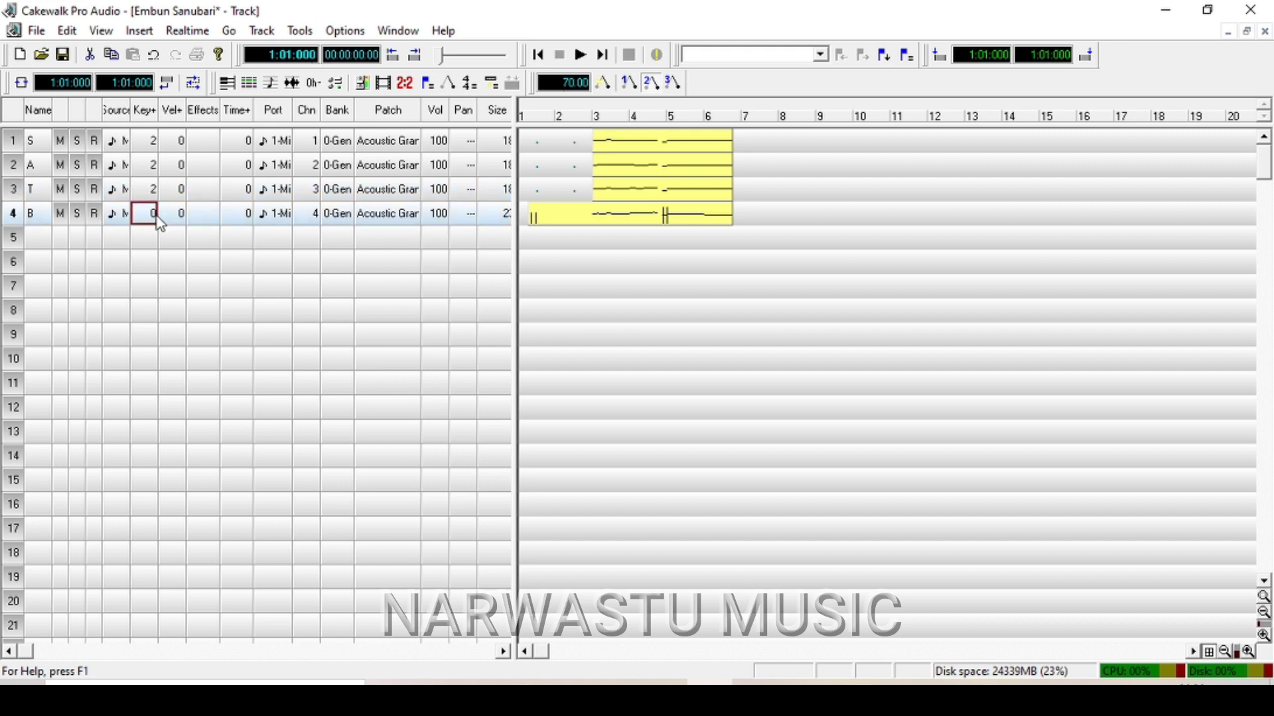
pyautogui.click(152, 215)
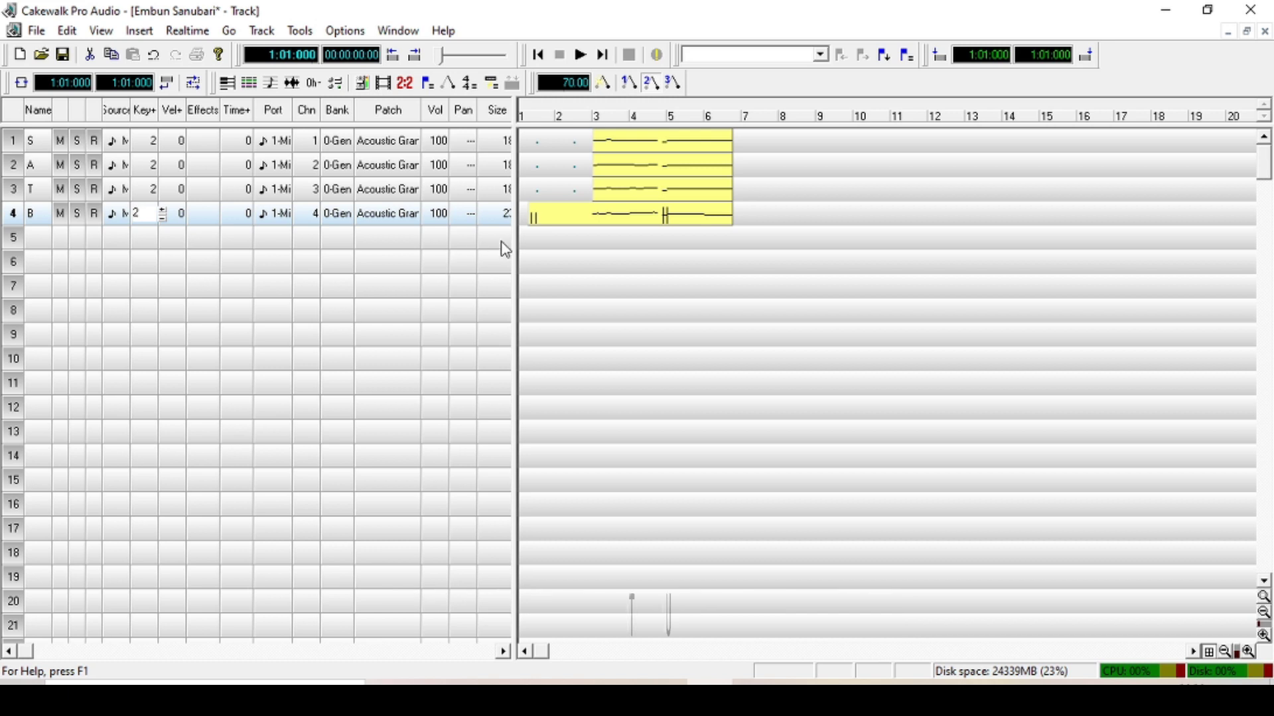
pyautogui.click(625, 281)
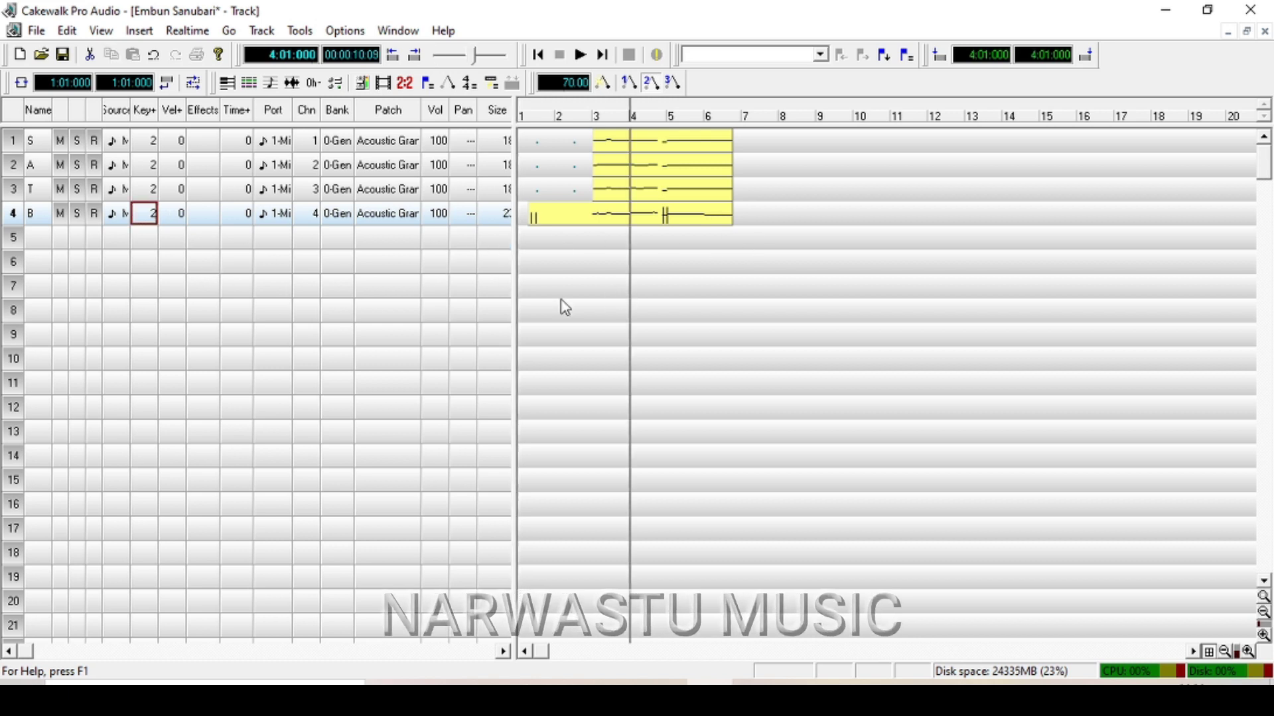
pyautogui.click(538, 55)
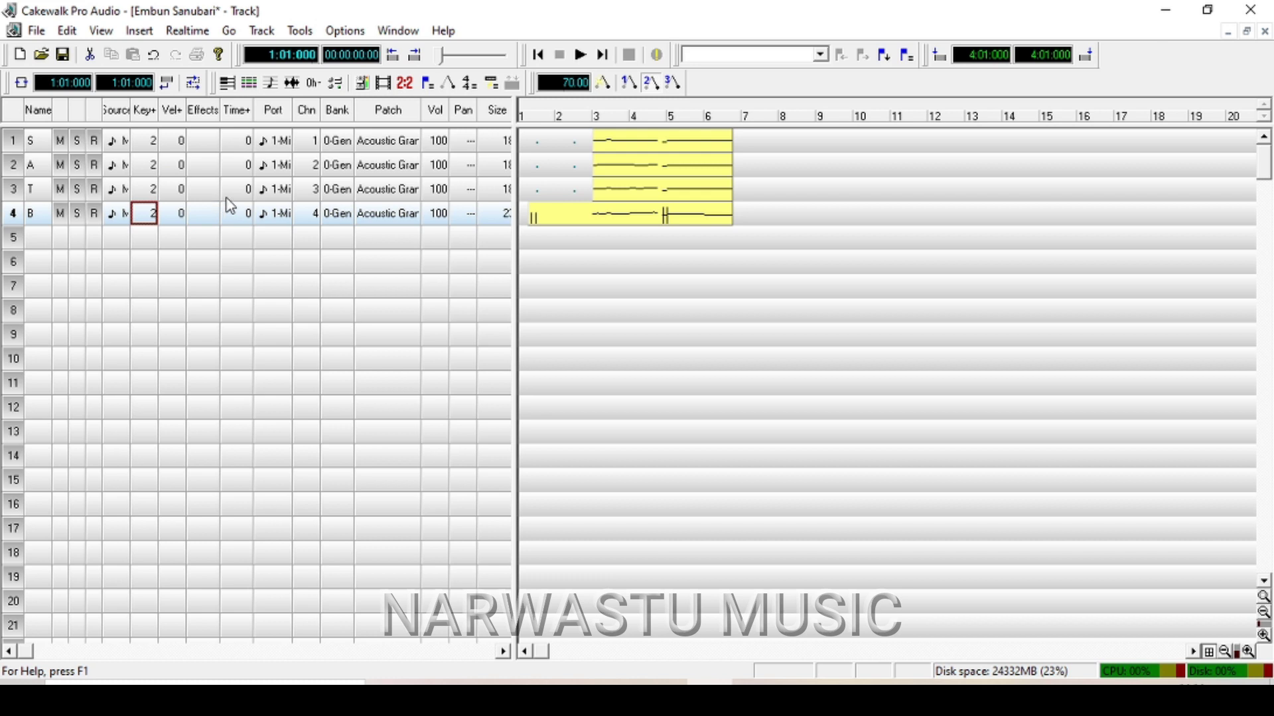
# Step: Reset the Key+ transposition of all four choir tracks to 0
pyautogui.moveTo(605, 211); pyautogui.dragTo(650, 197)
pyautogui.click(153, 140)
pyautogui.click(155, 140)
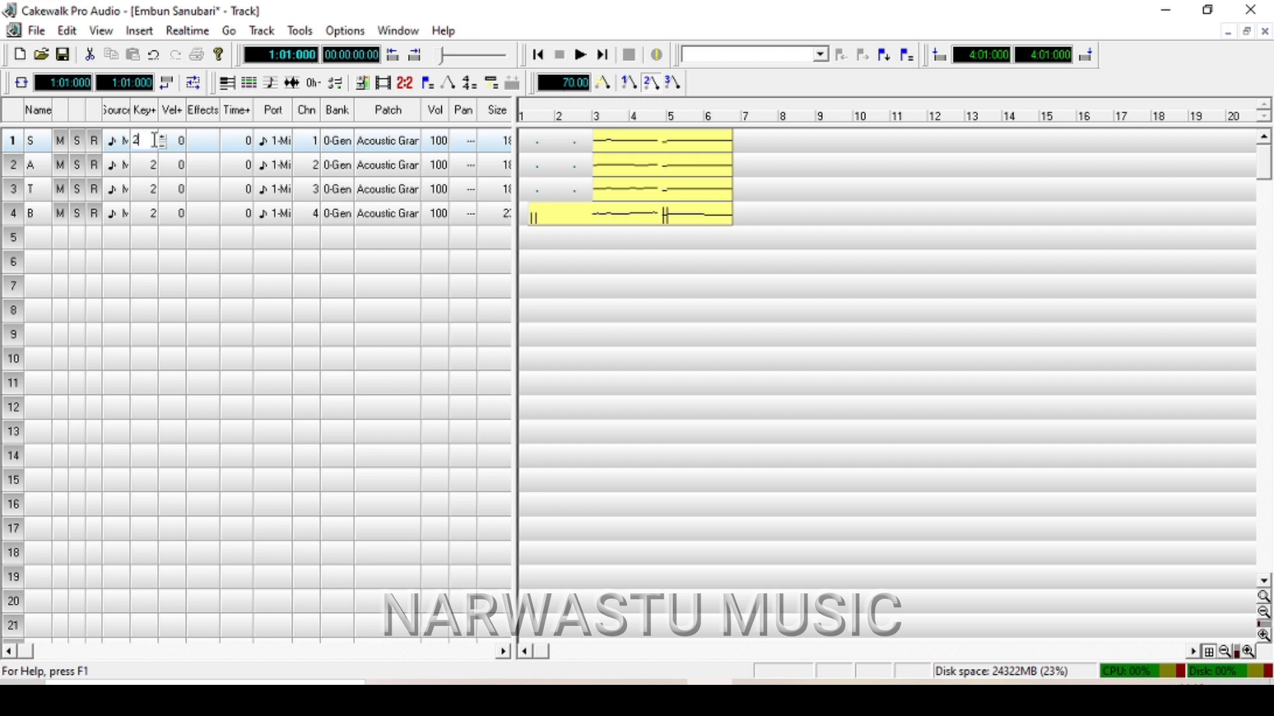
pyautogui.write('0')
pyautogui.click(154, 173)
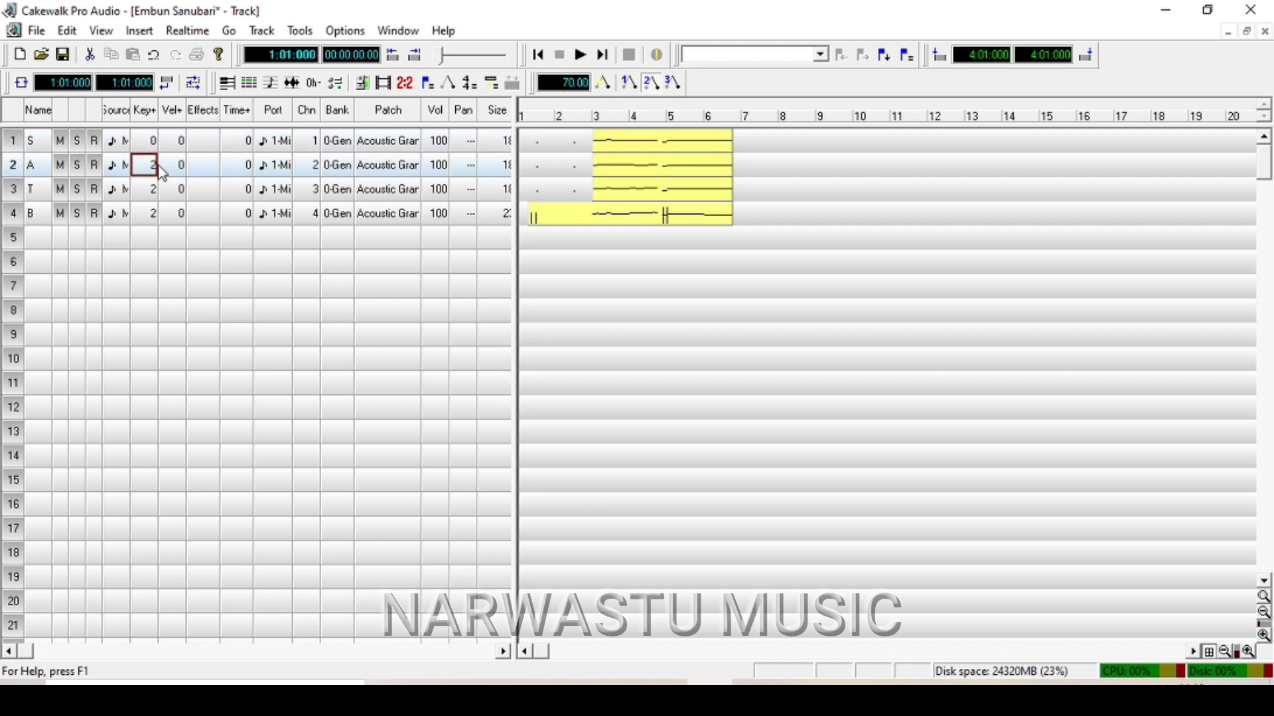
pyautogui.write('0')
pyautogui.click(150, 194)
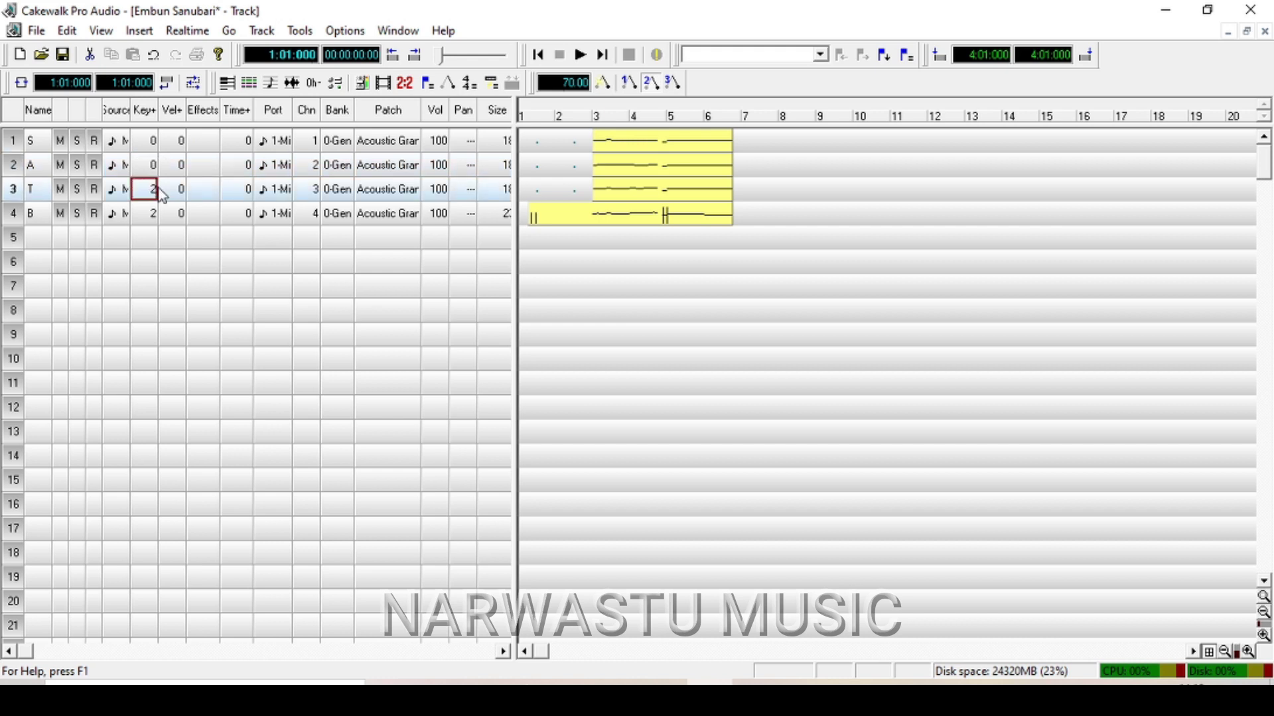
pyautogui.write('0')
pyautogui.click(158, 217)
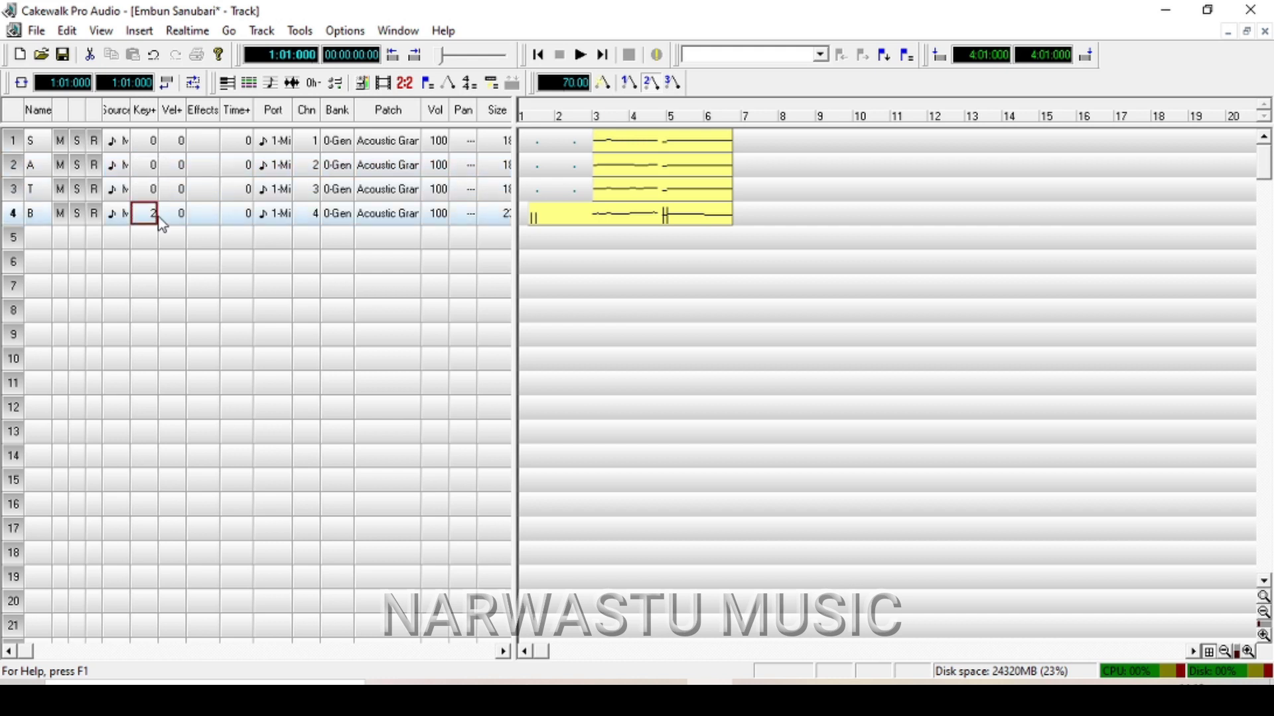
pyautogui.click(154, 217)
pyautogui.write('0')
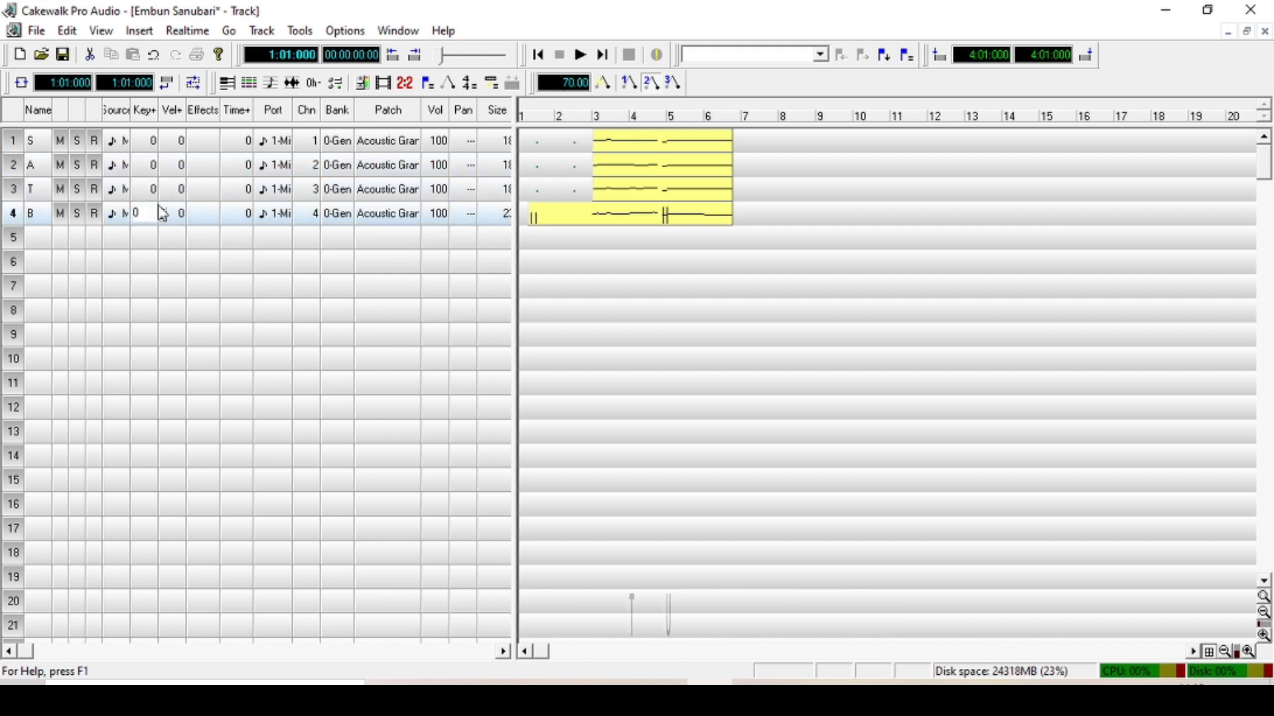
pyautogui.press('Return')
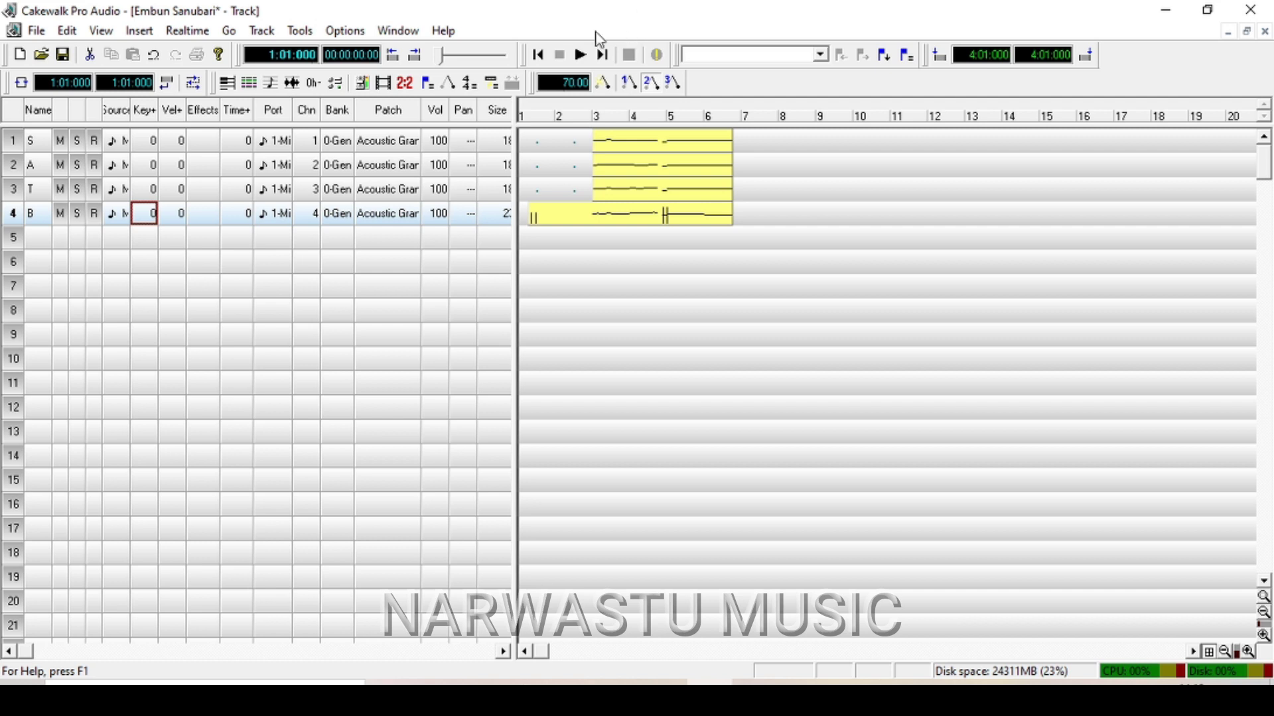
# Step: Lower the Key+ transposition of the S and A tracks to -2
pyautogui.doubleClick(149, 142)
pyautogui.click(161, 146)
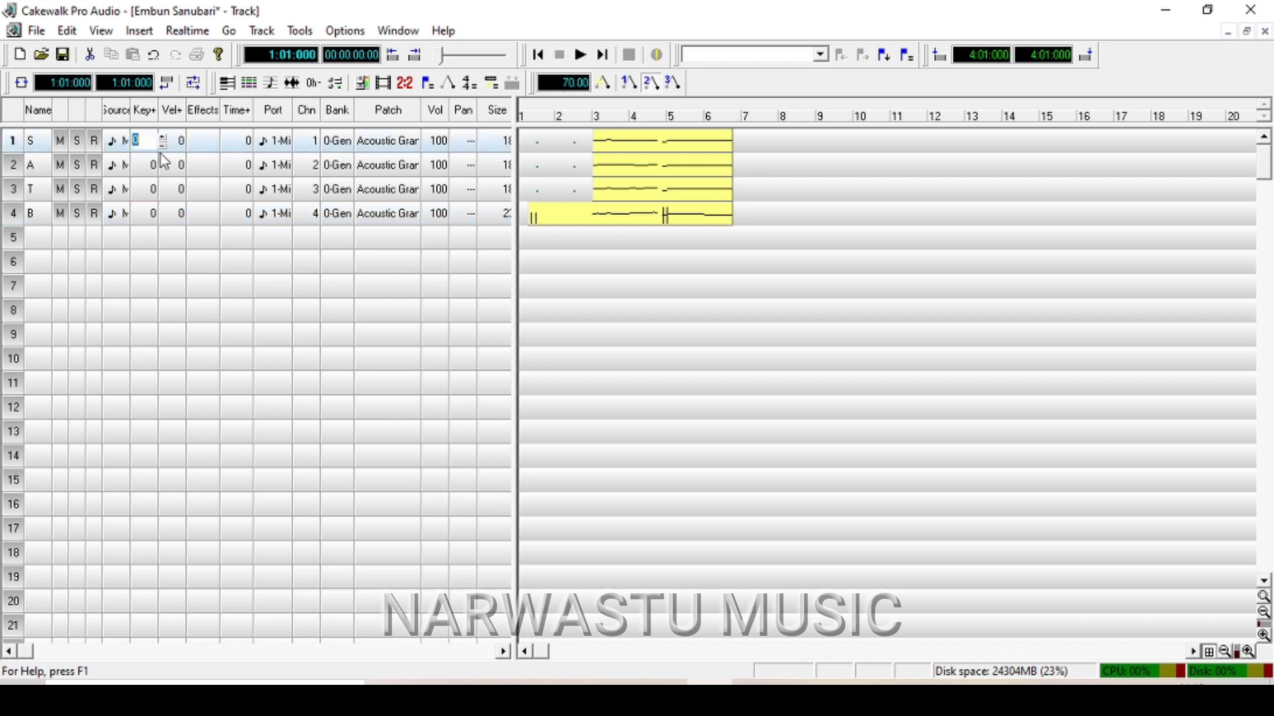
pyautogui.click(162, 145)
pyautogui.click(156, 169)
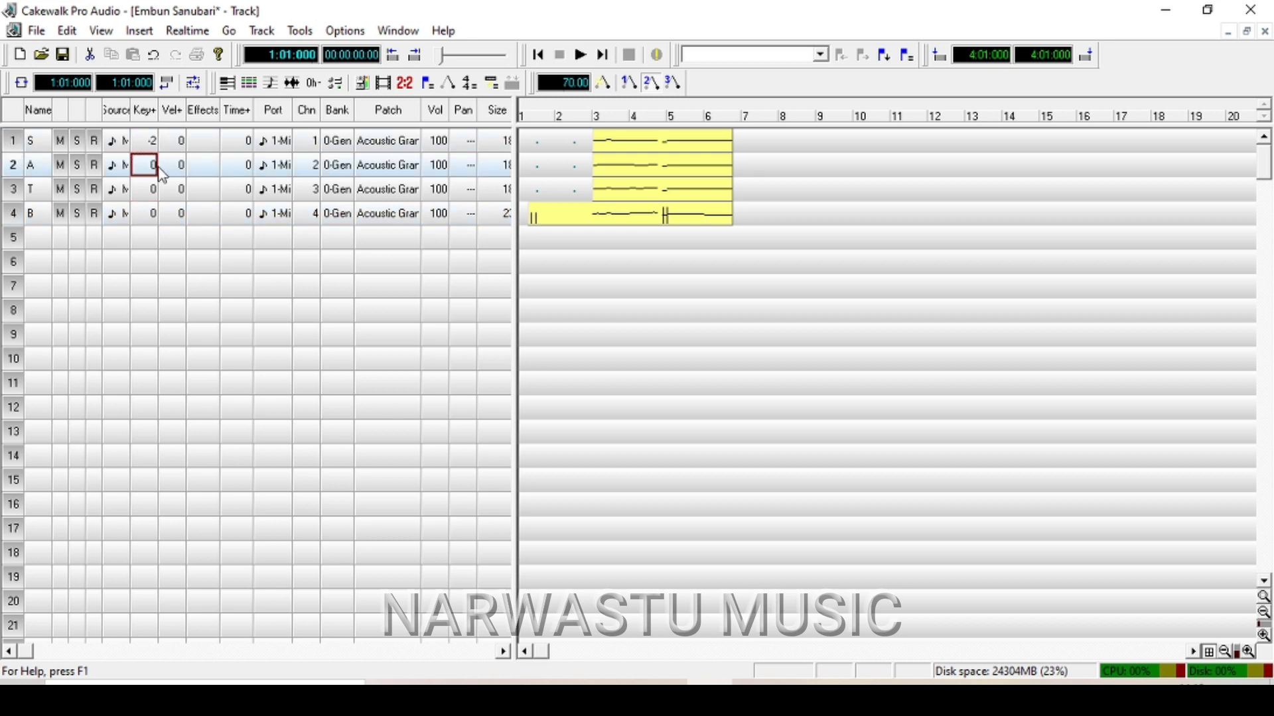
pyautogui.doubleClick(157, 169)
pyautogui.click(162, 170)
pyautogui.click(161, 169)
# Step: Lower the Key+ transposition of the T and B tracks to -2
pyautogui.click(153, 186)
pyautogui.doubleClick(157, 189)
pyautogui.click(160, 193)
pyautogui.click(162, 193)
pyautogui.click(149, 213)
pyautogui.doubleClick(157, 214)
pyautogui.click(162, 217)
pyautogui.click(162, 218)
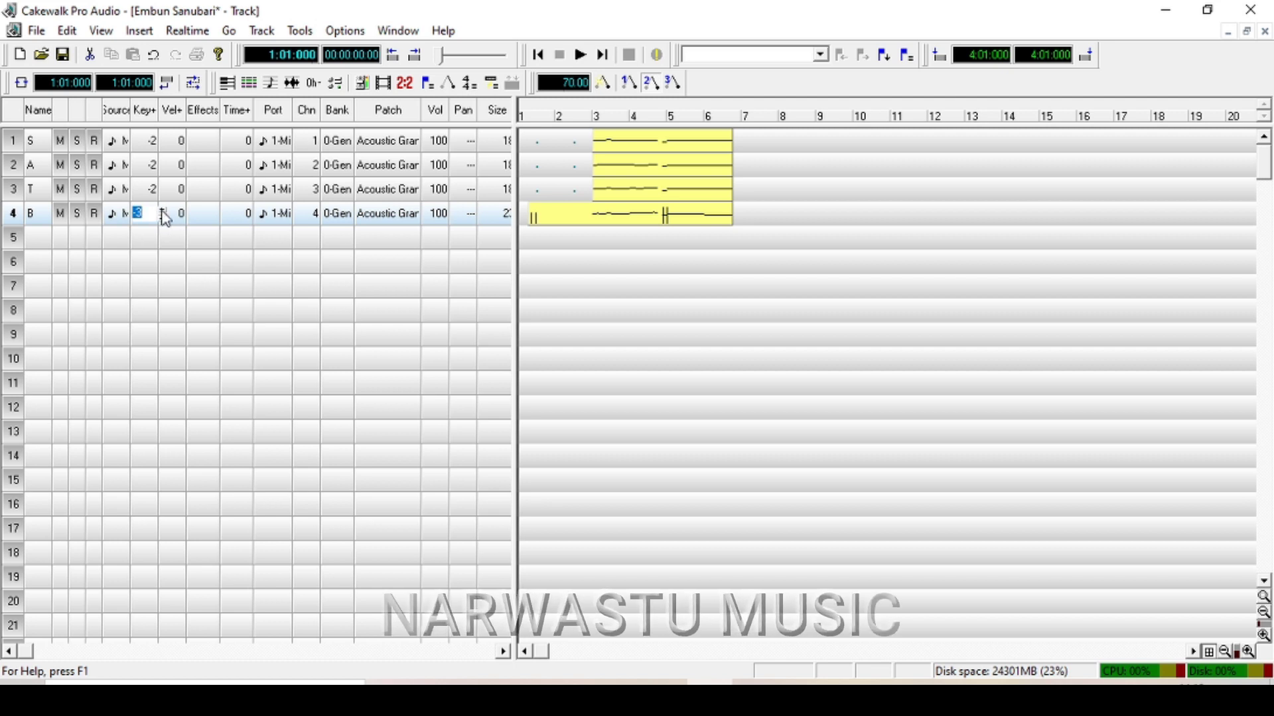
pyautogui.click(148, 236)
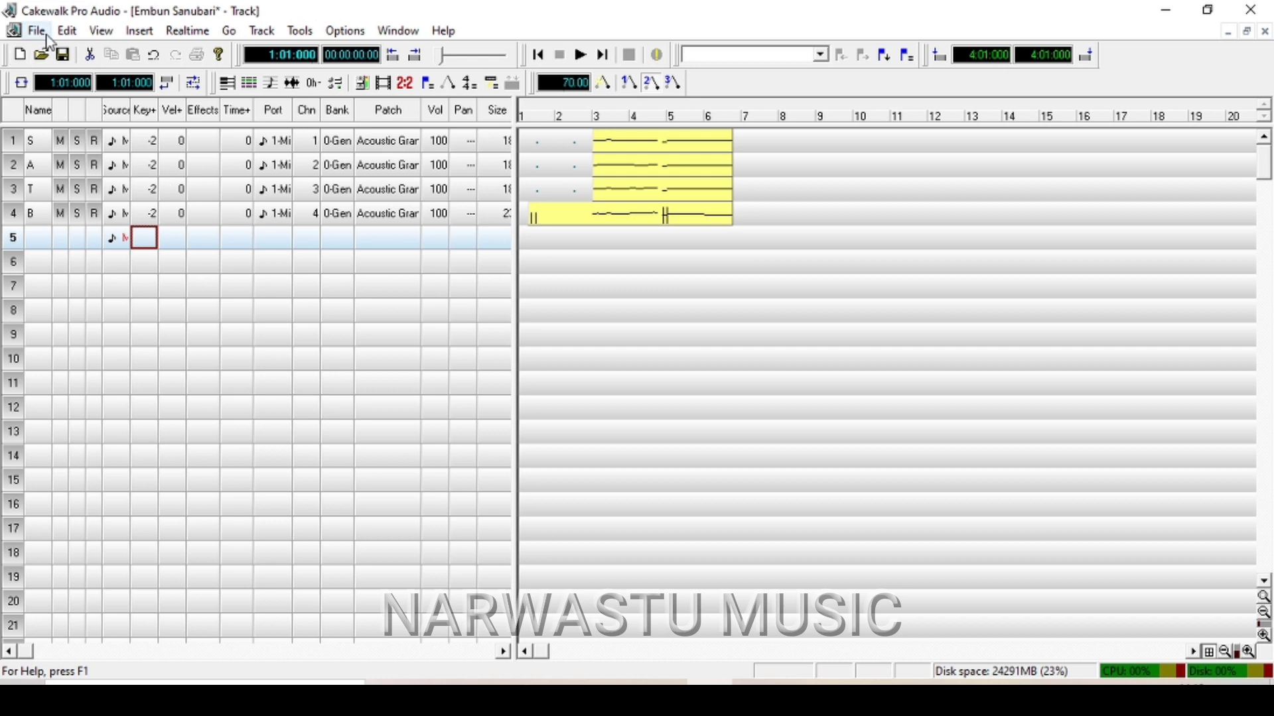
pyautogui.click(67, 31)
pyautogui.moveTo(38, 31)
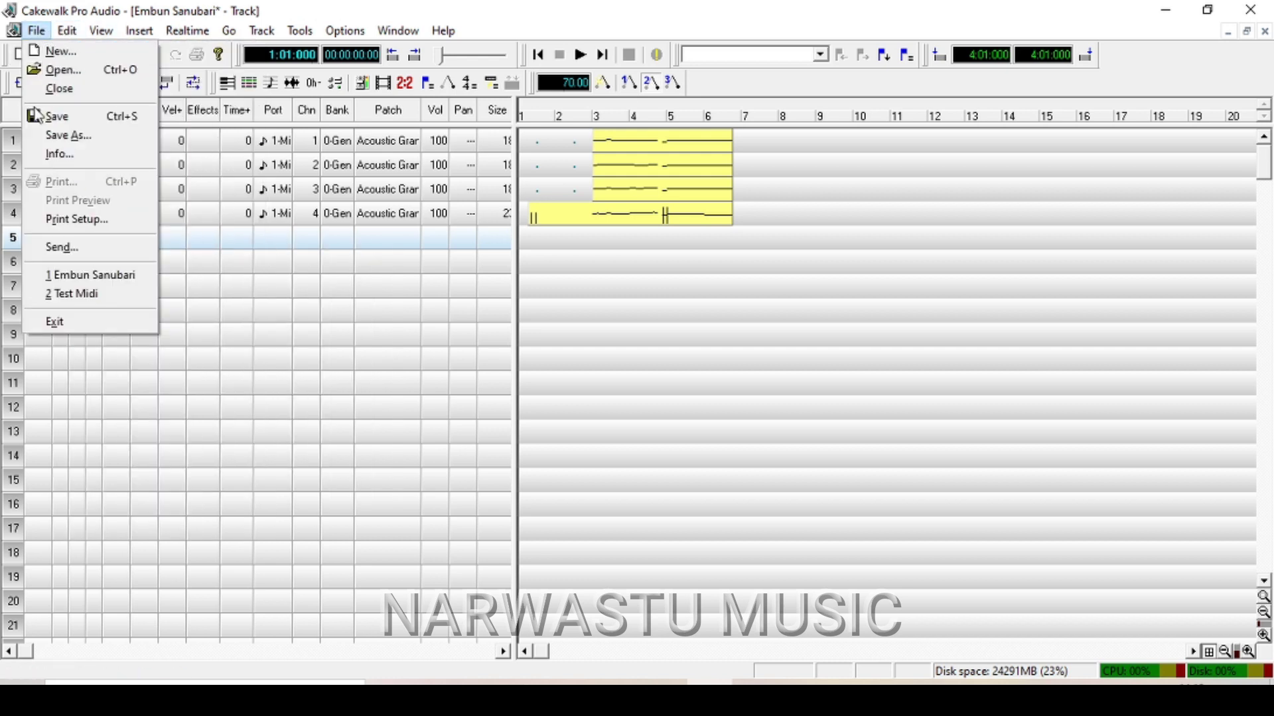
pyautogui.click(548, 15)
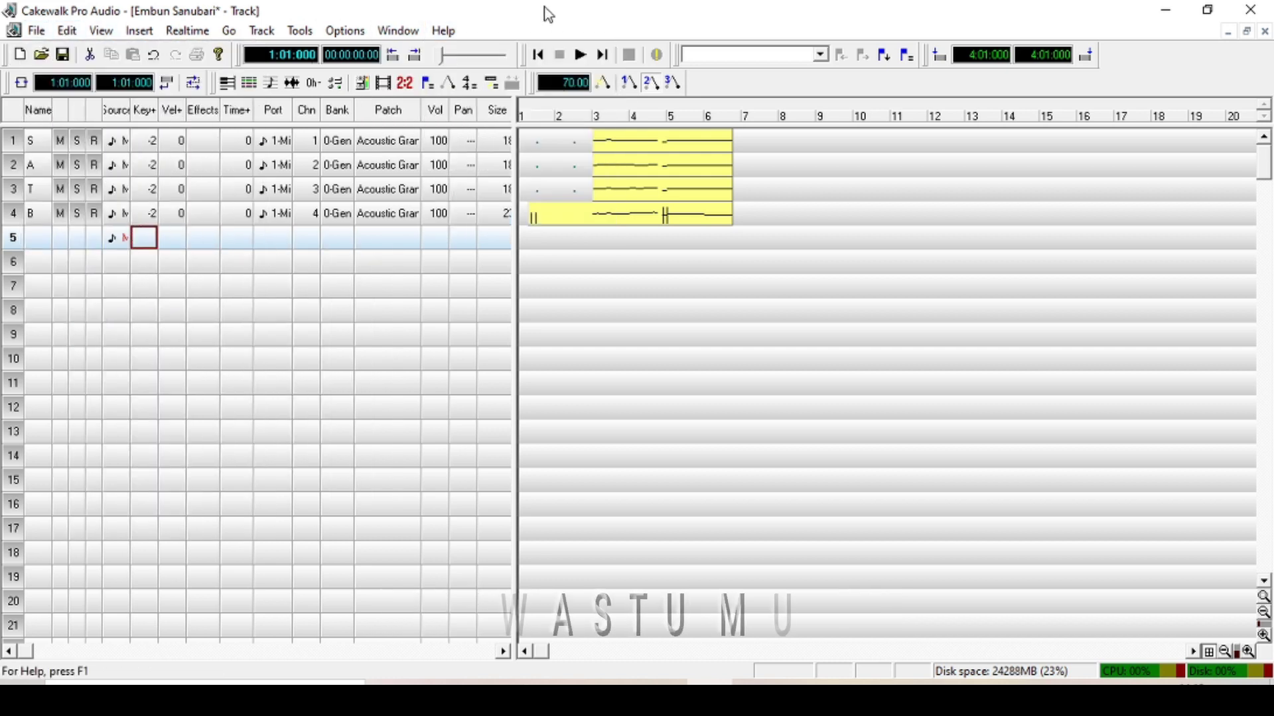
pyautogui.moveTo(587, 211); pyautogui.dragTo(672, 189)
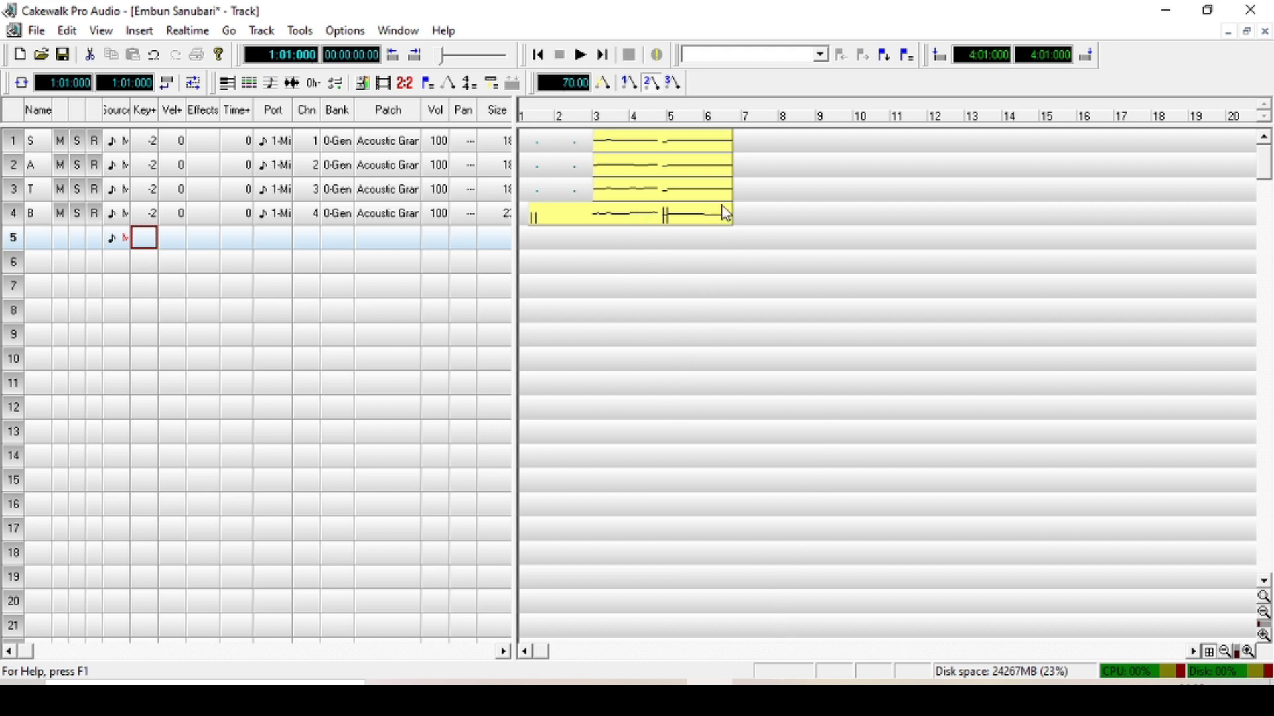
# Step: Switch to PageMaker to view the Embun Sanubari score at a smaller zoom, and return to the Cakewalk track overview
pyautogui.hotkey('alt', 'Tab')
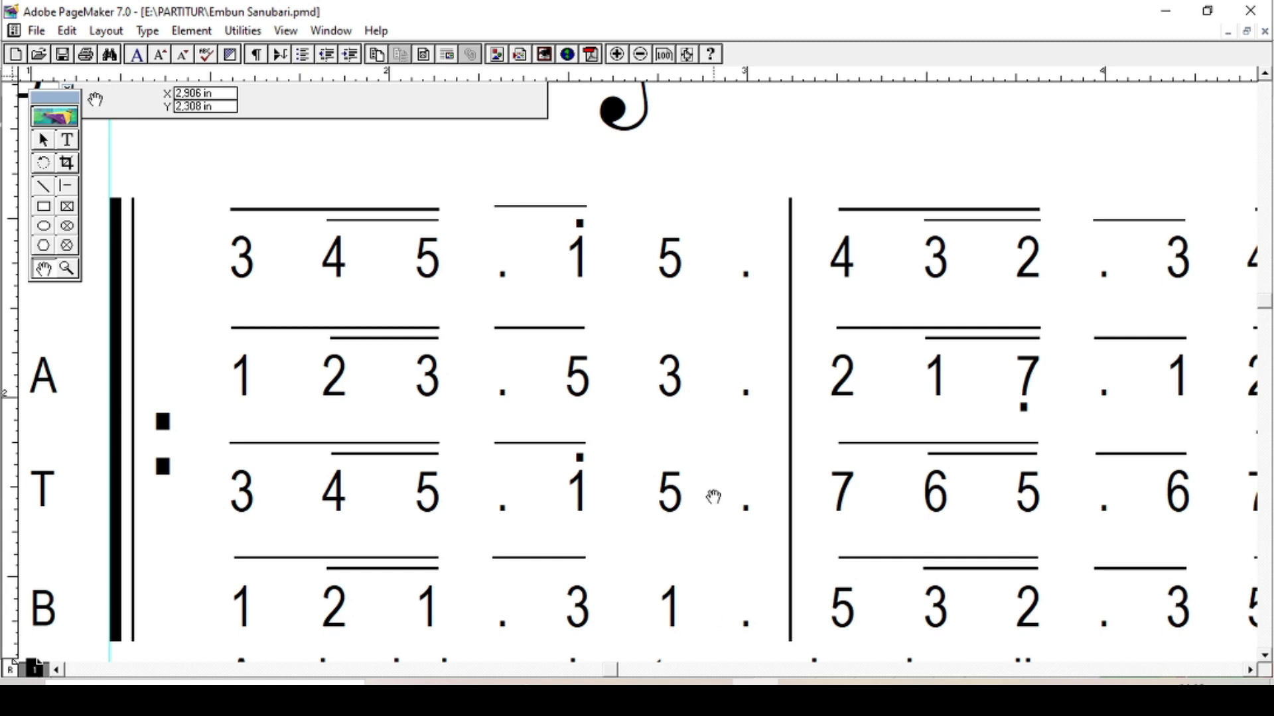
pyautogui.click(640, 56)
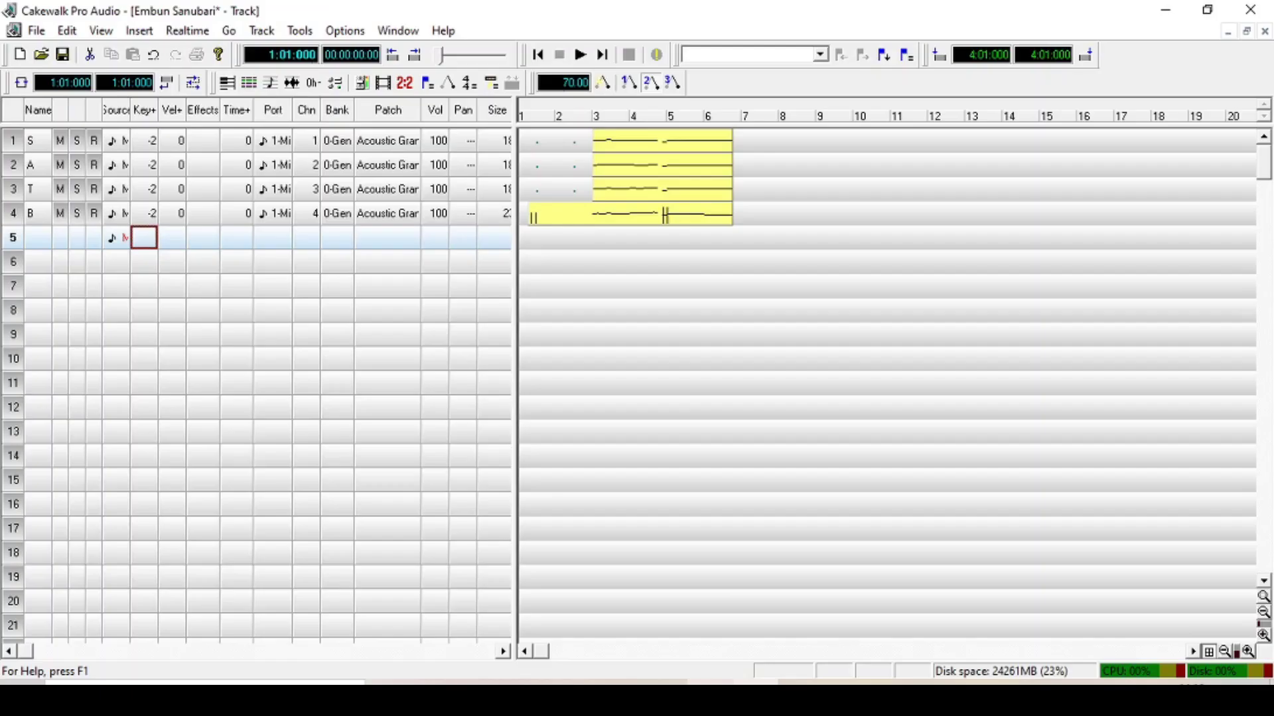
pyautogui.click(709, 682)
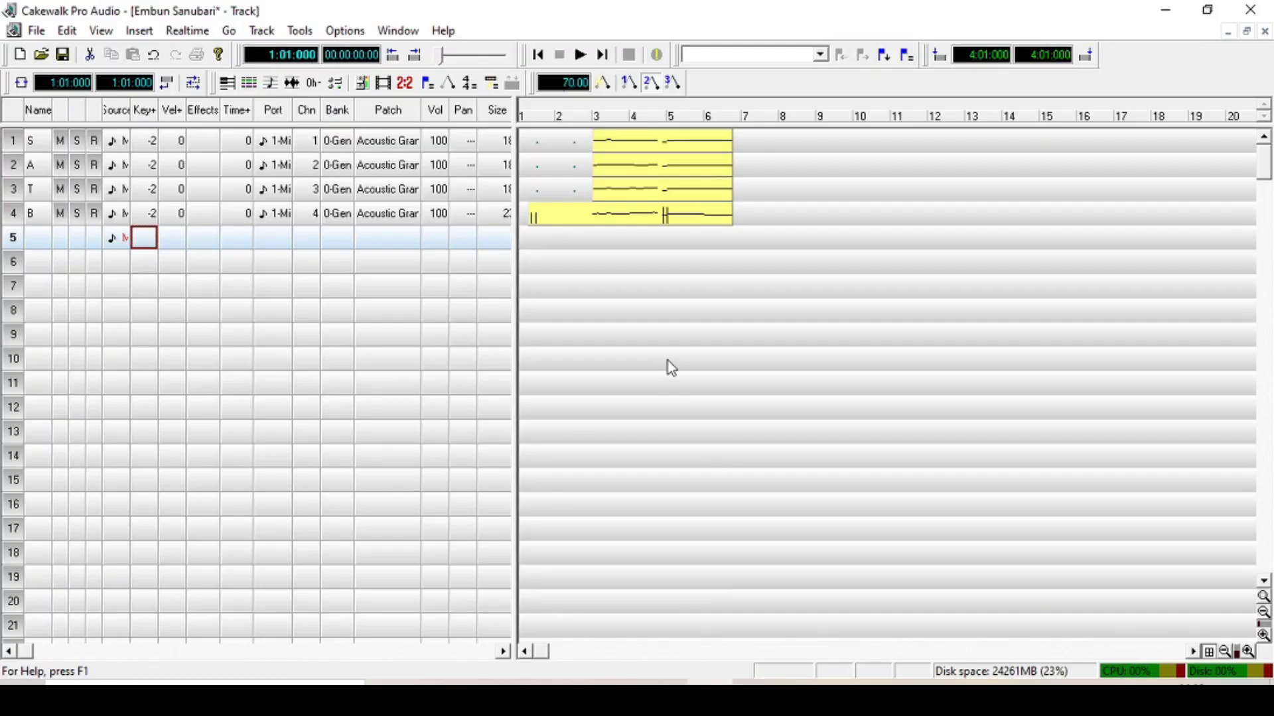